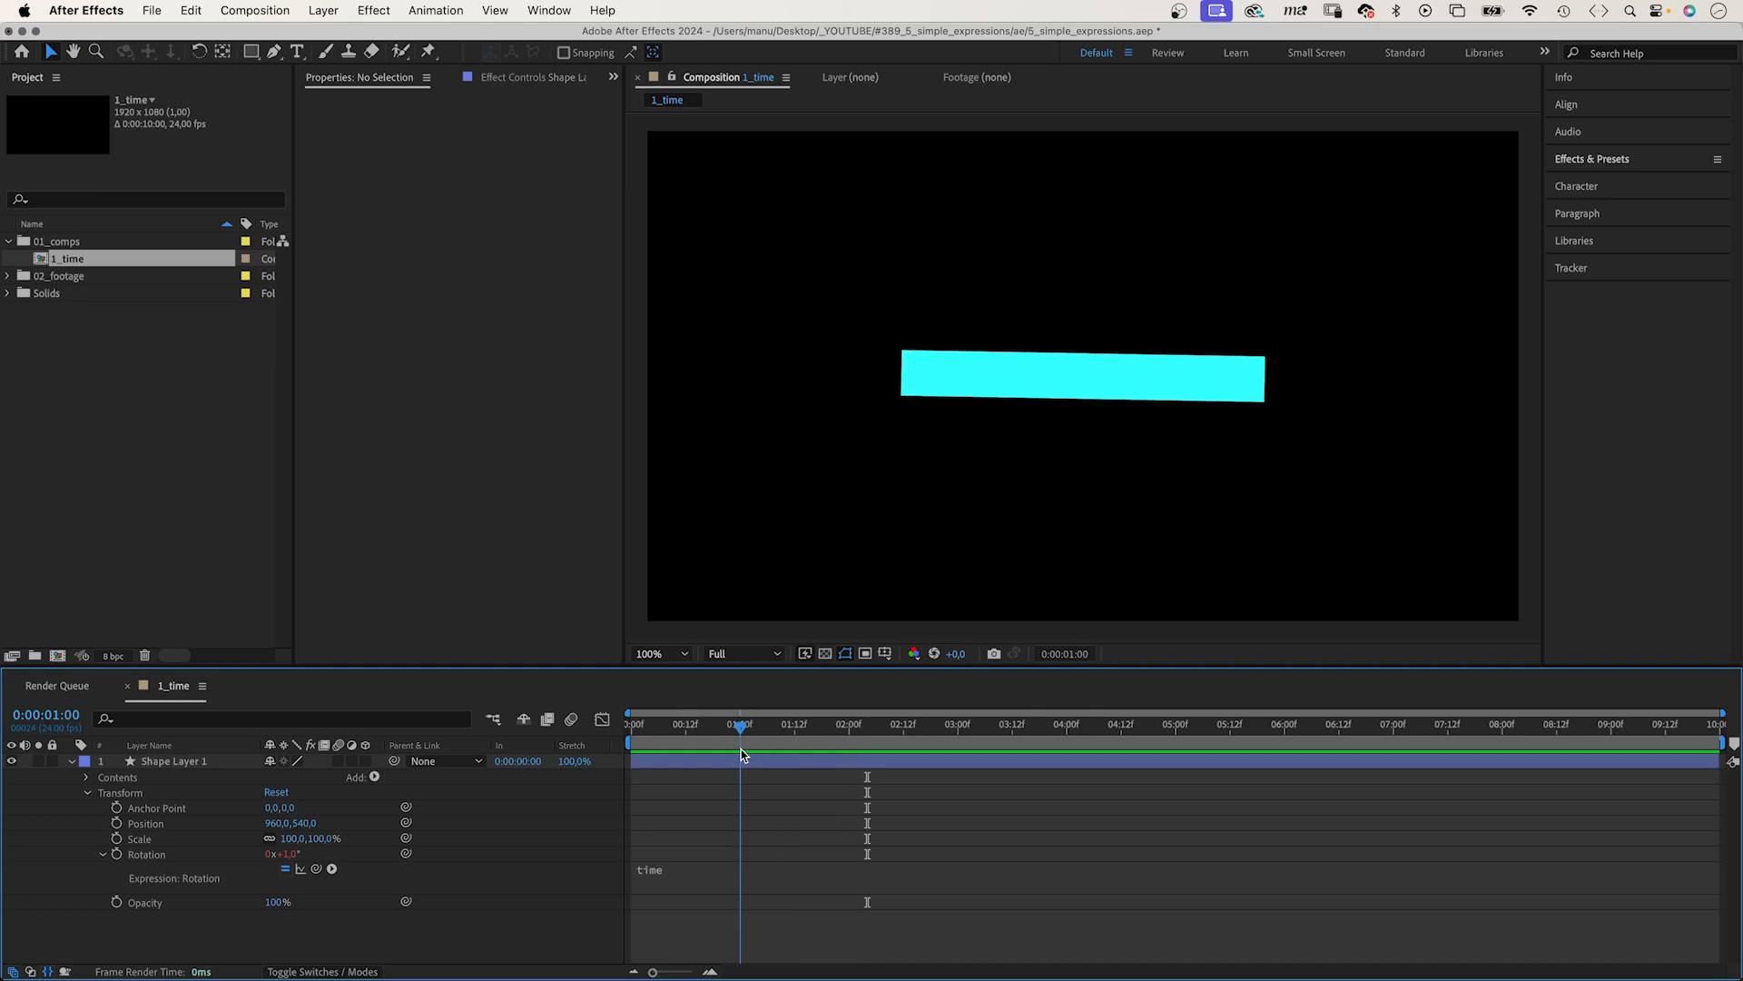
Change the shape layer's Rotation expression to time*50 and preview the animation
left_click(645, 869)
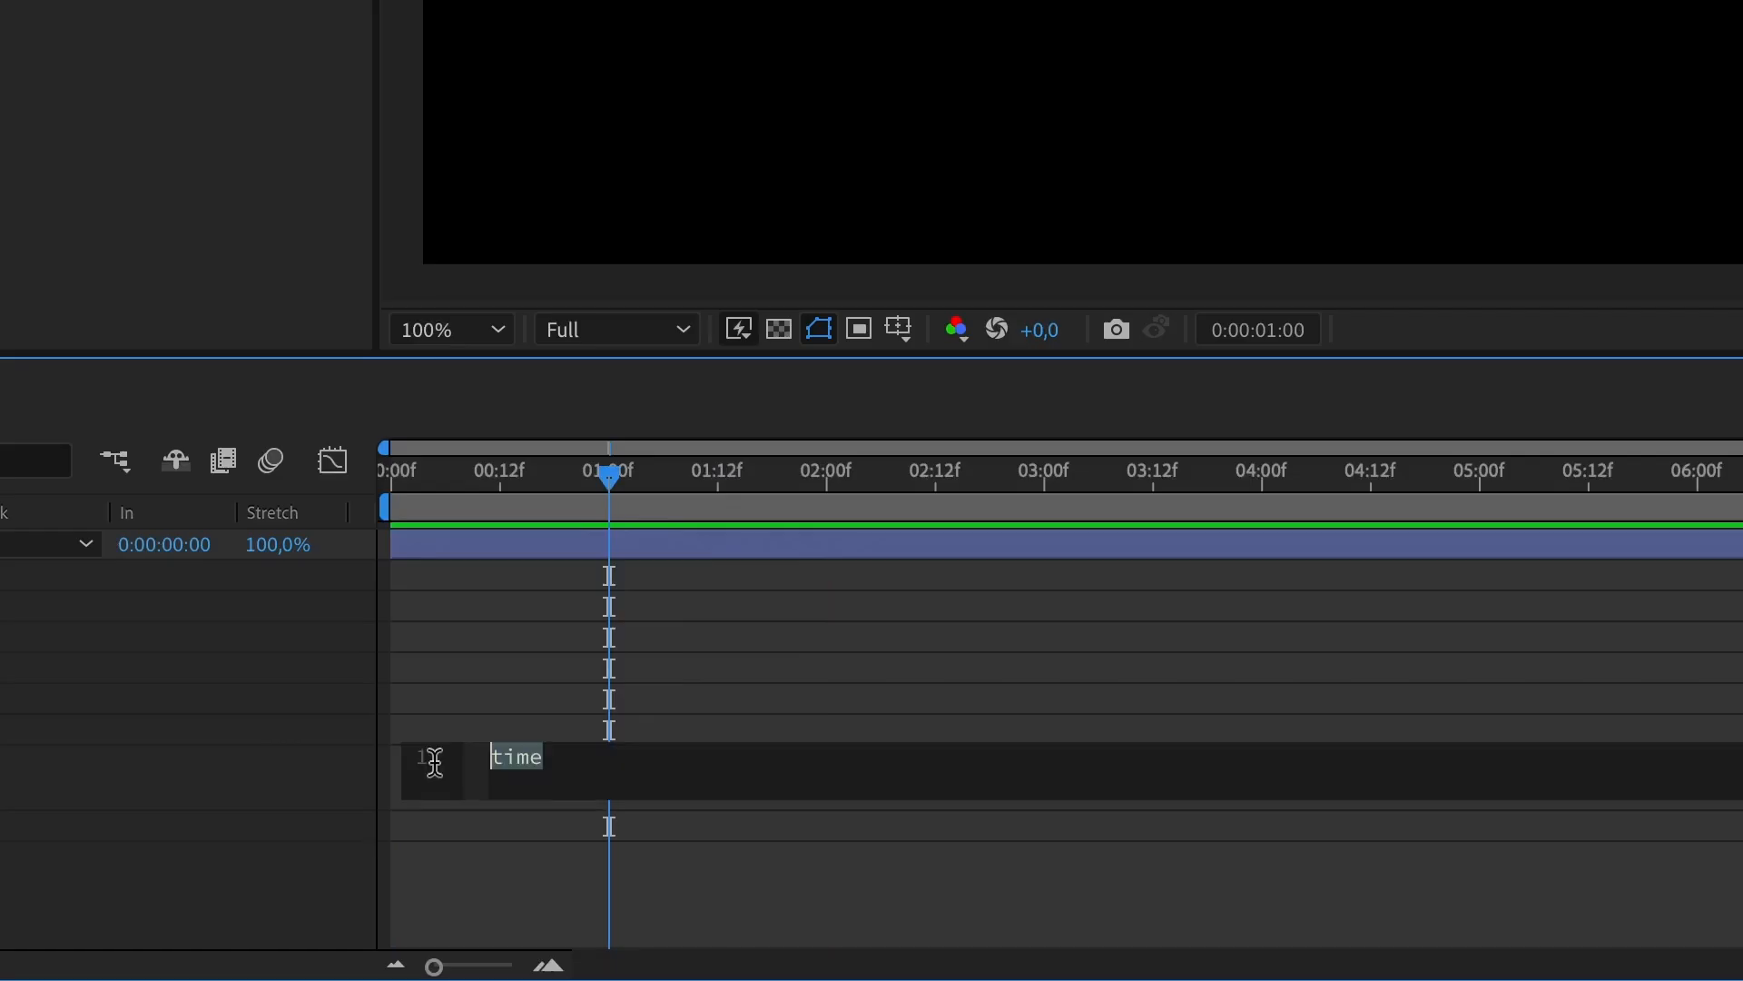
left_click(730, 867)
type("*50")
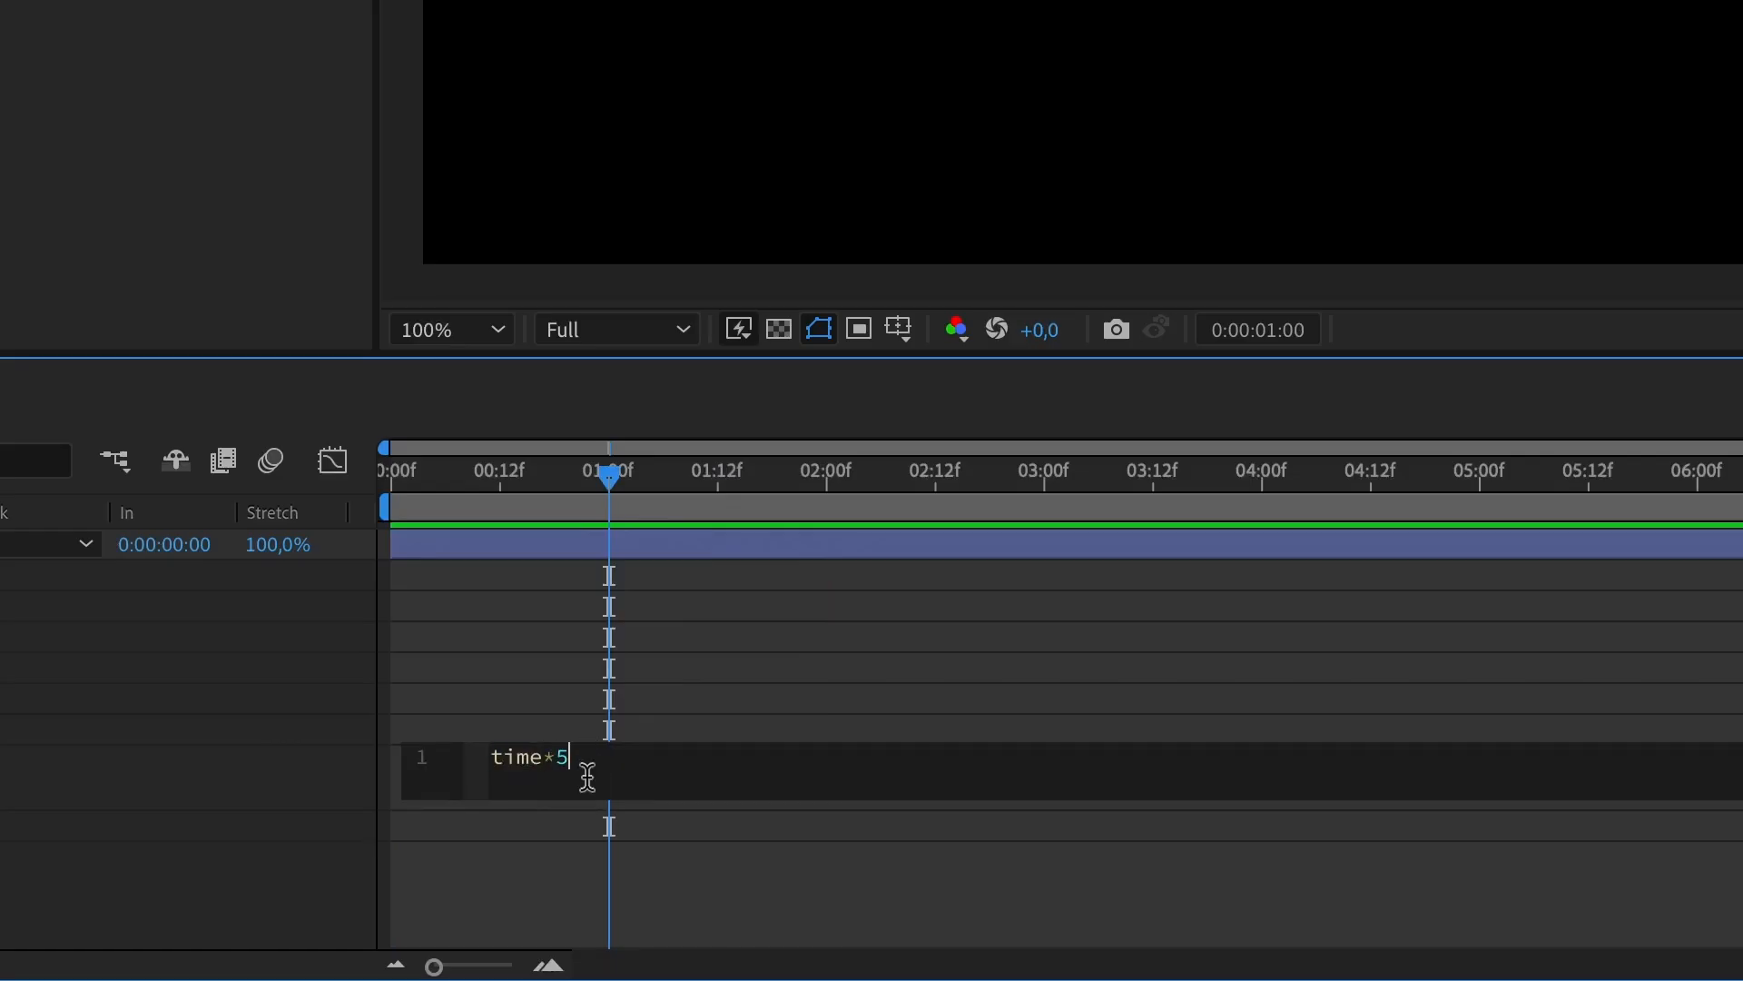
left_click(254, 896)
key("space")
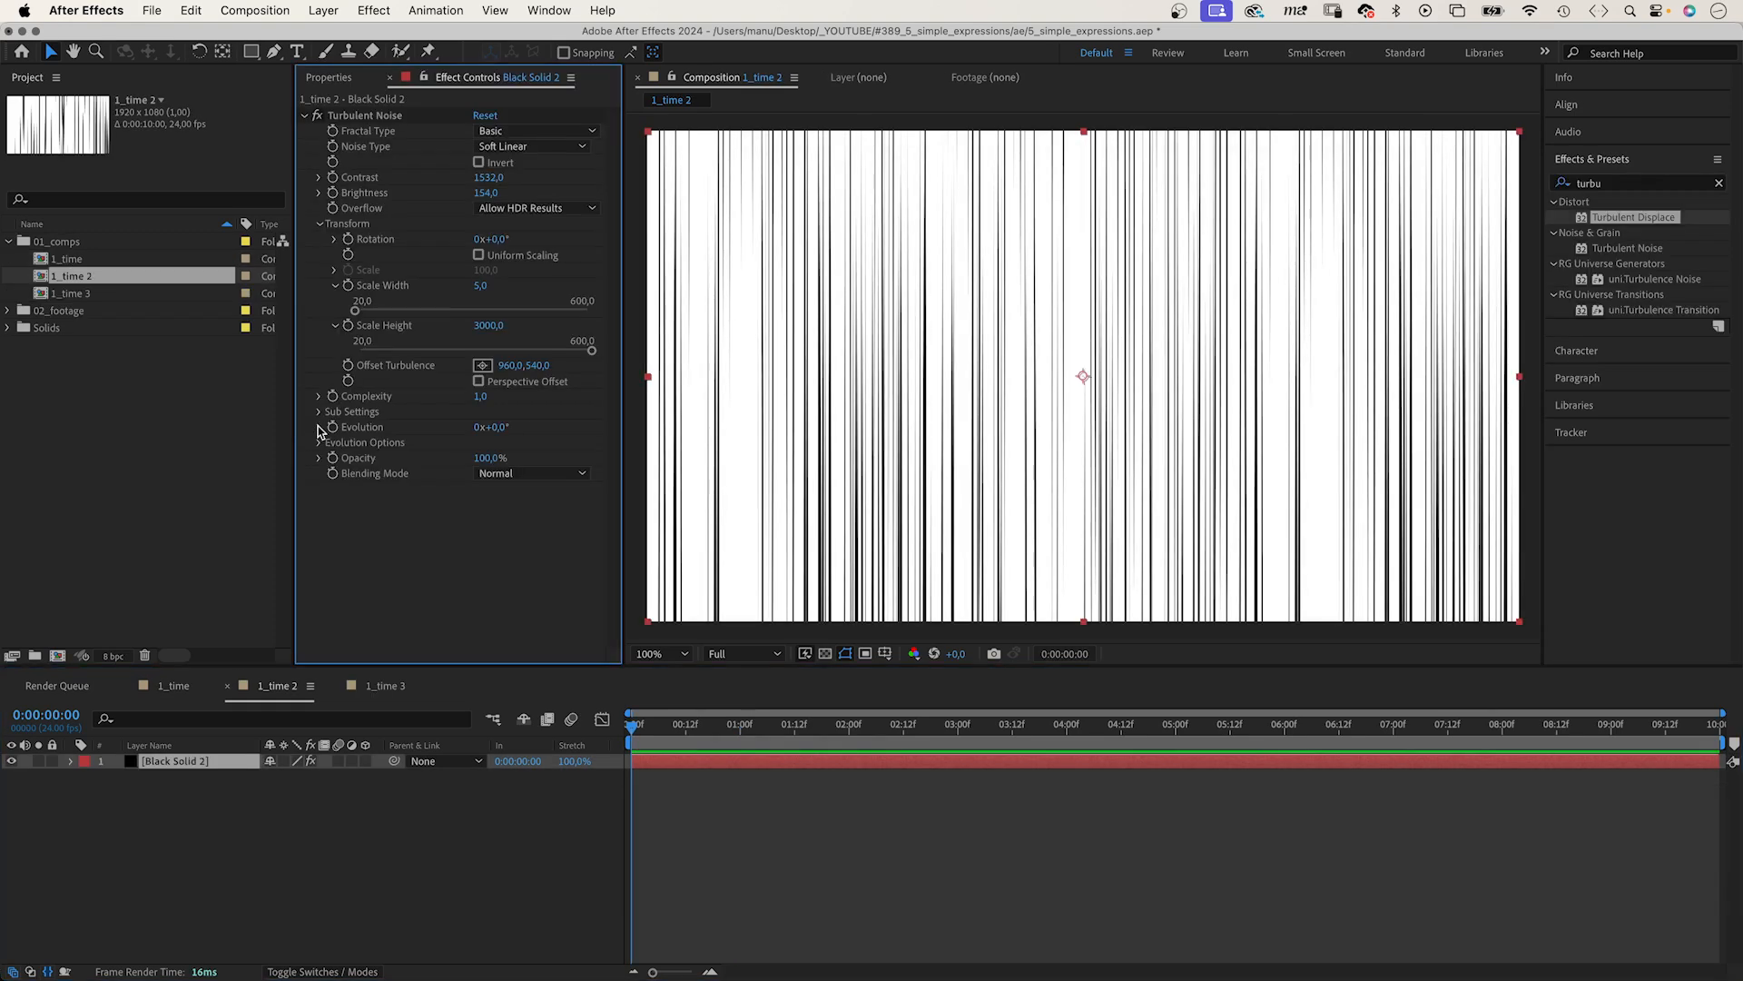
Drive the Turbulent Noise Evolution on Black Solid 2 with the expression time*200 and preview the result
left_click(320, 428)
left_click(333, 432, "alt")
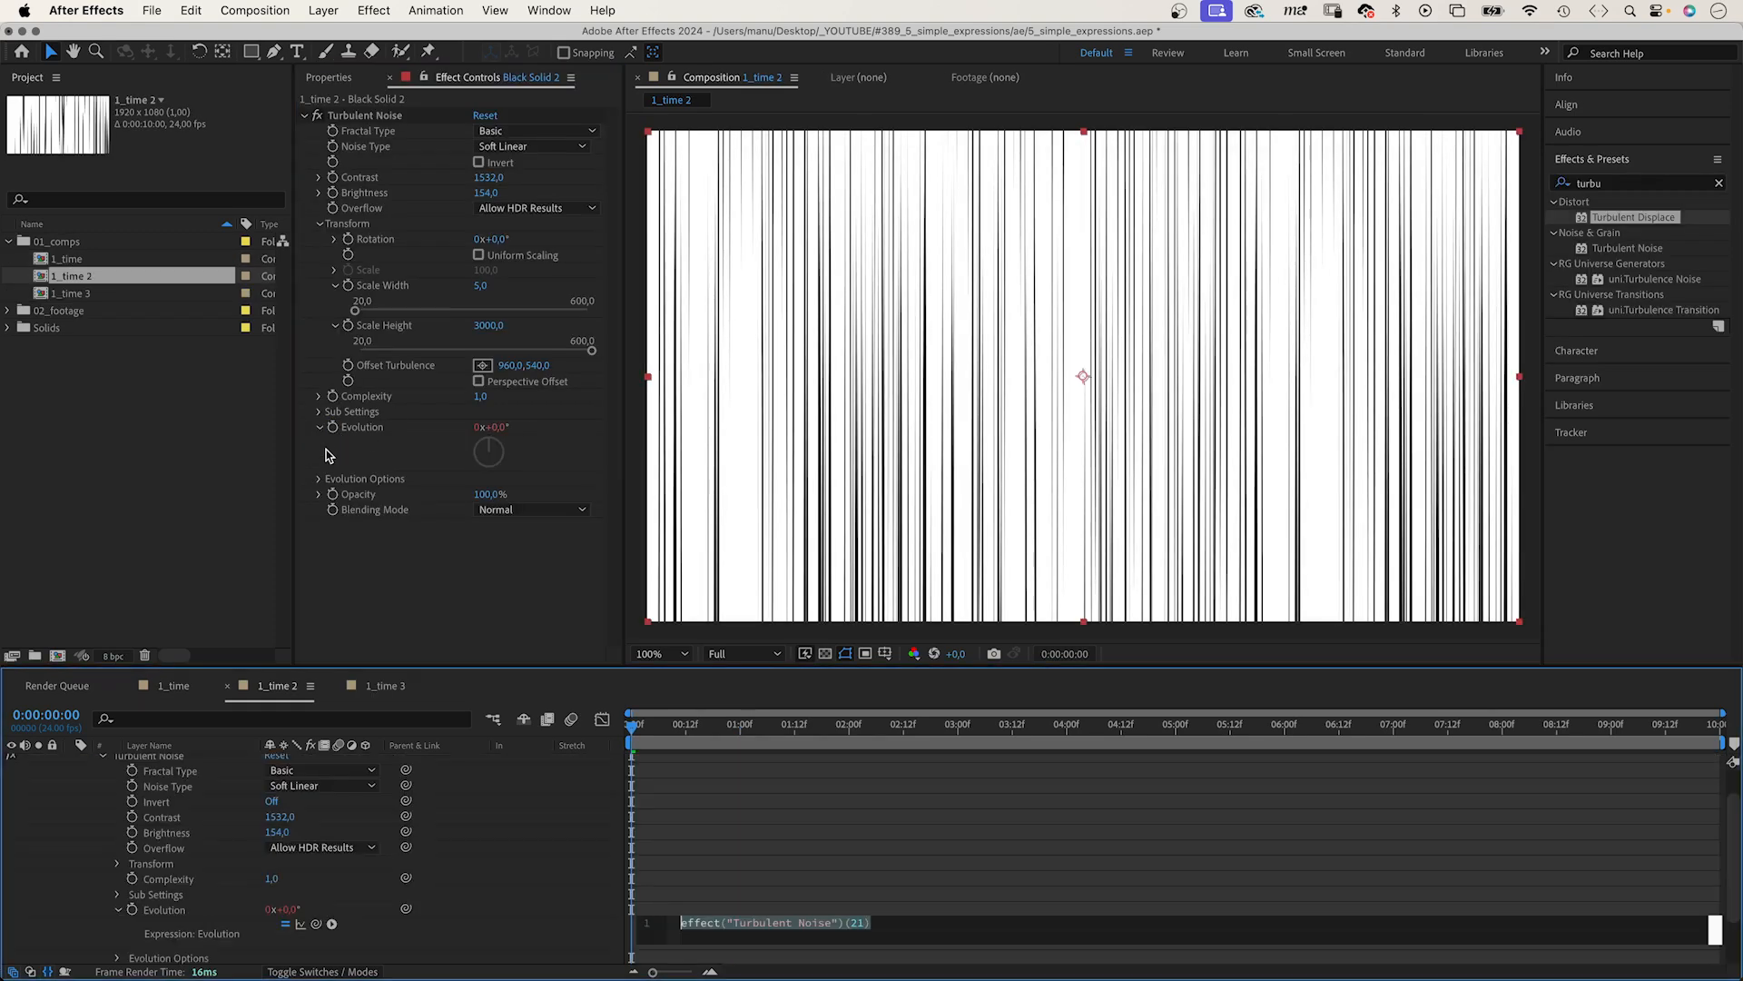
type("time*")
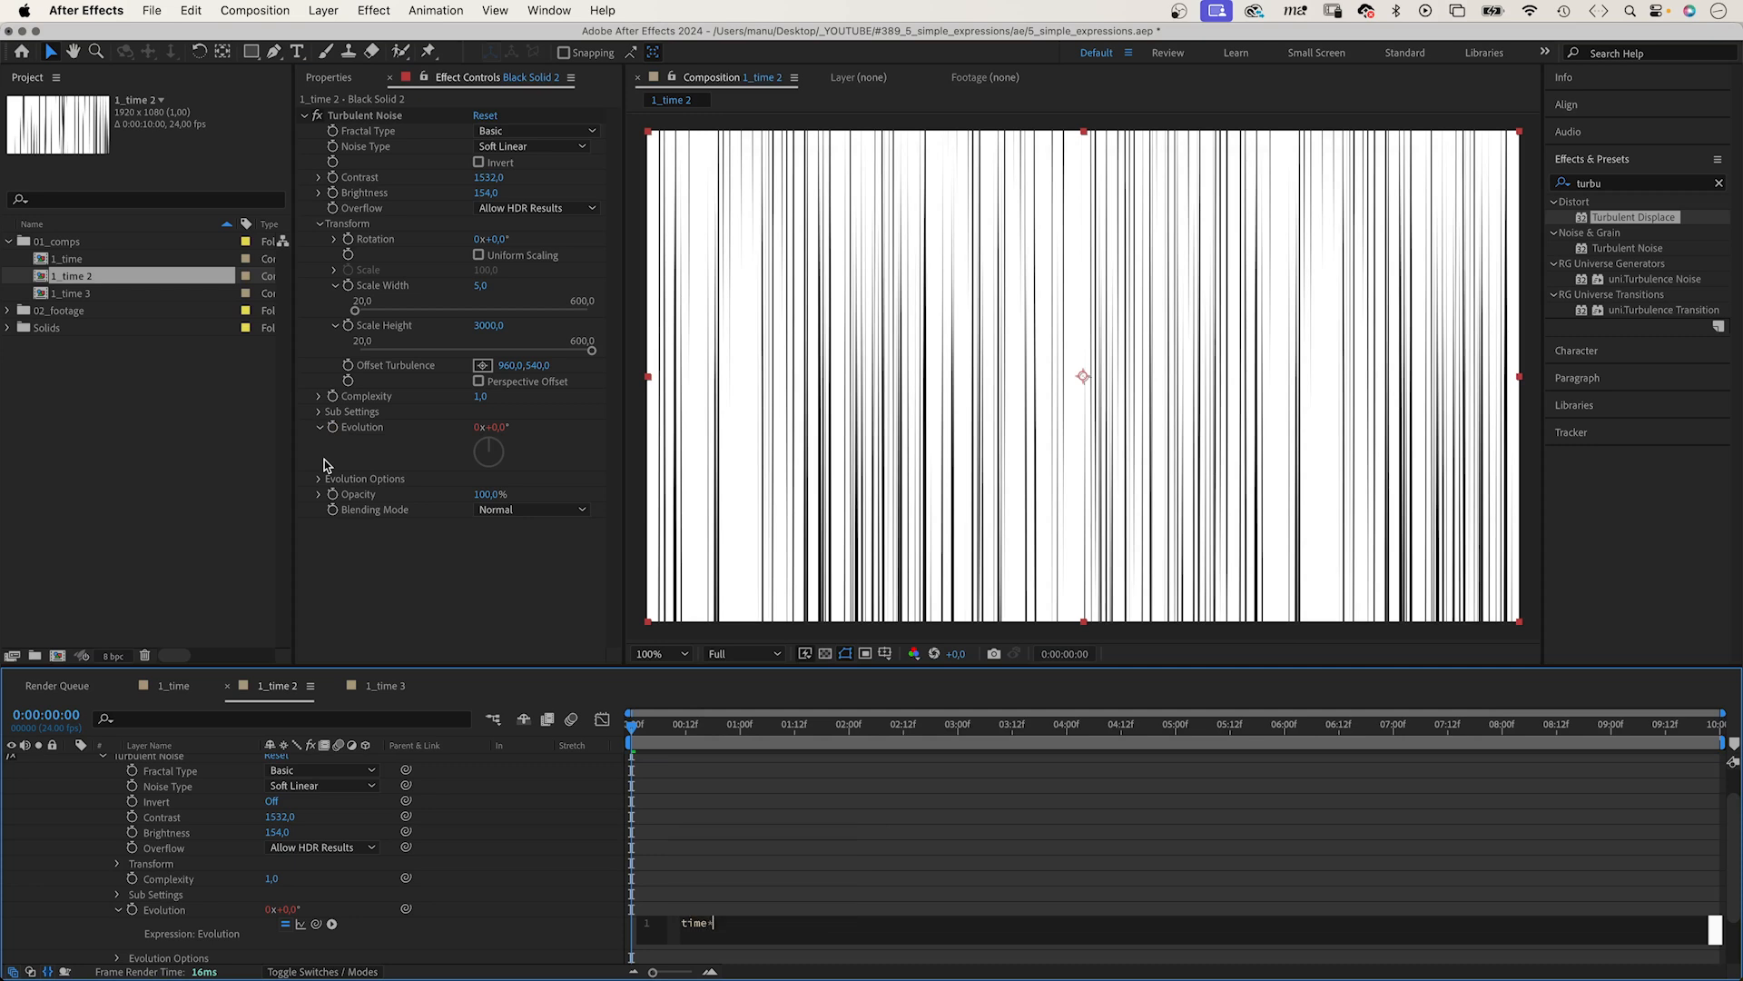
type("200")
left_click(53, 844)
key("space")
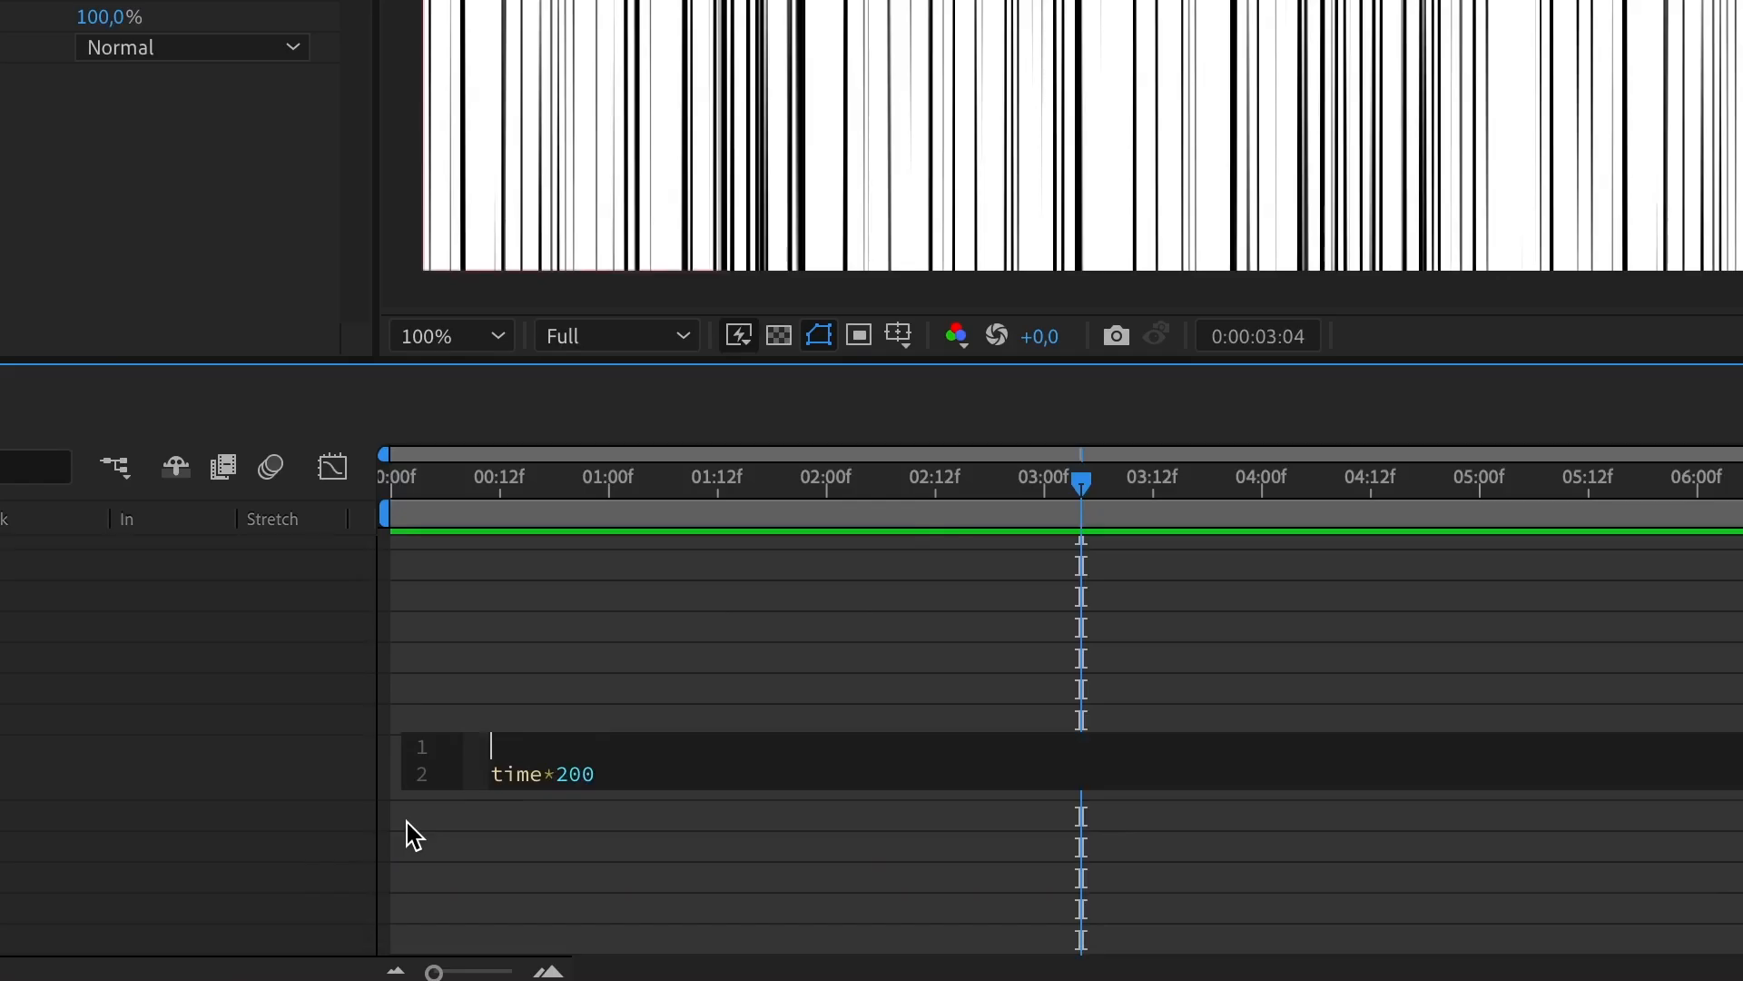
Add a posterizeTime(8) line above time*200 in the Turbulent Noise Evolution expression
type("poster")
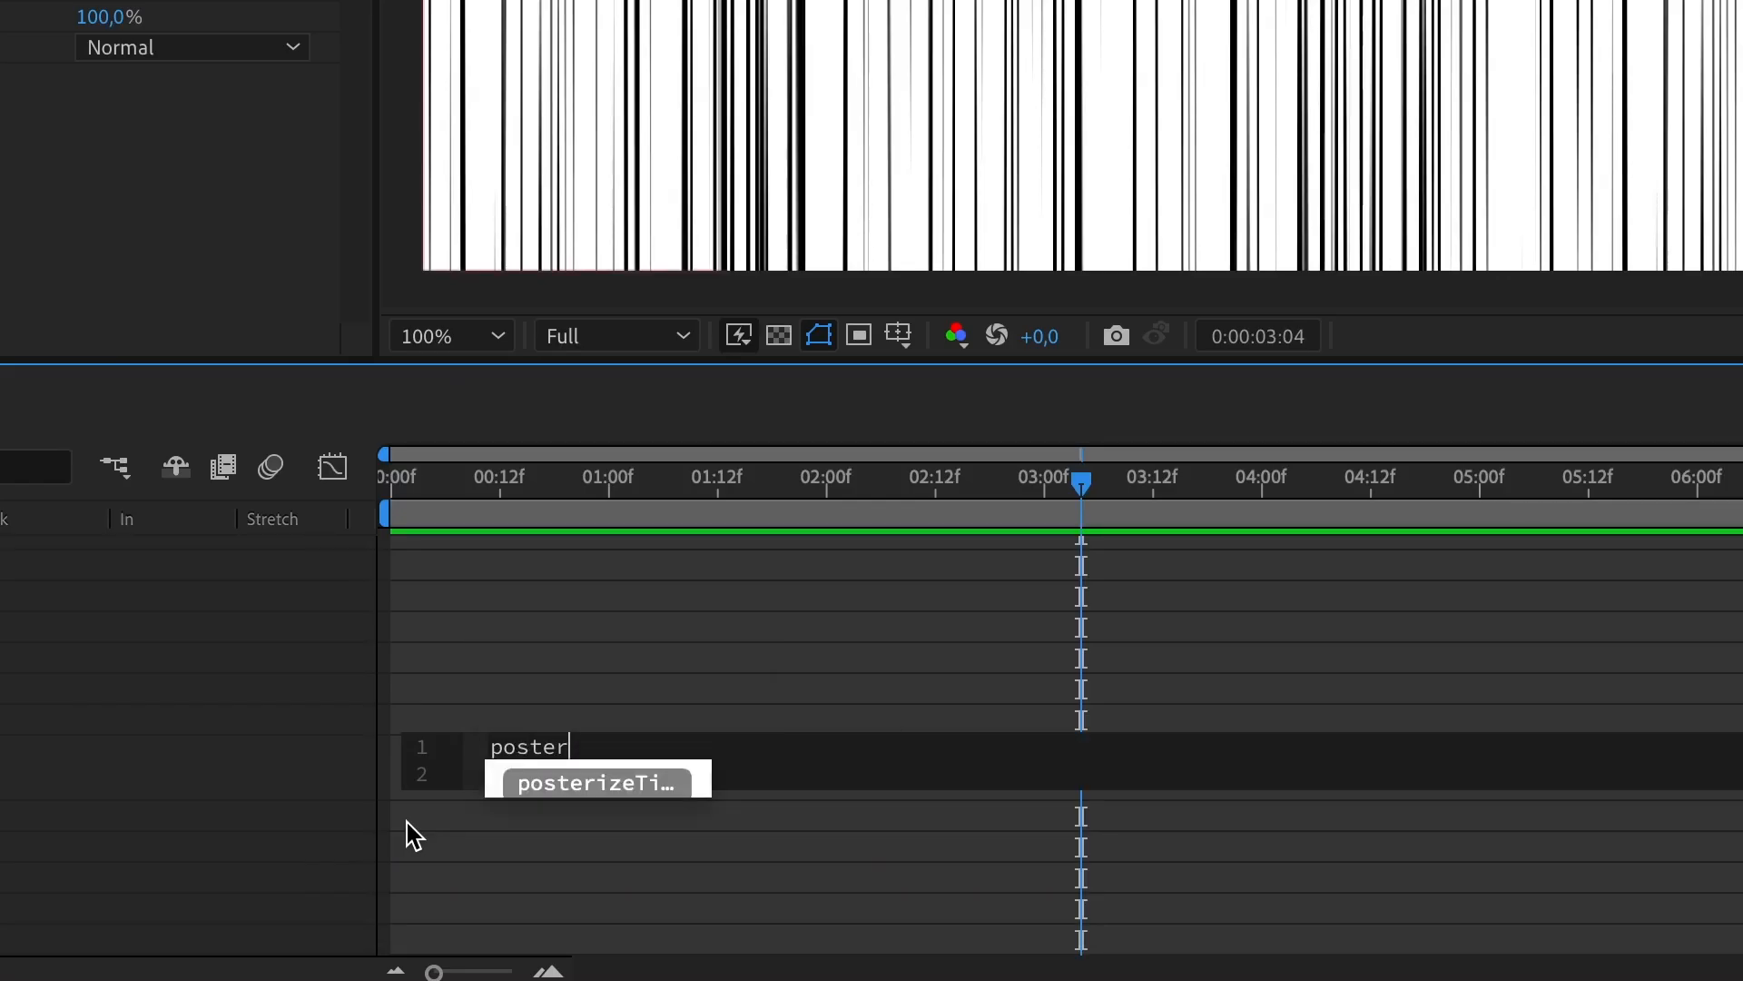
key("Return")
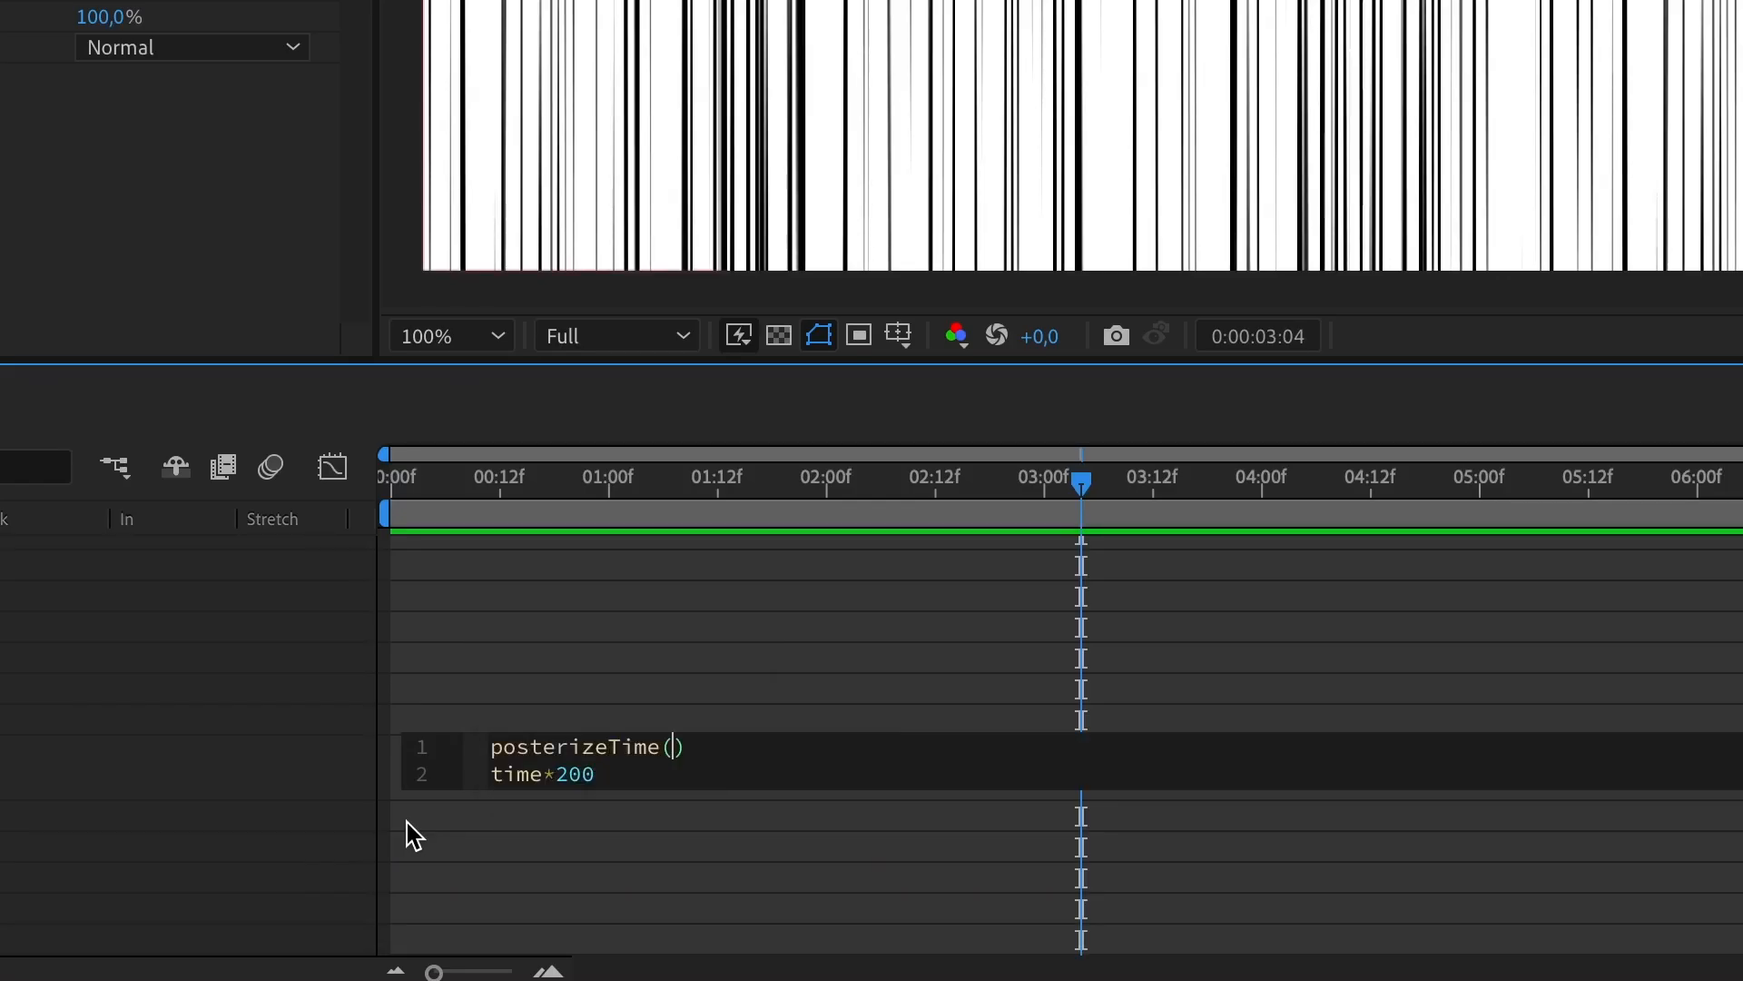
type("8")
left_click(129, 775)
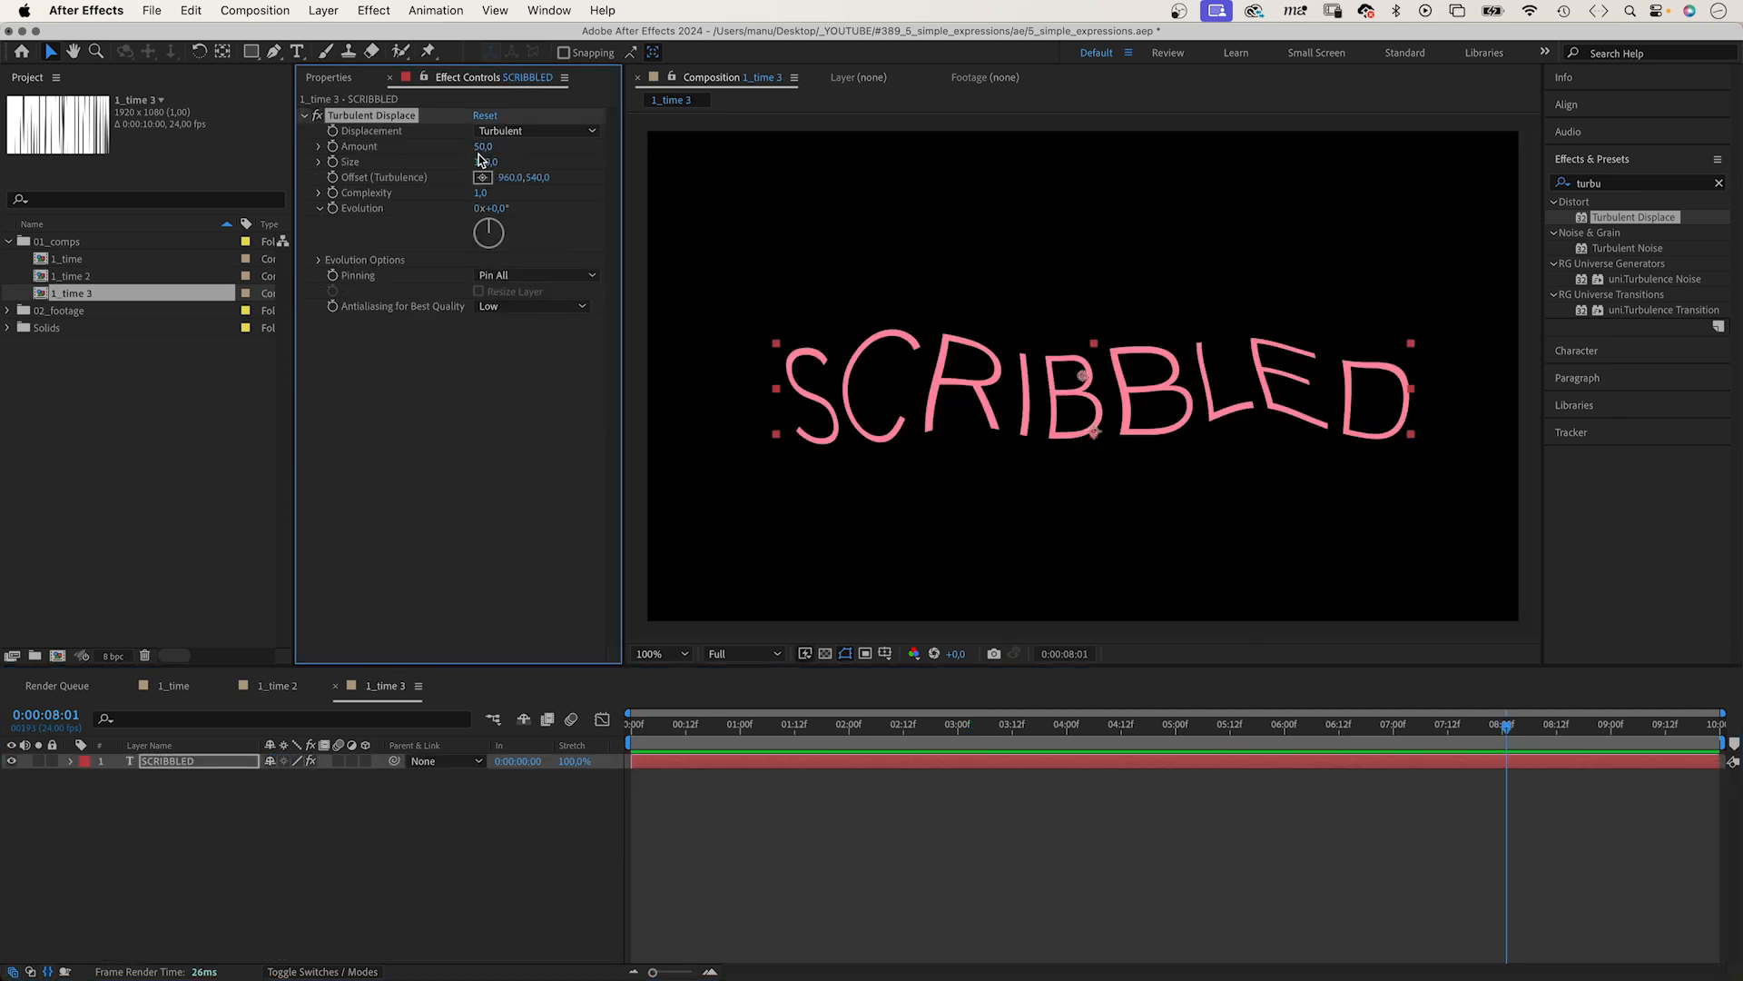
Set the SCRIBBLED layer's Turbulent Displace Amount to 10 and drive its Evolution with the expression time*500
left_click(482, 147)
key("Return")
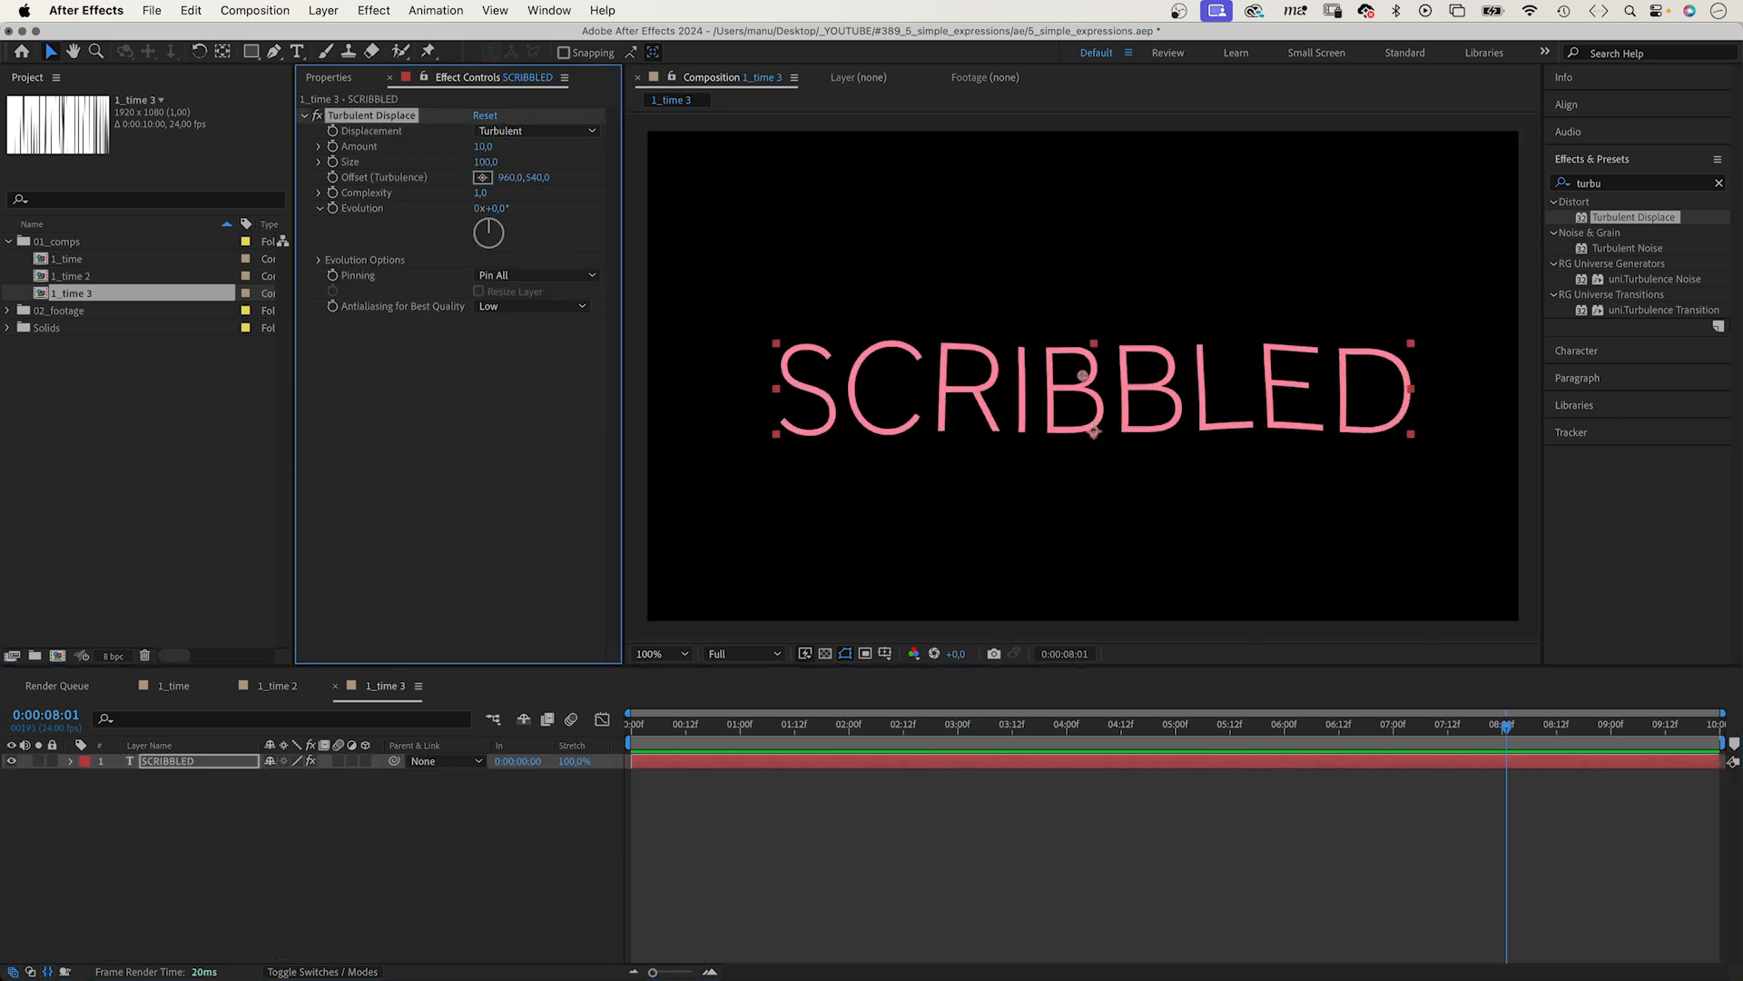
left_click(331, 208, "alt")
type("time*")
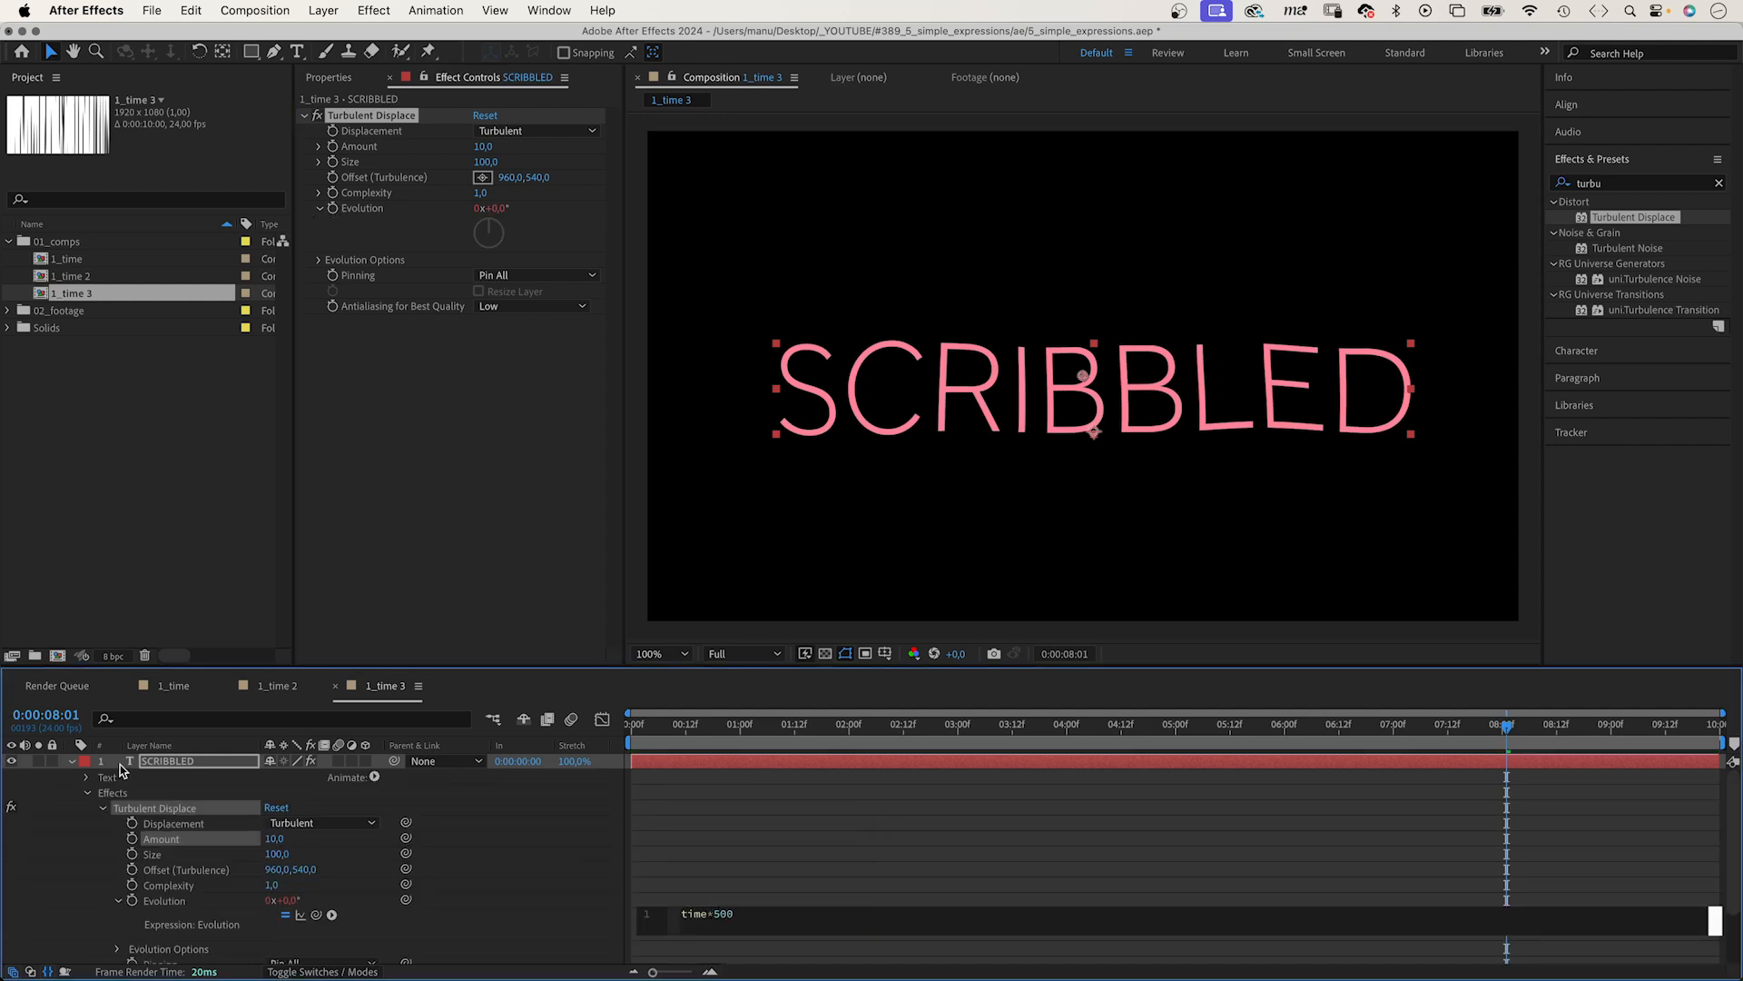
type("500")
left_click(62, 884)
key("space")
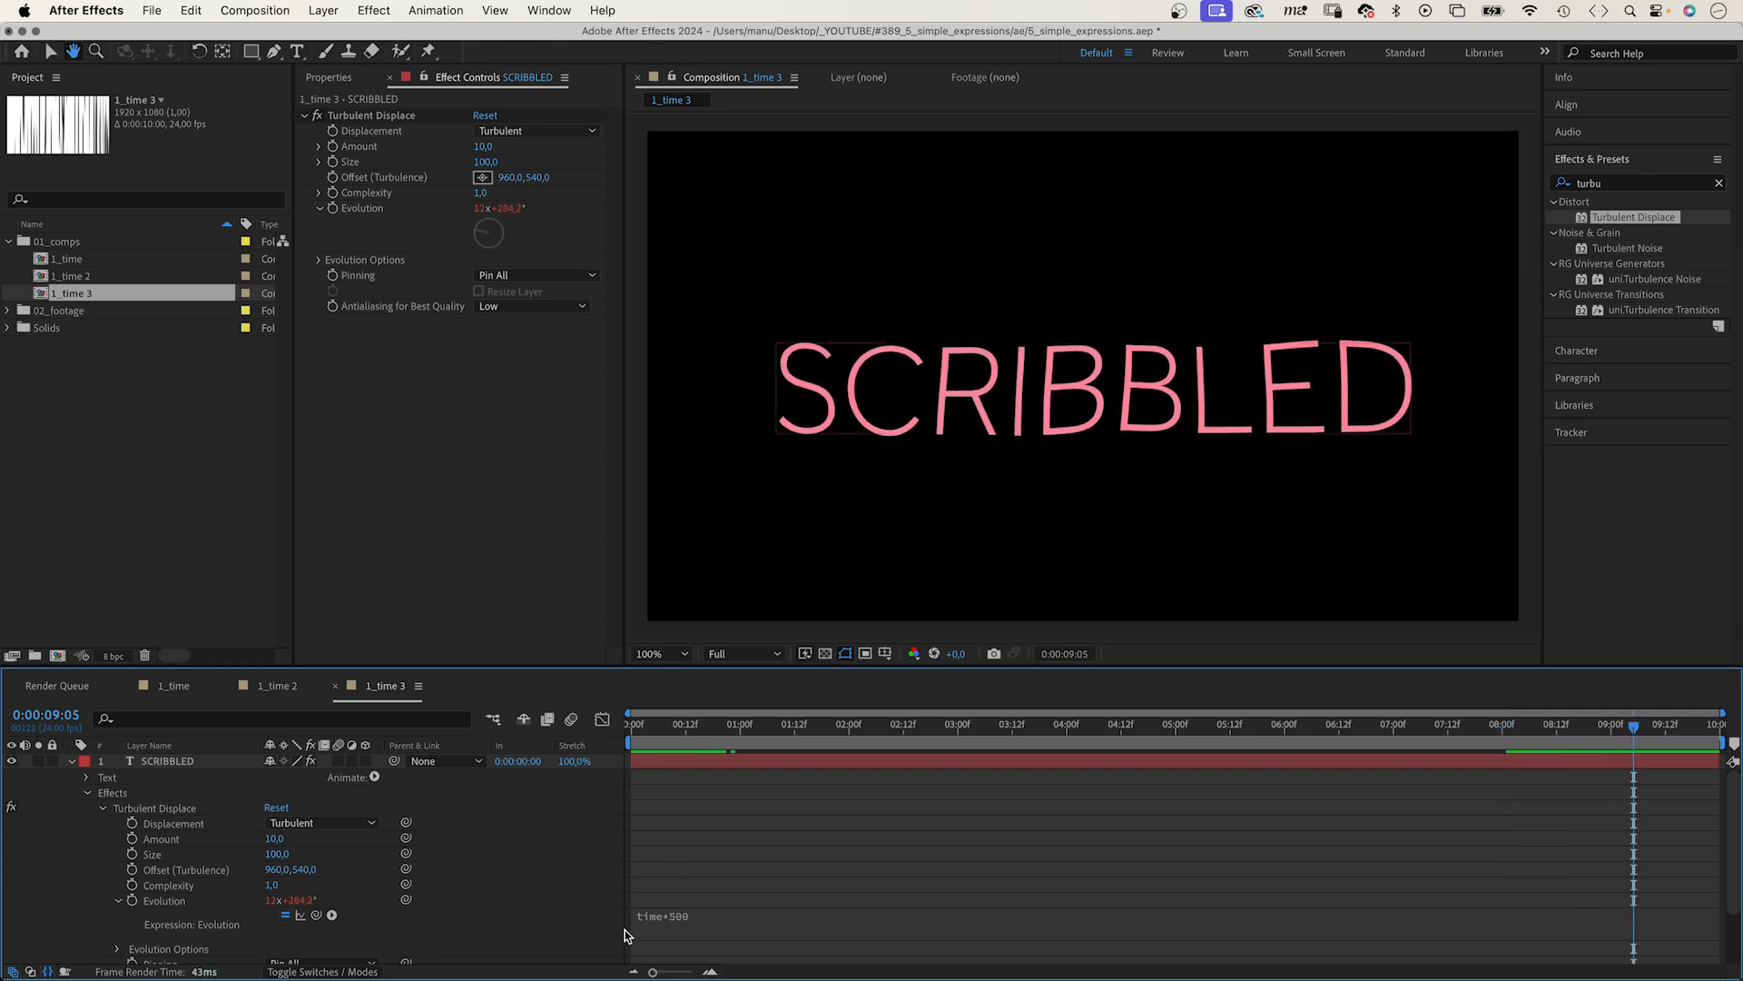
Insert posterizeTime(8); above time*500 in the SCRIBBLED layer's Evolution expression and preview the stepped motion
key("Return")
type("post")
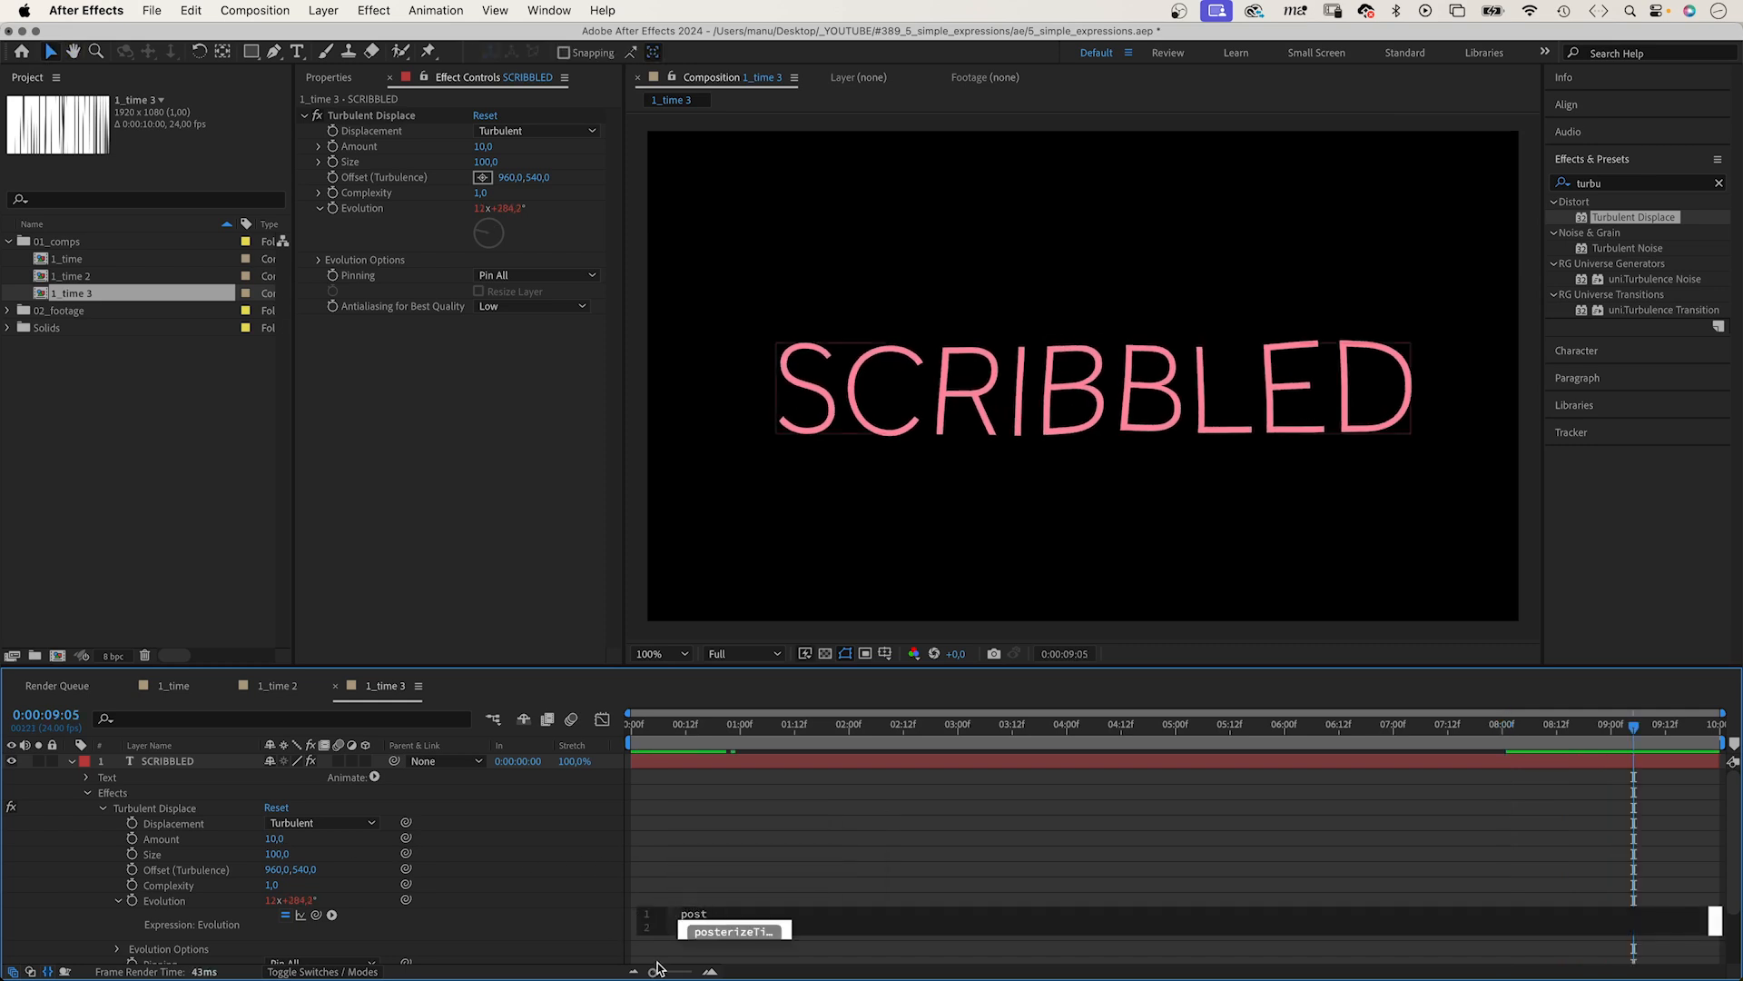
key("Return")
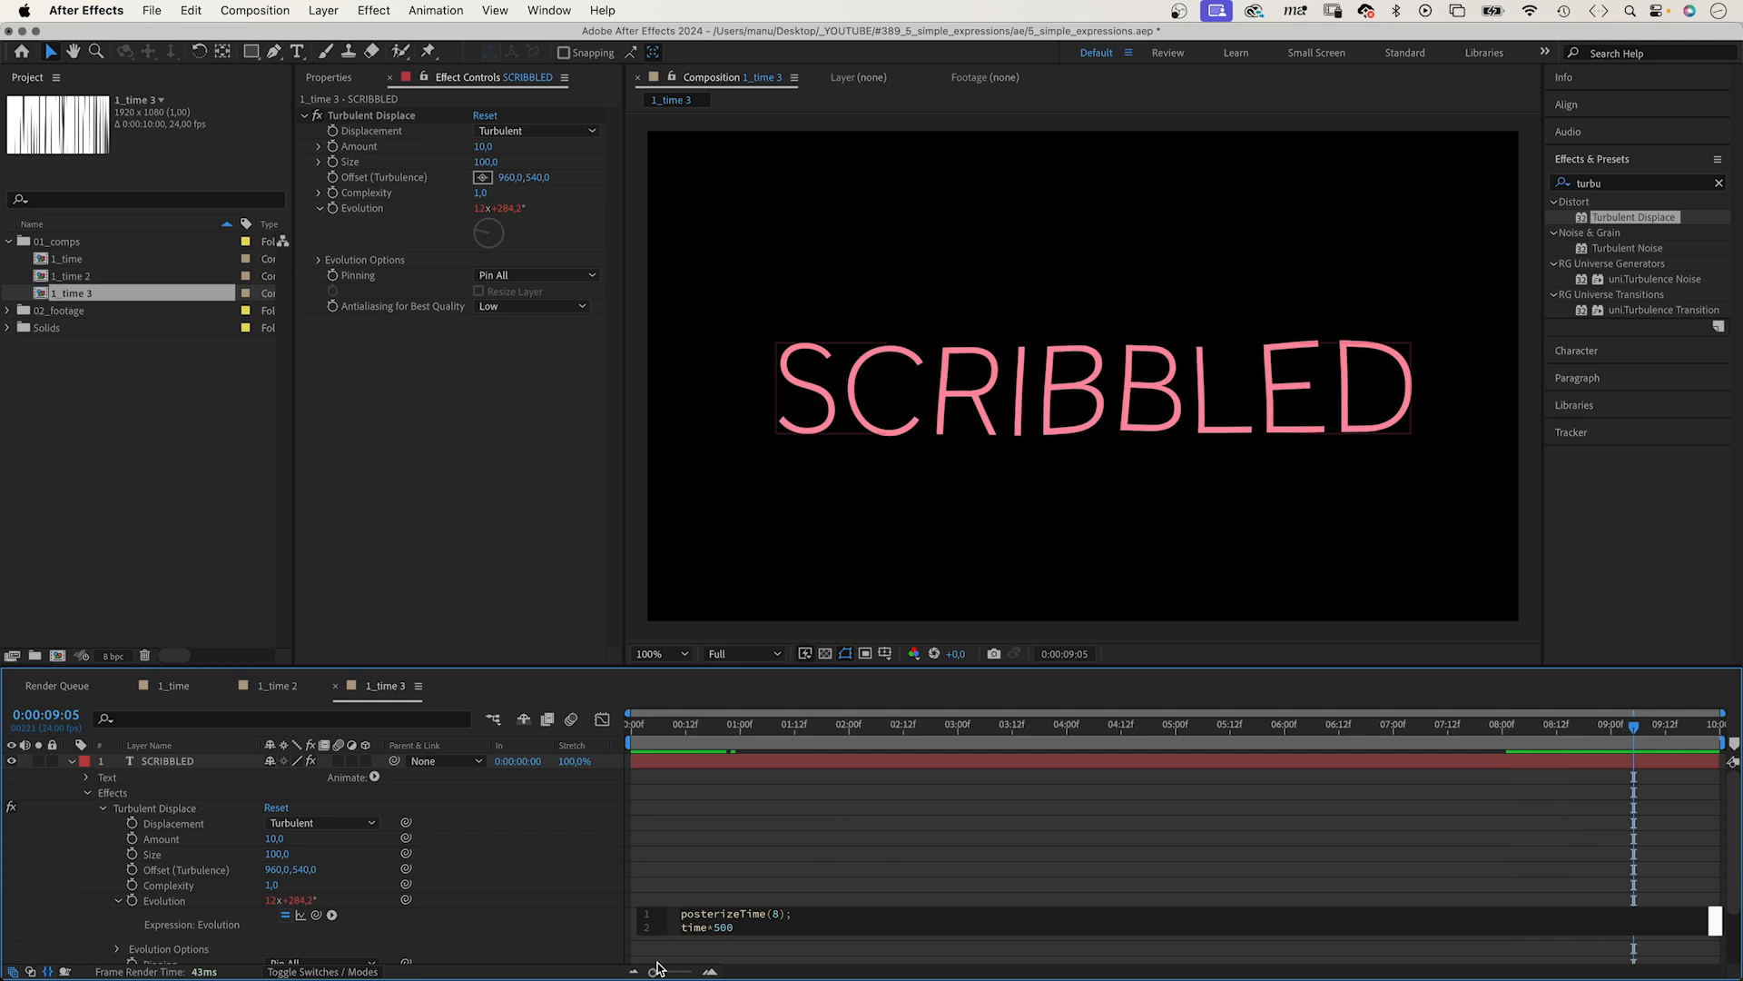
left_click(488, 936)
key("space")
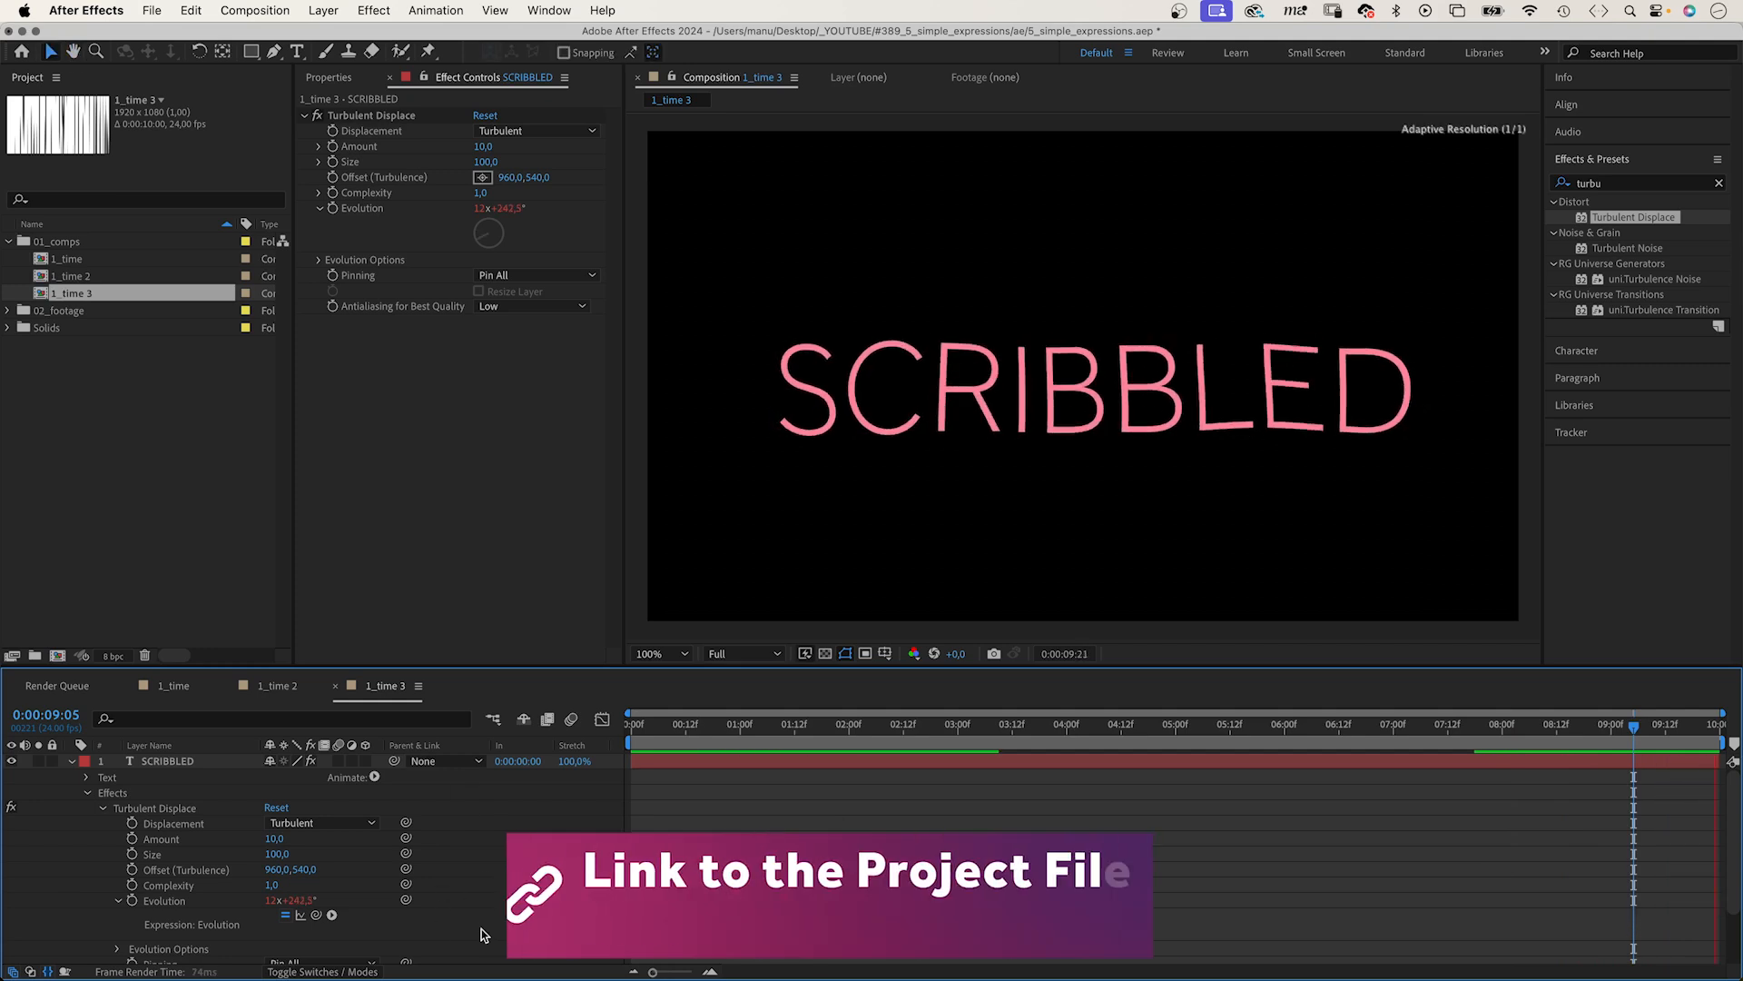
Duplicate the SCRIBBLED text layer and set the copy's Turbulent Displace Random Seed to 5
key("super+d")
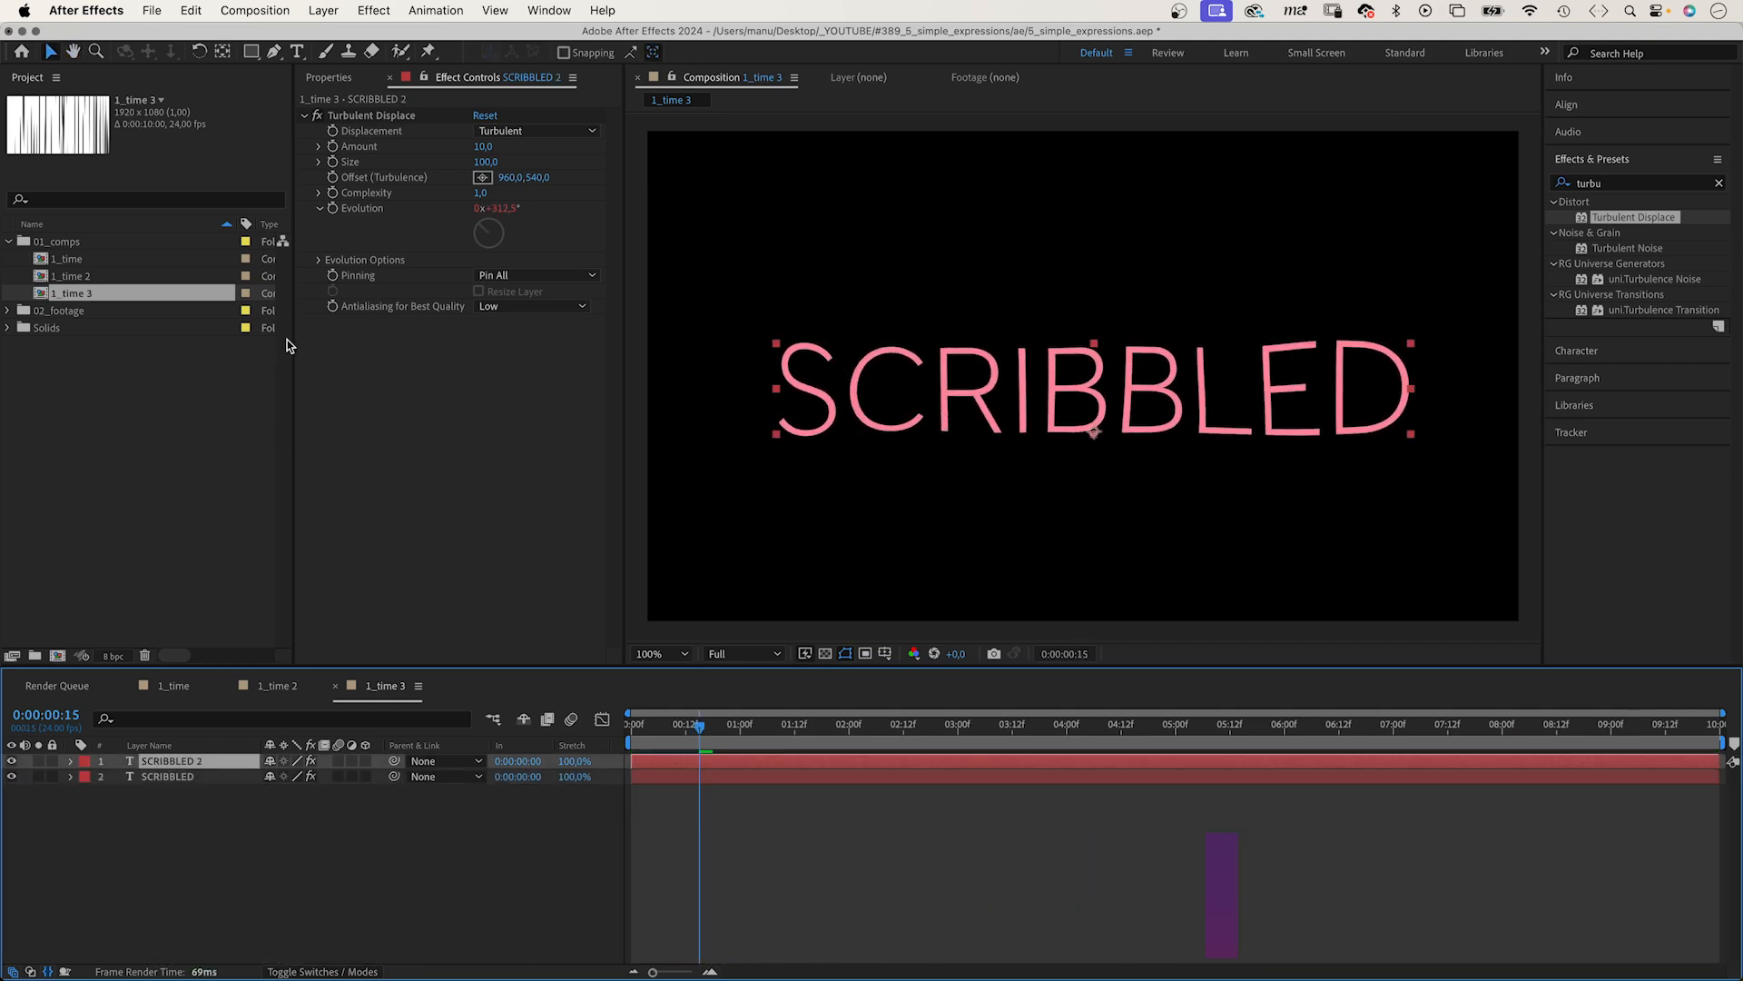
left_click(318, 260)
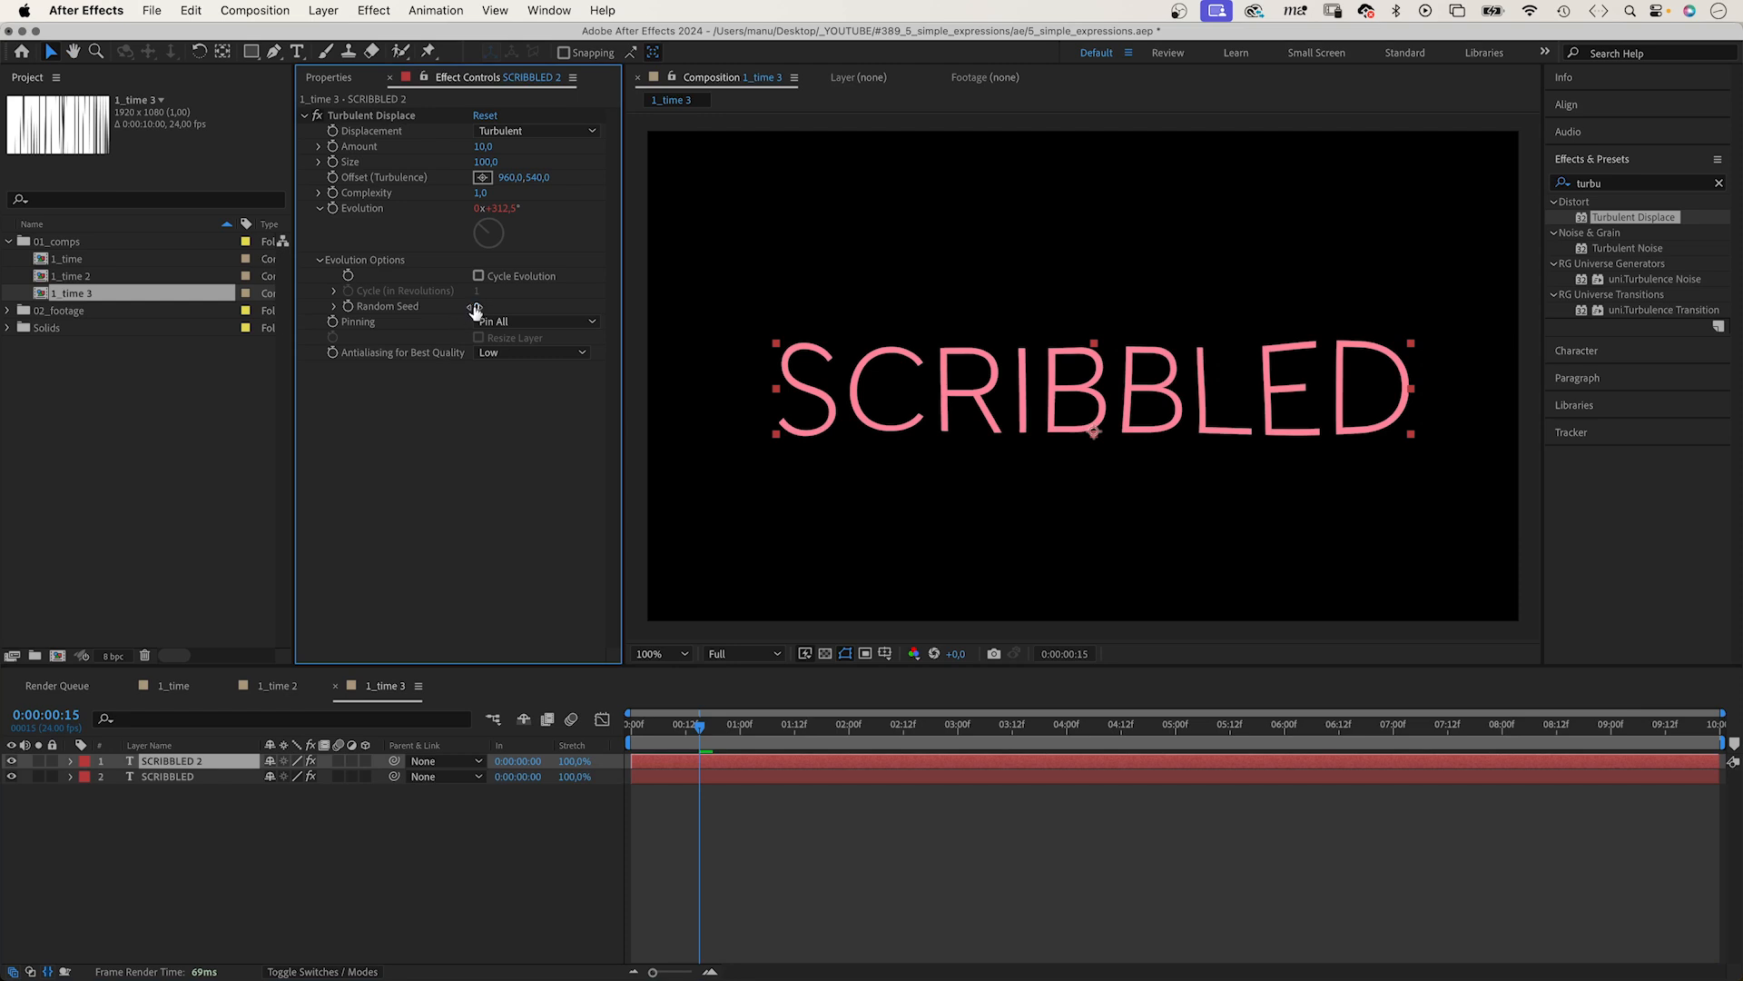
type("5")
key("Return")
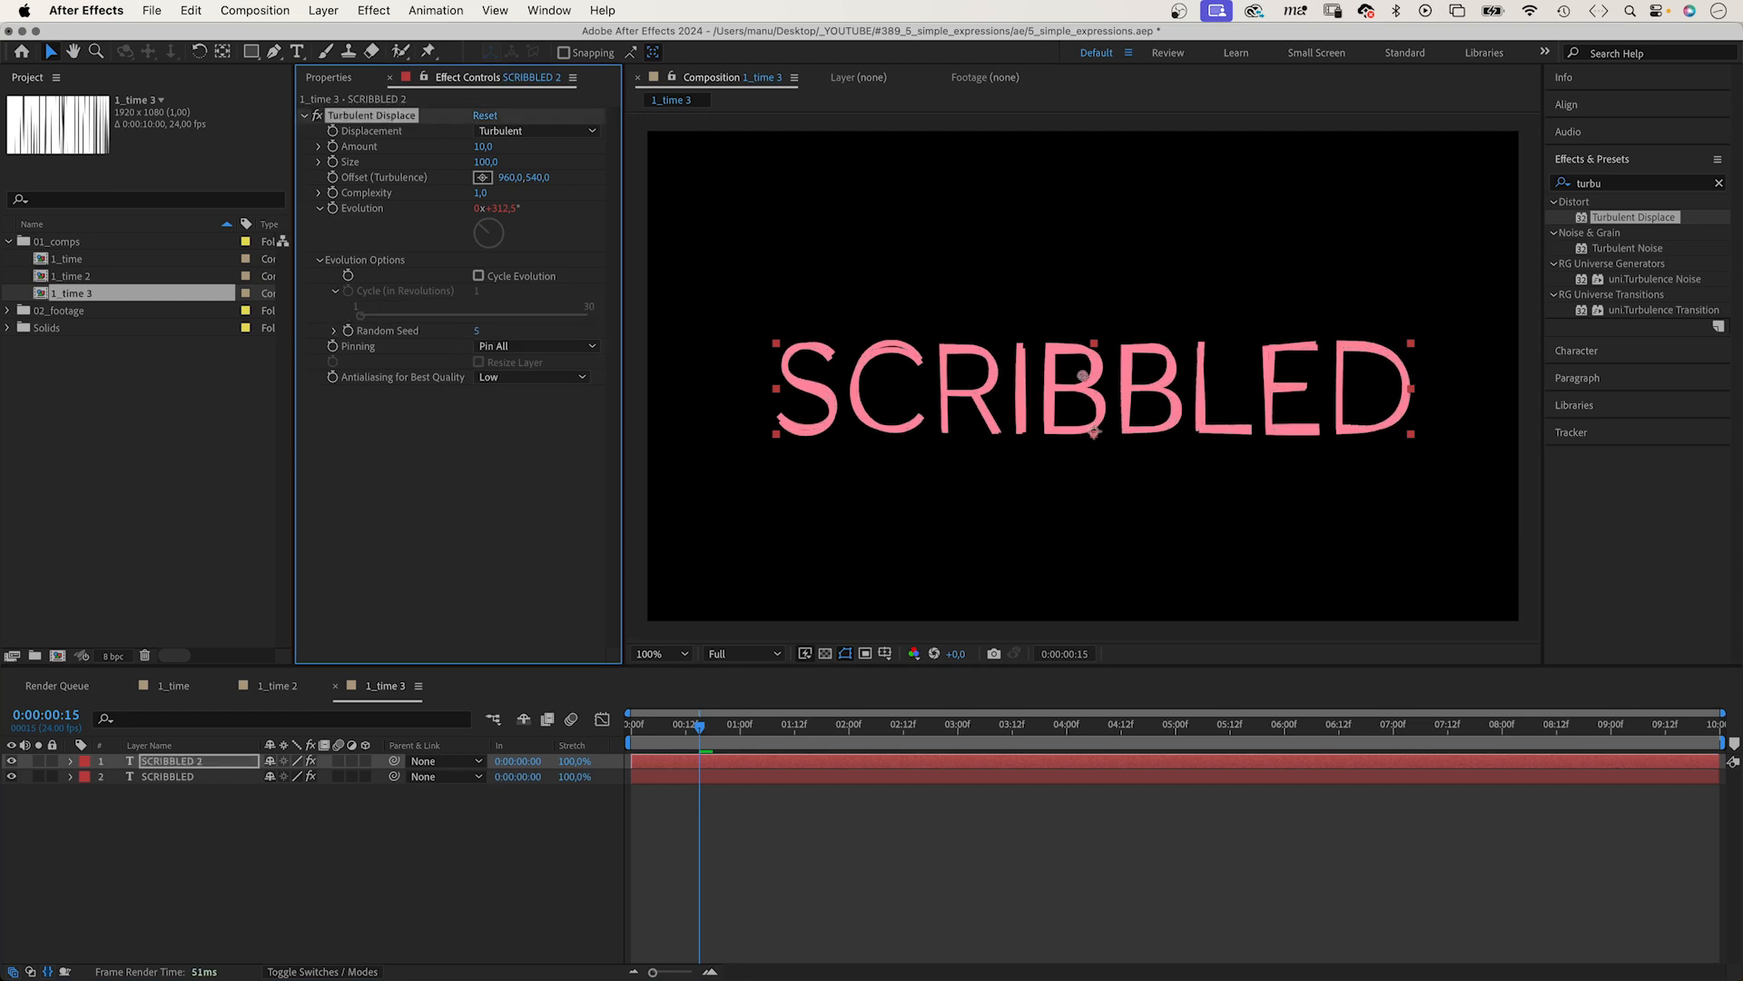
key("space")
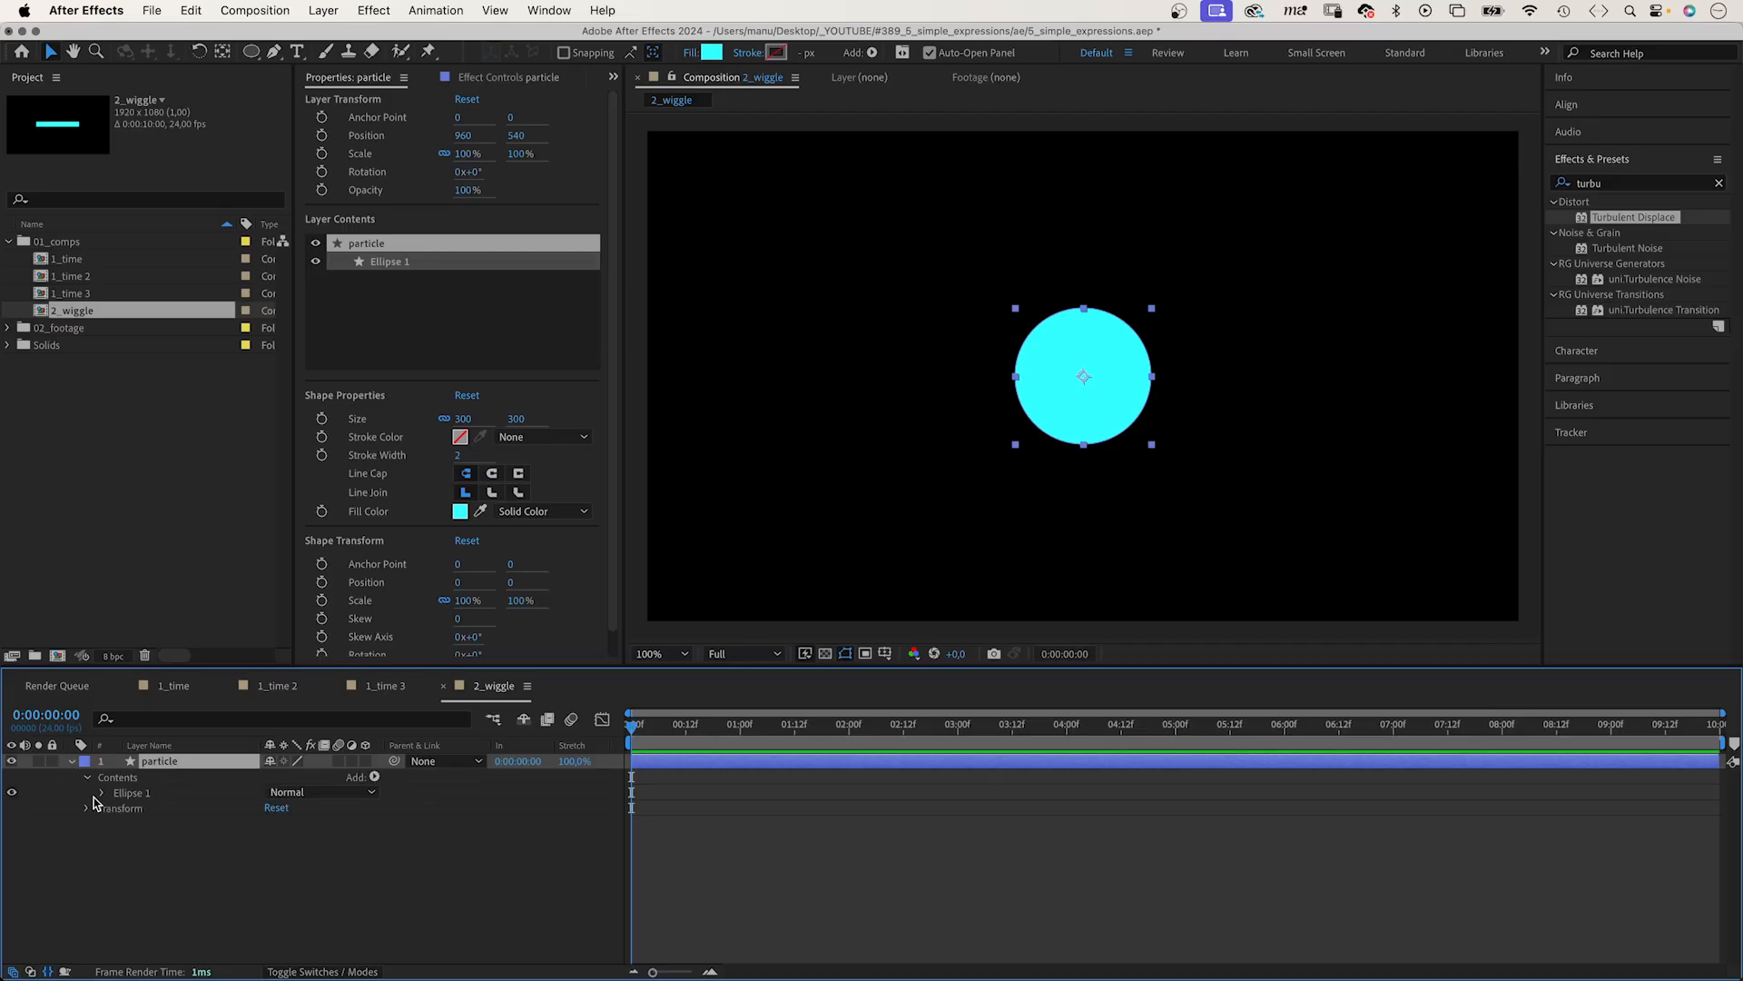
Add the expression wiggle(1,300) to the particle layer's Position and preview the circle's random movement
left_click(87, 808)
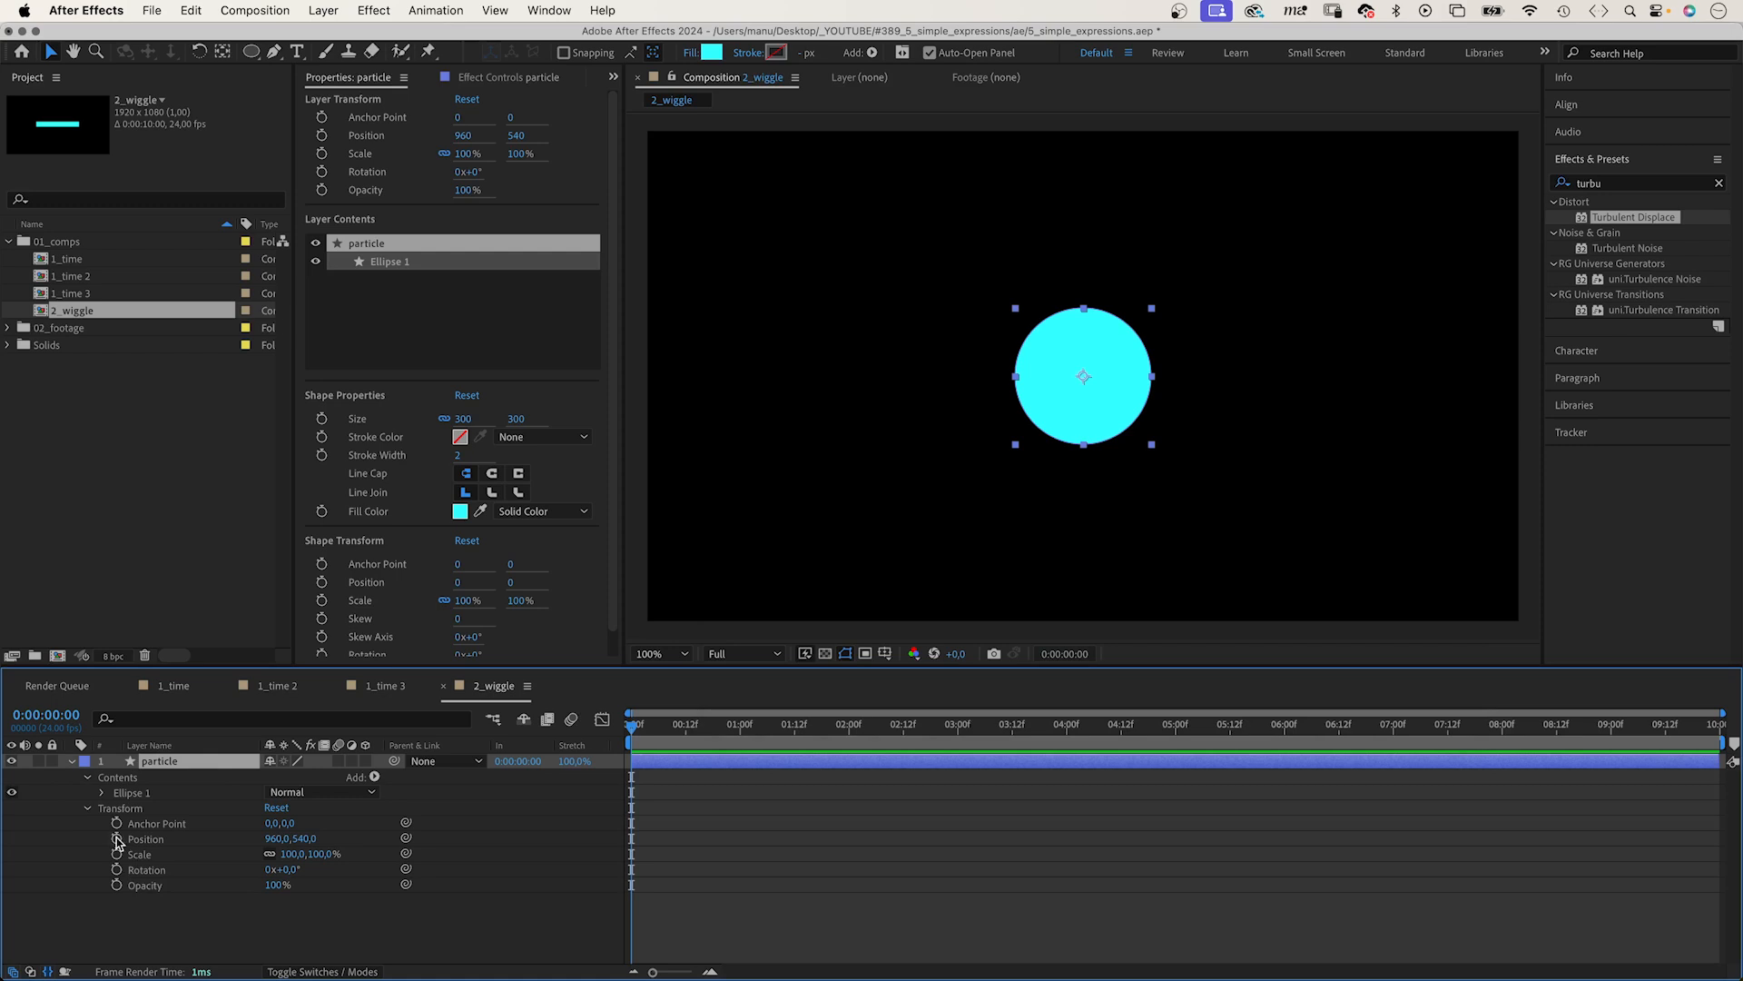
left_click(117, 839, "alt")
type("wigg")
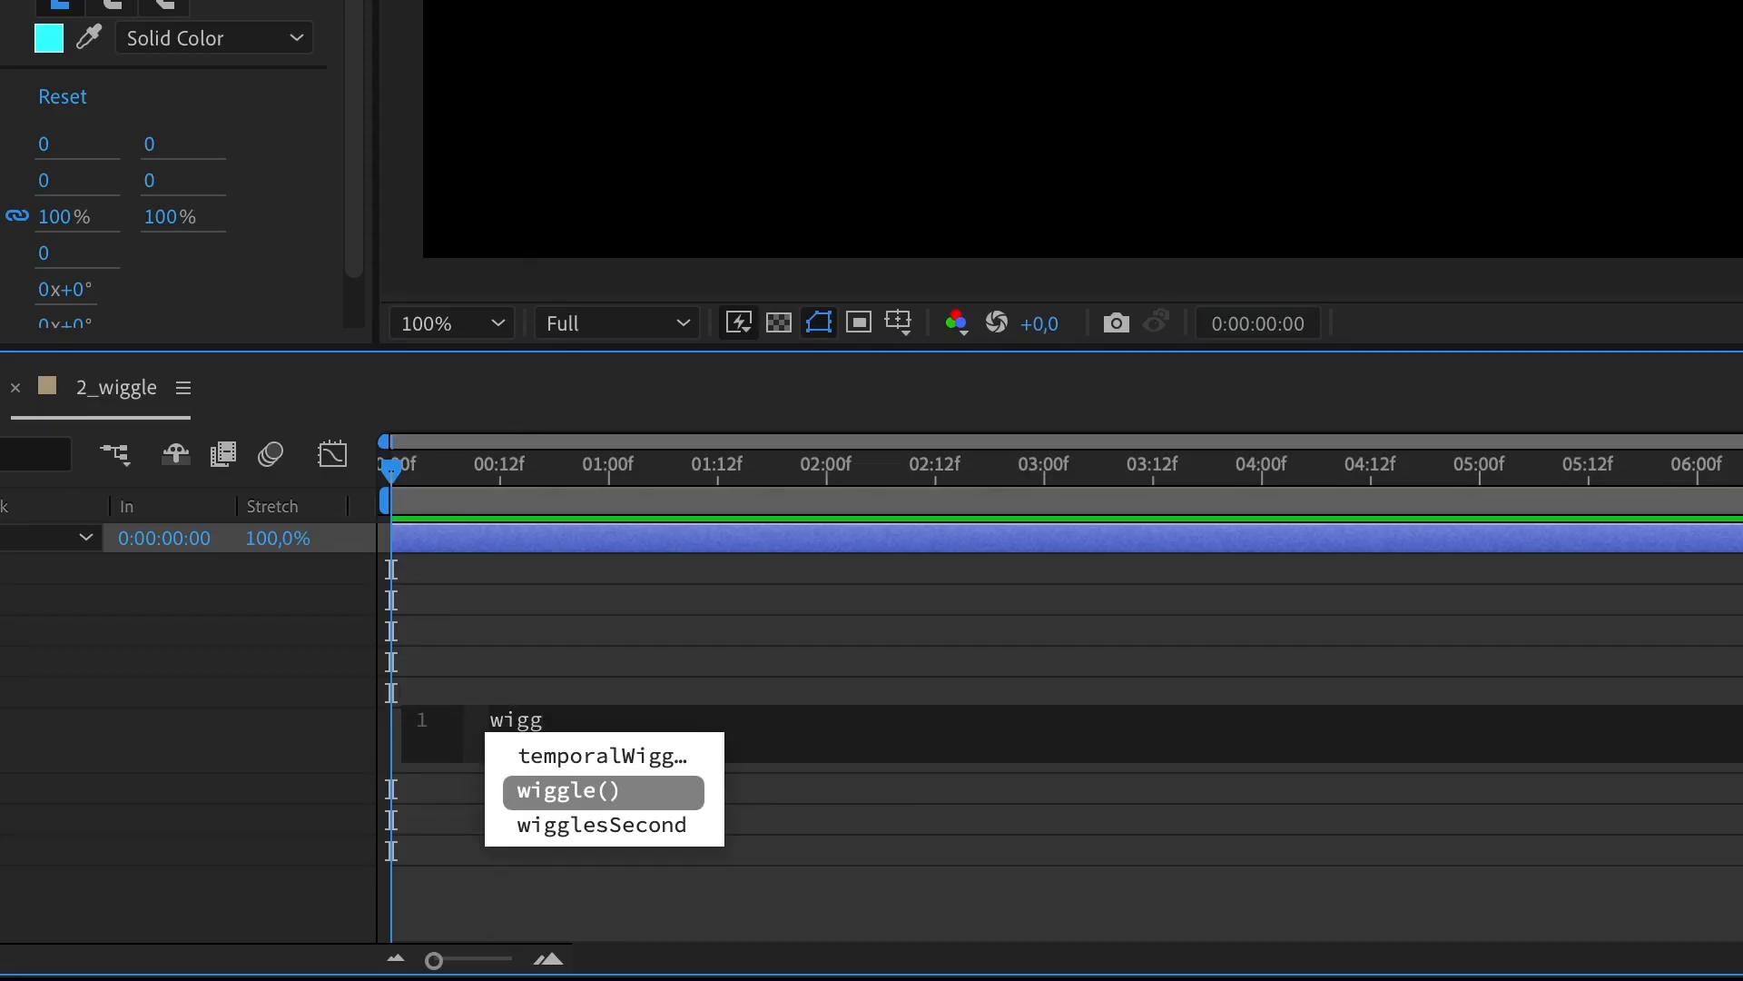
key("Return")
type("1,")
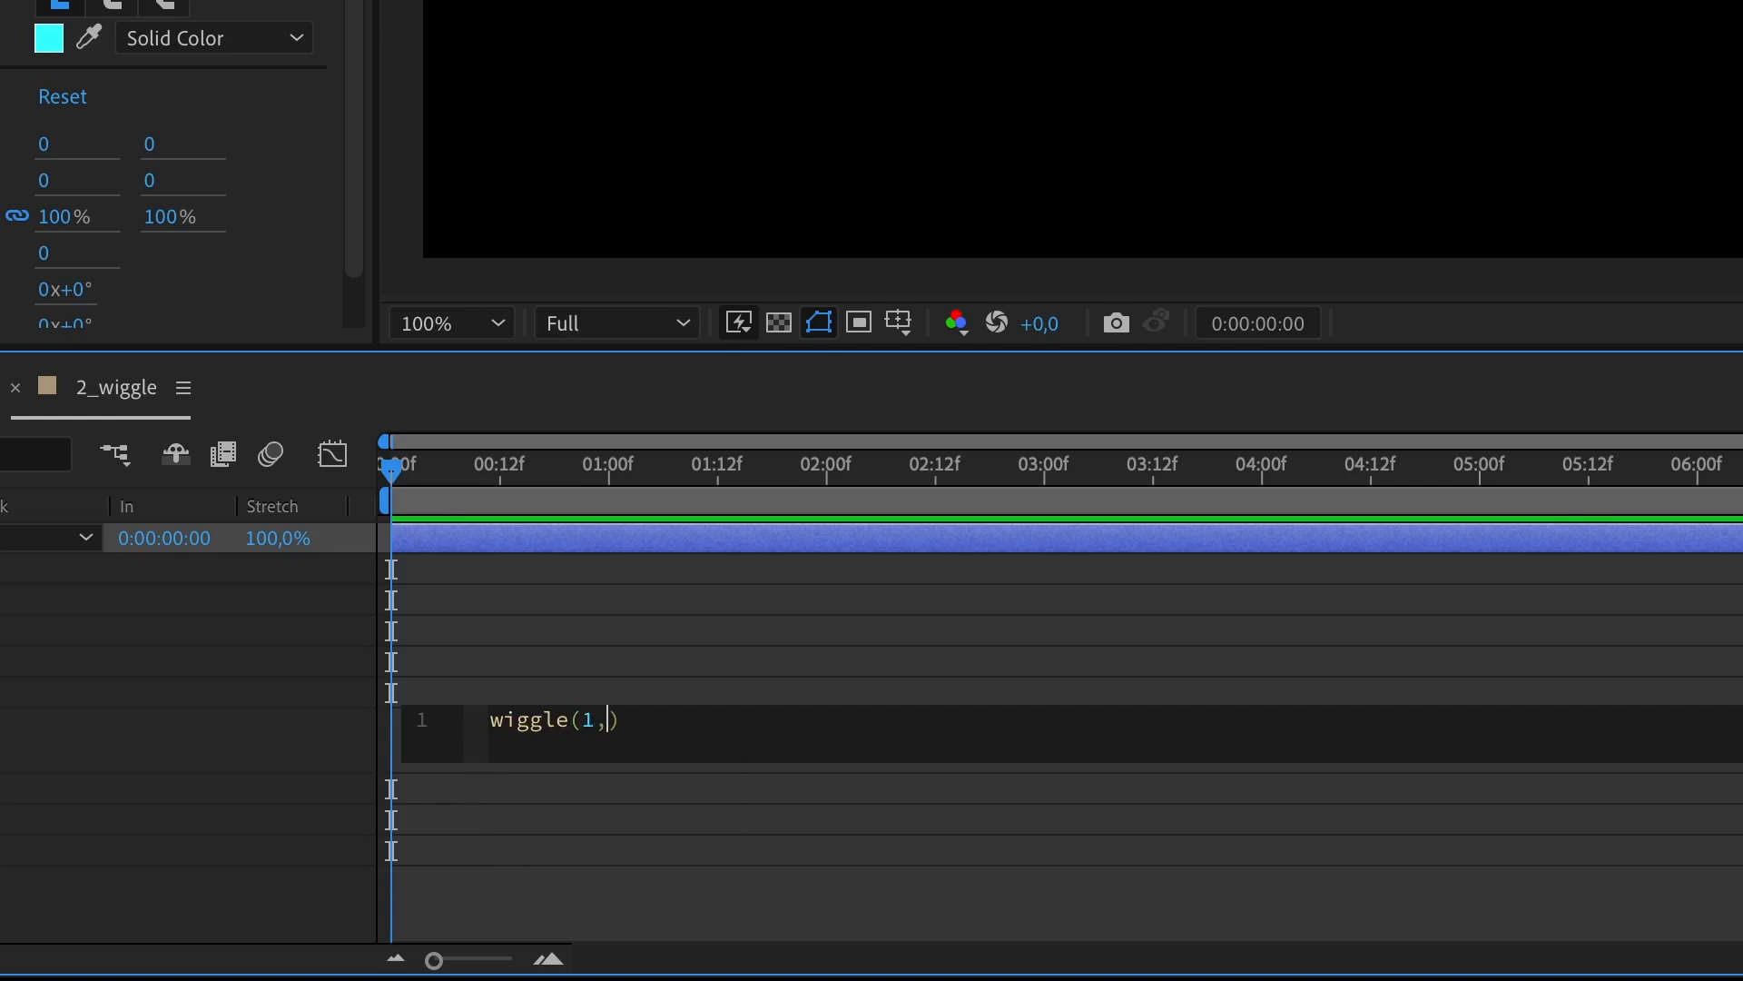
type("300")
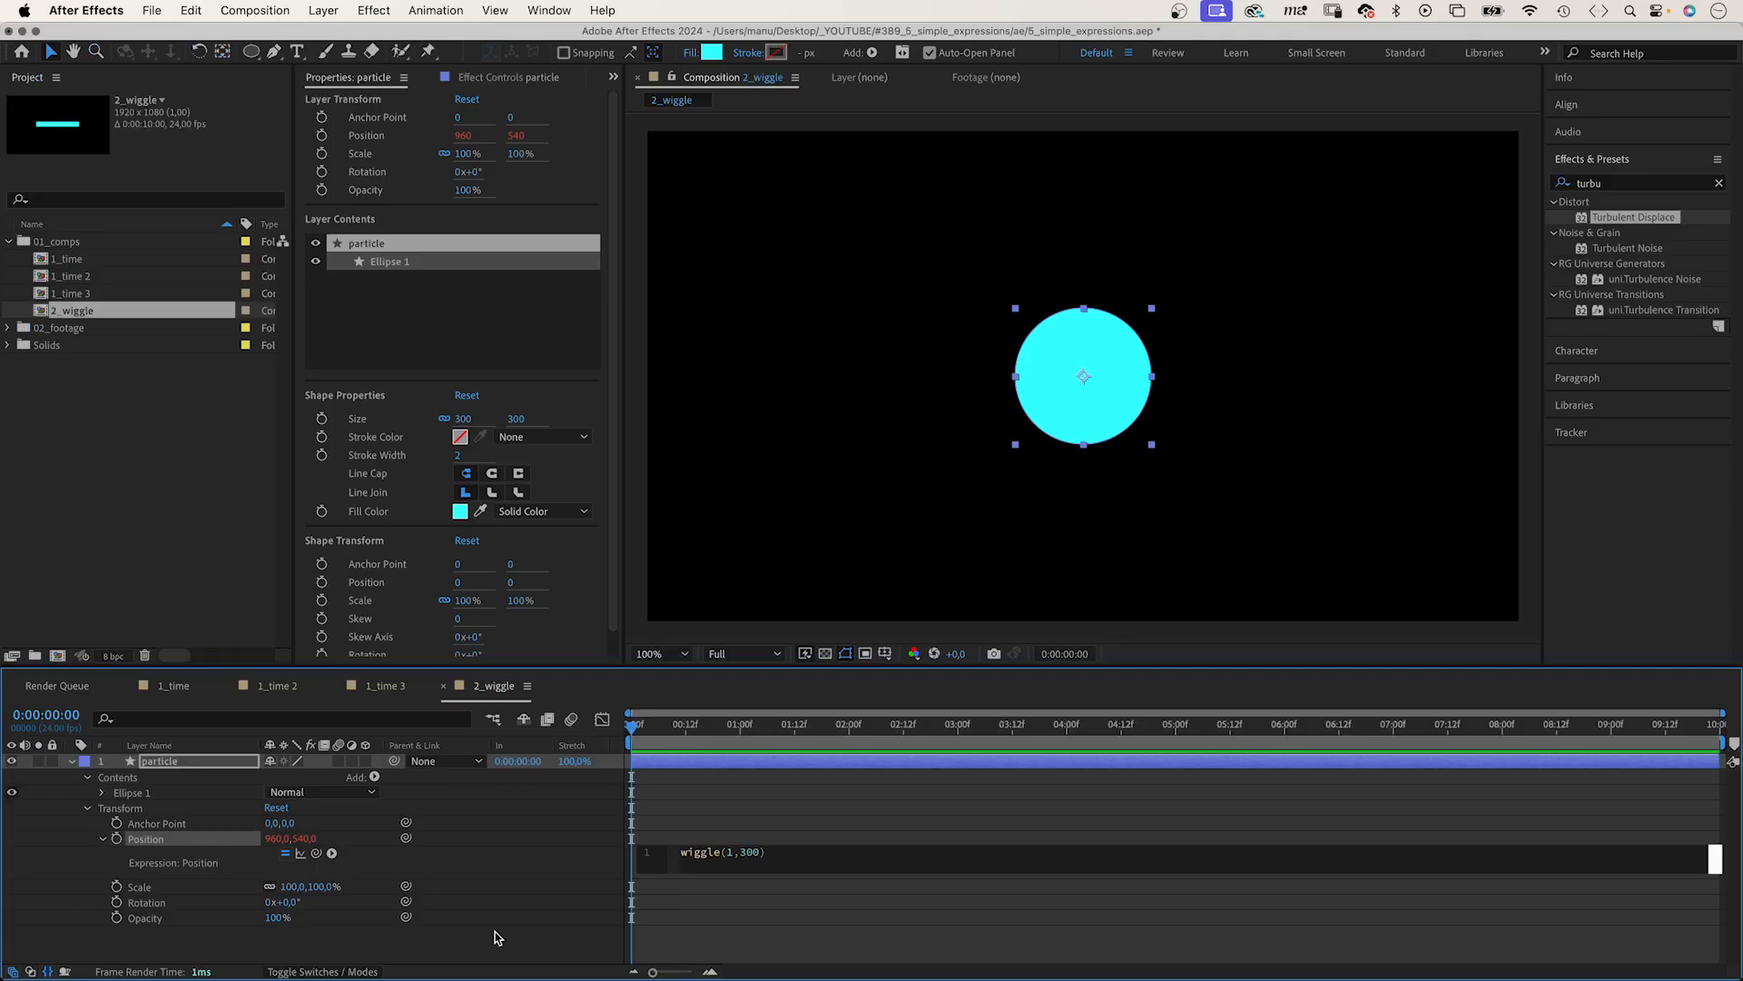
left_click(497, 937)
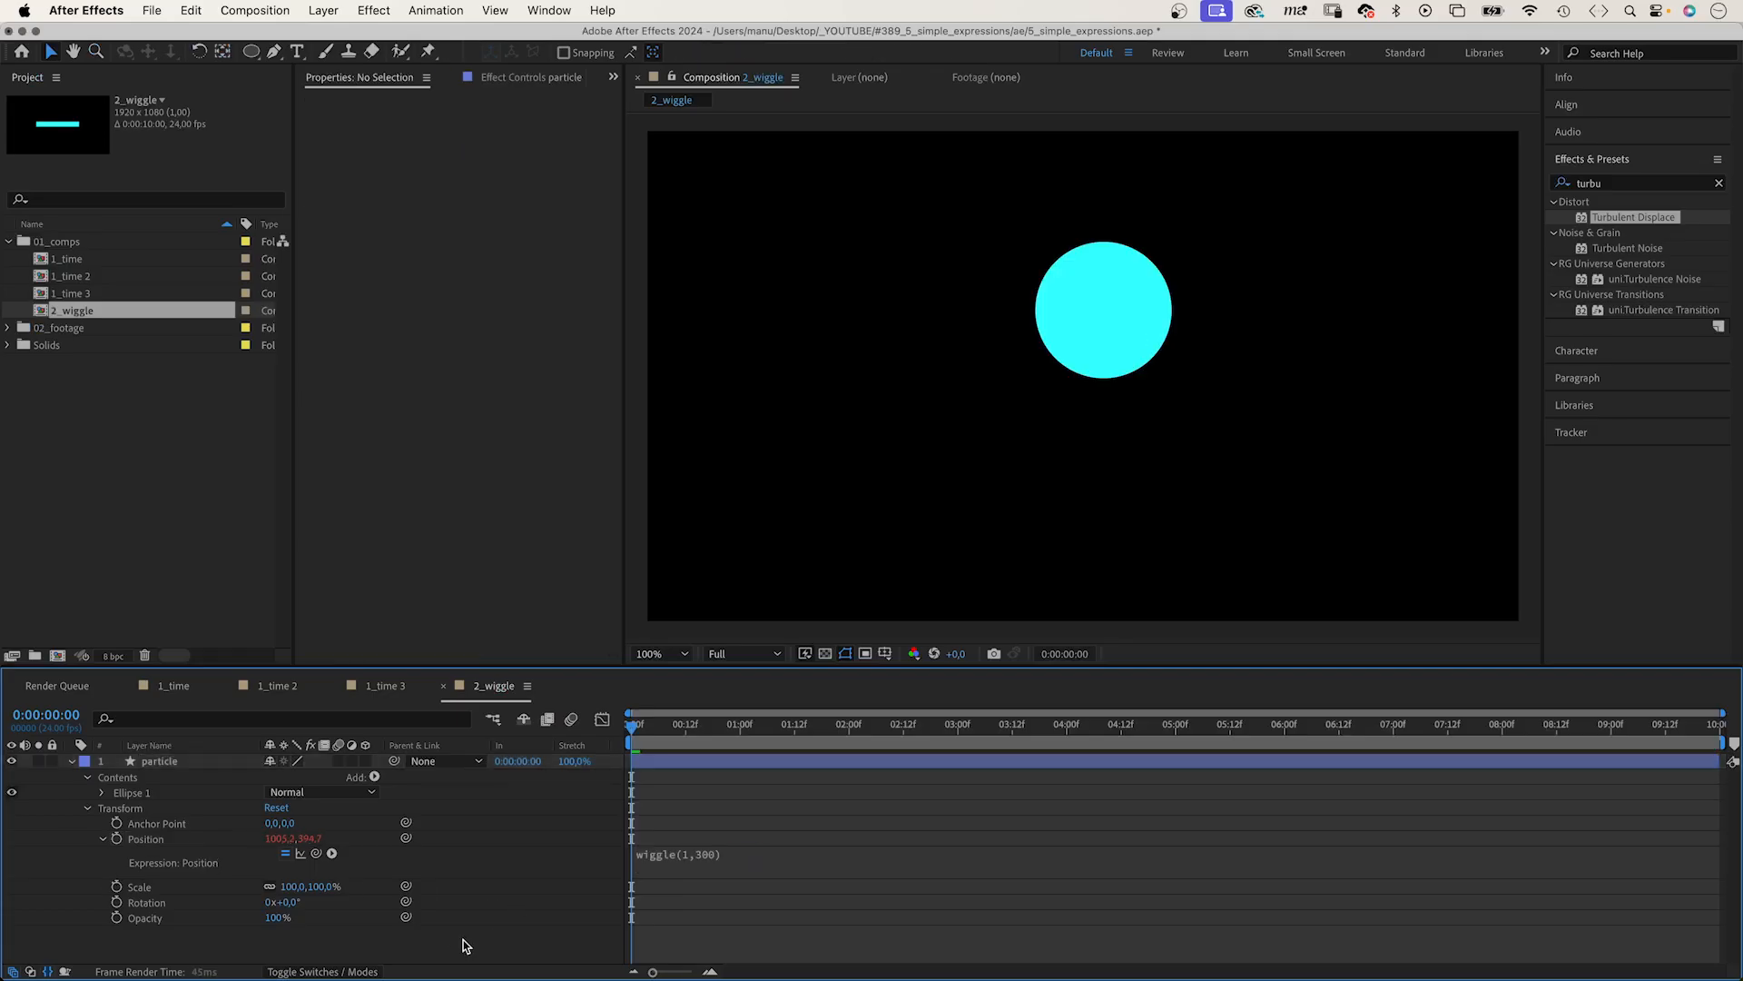
key("space")
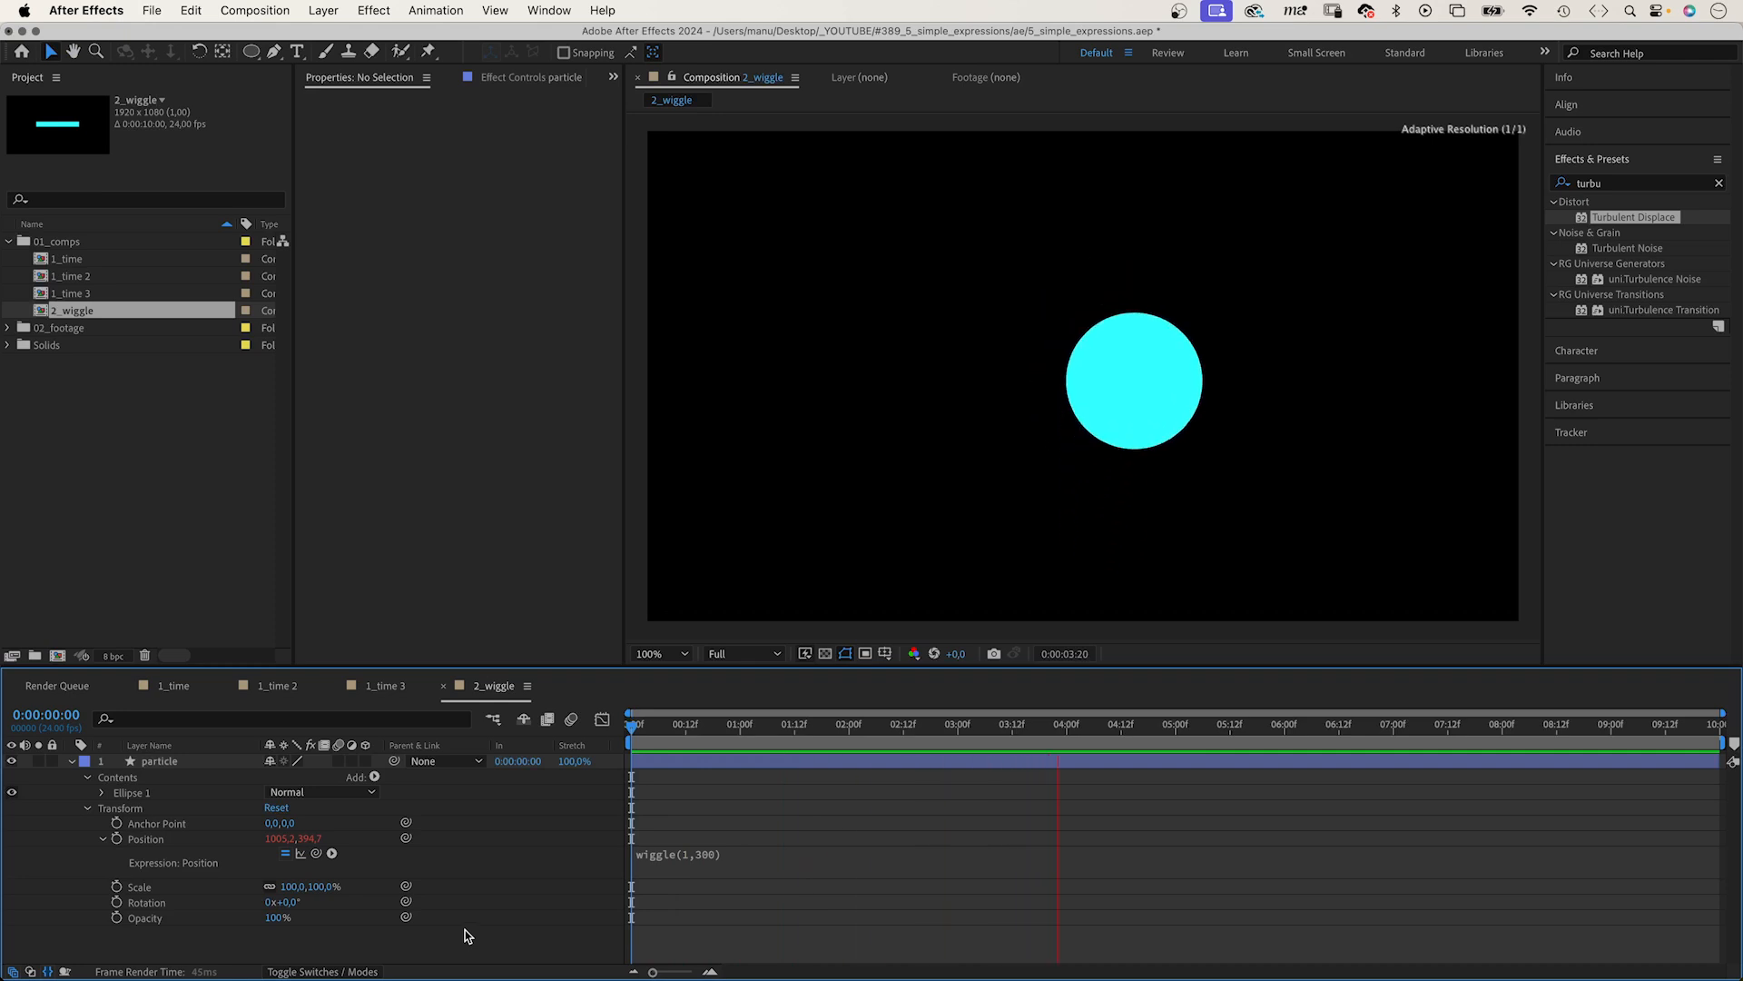
key("space")
left_click_drag(648, 743, 631, 744)
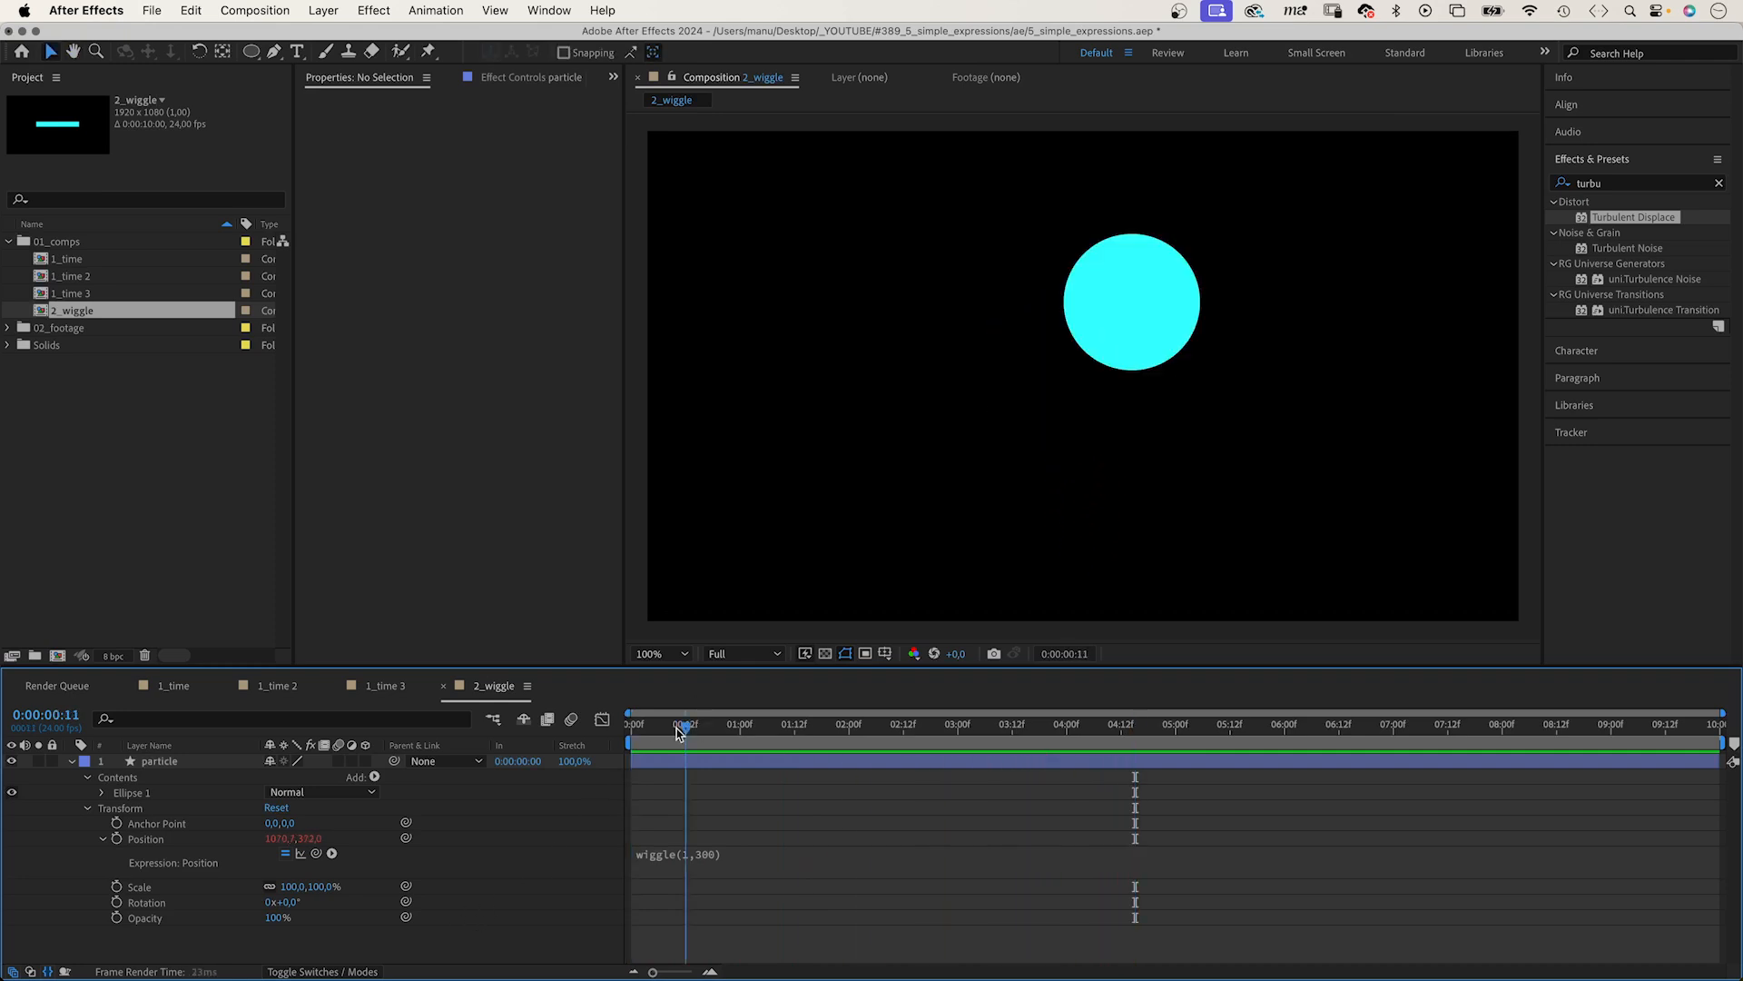
Make five duplicates of the particle circle, spread copies across the composition, and preview their motion
left_click(1119, 331)
left_click_drag(1120, 332, 851, 454)
key("space")
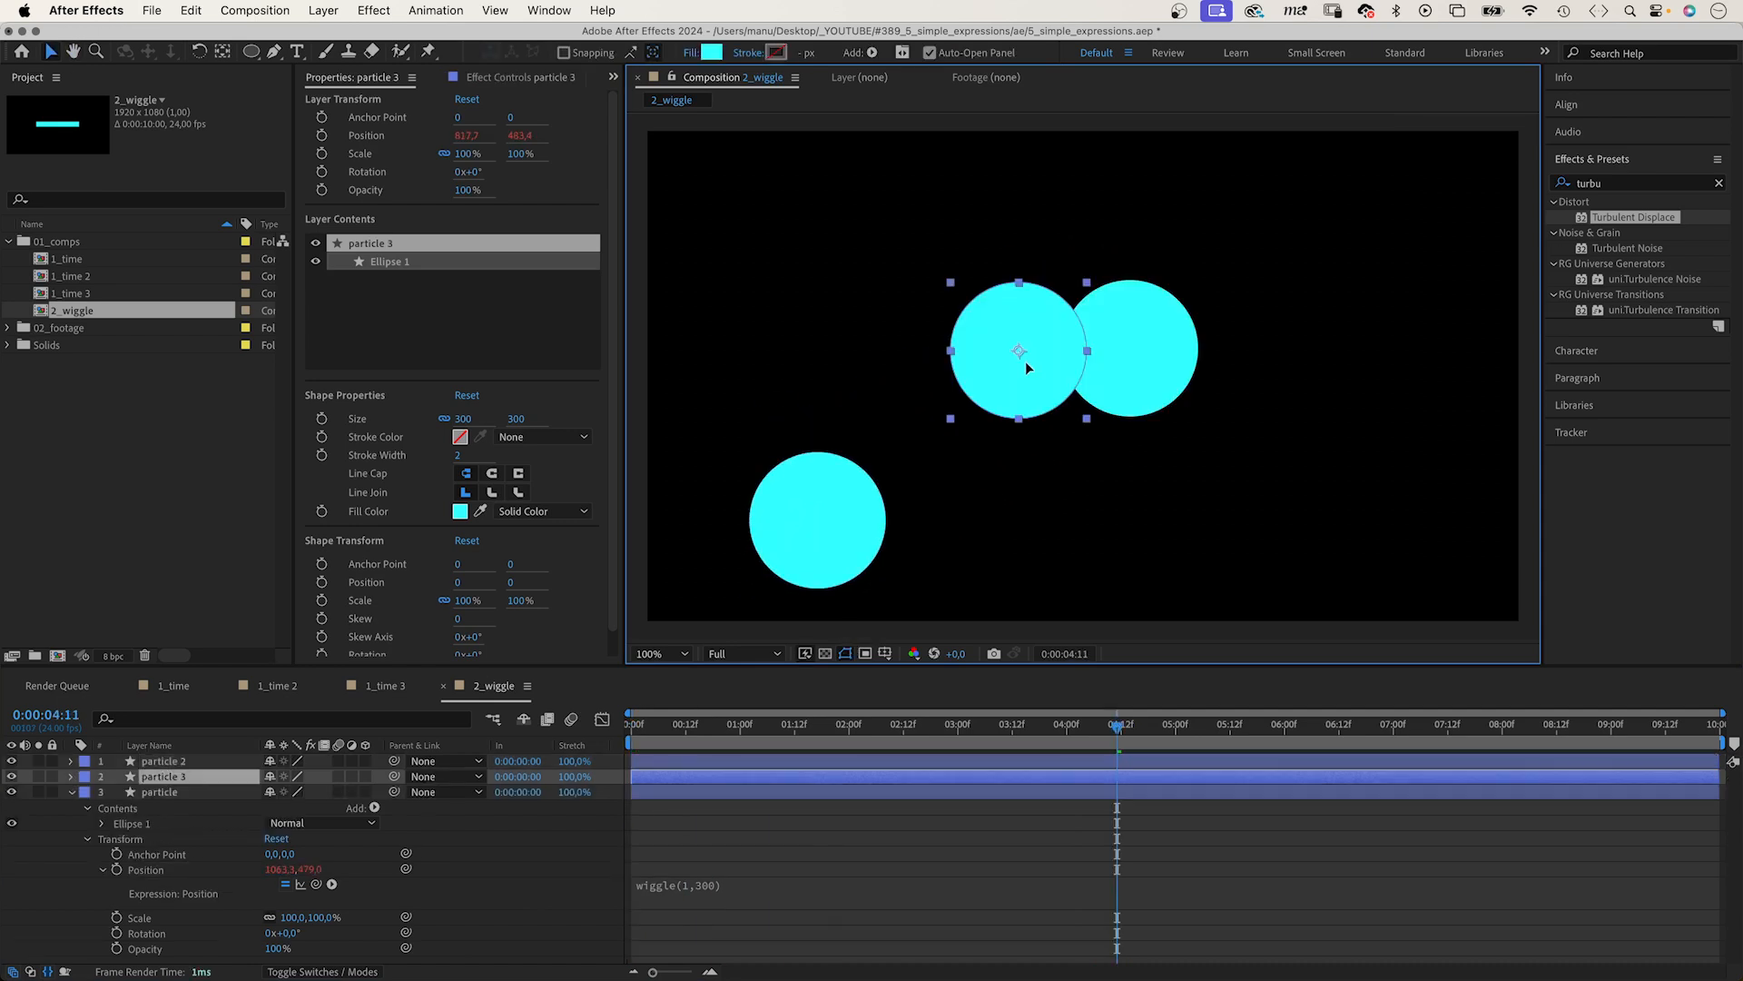
left_click_drag(1027, 366, 1365, 300)
key("ctrl+d")
key("ctrl+d")
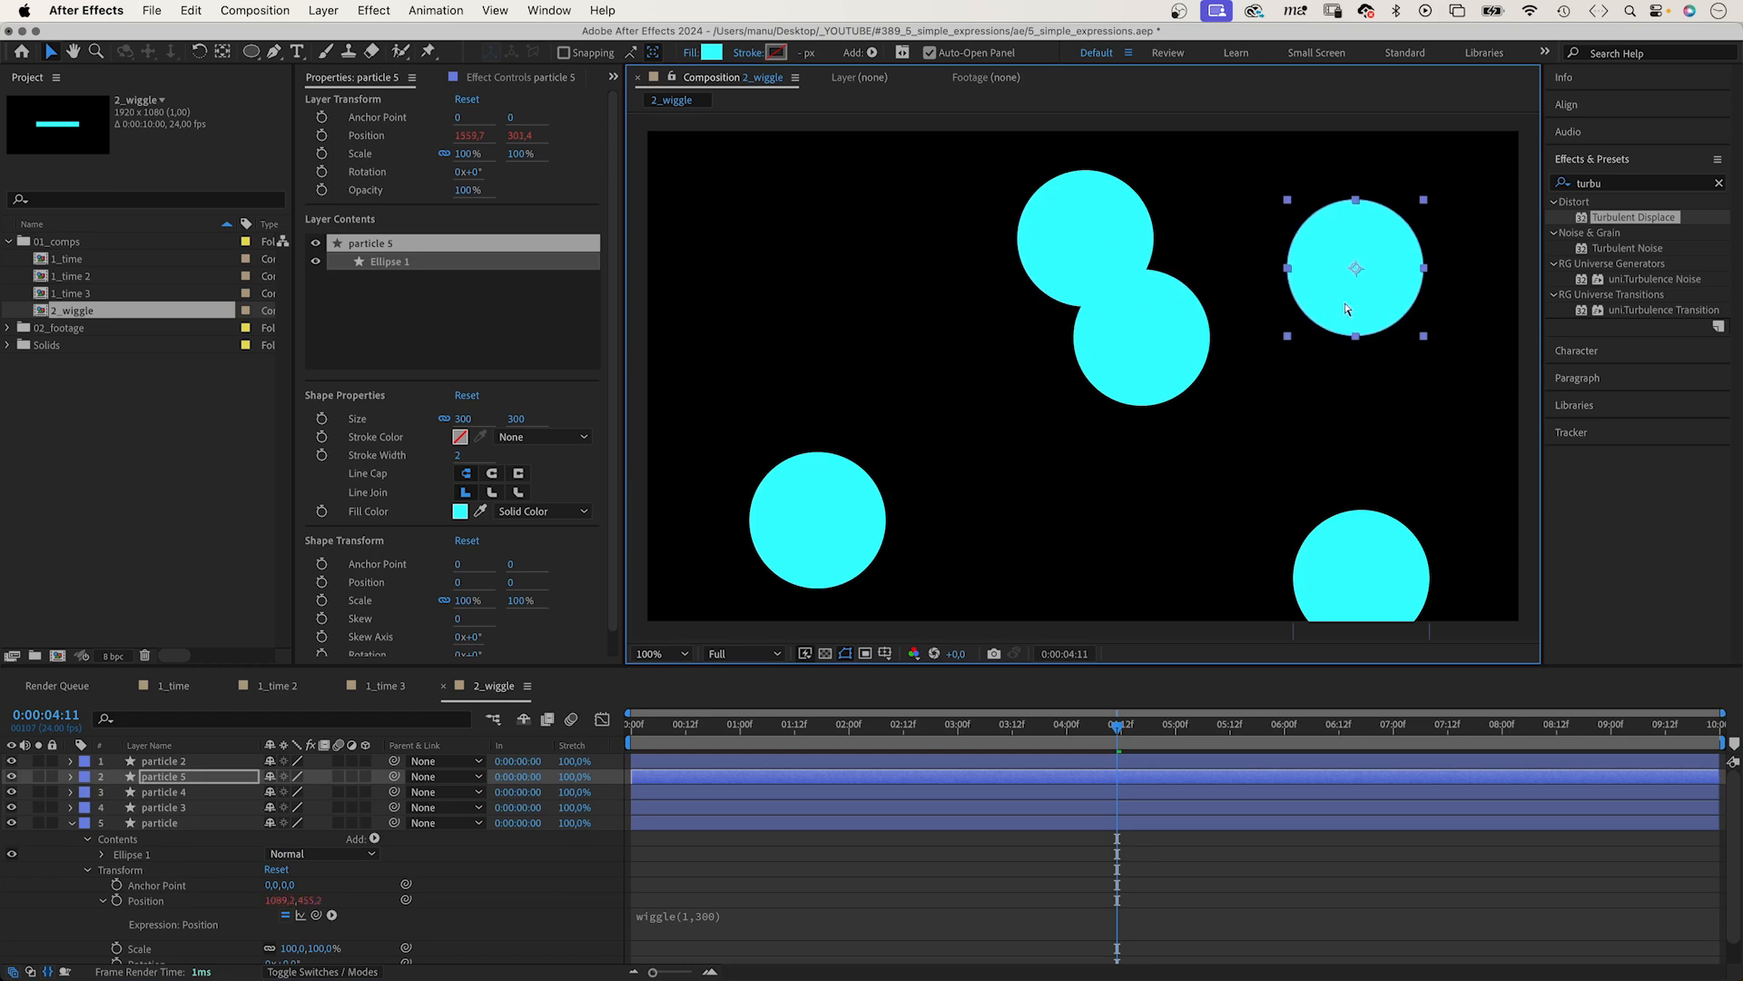
key("ctrl+d")
left_click(1038, 359)
left_click_drag(1038, 360, 821, 334)
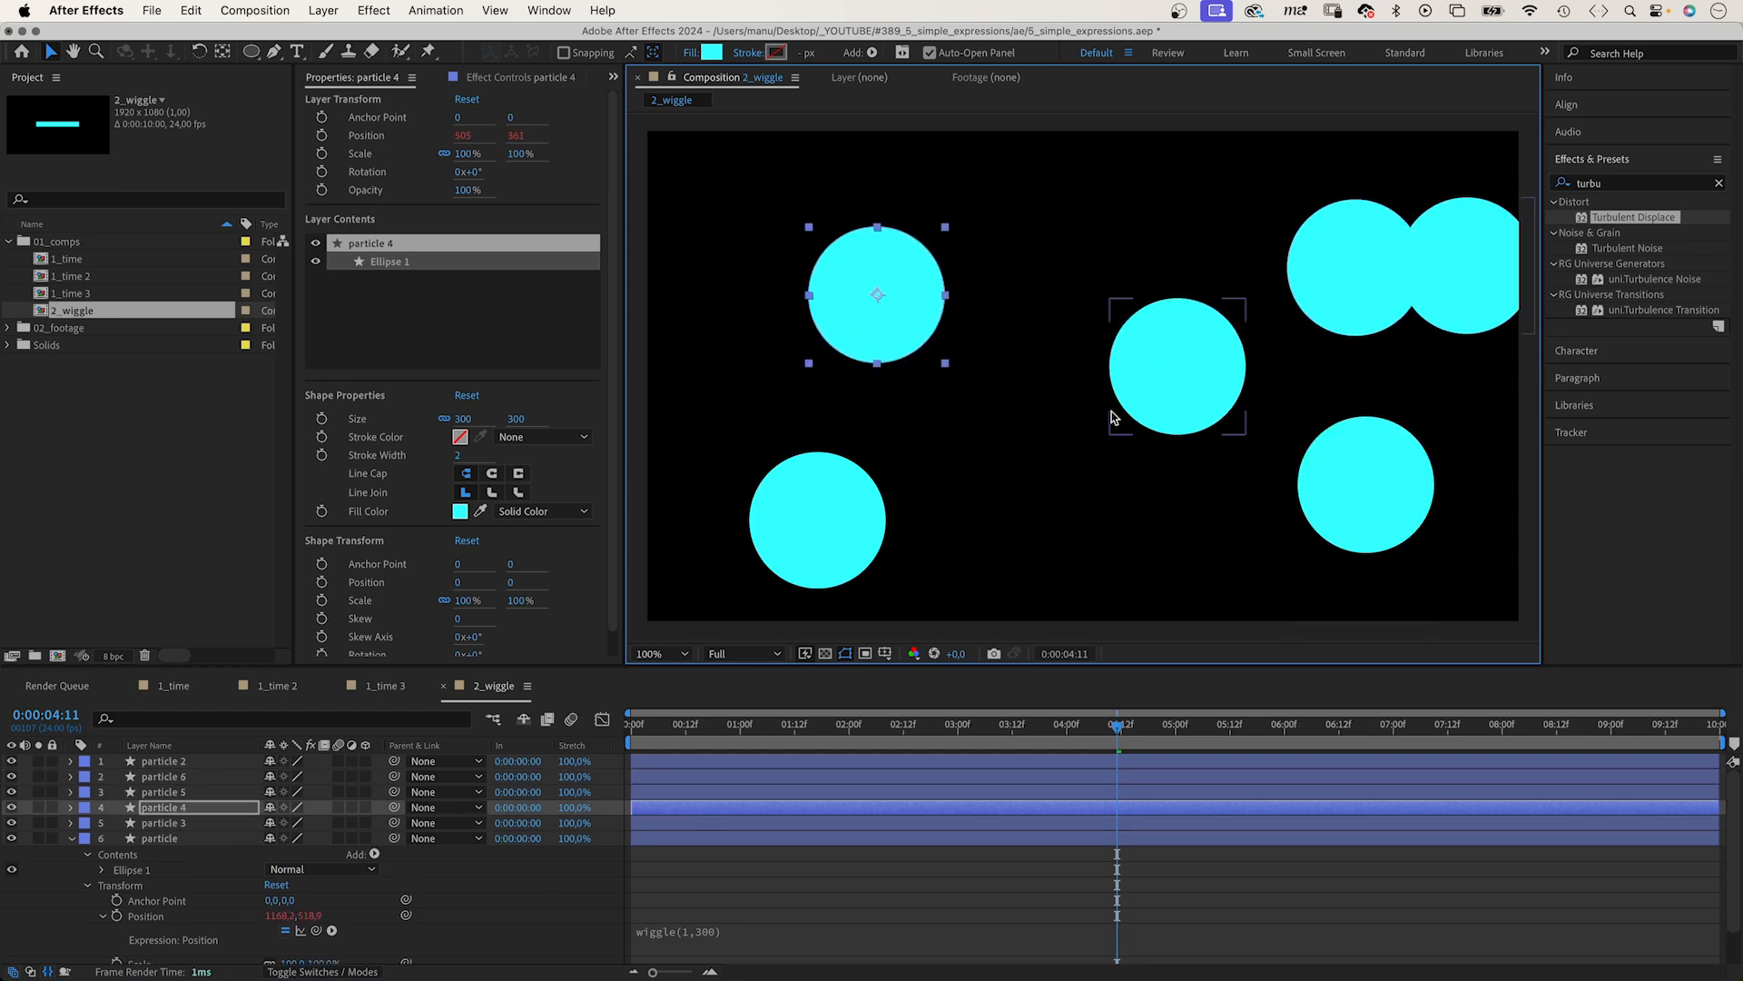
key("space")
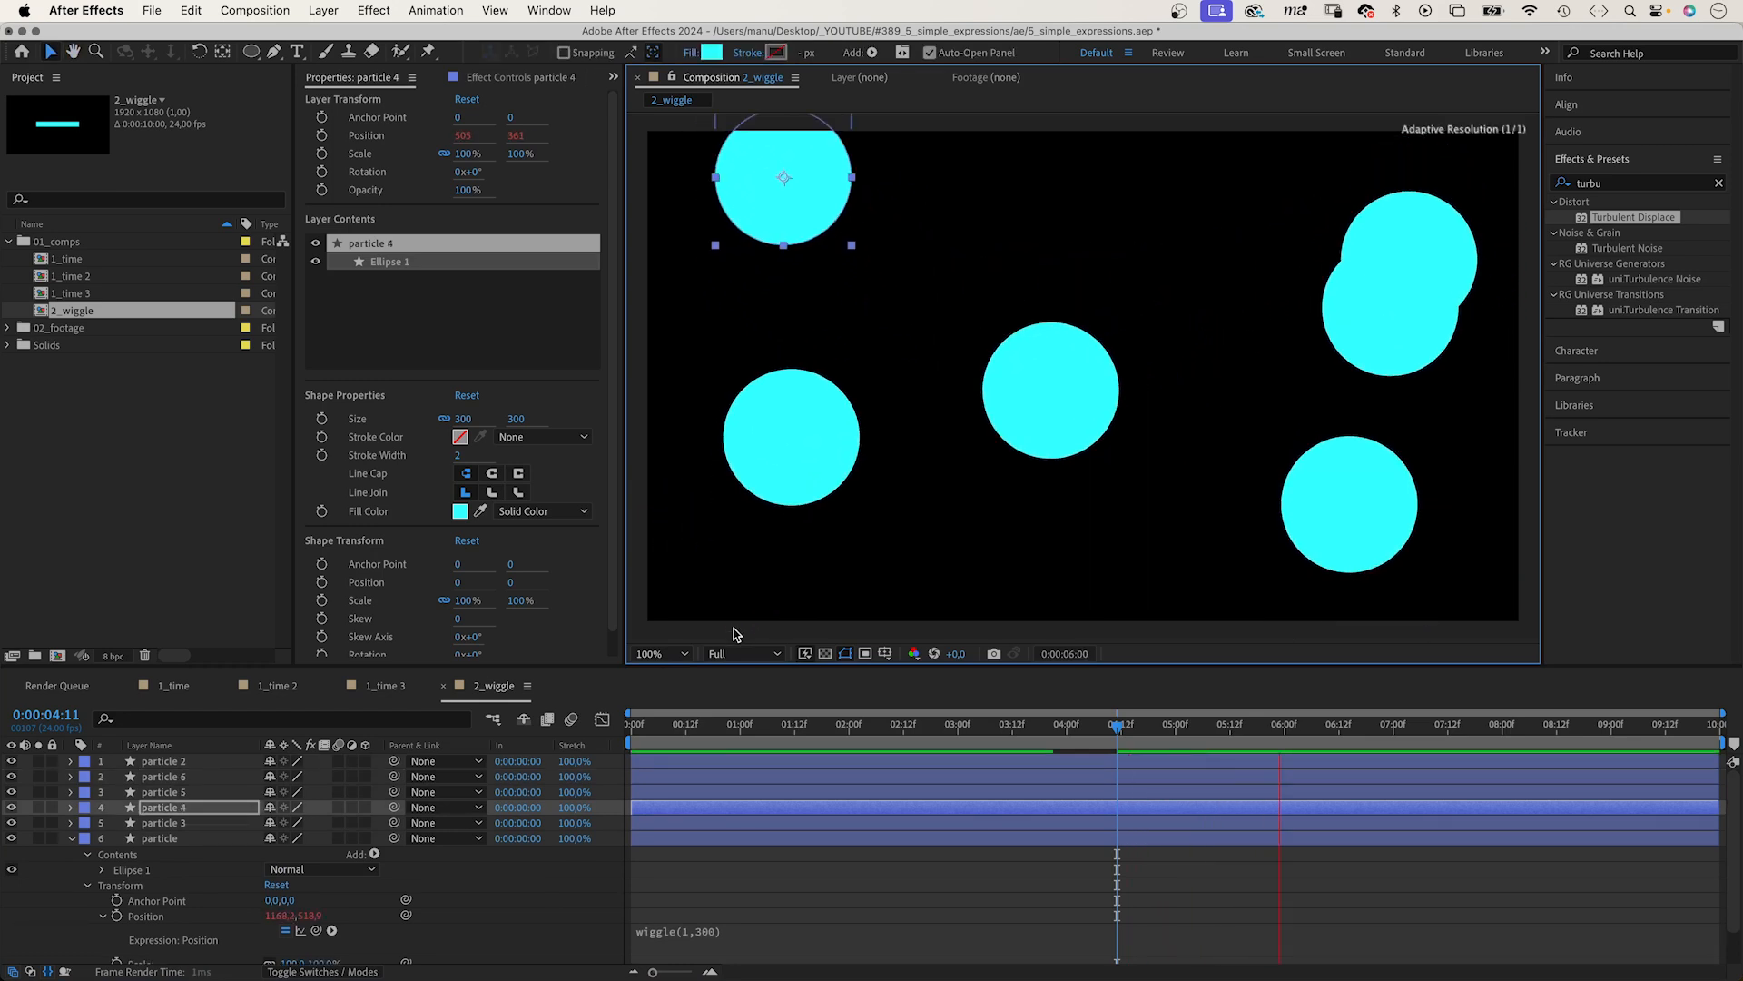
Delete the five duplicated particle layers, keeping only the original particle
left_click(162, 761)
left_click(160, 822, "shift")
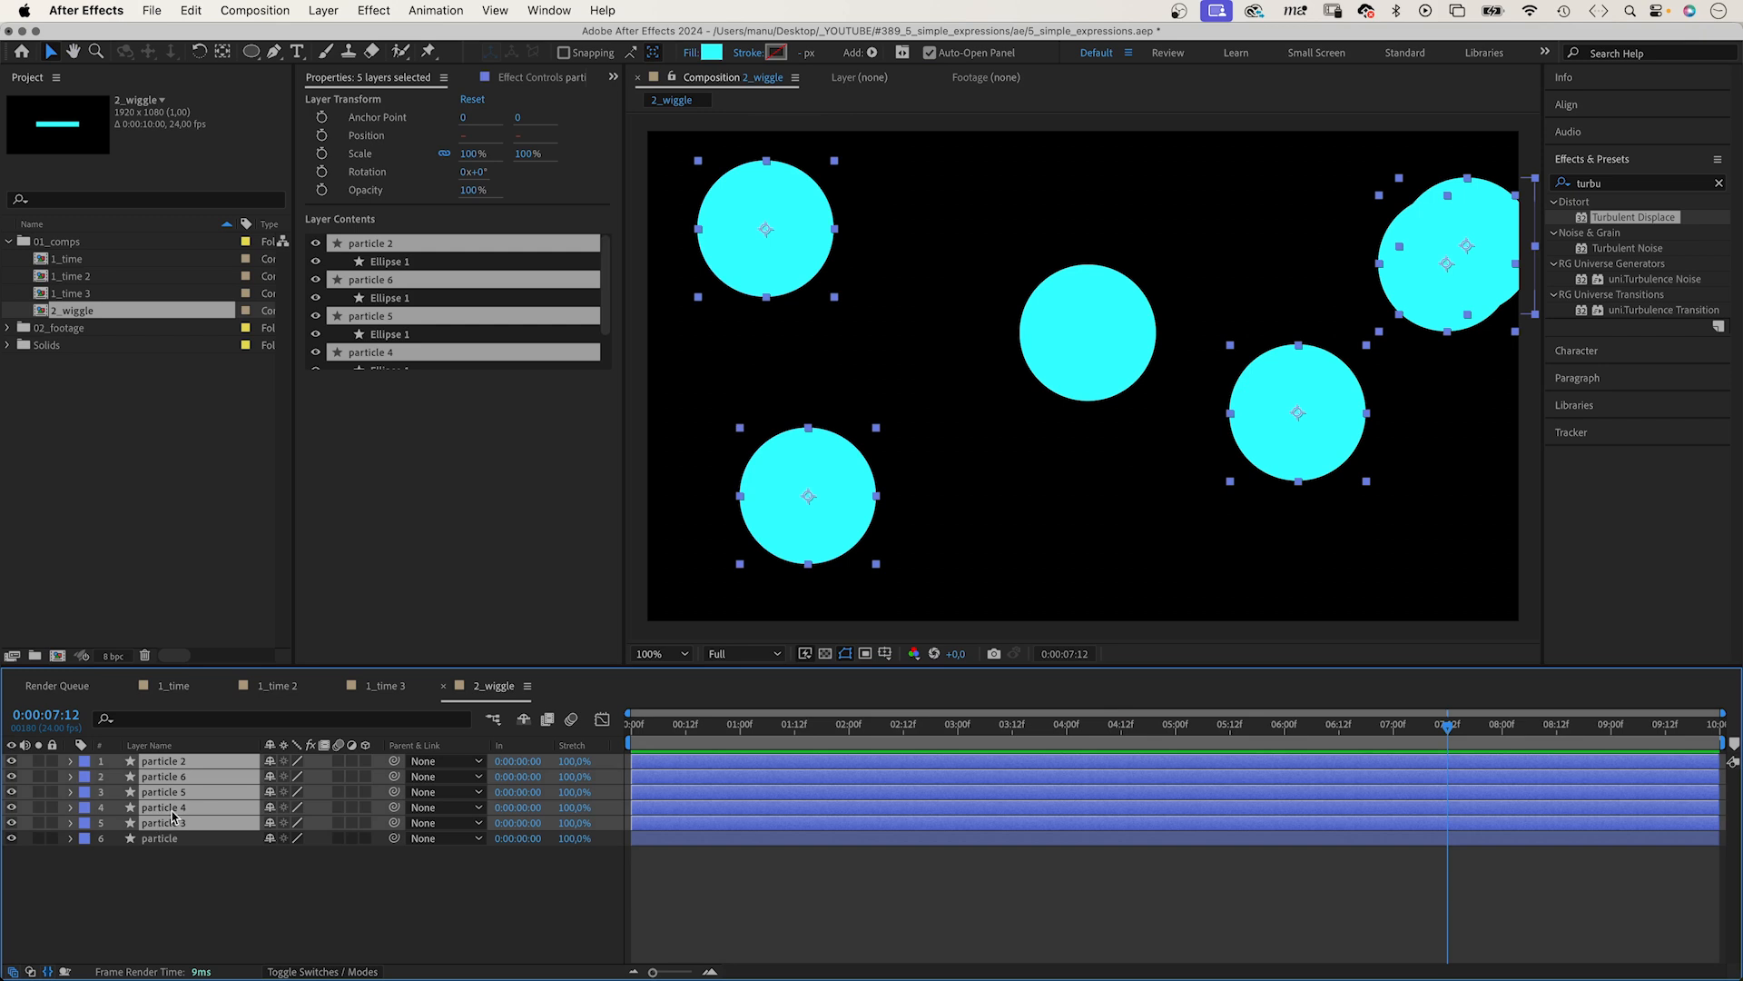
key("Delete")
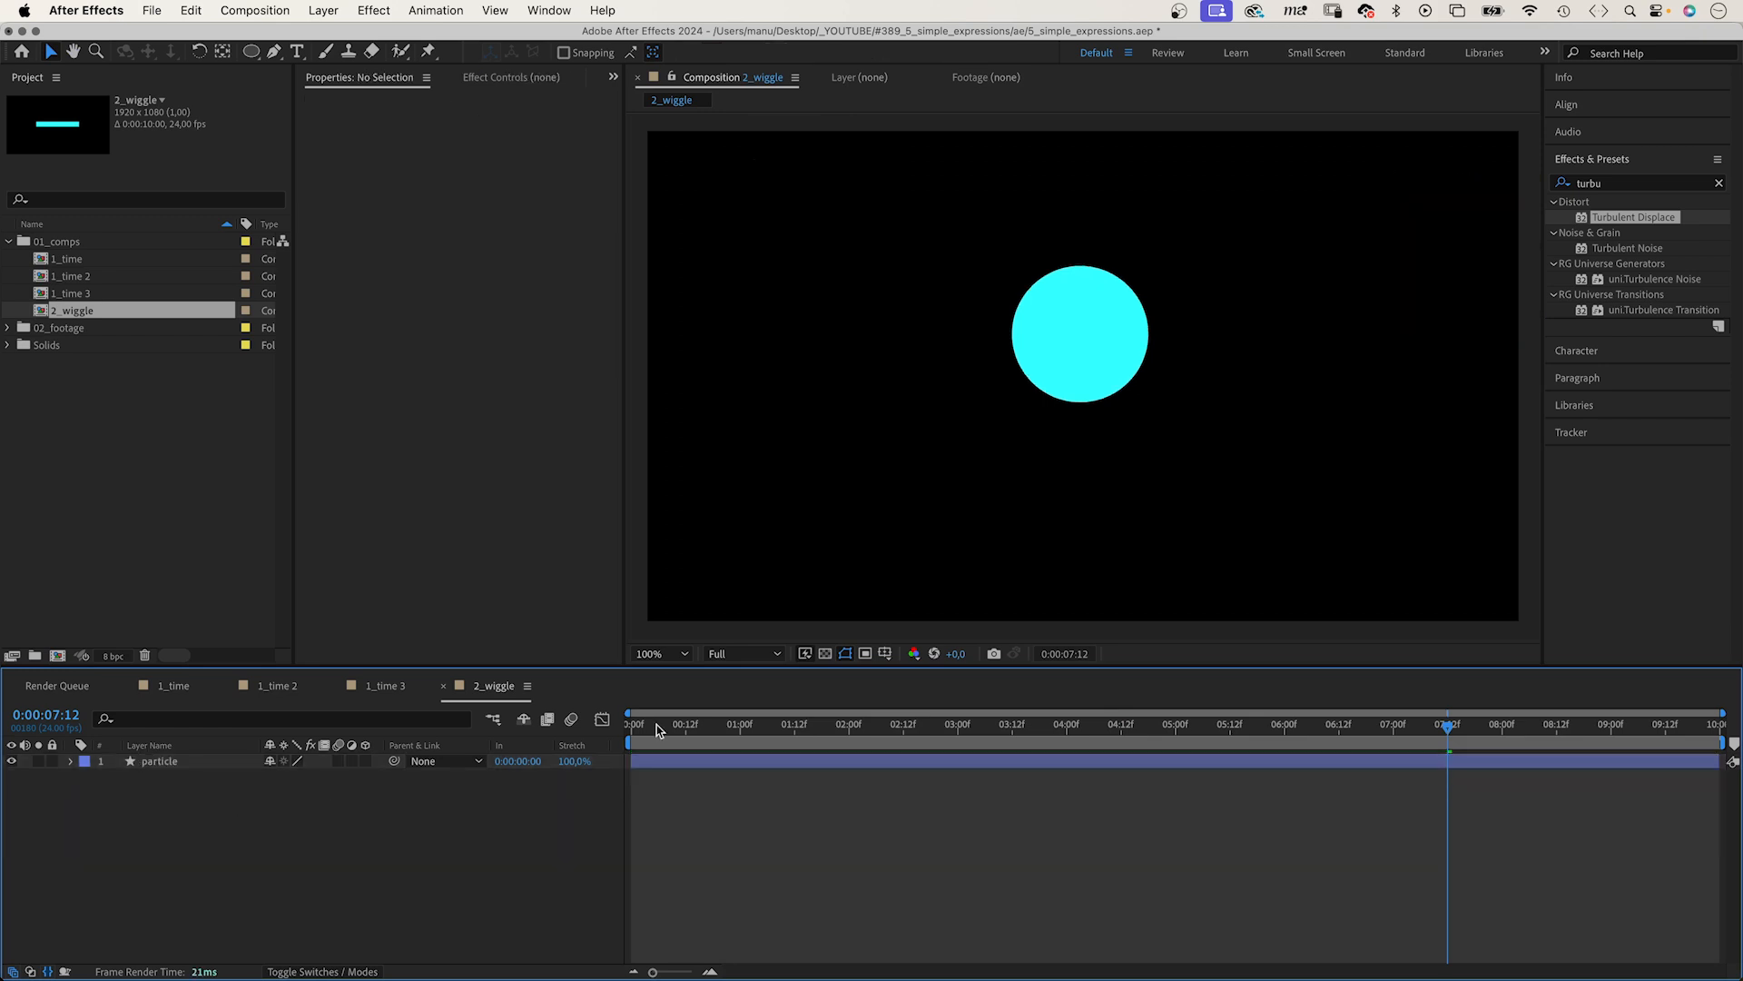
Return to the start of the composition, add a null object and rename it controls
left_click_drag(656, 725, 564, 748)
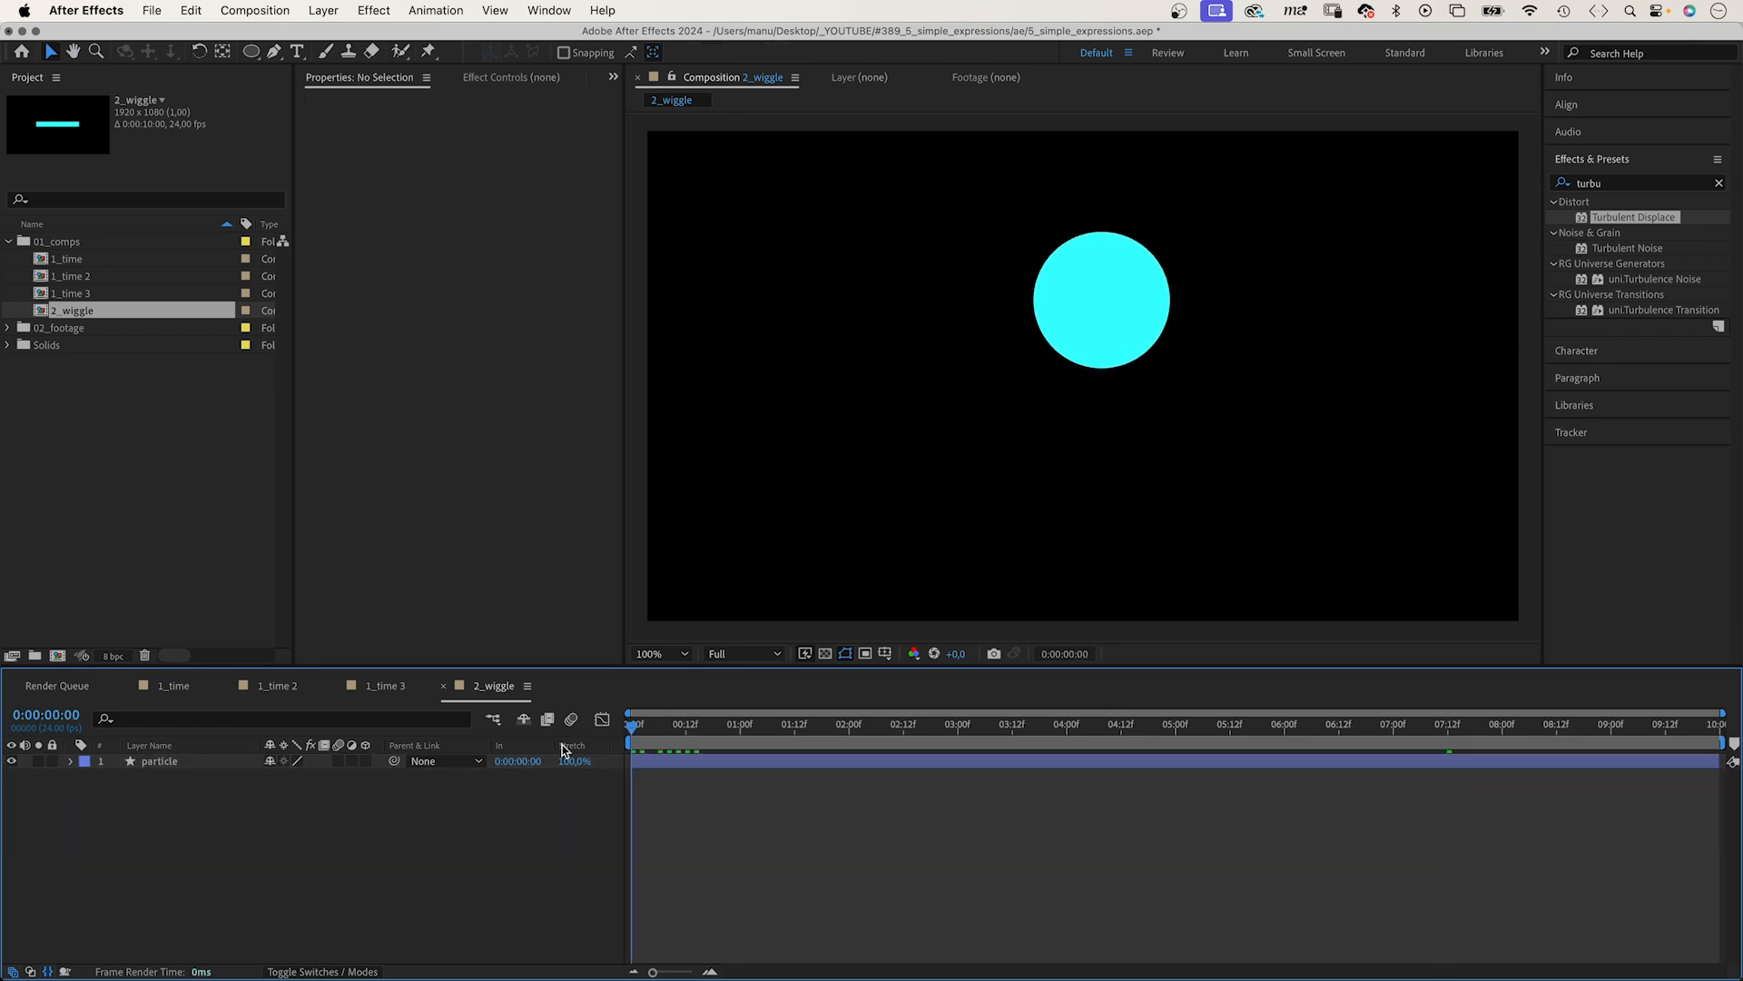
left_click(322, 10)
mouse_move(363, 52)
left_click(608, 123)
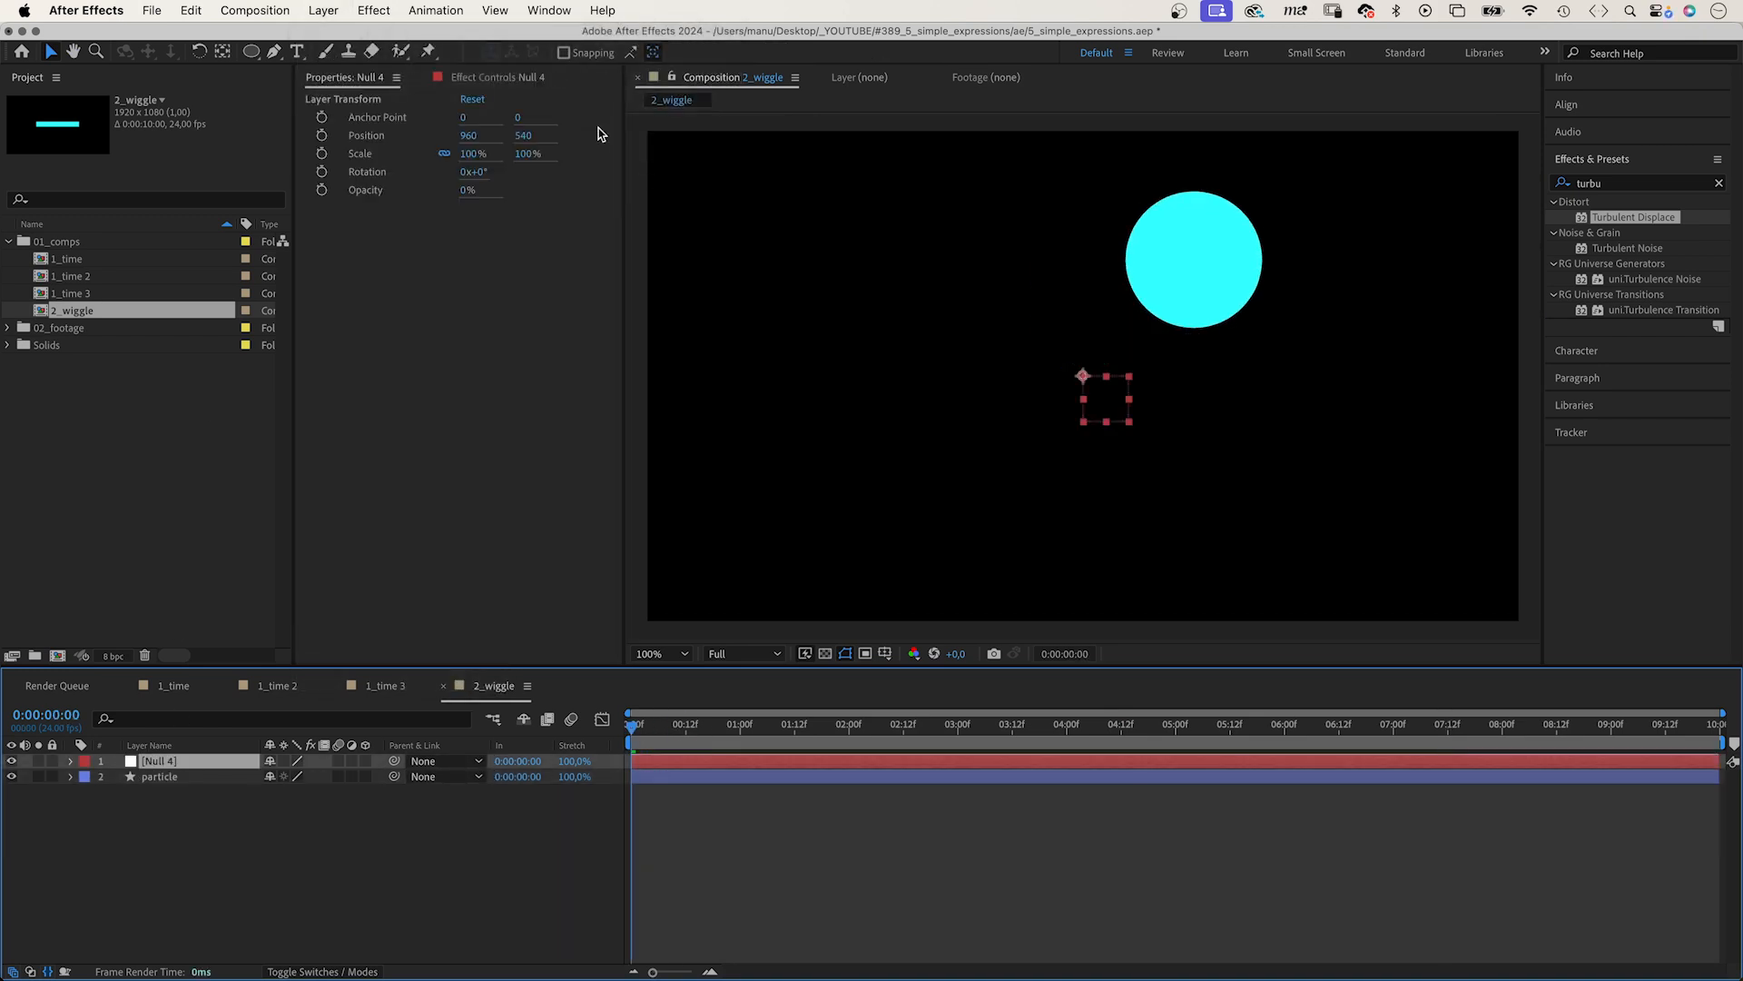
key("Return")
type("con")
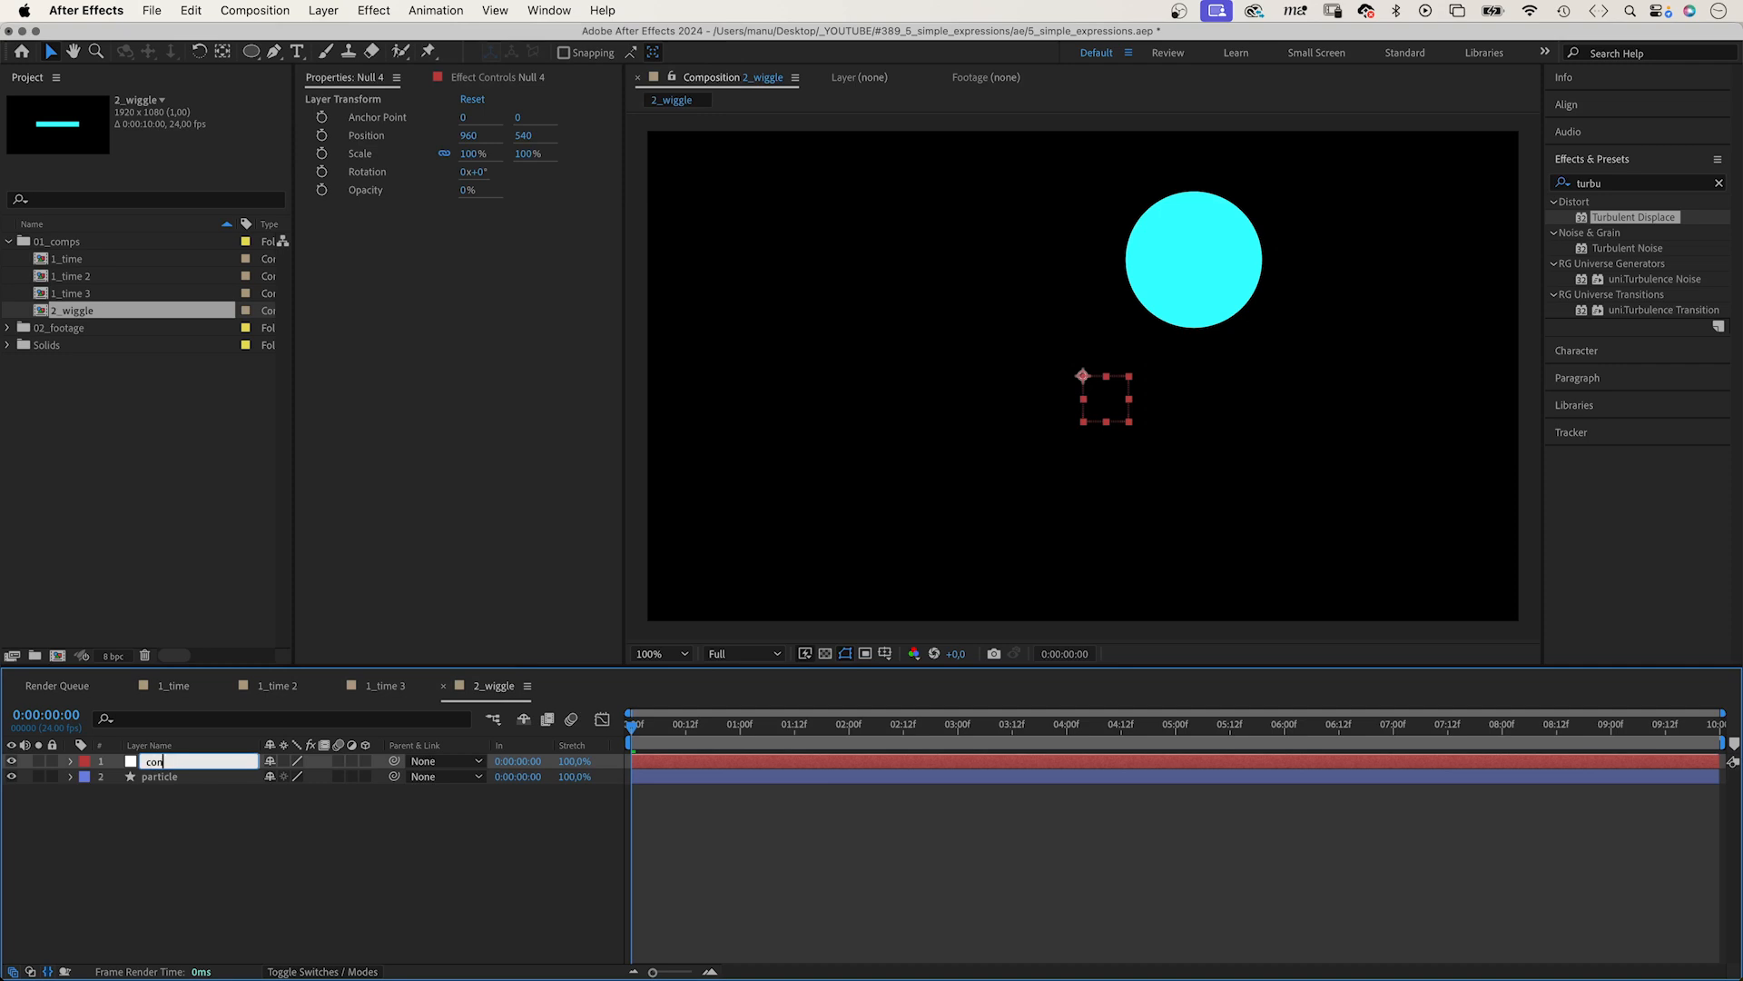
type("trols")
key("Return")
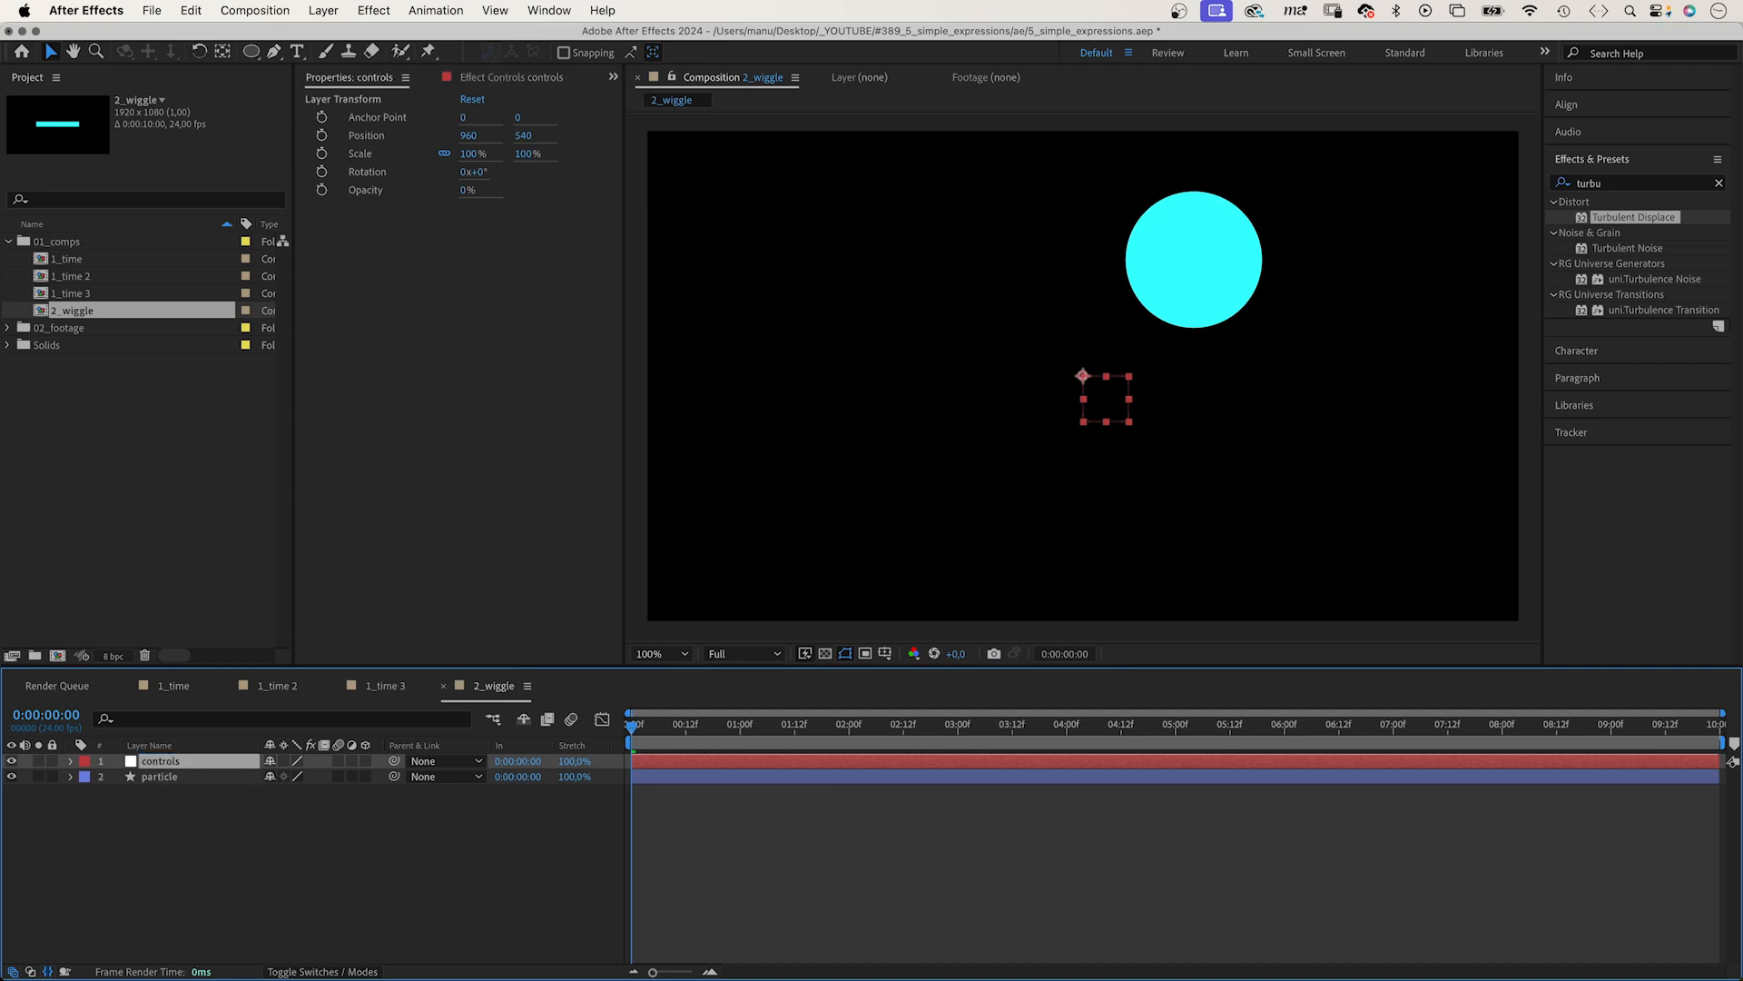
Add a Slider Control effect to the controls null and rename it frequency
left_click(323, 11)
mouse_move(359, 9)
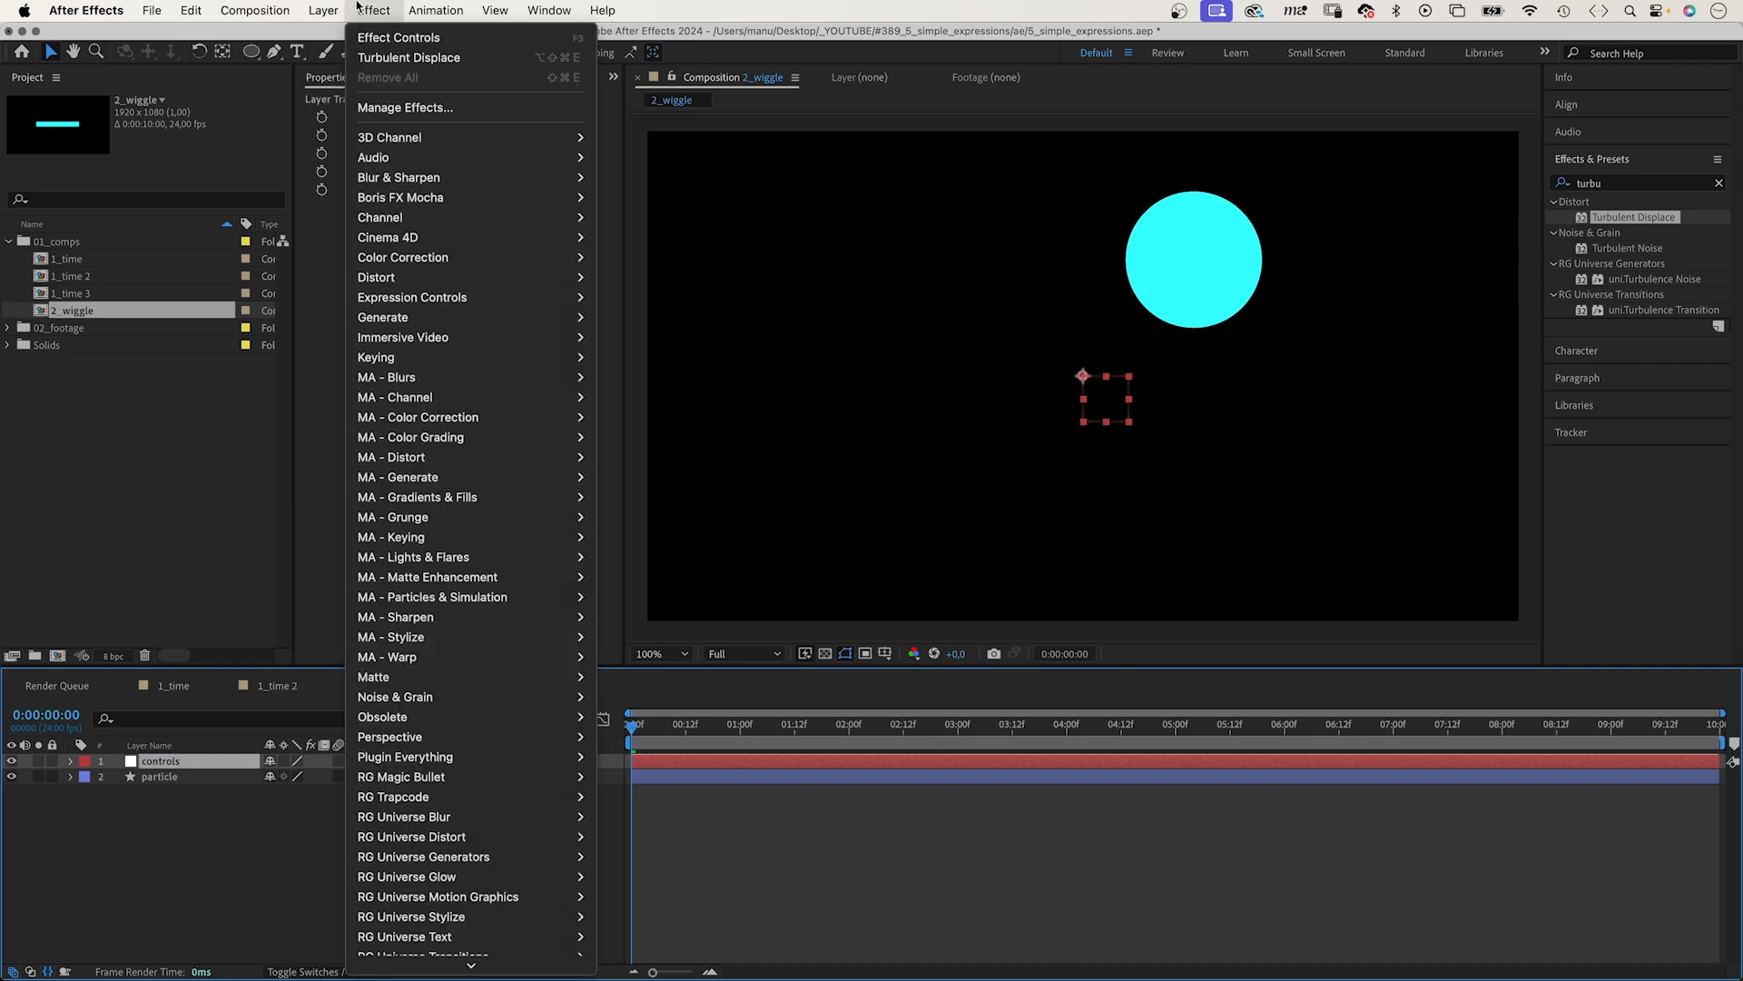
mouse_move(417, 297)
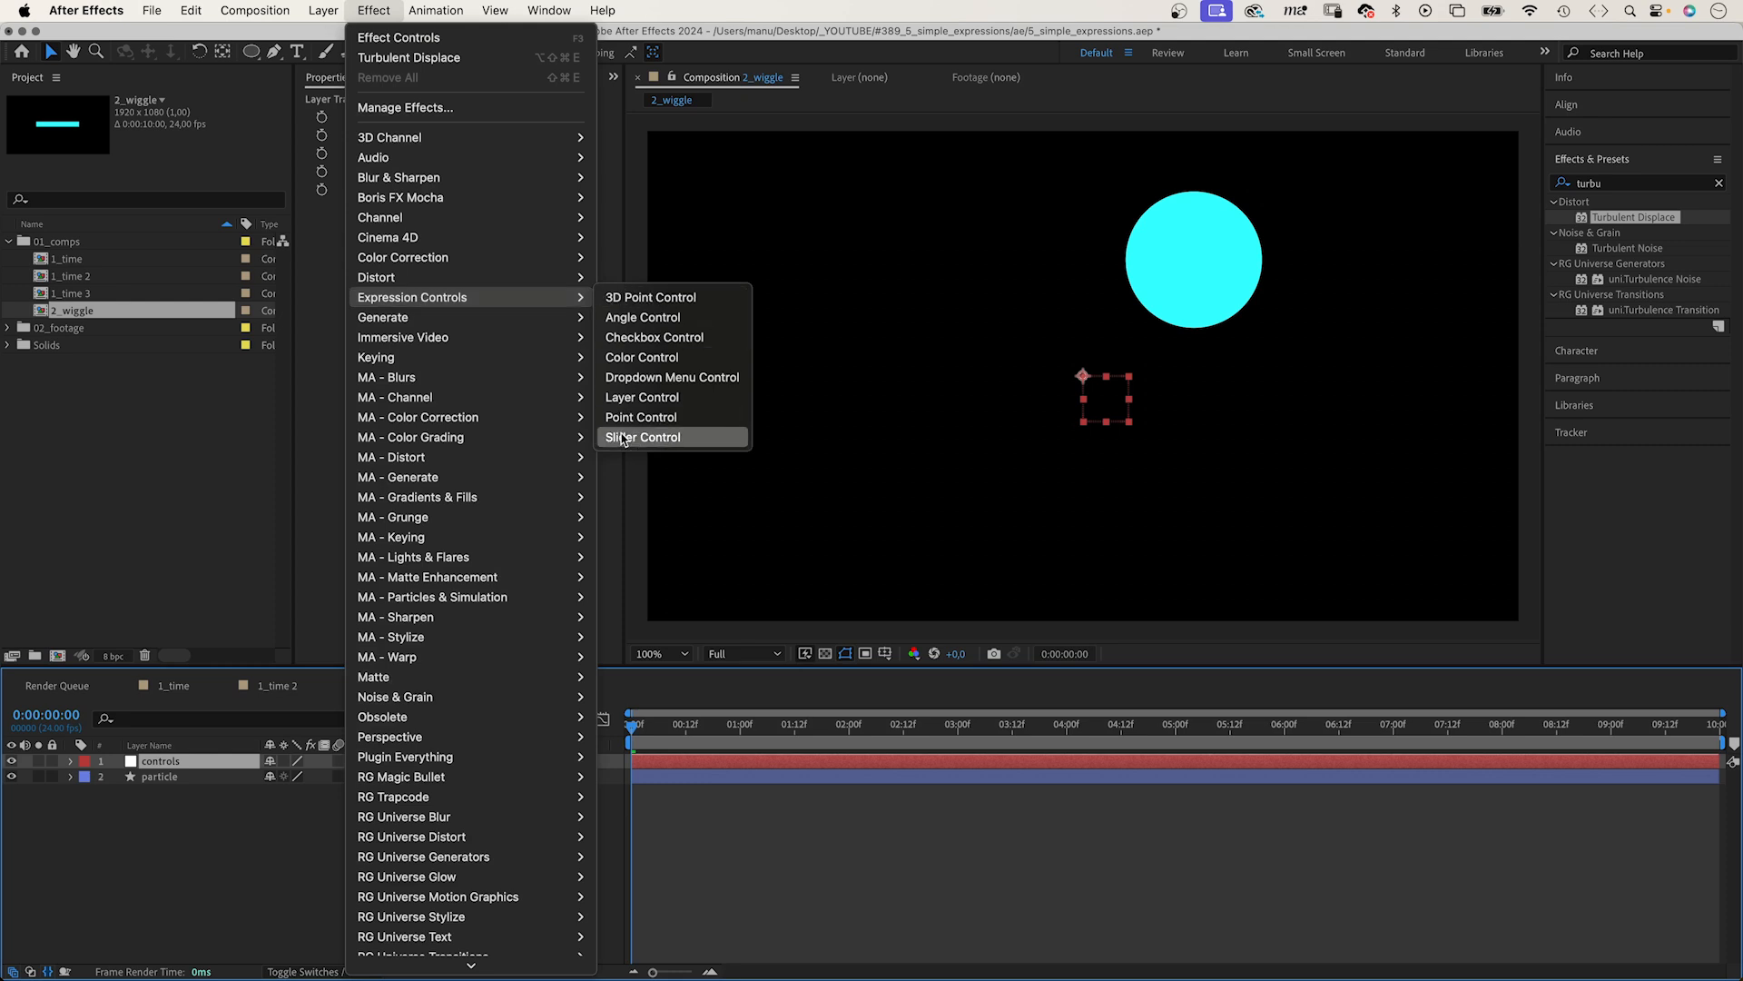
left_click(673, 437)
key("Return")
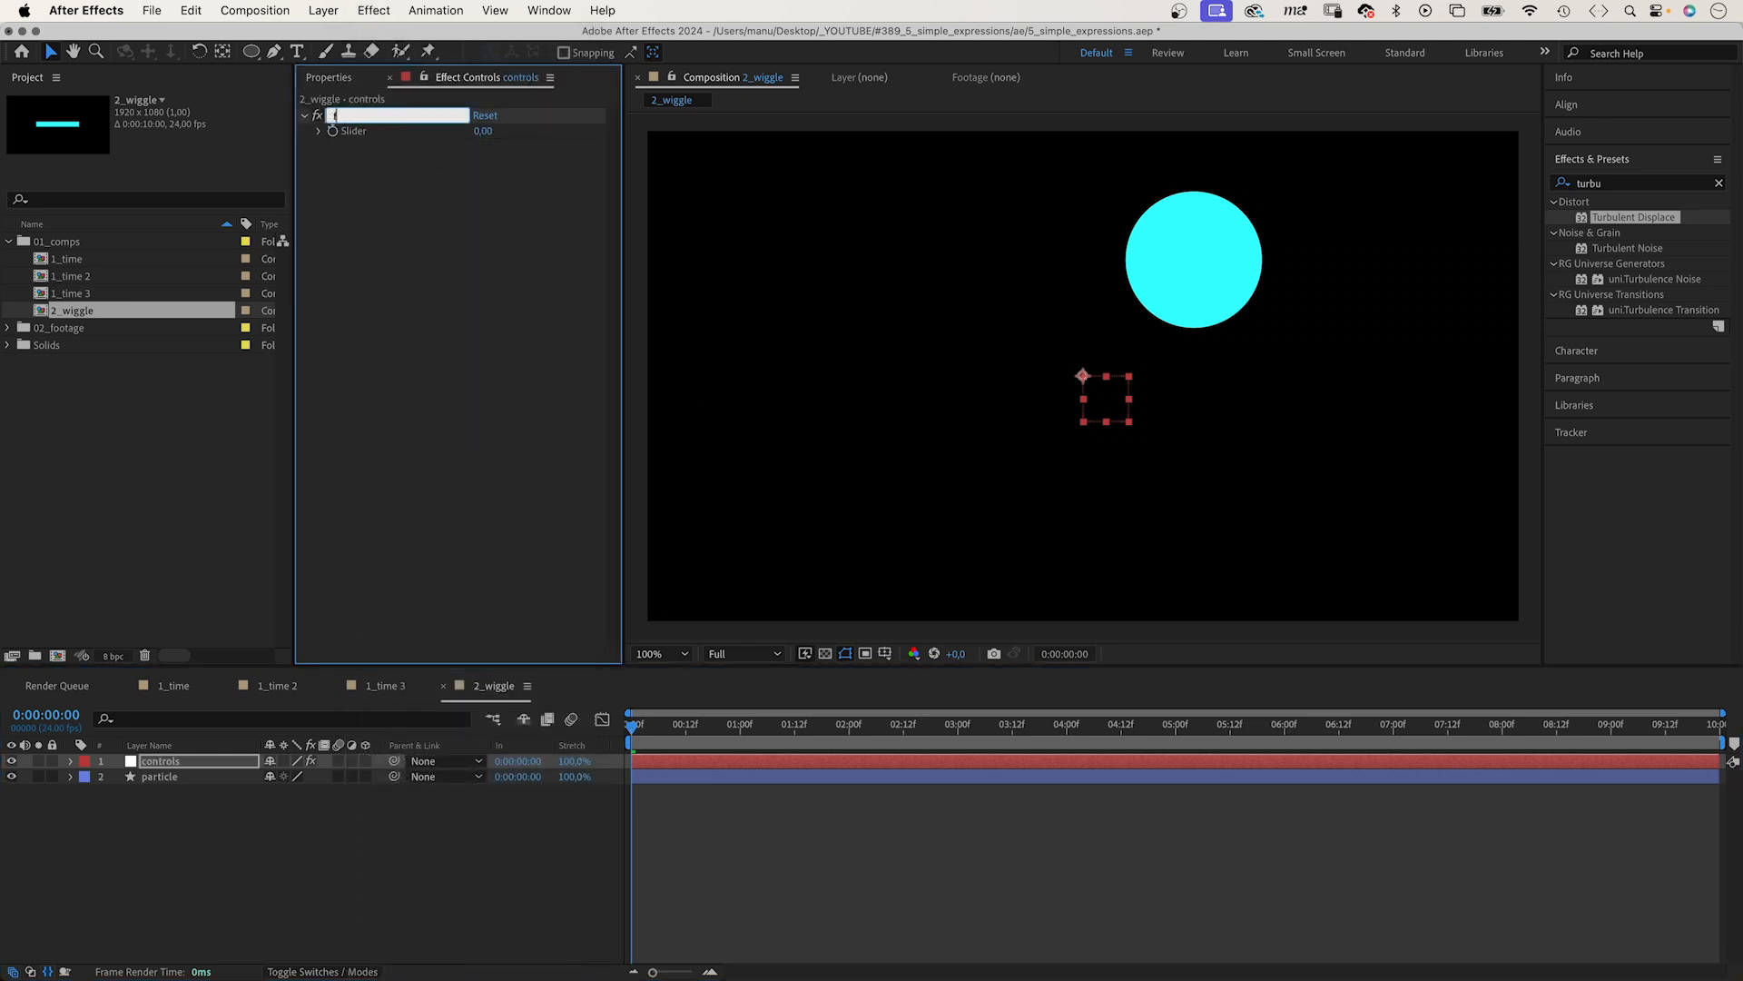
key("Return")
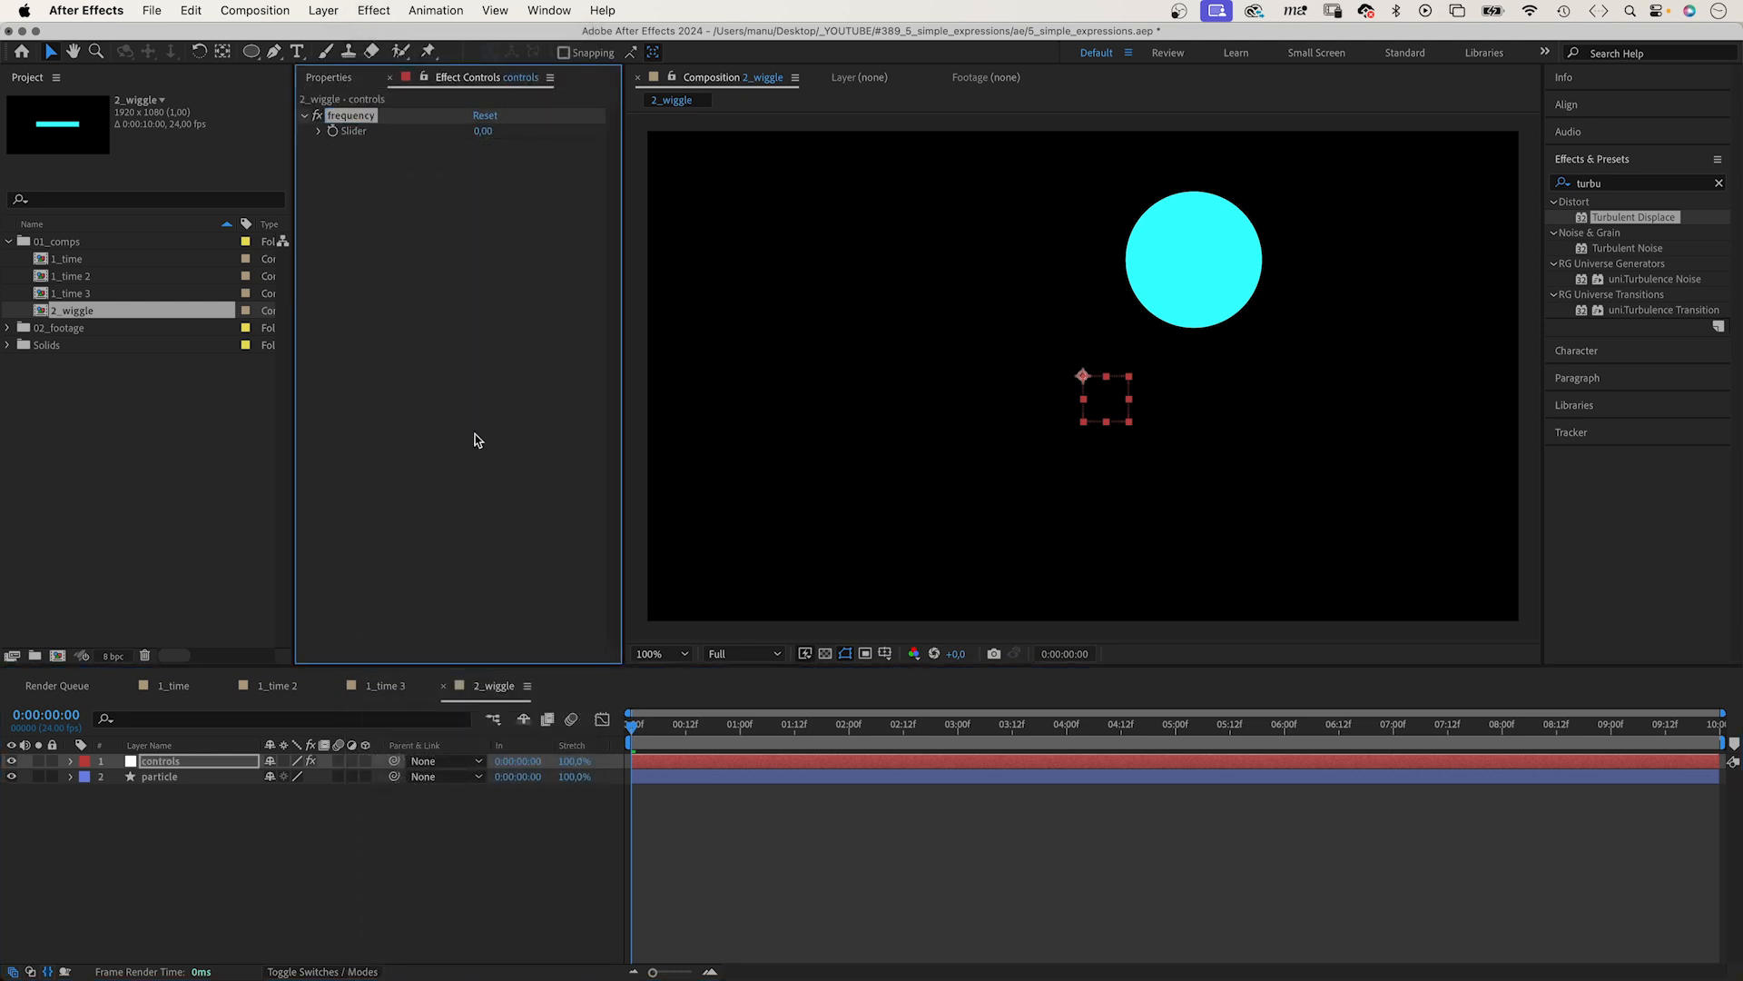
Duplicate the frequency slider effect and rename the copy amplitude
key("super+d")
key("Return")
type("amplitude")
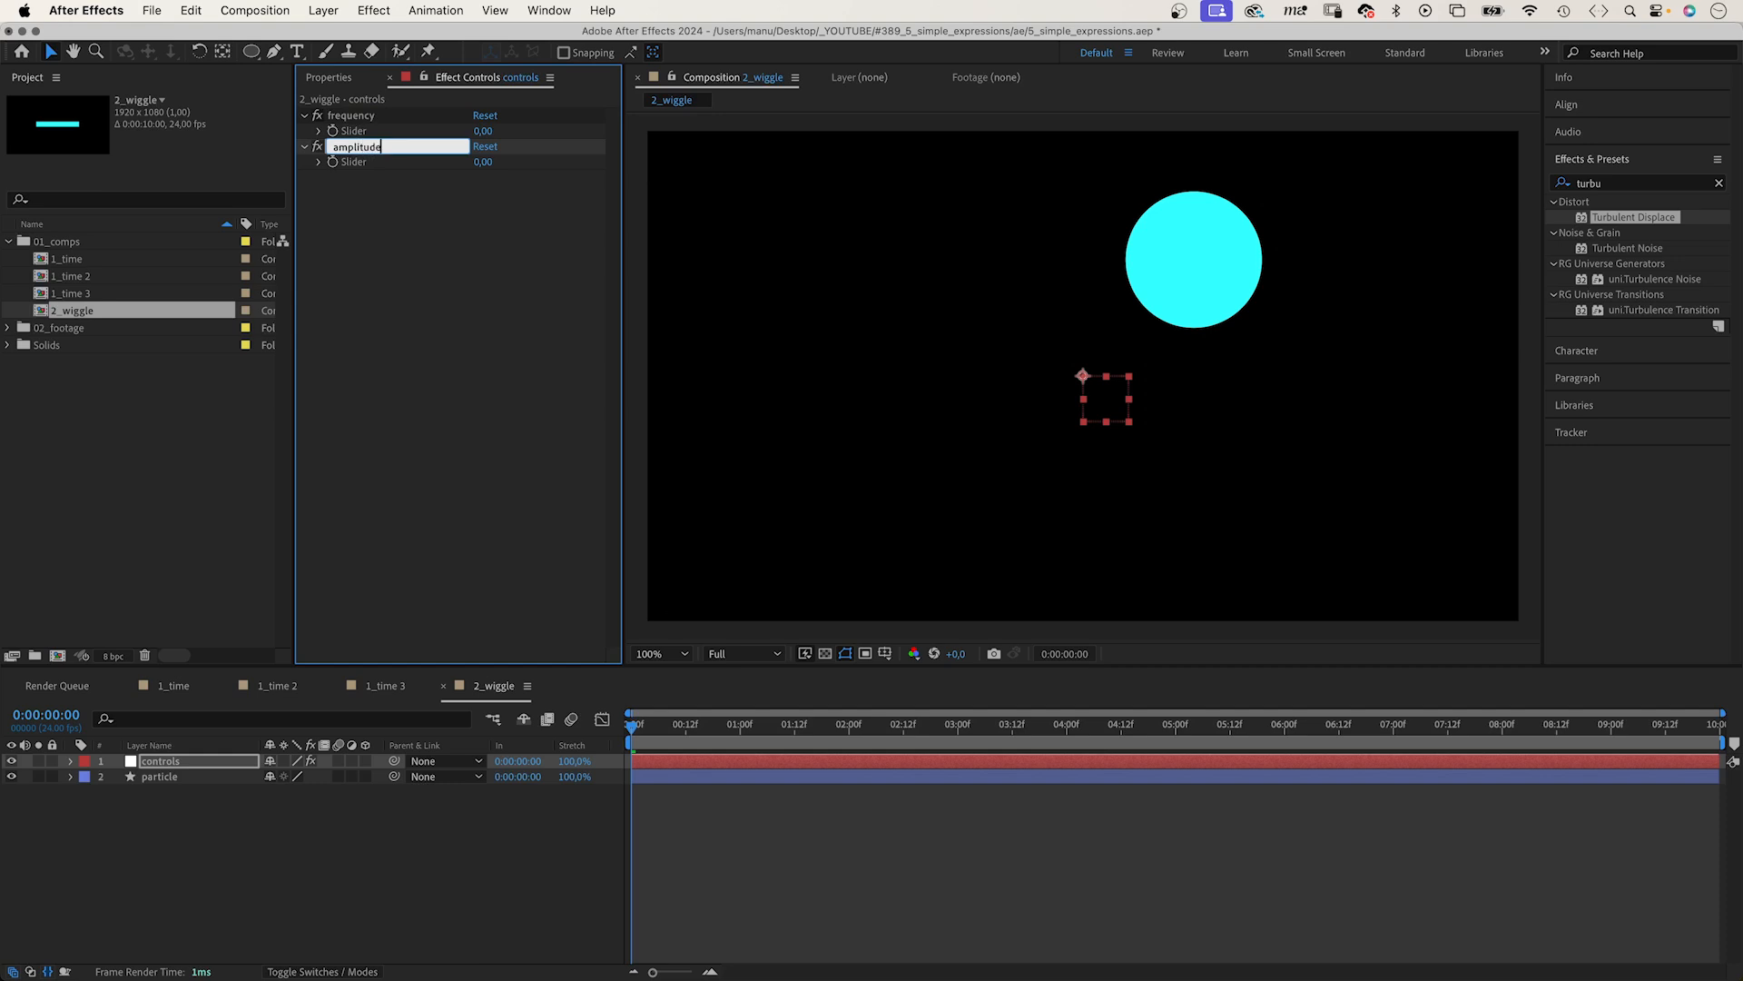
key("Return")
Limit the frequency slider's range to a maximum of 5 and set its value to about 0.79
left_click(319, 132)
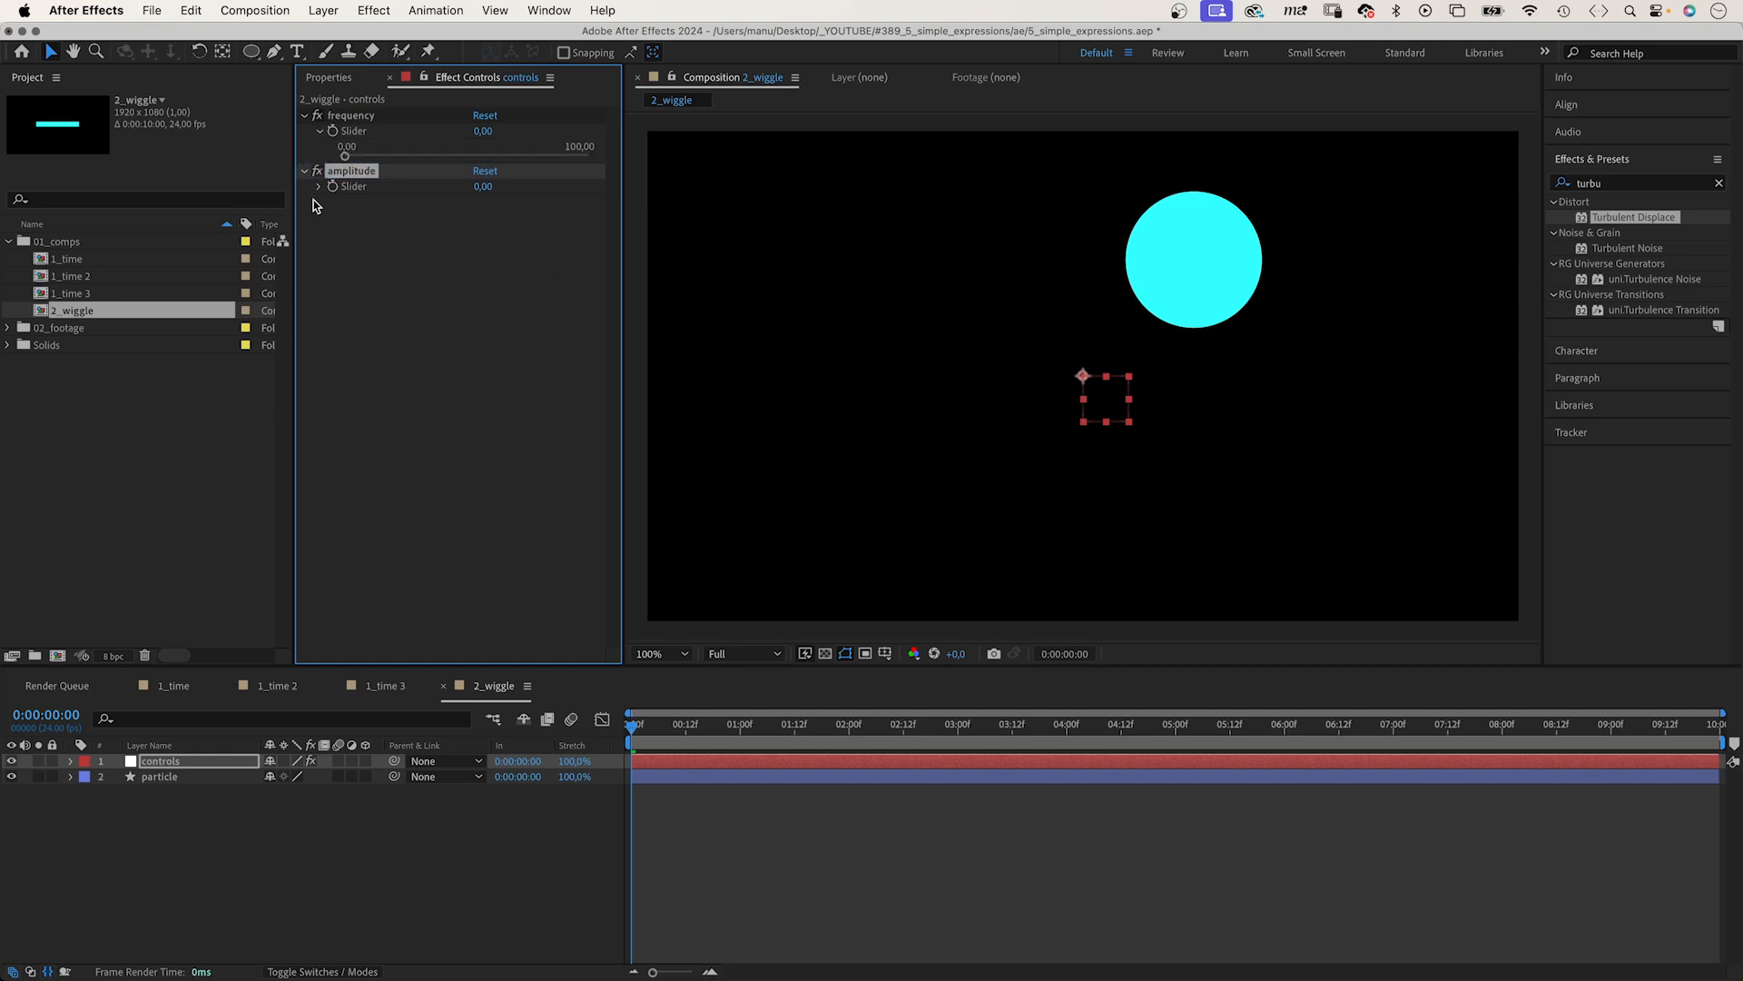
left_click(319, 187)
right_click(351, 134)
left_click(413, 148)
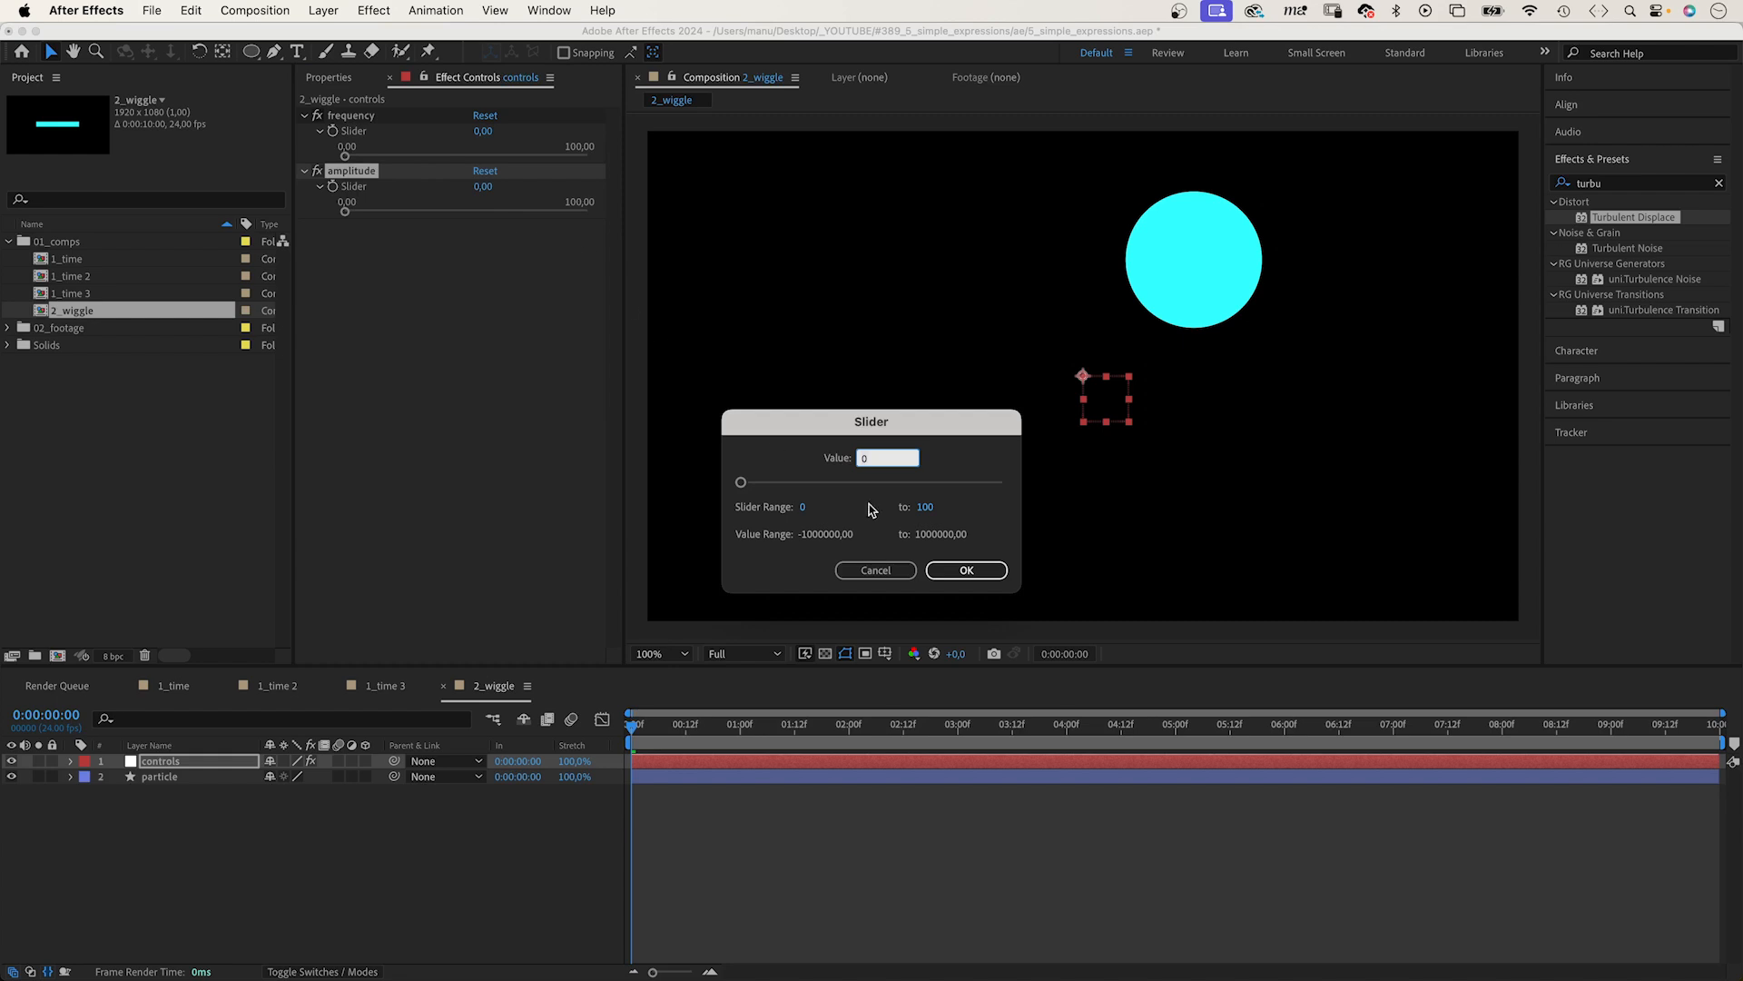
left_click(926, 506)
type("5")
key("Return")
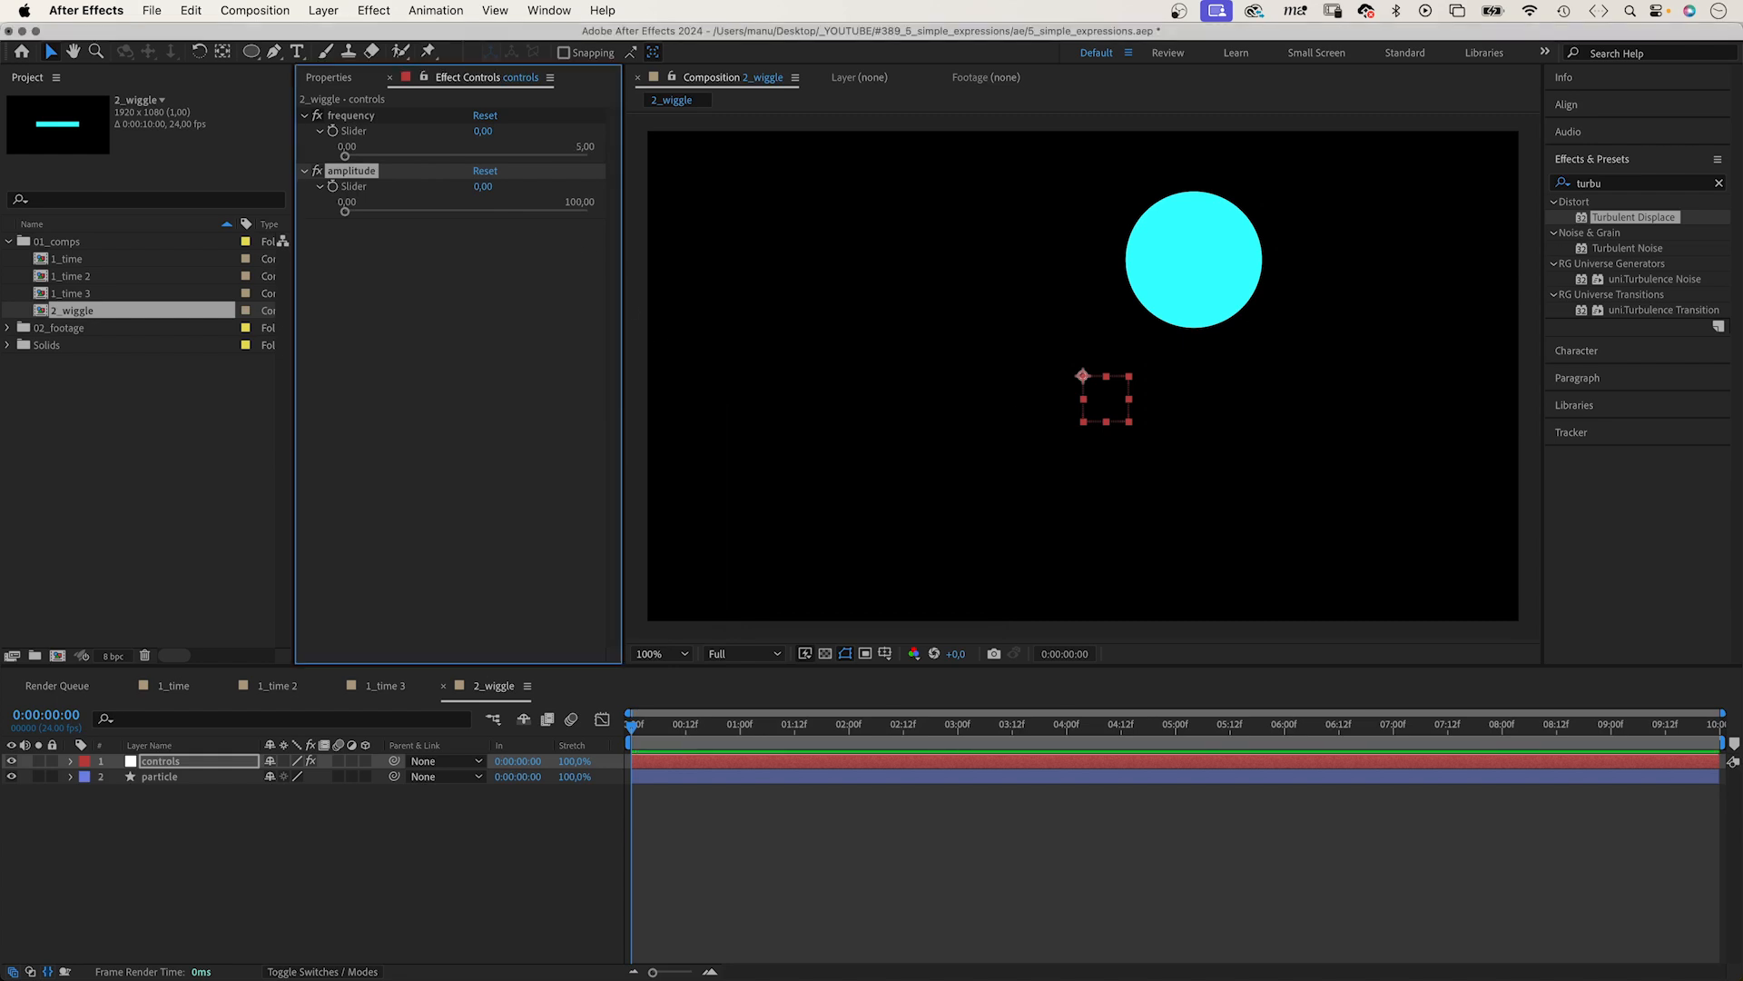
left_click_drag(345, 156, 382, 156)
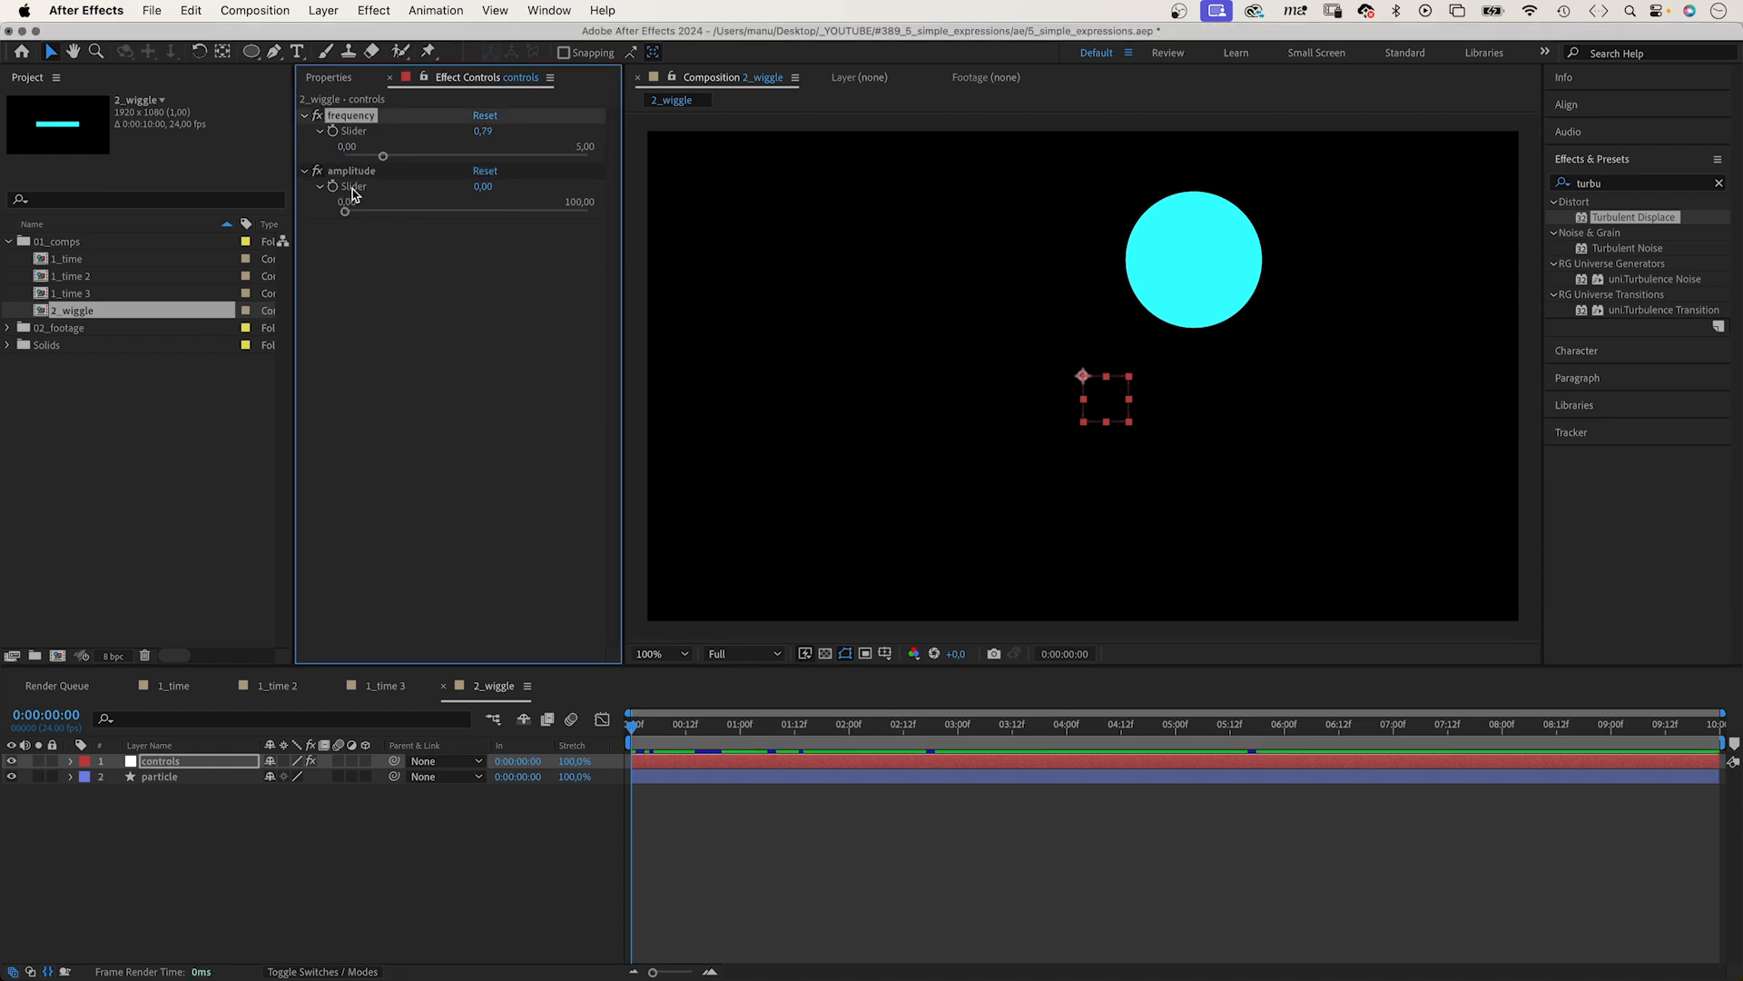
Extend the amplitude slider's range to a maximum of 1500
right_click(352, 193)
left_click(422, 201)
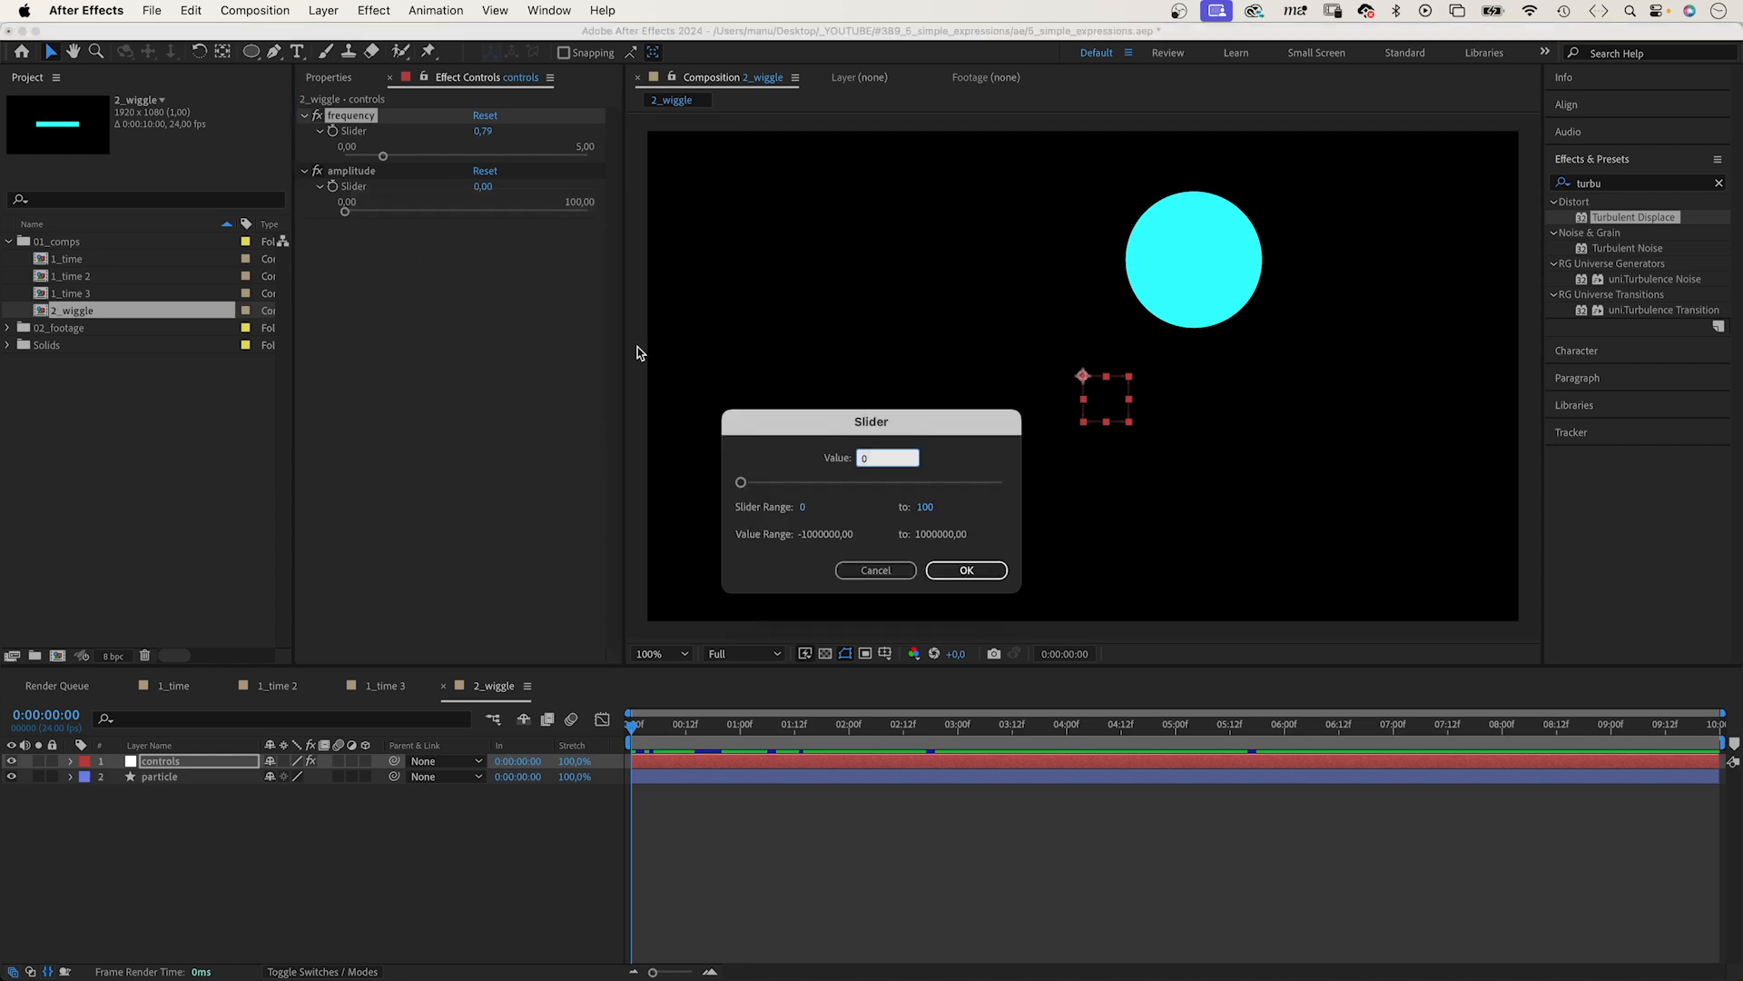
left_click(926, 507)
type("1500")
key("Return")
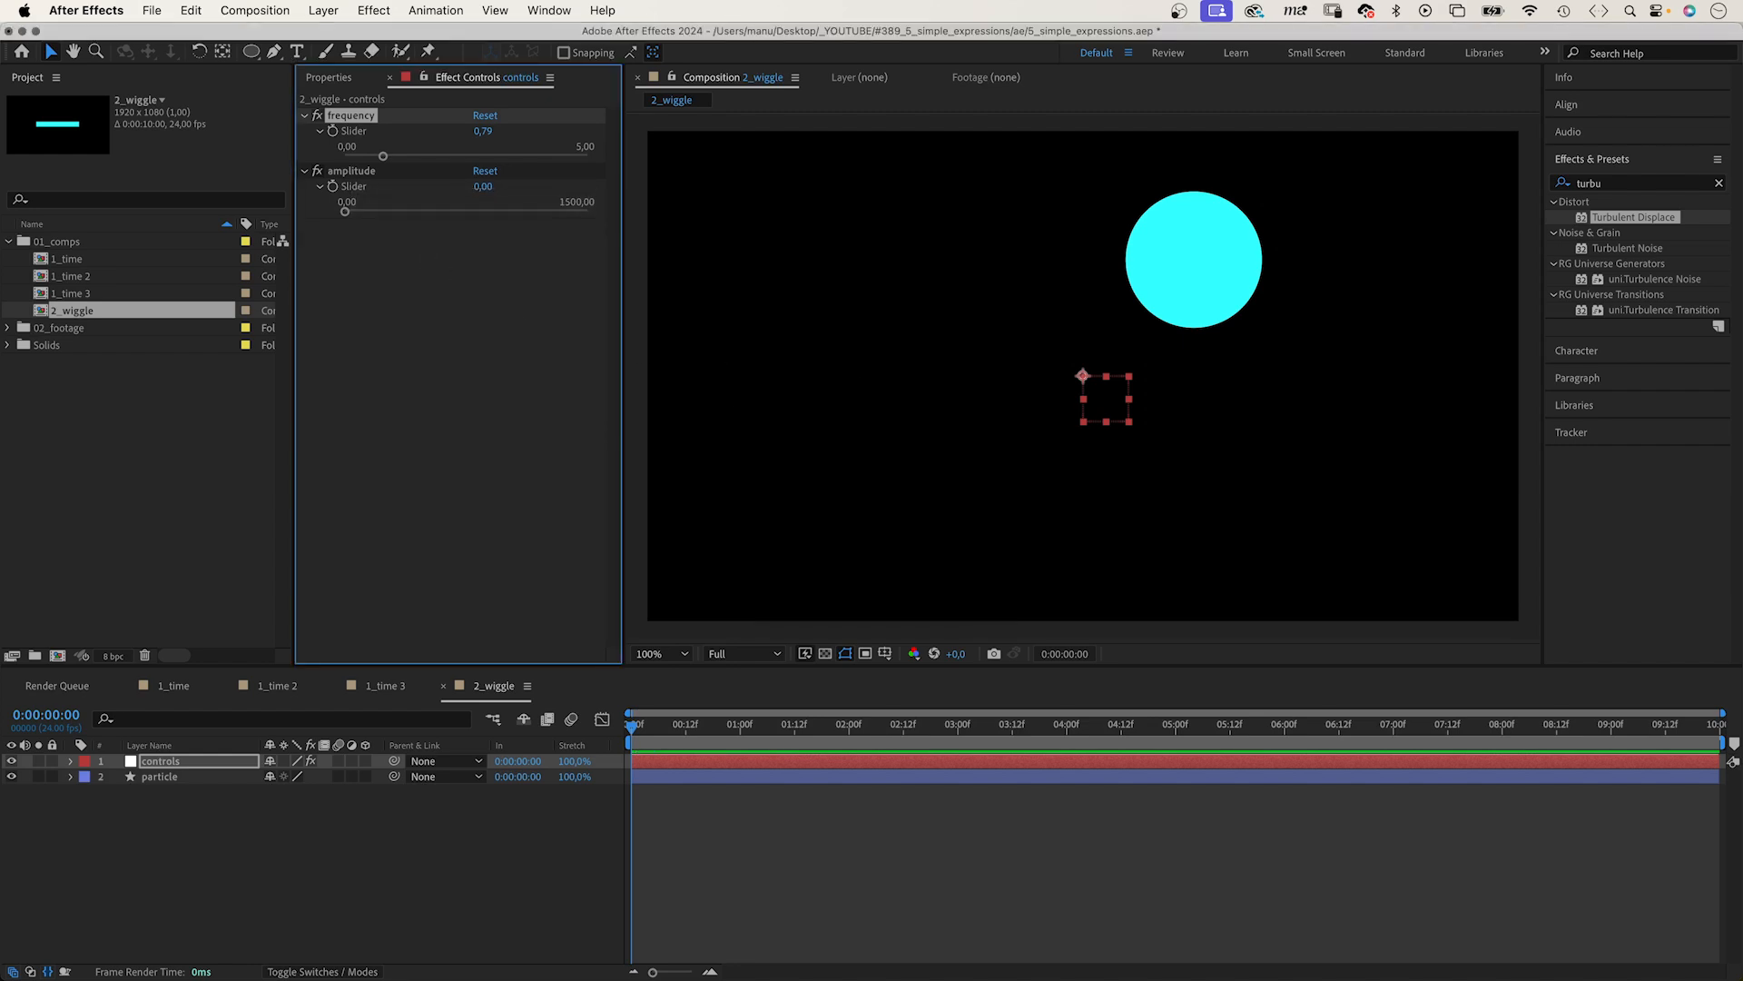
Reveal the particle layer's Position expression and lock the Effect Controls display to the controls null
left_click(145, 777)
key("e")
key("e")
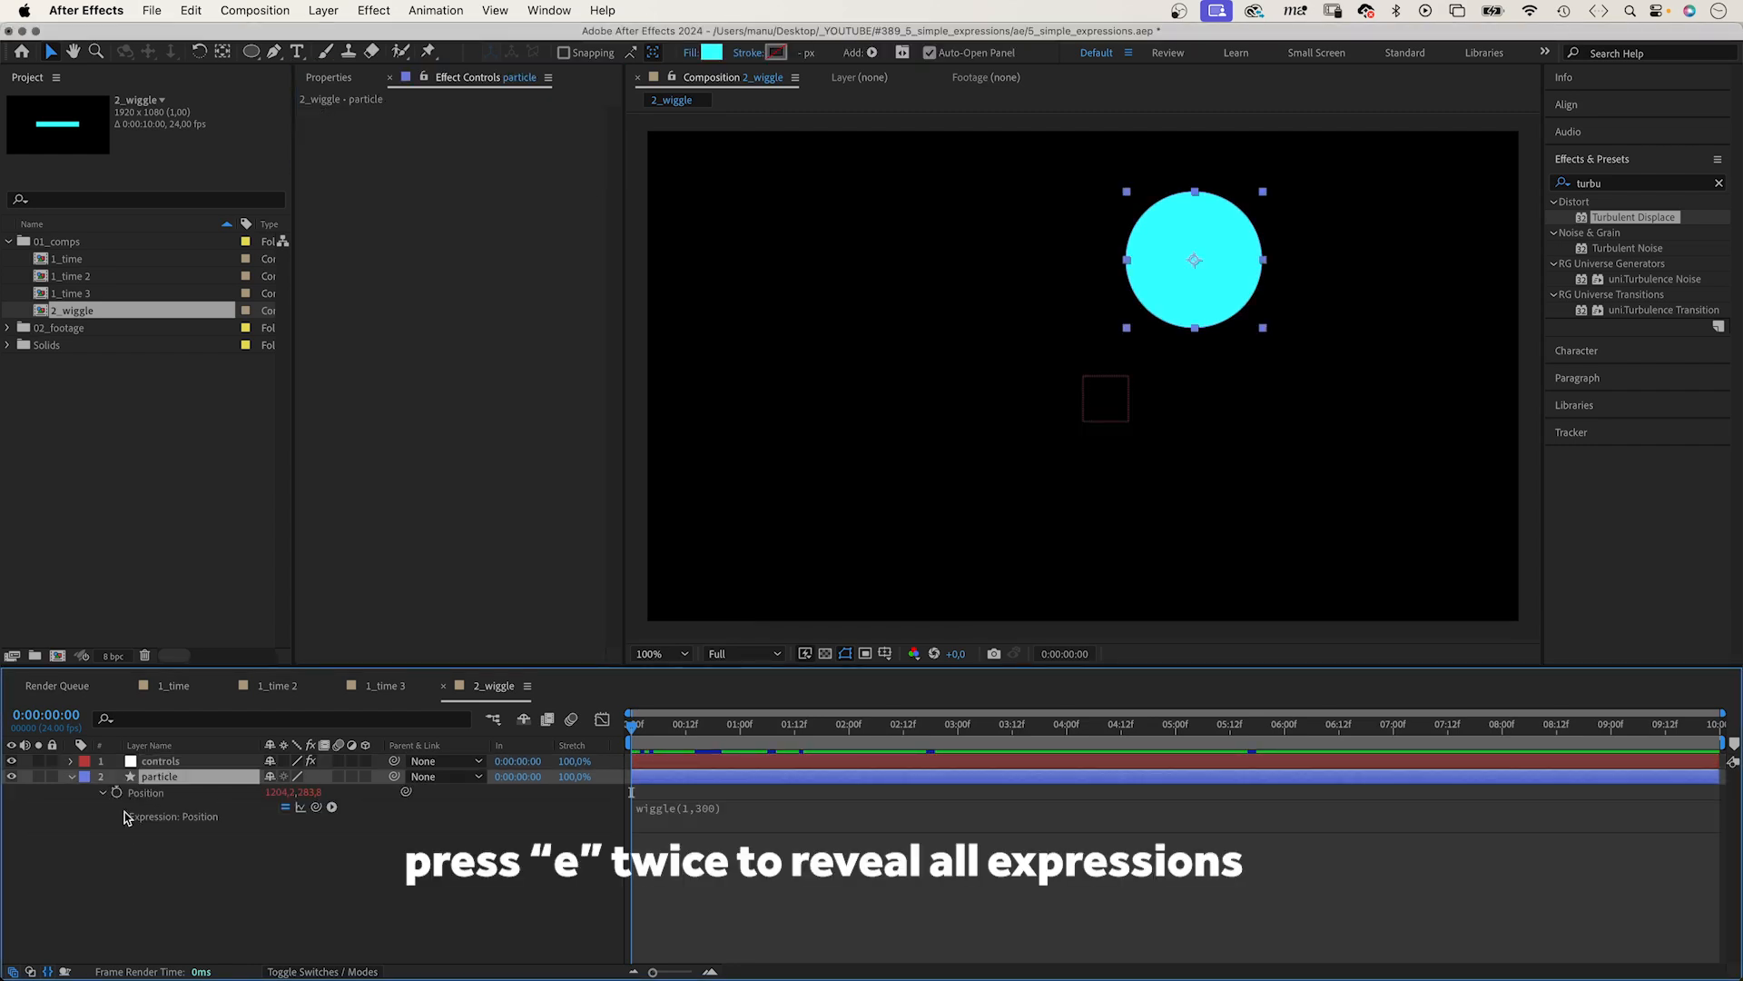
left_click(163, 761)
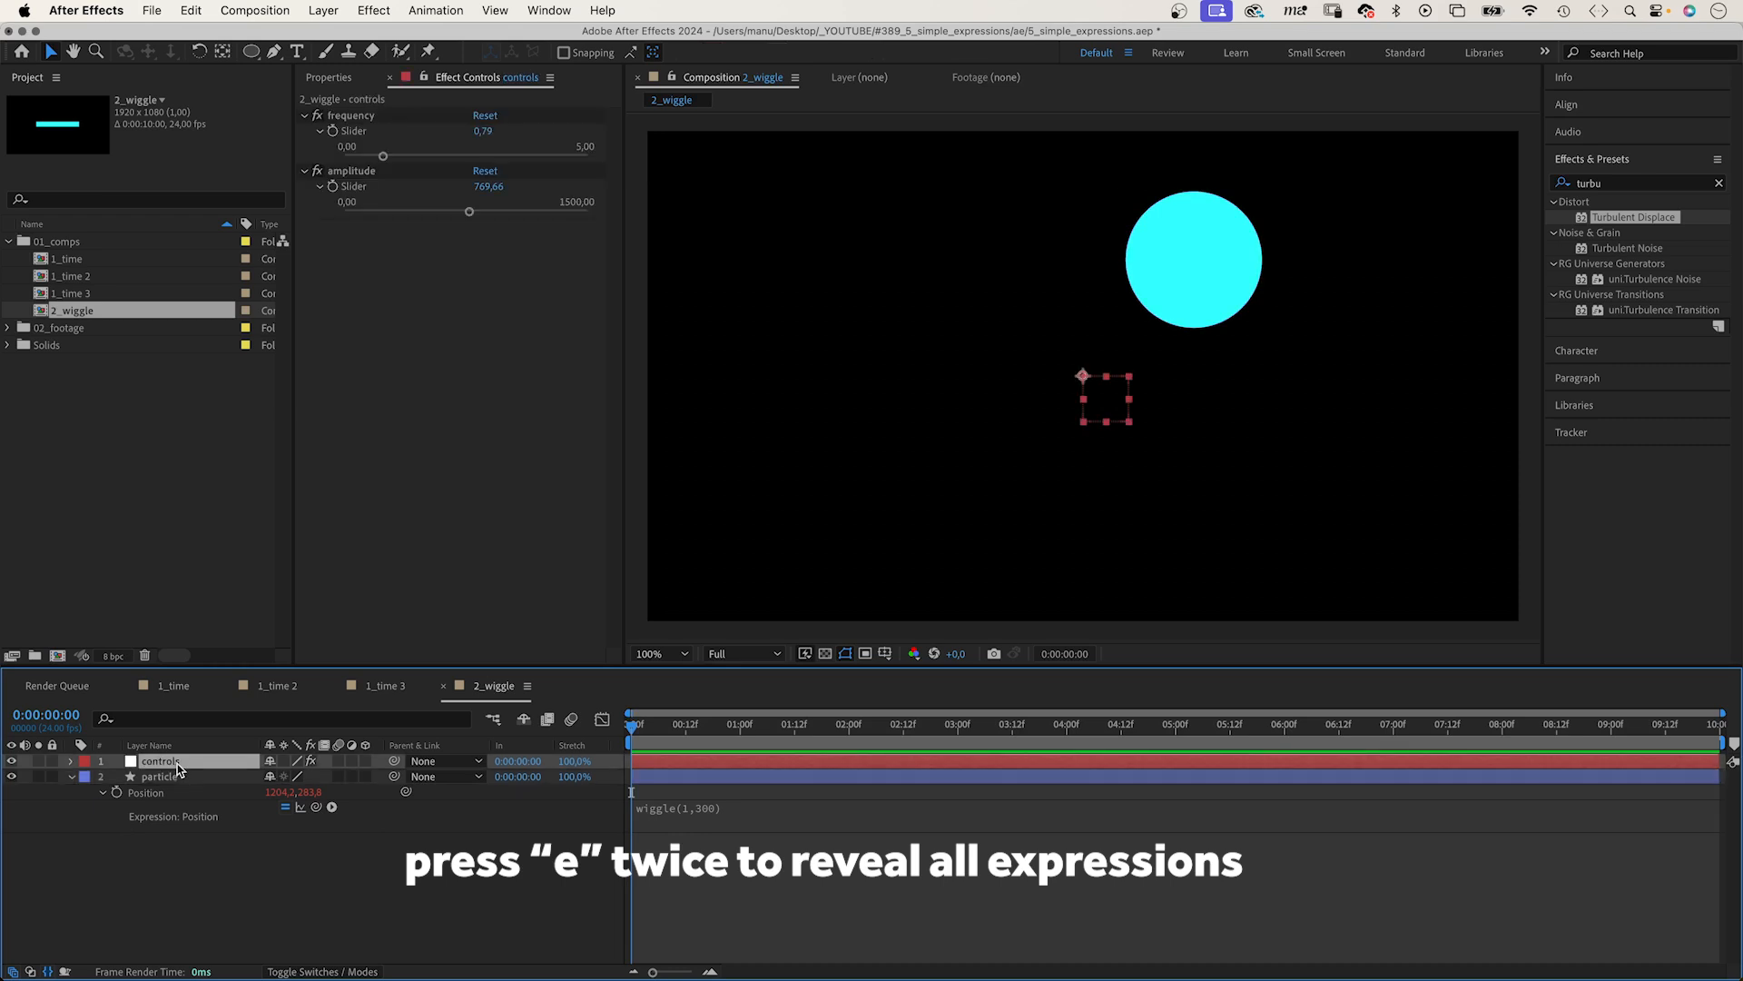
left_click(425, 76)
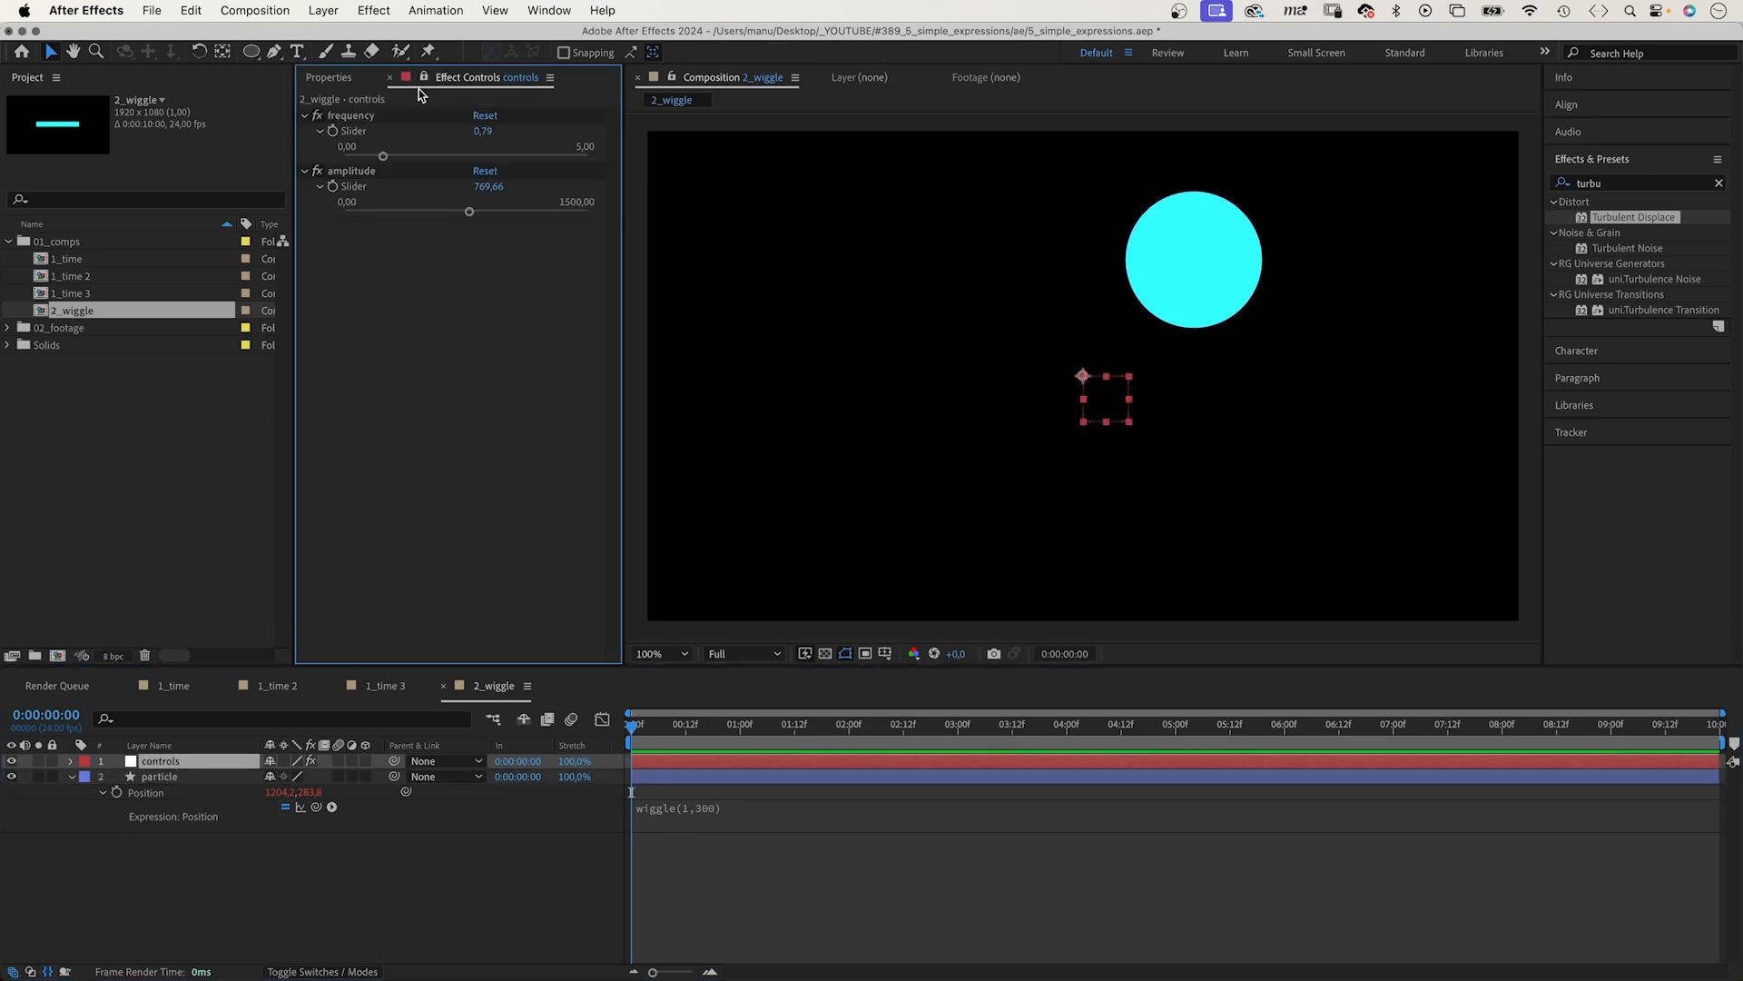
Replace the wiggle values 1 and 300 in the particle's Position expression with links to the frequency and amplitude sliders on the controls null
left_click(159, 778)
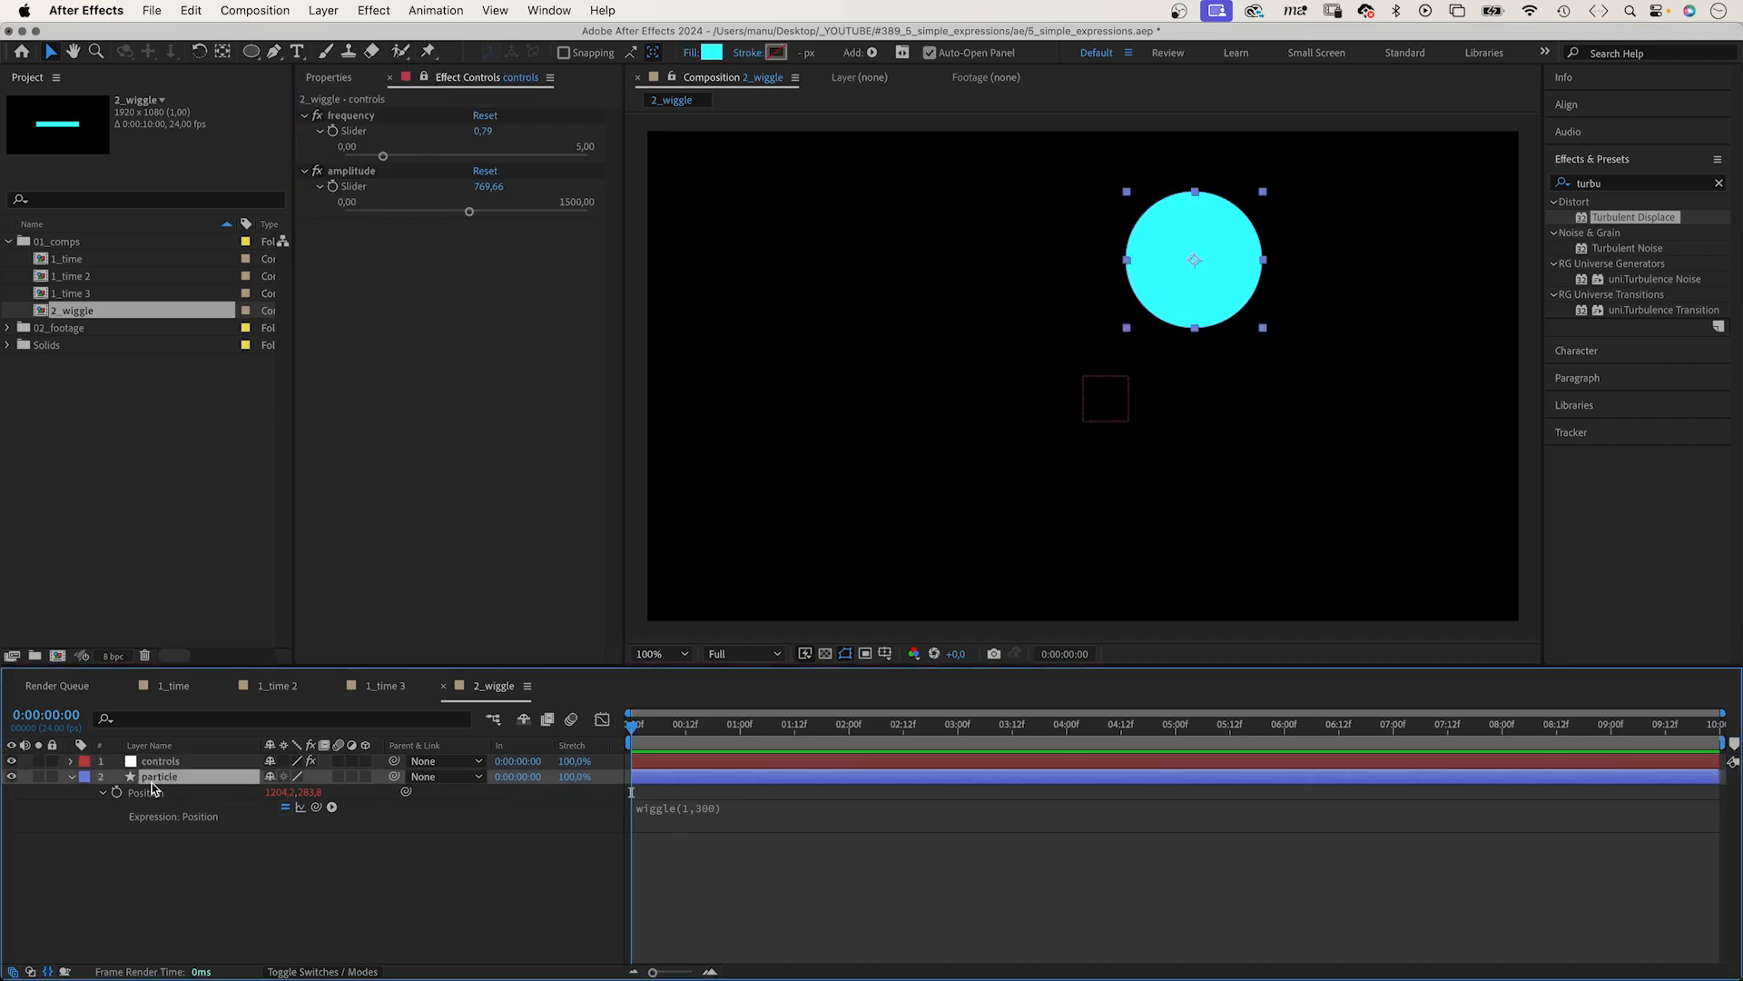
left_click(694, 808)
left_click(730, 811)
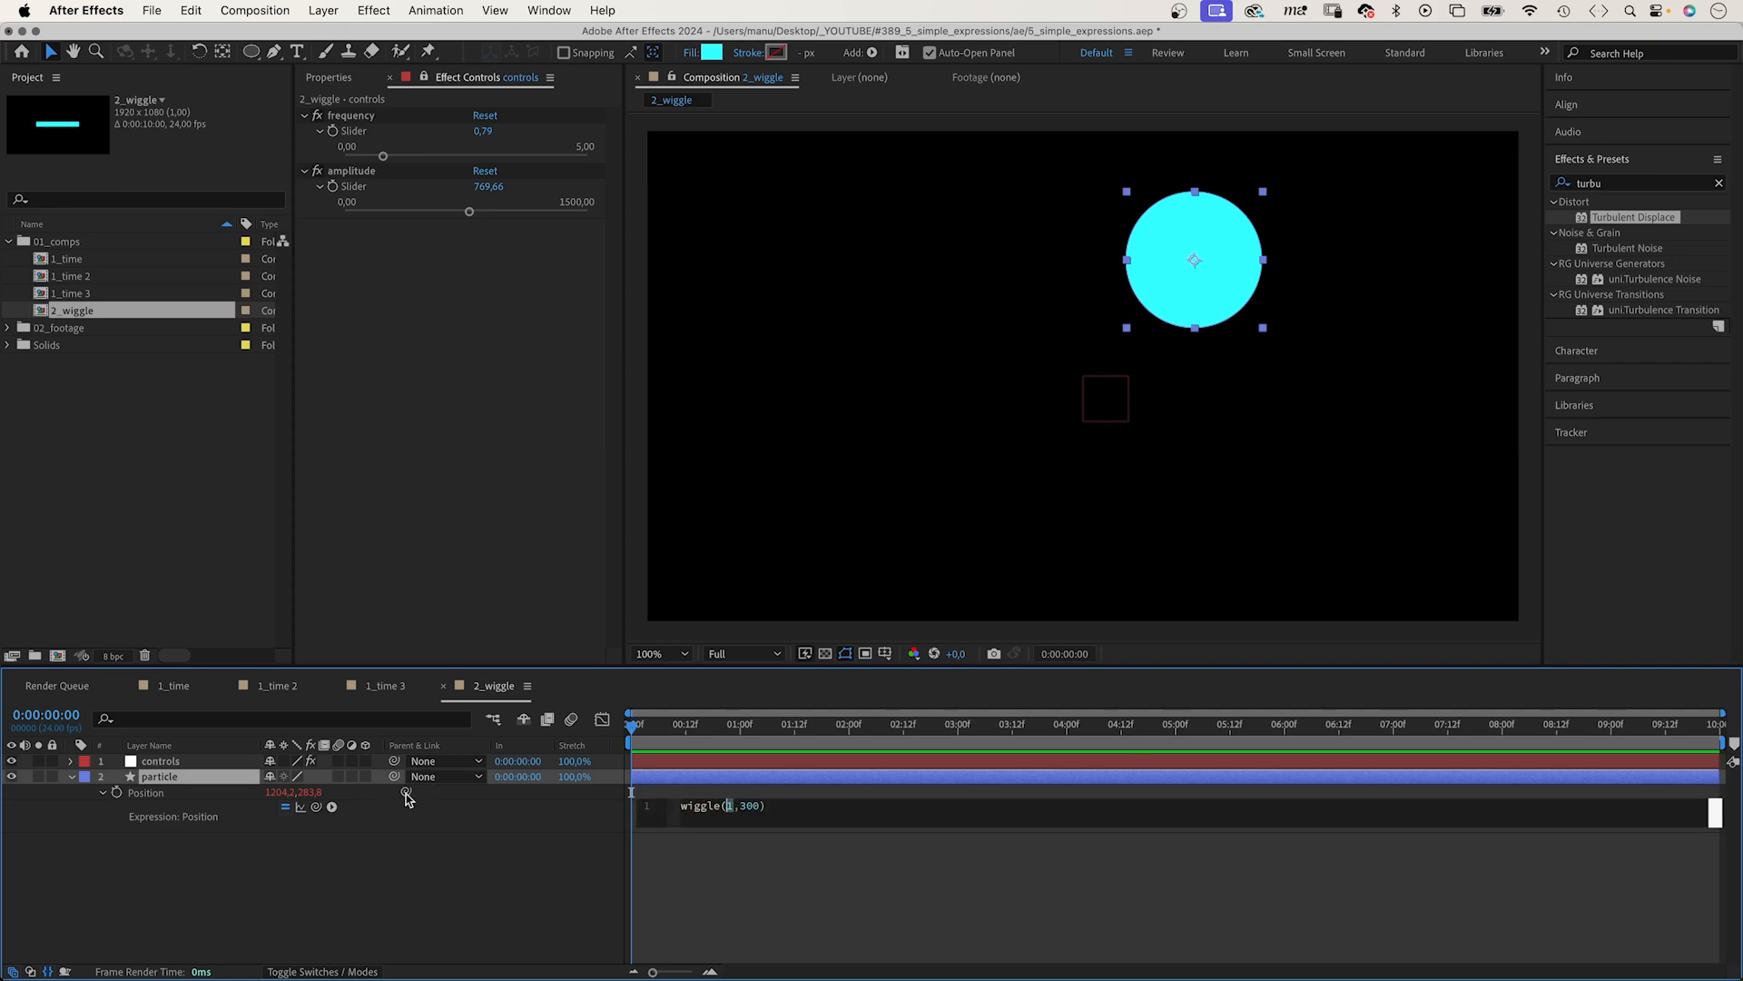
left_click_drag(406, 793, 348, 132)
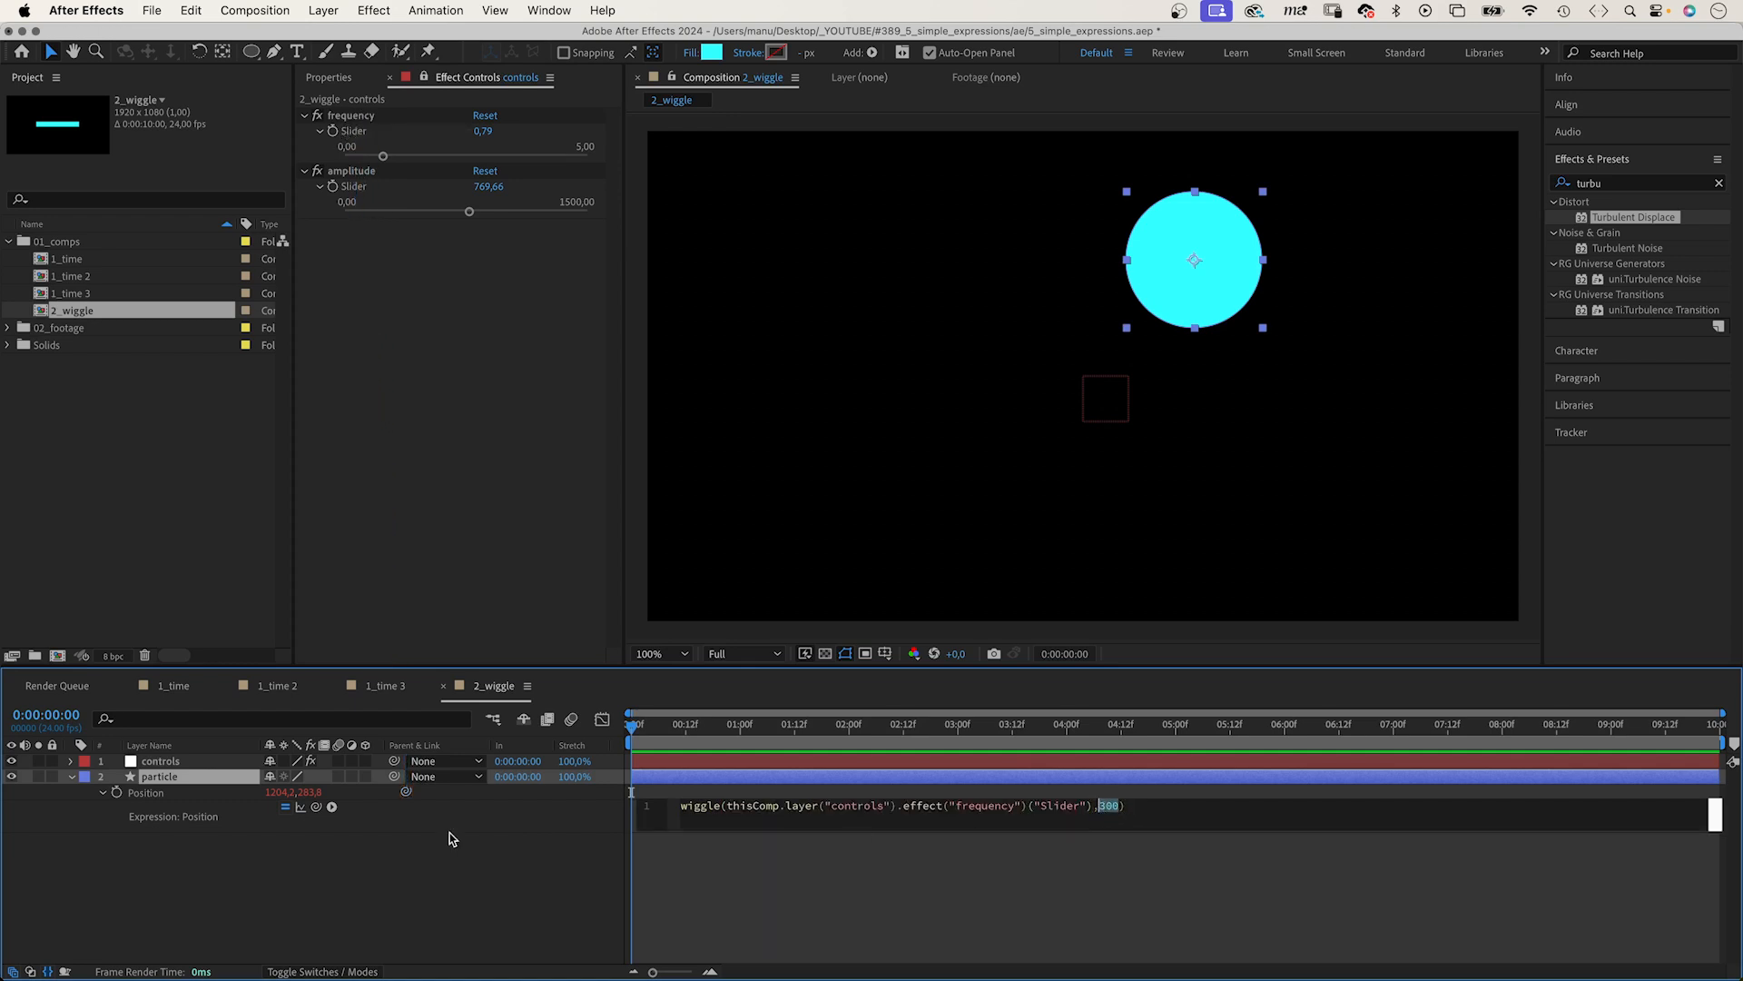
left_click_drag(406, 791, 375, 193)
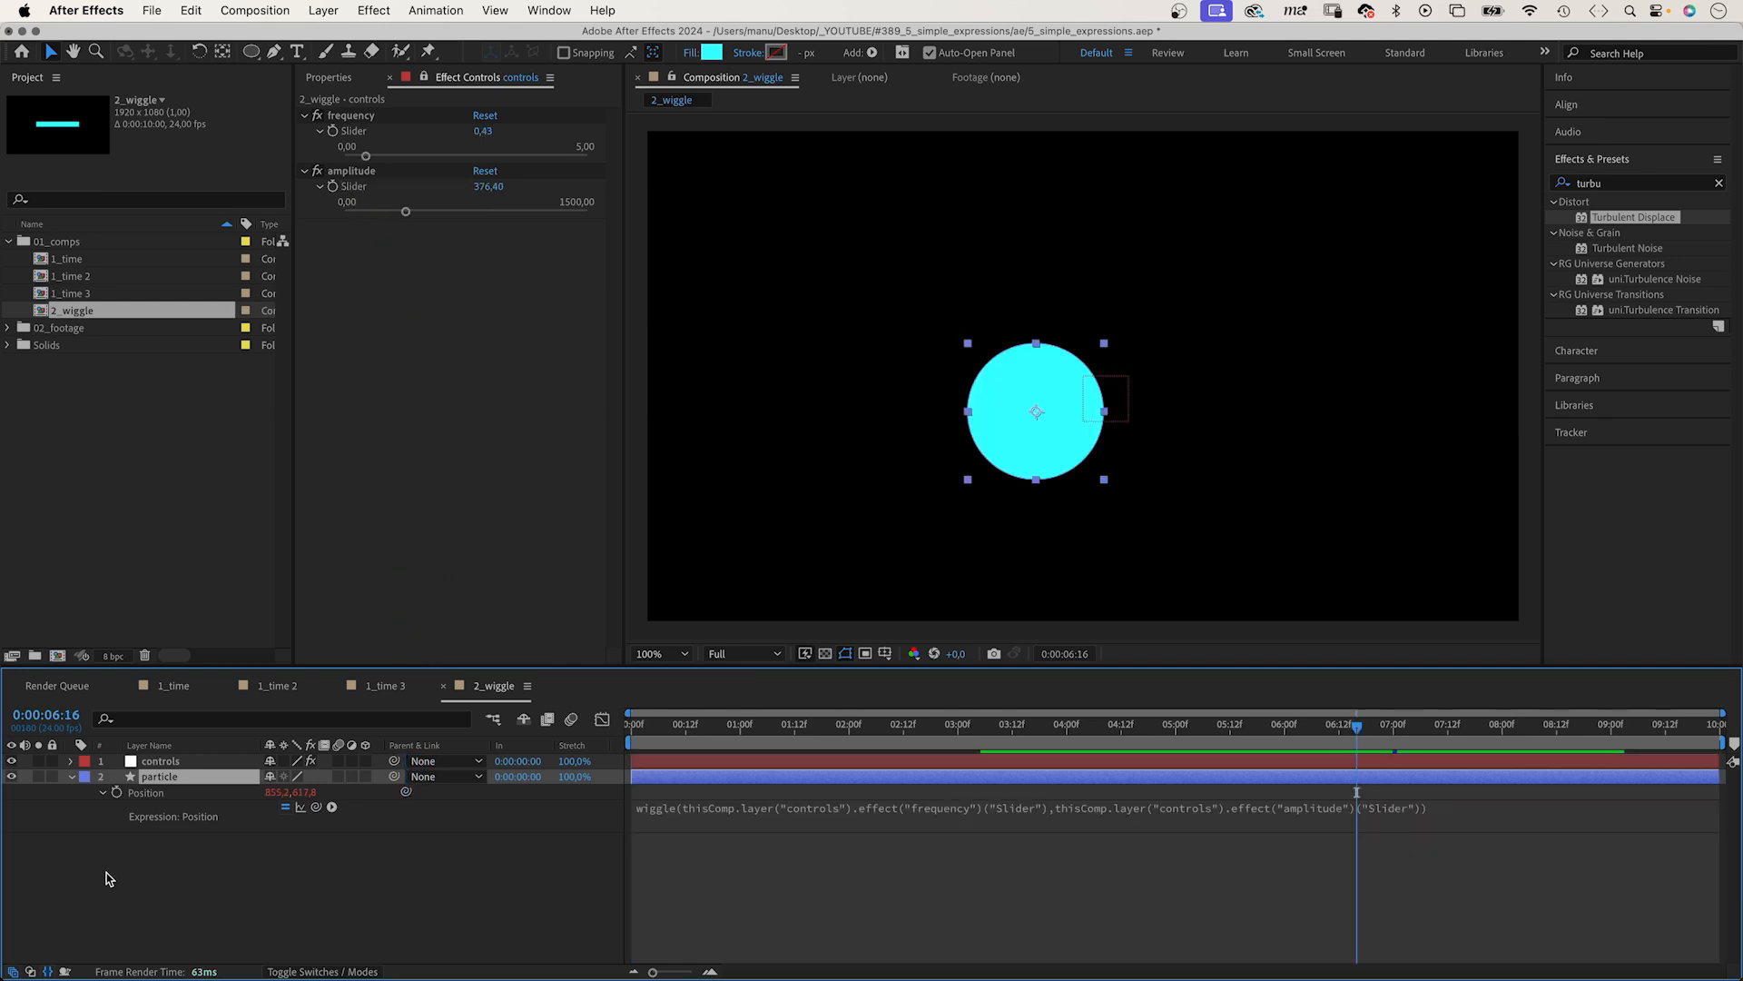
Make seven duplicates of the particle layer and raise the controls null's frequency slider while previewing from the start
key("super+d")
key("super+d")
key("super+d")
key("super+d")
key("super+d")
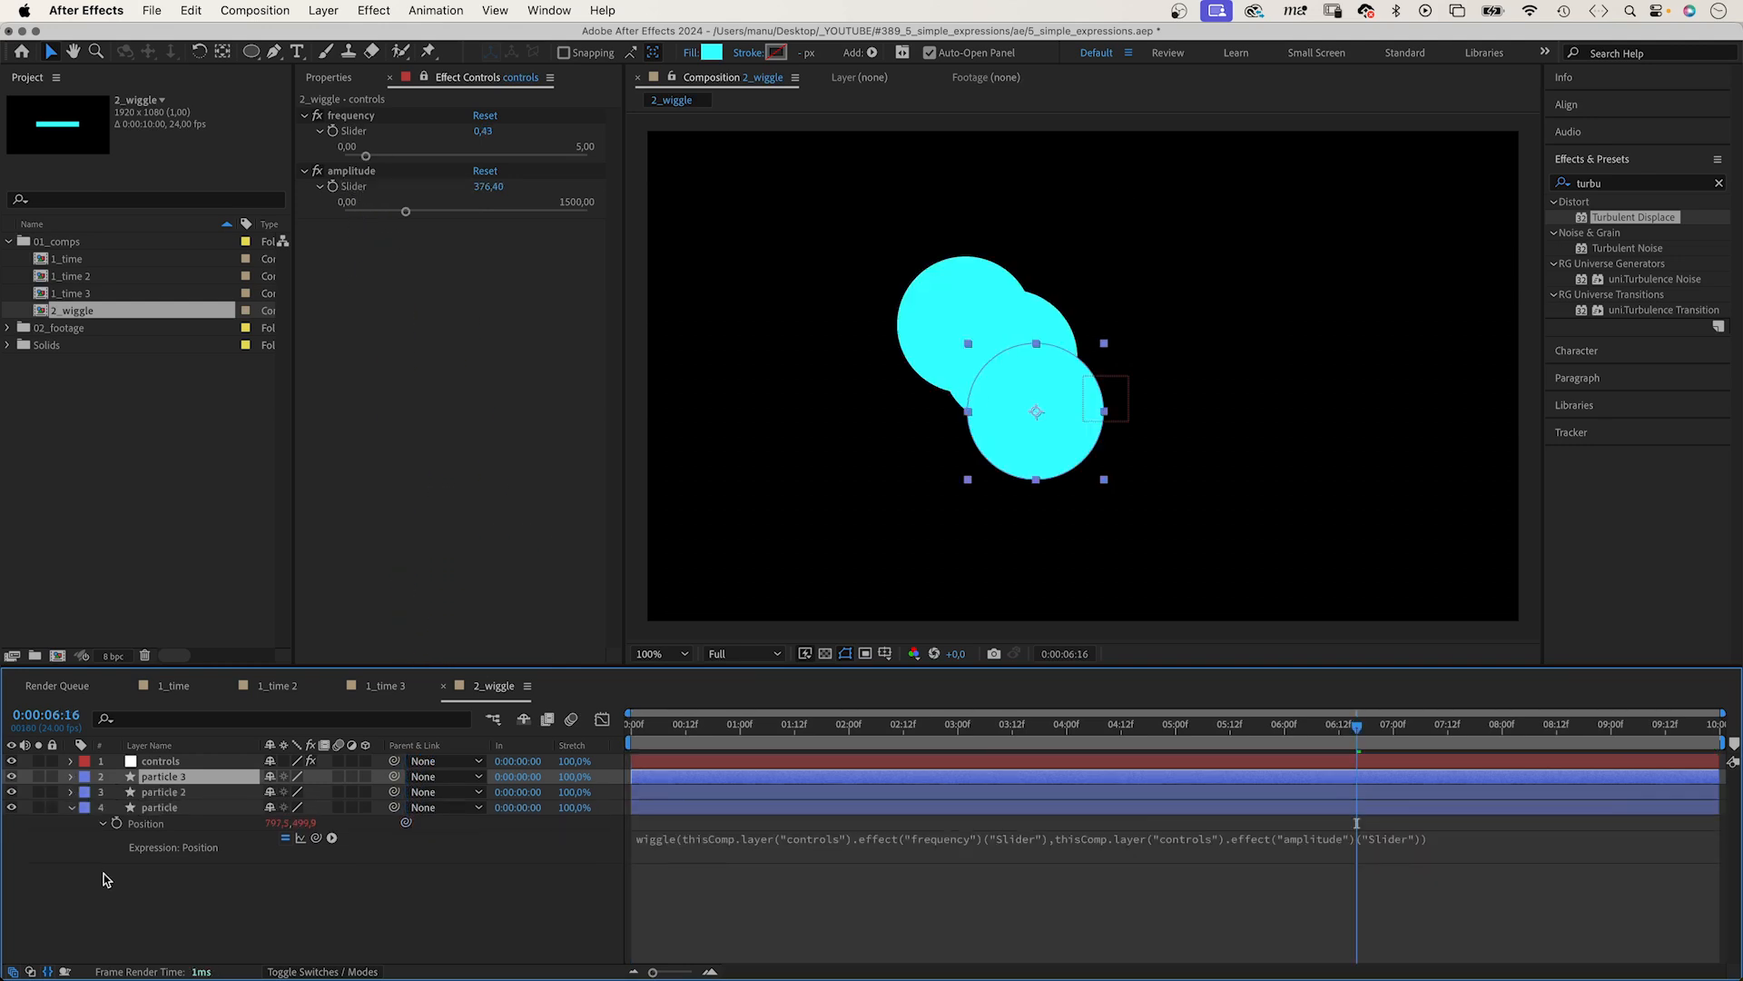
key("super+d")
key("super+d")
key("Home")
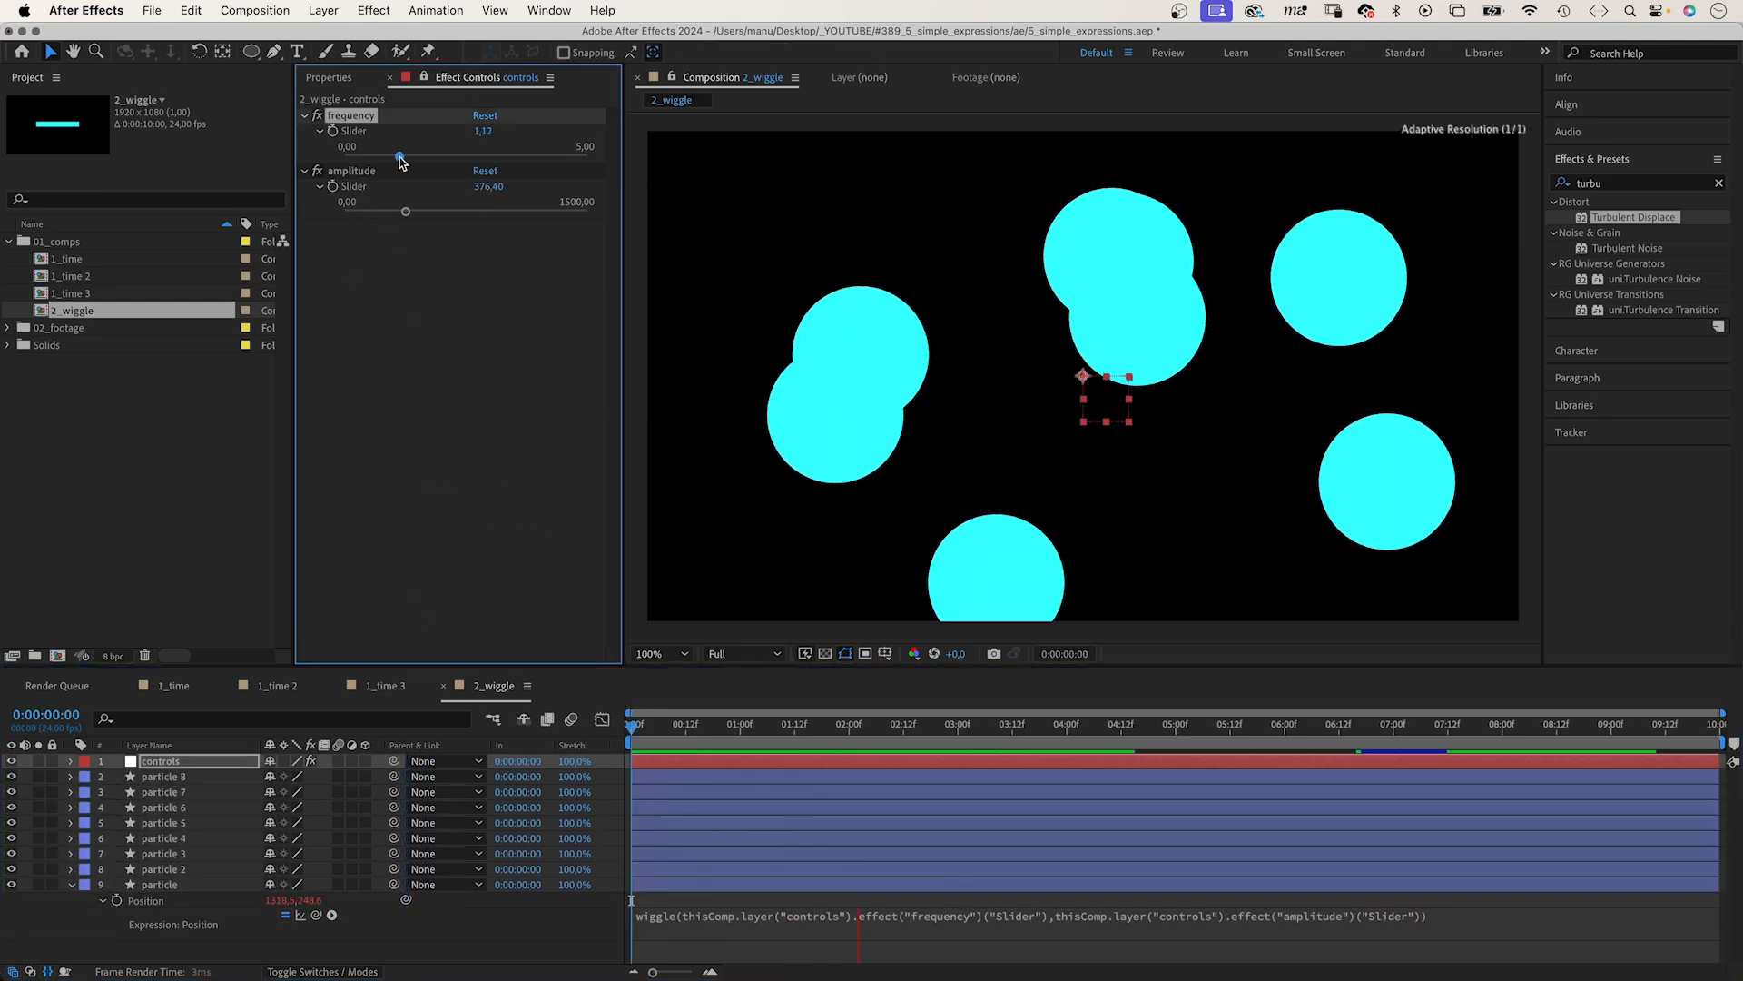
left_click_drag(366, 156, 490, 186)
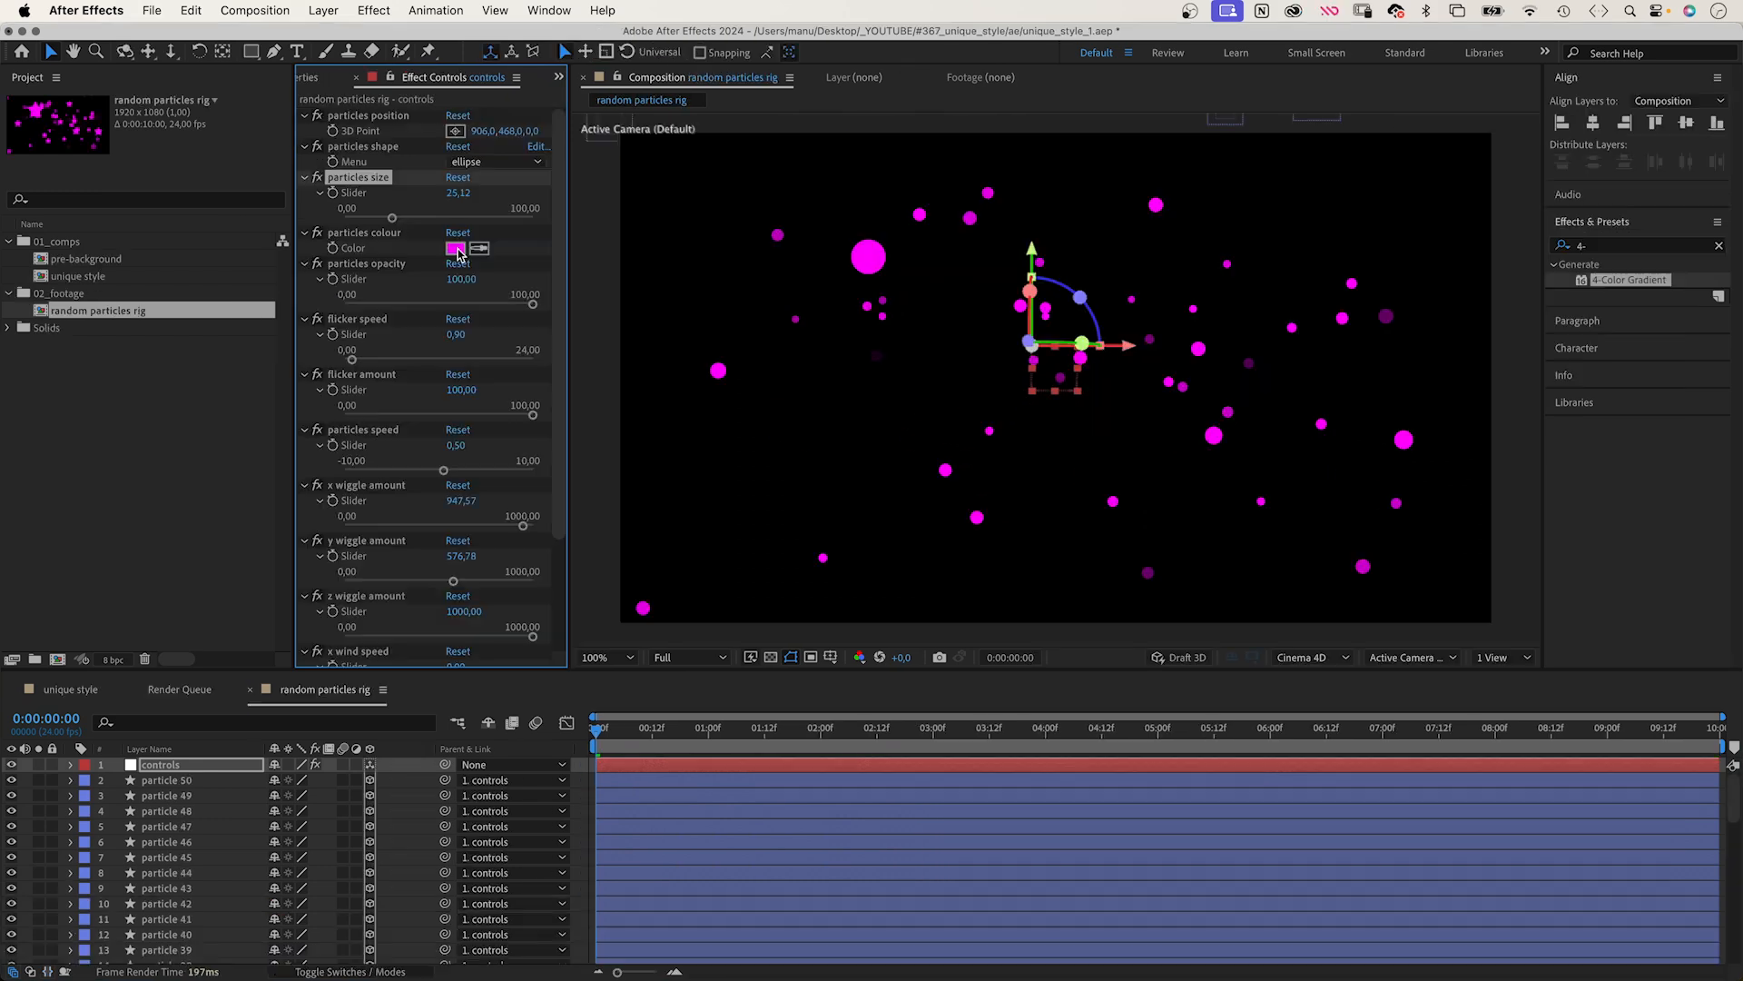
In the random particles rig, change the particles colour to light pink FFD5E9 and lower the particles opacity
left_click(457, 248)
left_click_drag(848, 373, 857, 372)
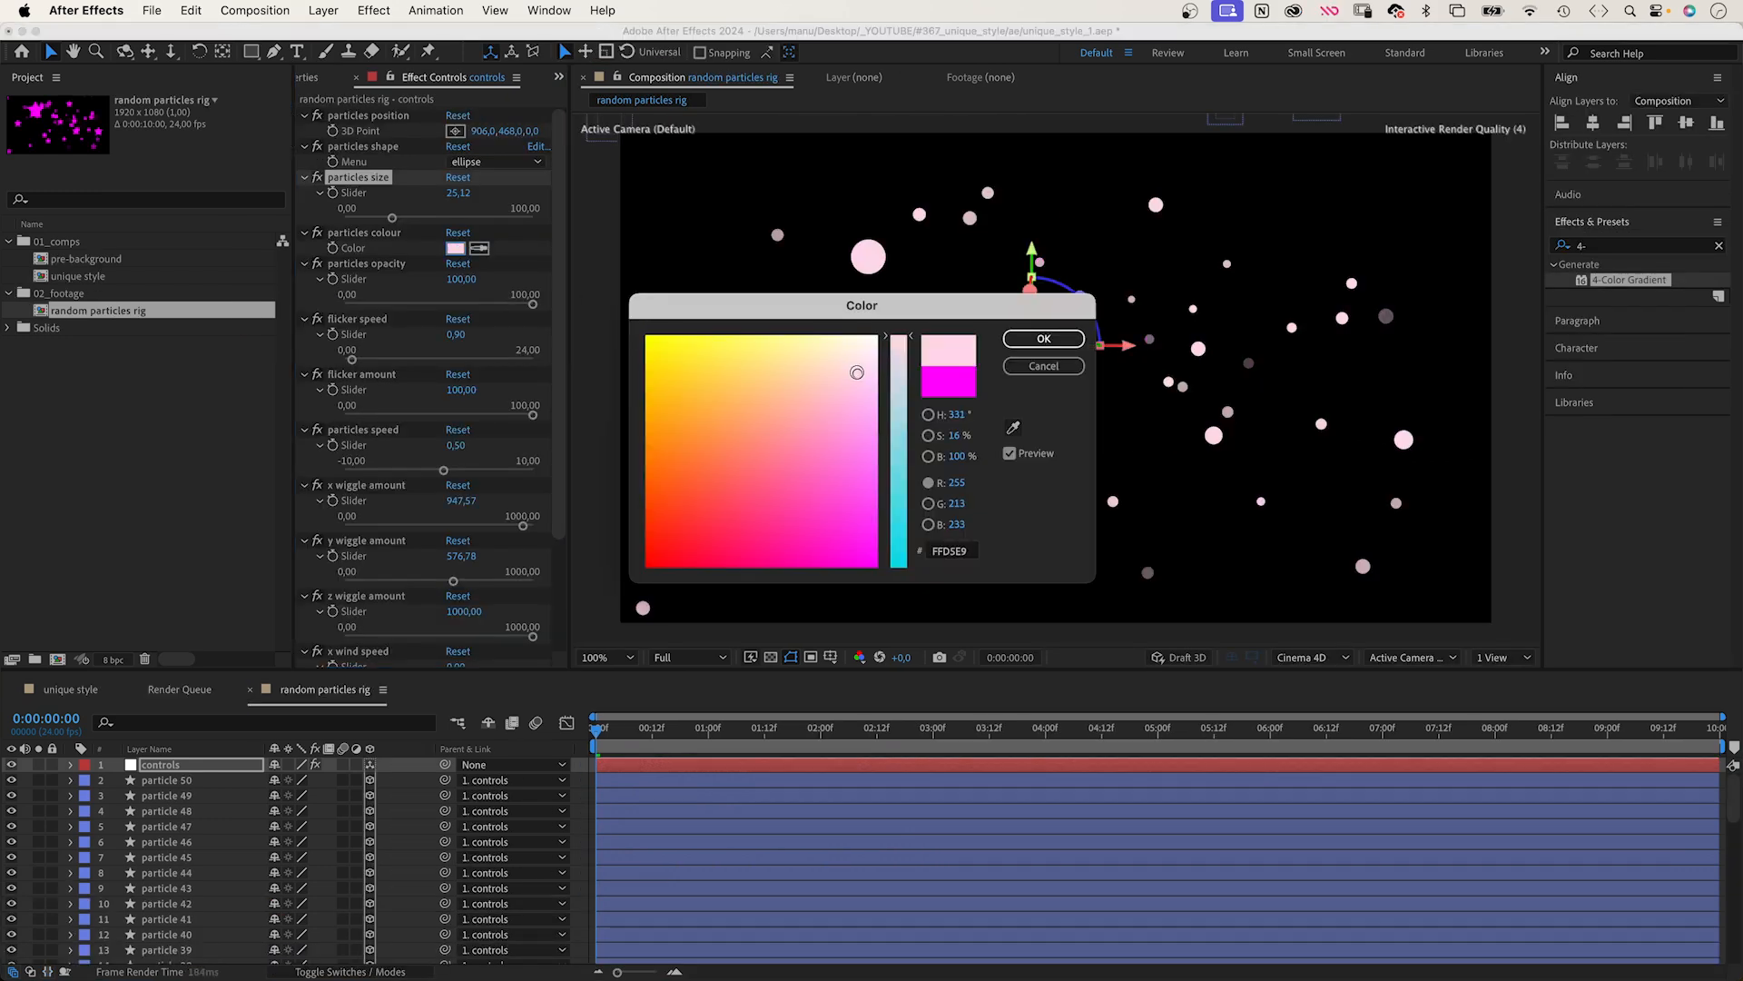
left_click(1043, 338)
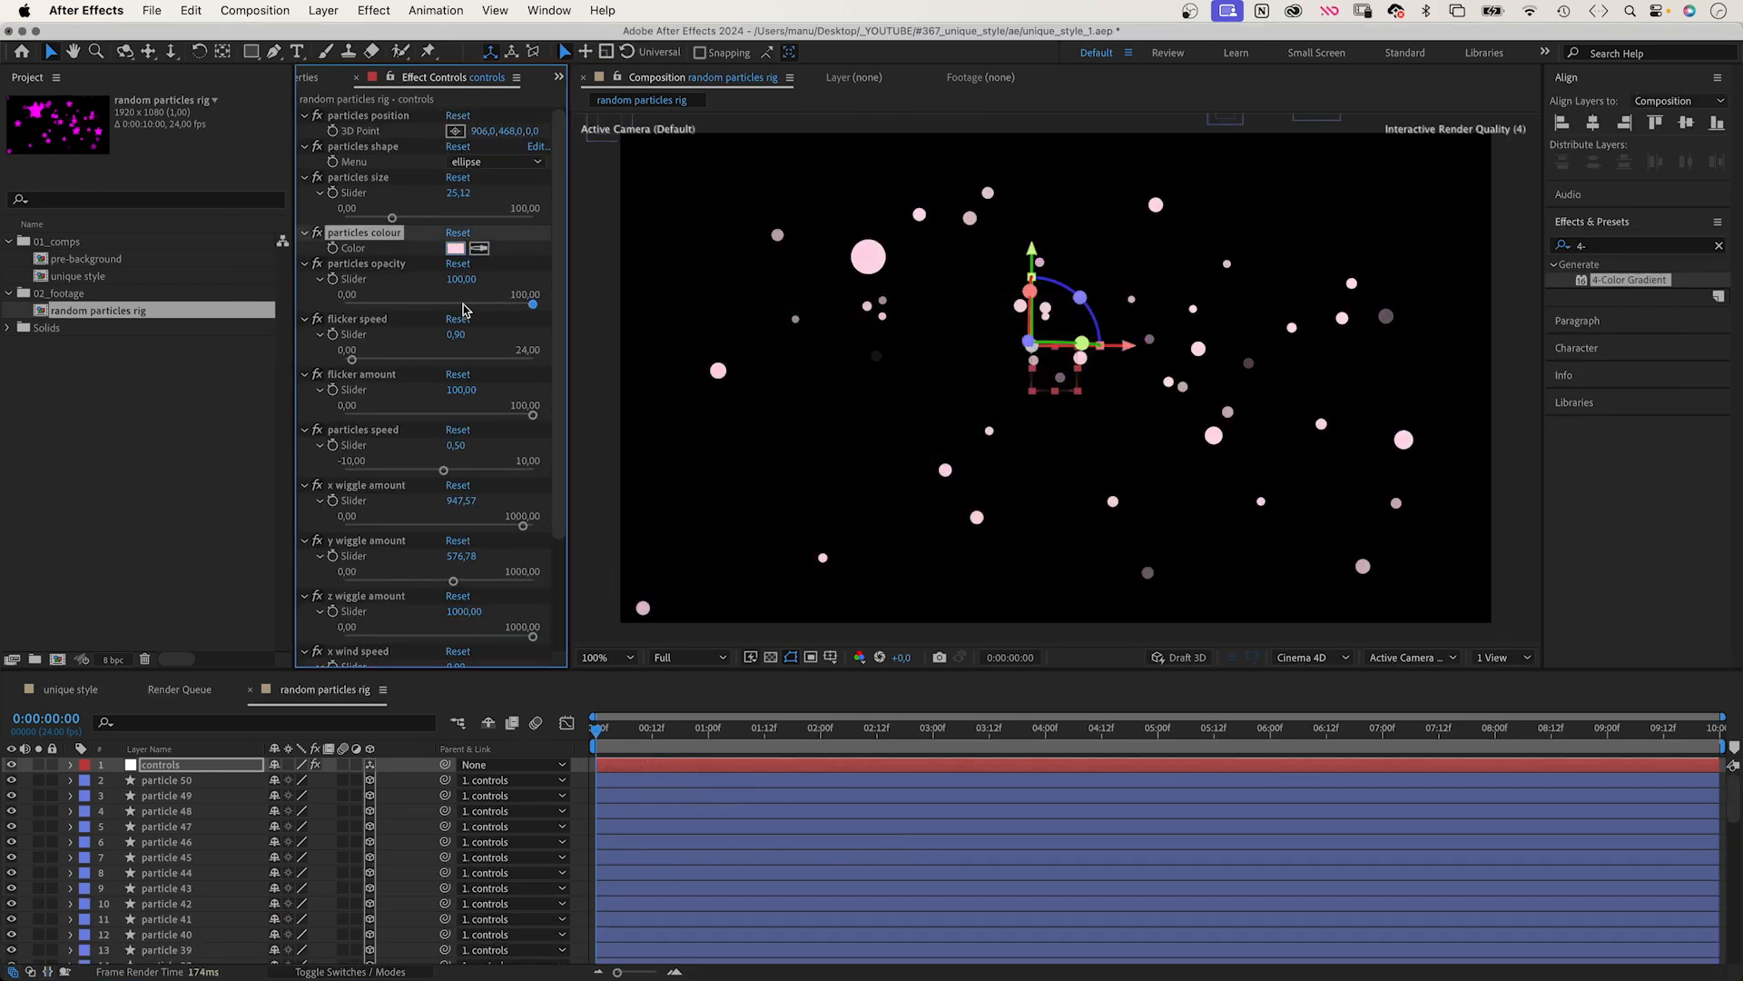
left_click_drag(535, 307, 426, 306)
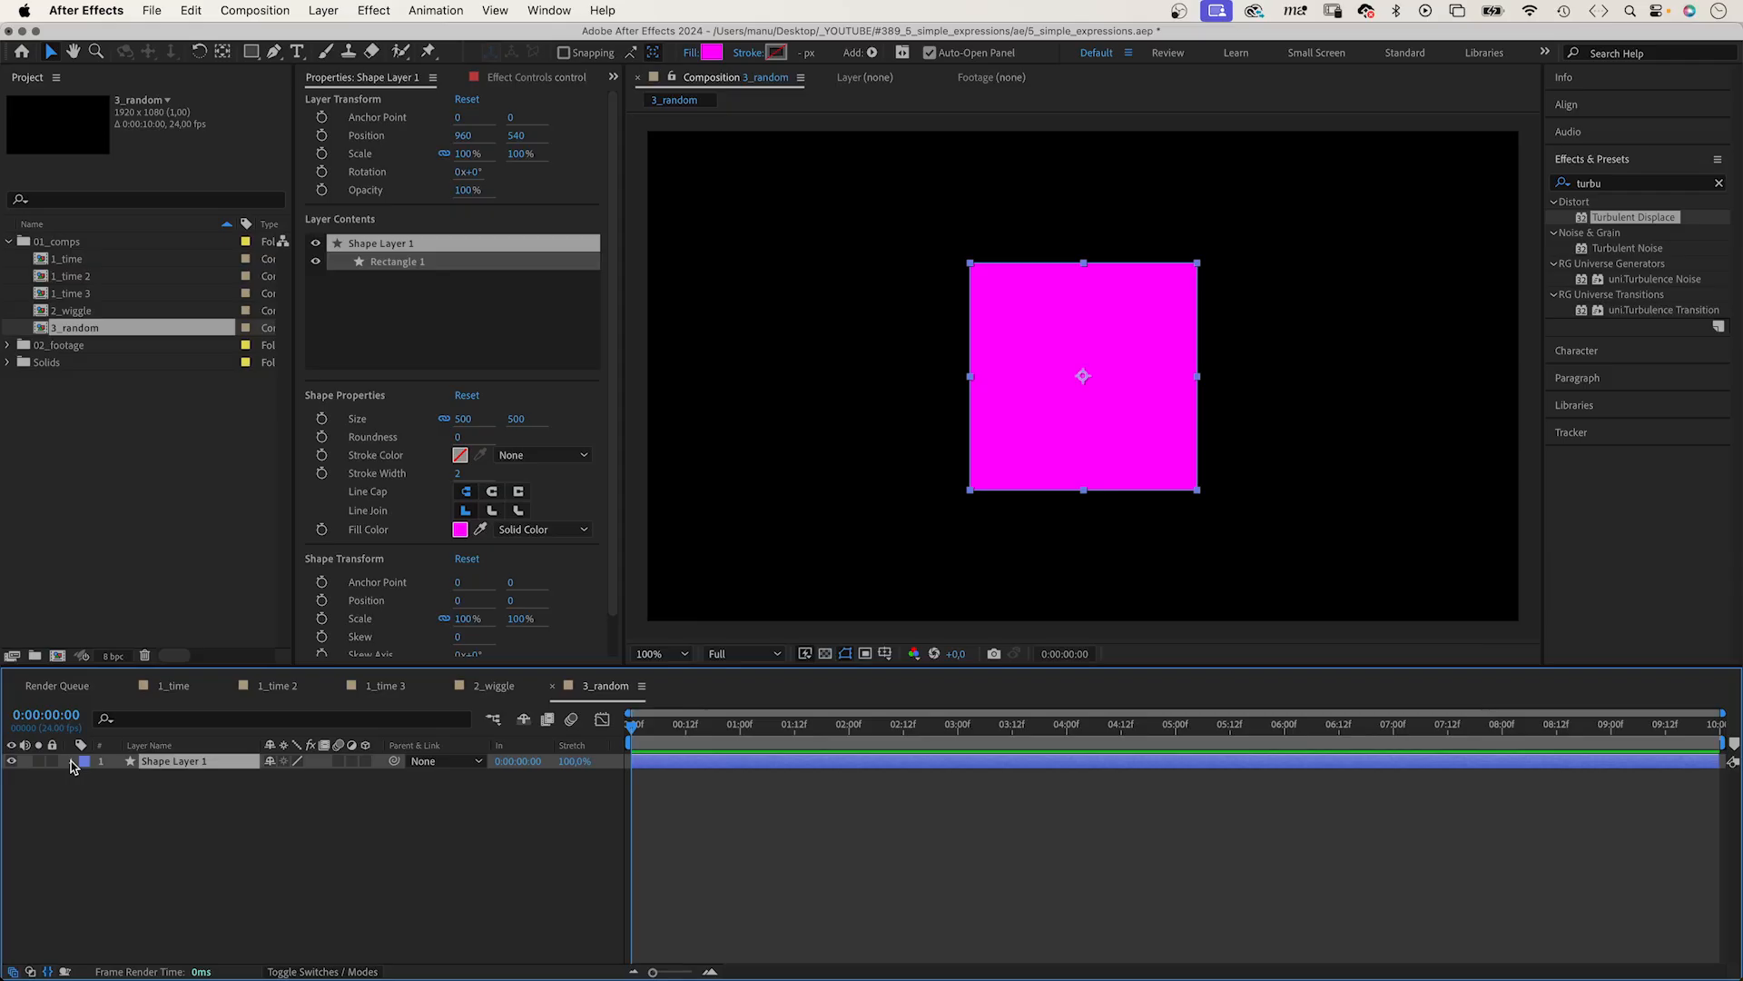
Add the expression random(100) to Shape Layer 1's Opacity in the 3_random composition and preview the flicker
left_click(71, 761)
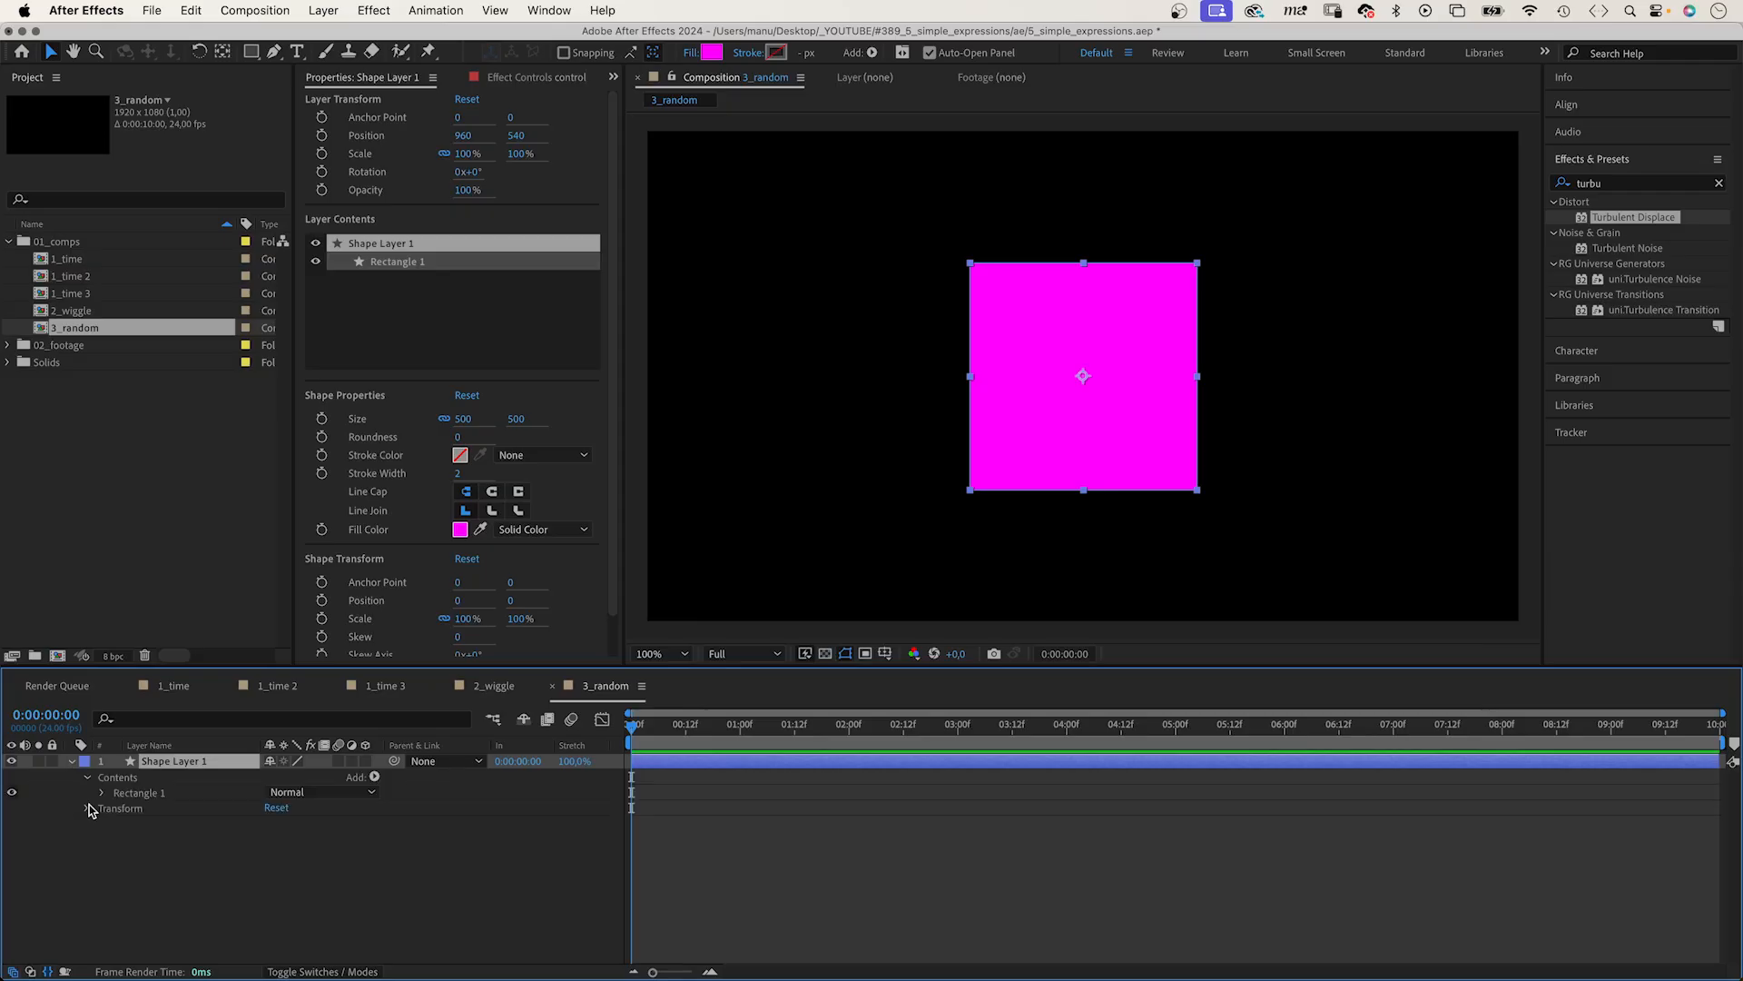
left_click(87, 808)
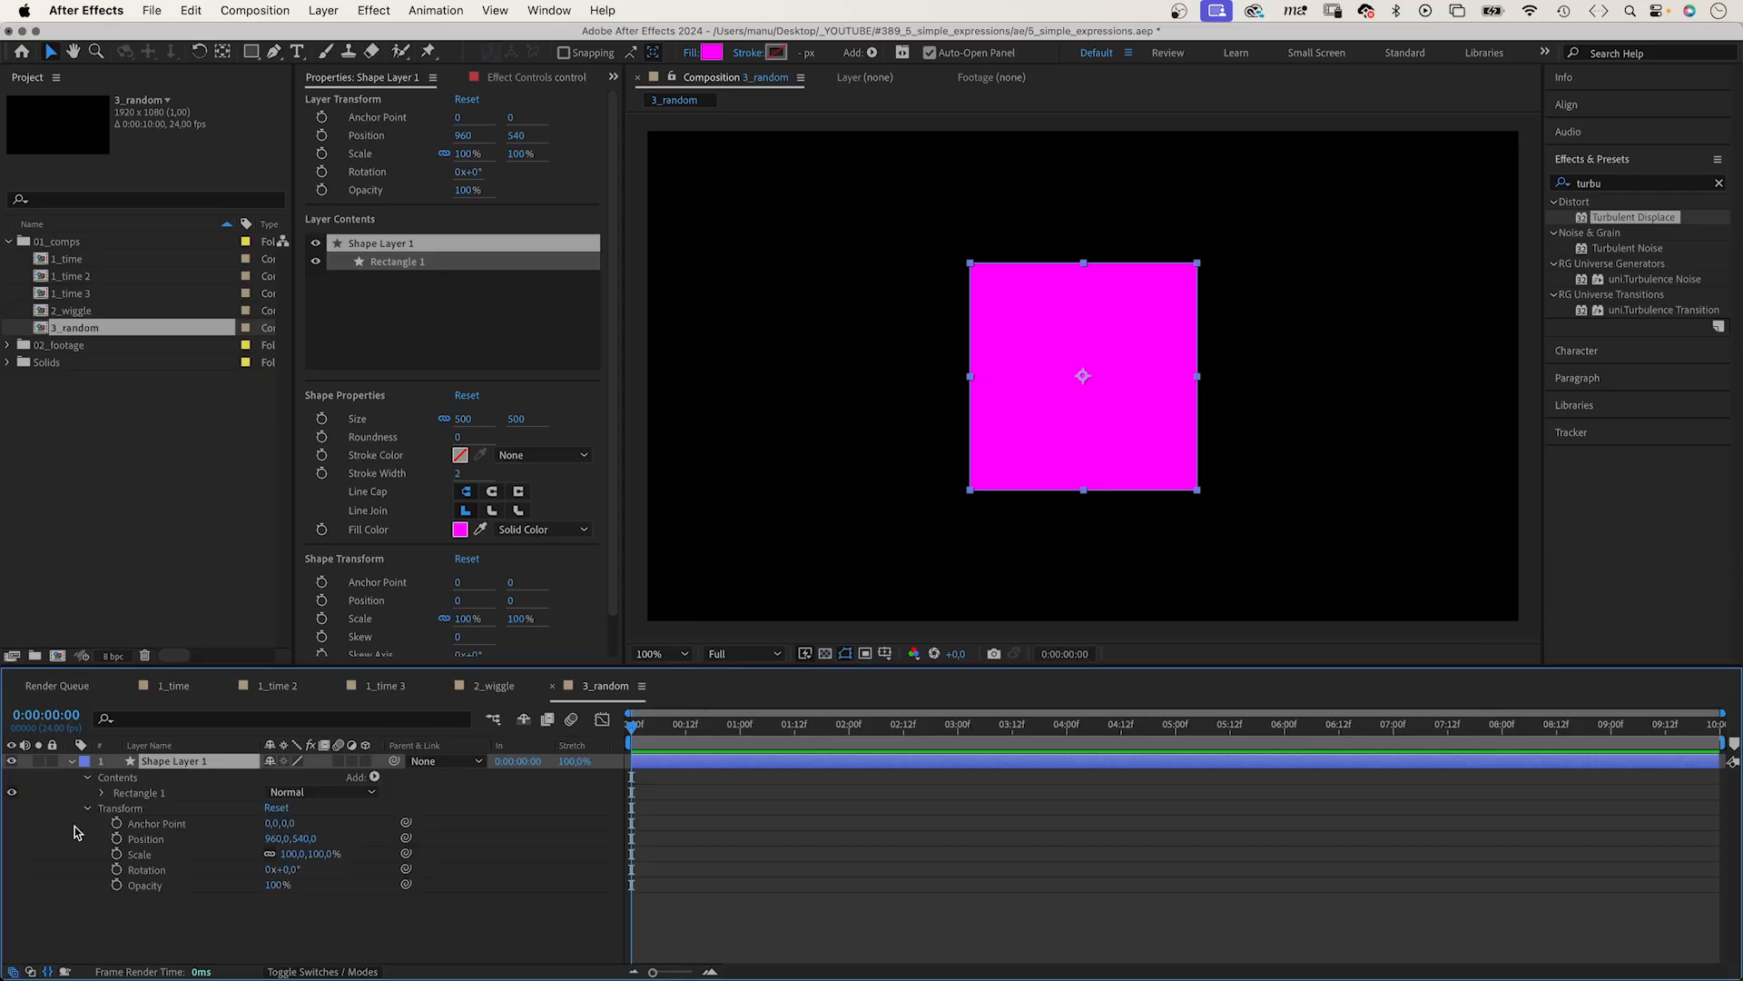
left_click(116, 886, "alt")
type("rand")
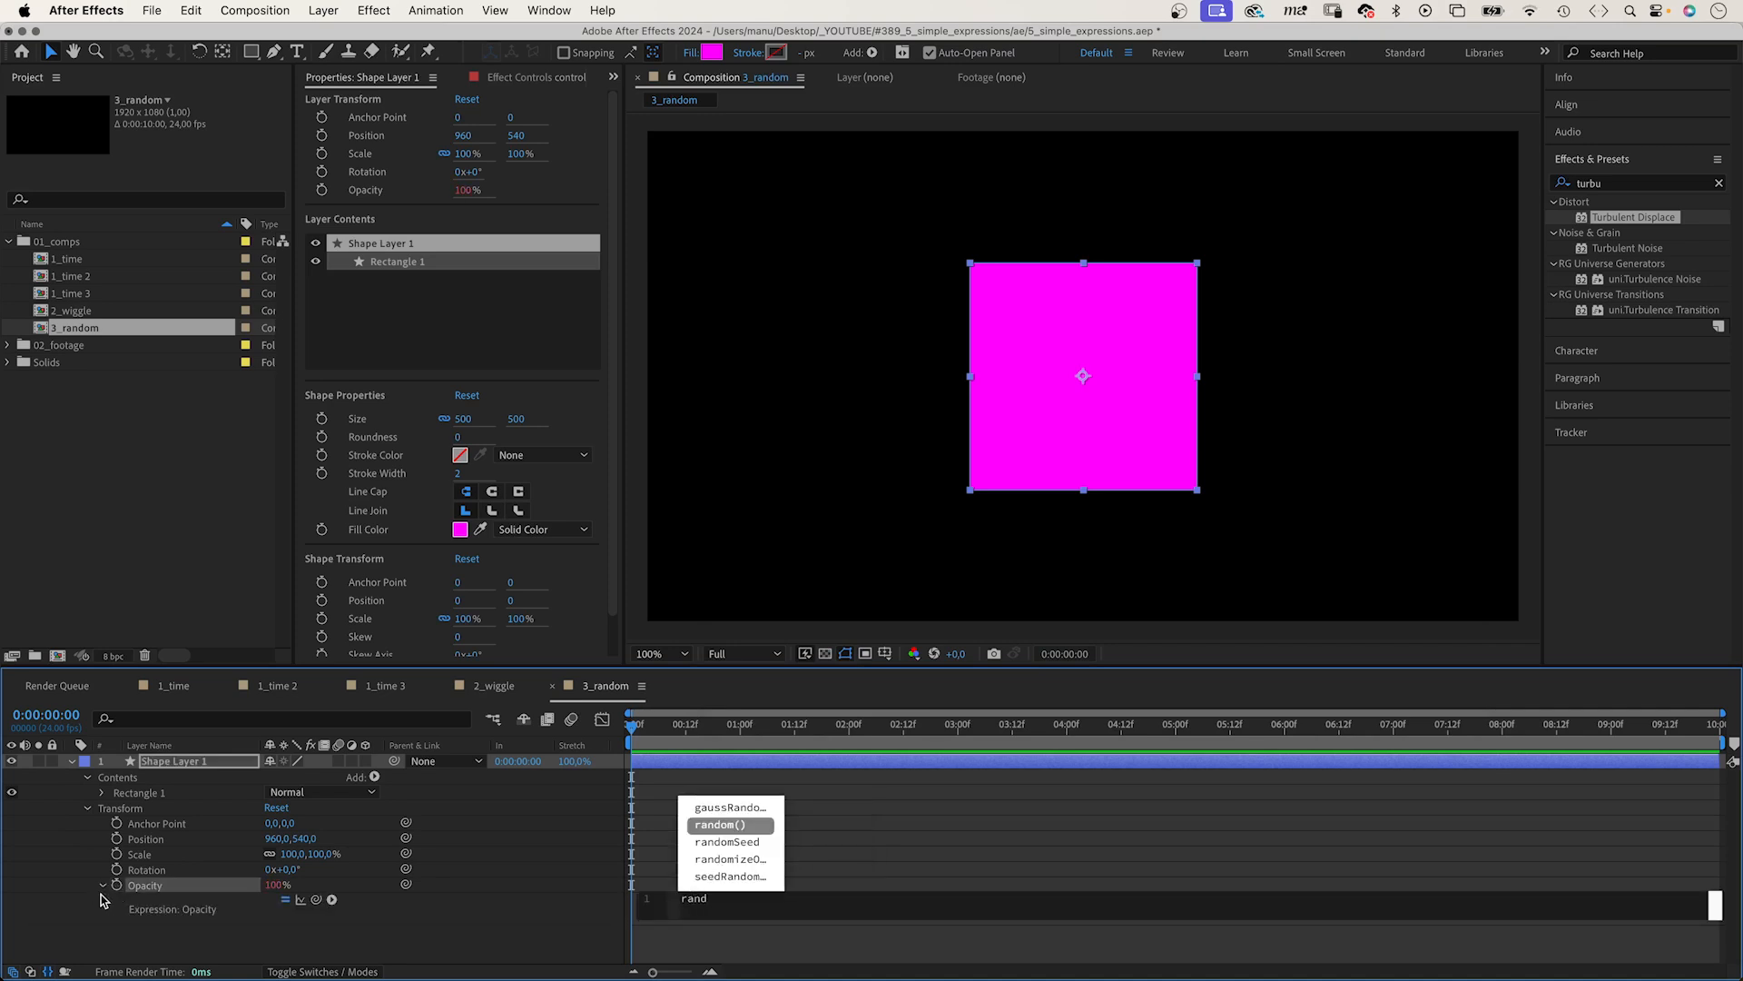
key("Return")
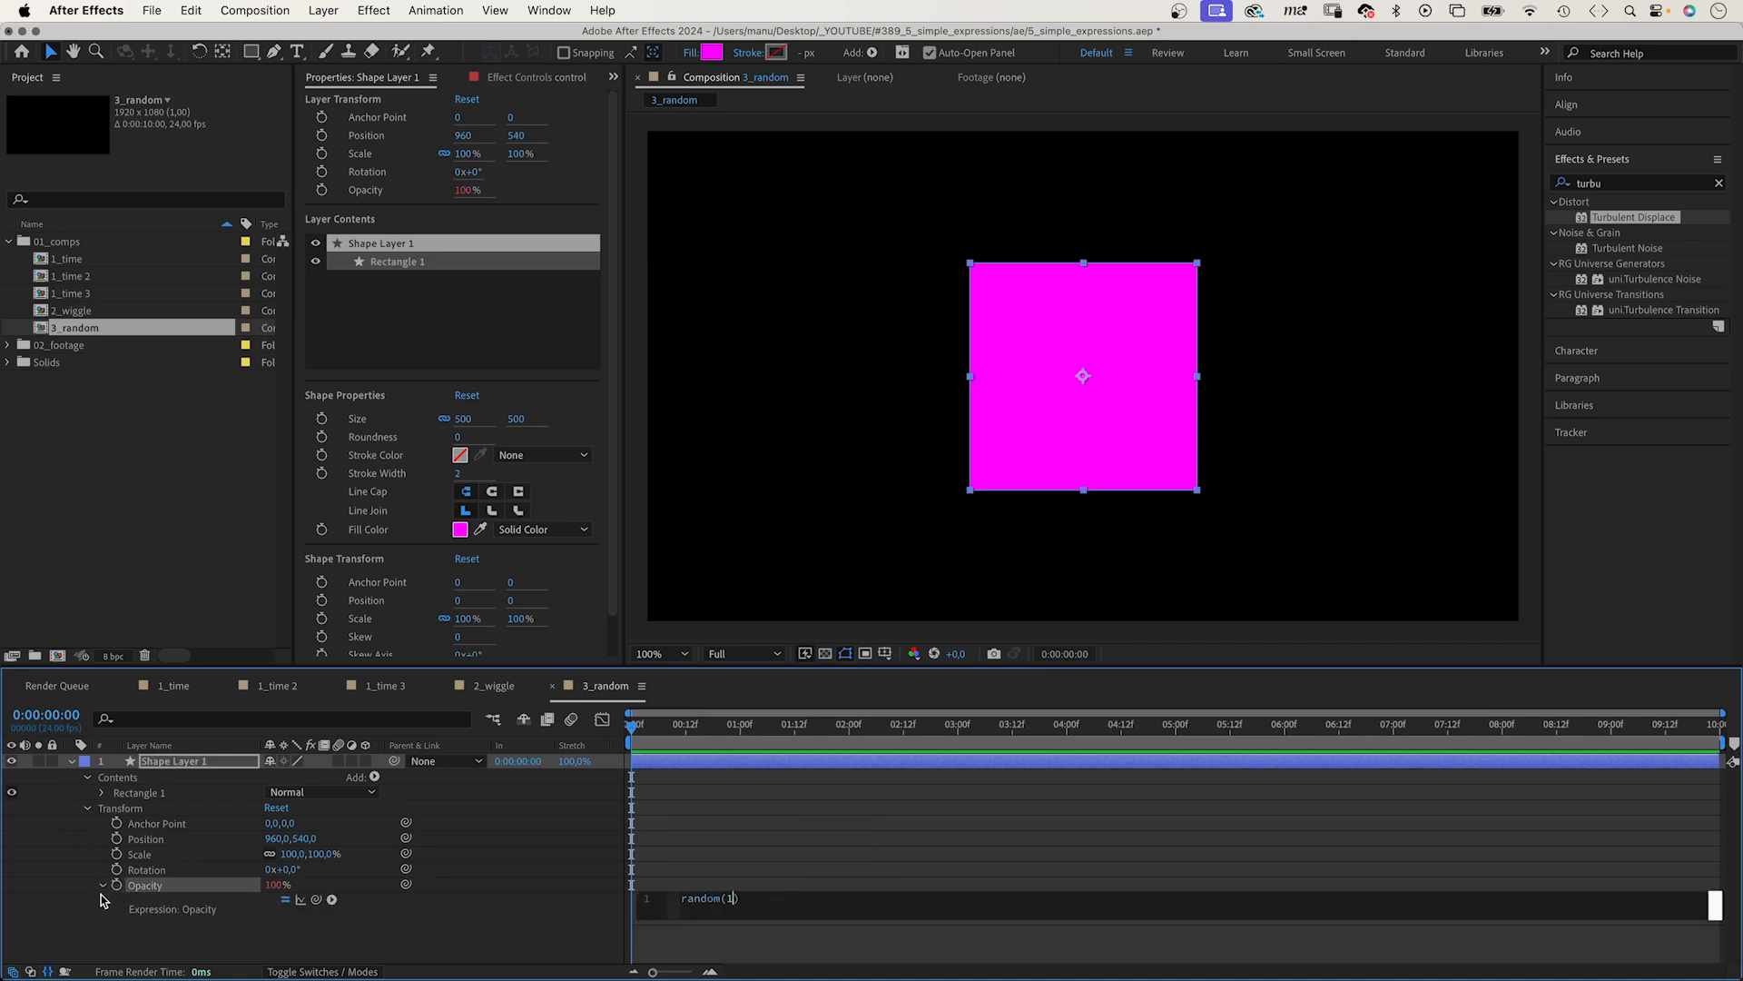
type("100")
left_click(465, 934)
key("space")
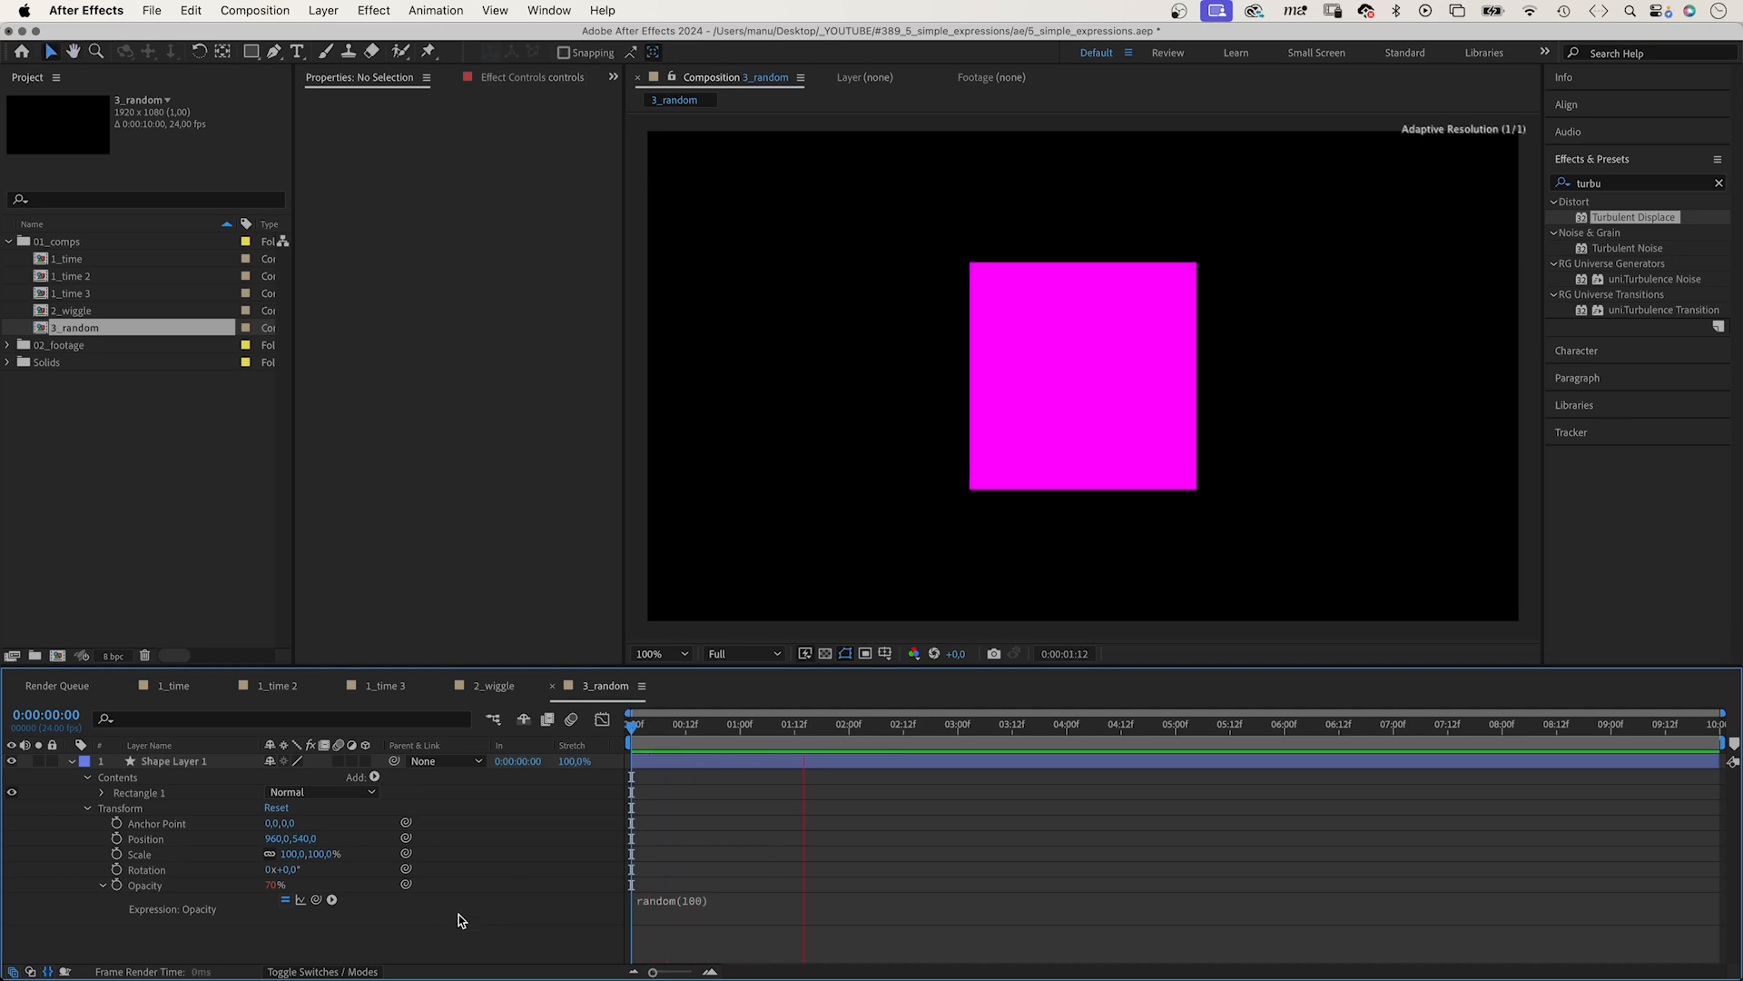
Change the square's Opacity expression to random(50,100)
left_click(727, 902)
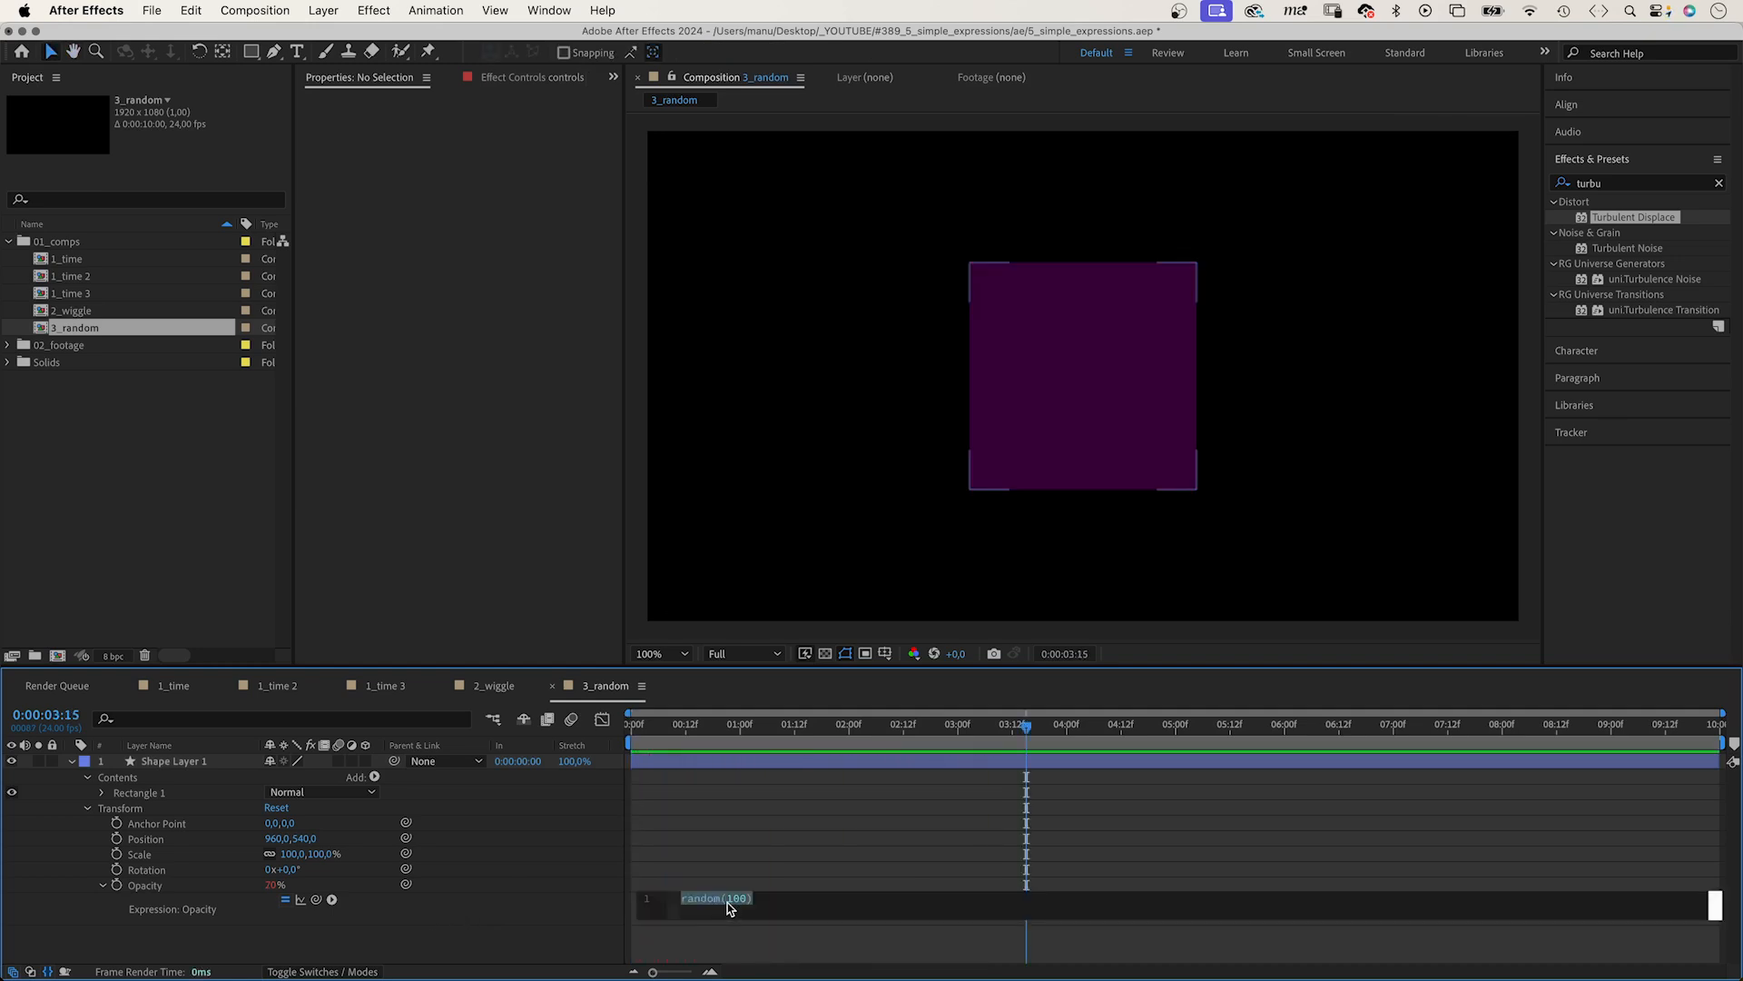
left_click(700, 941)
type("50,")
left_click(466, 935)
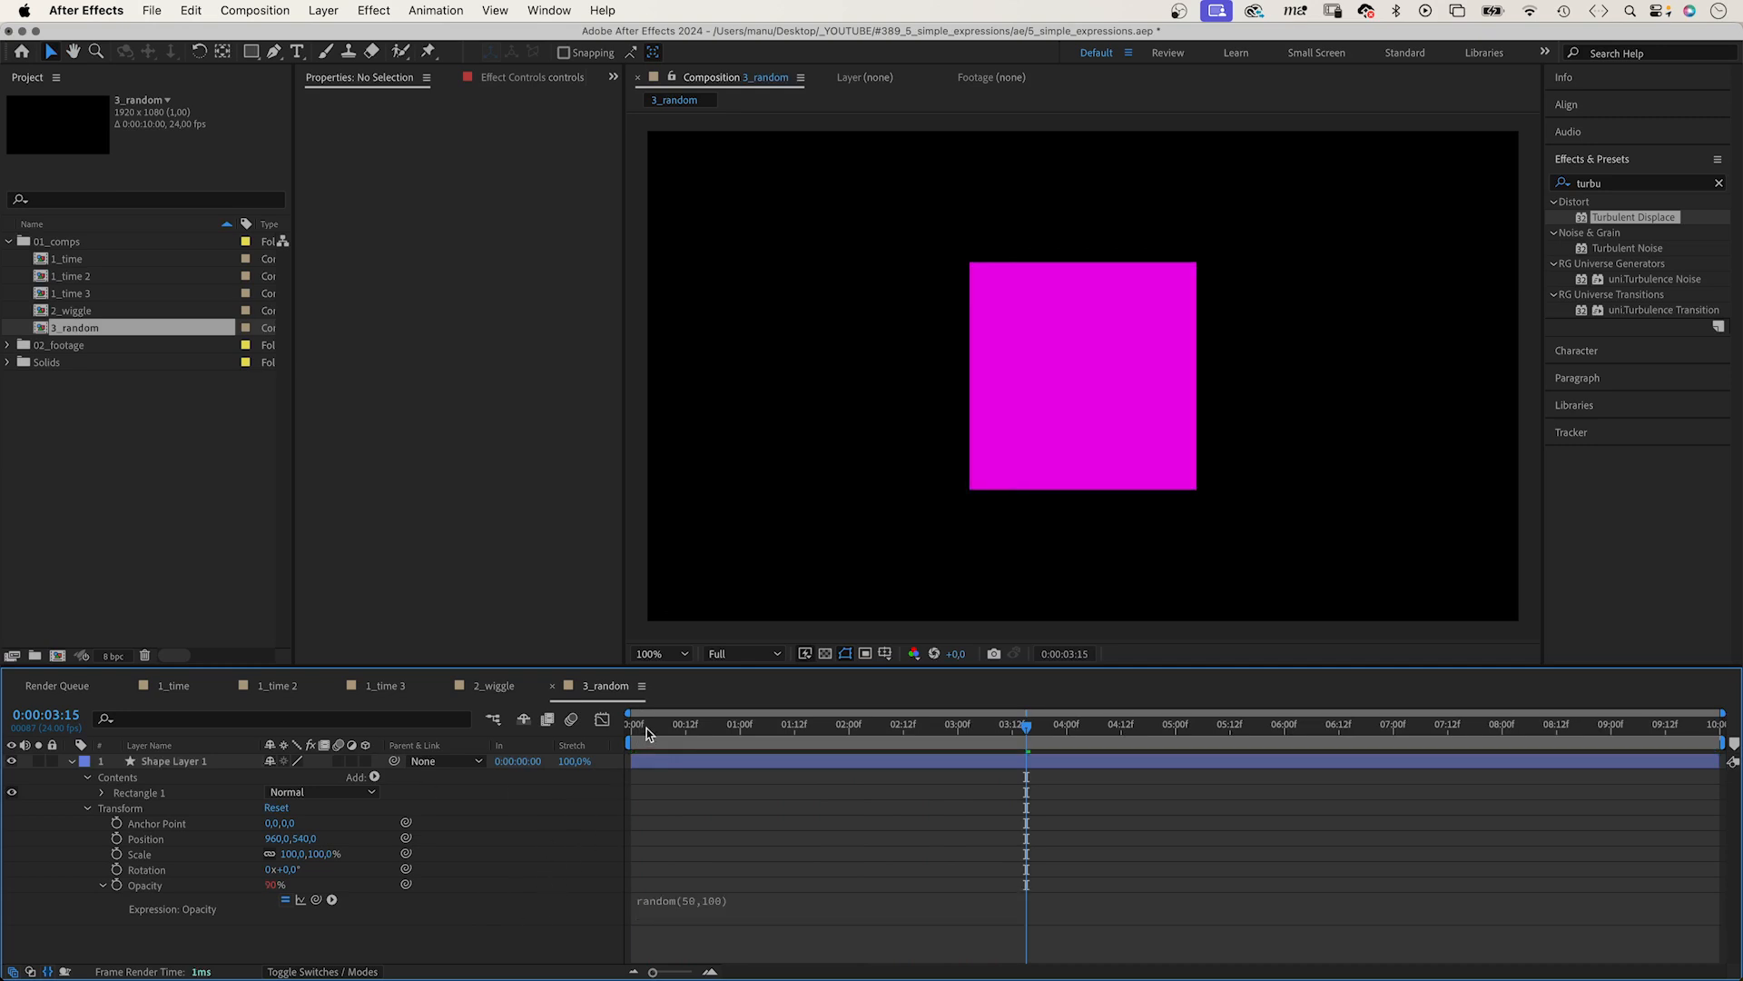
Preview the square's random flicker from the start, and add posterizeTime(8); above random(50,100) in its Opacity expression
left_click_drag(646, 728, 631, 728)
key("space")
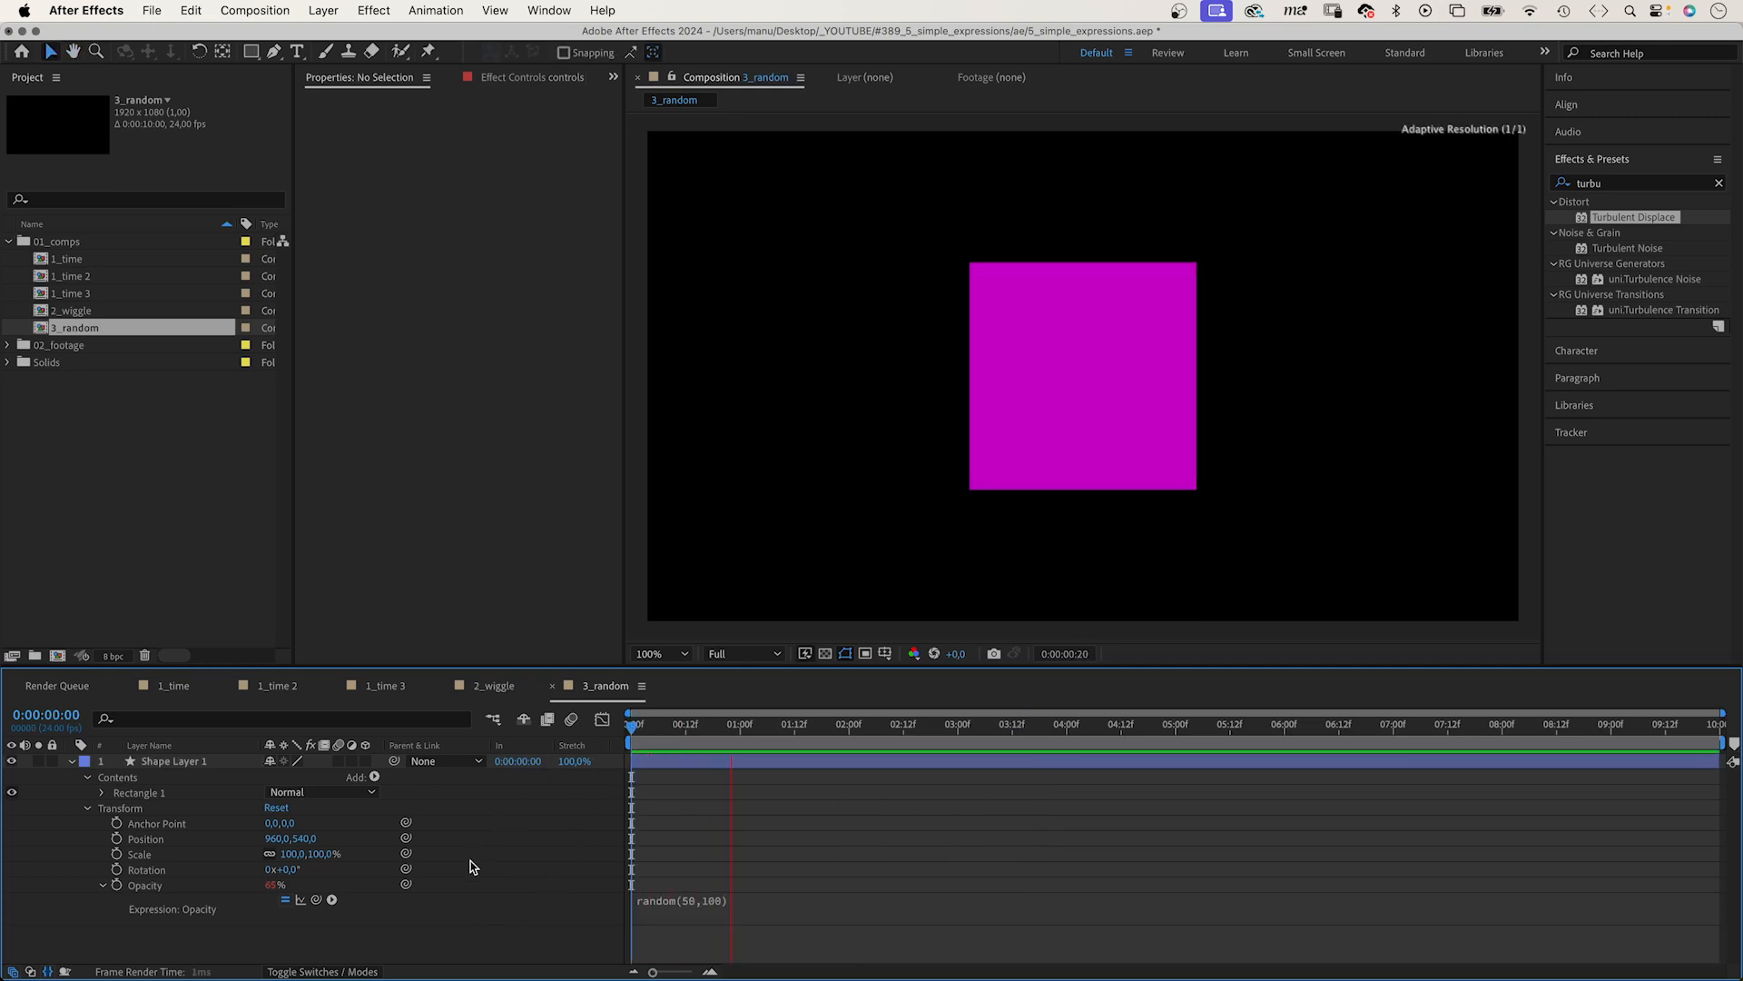
left_click(668, 935)
key("Return")
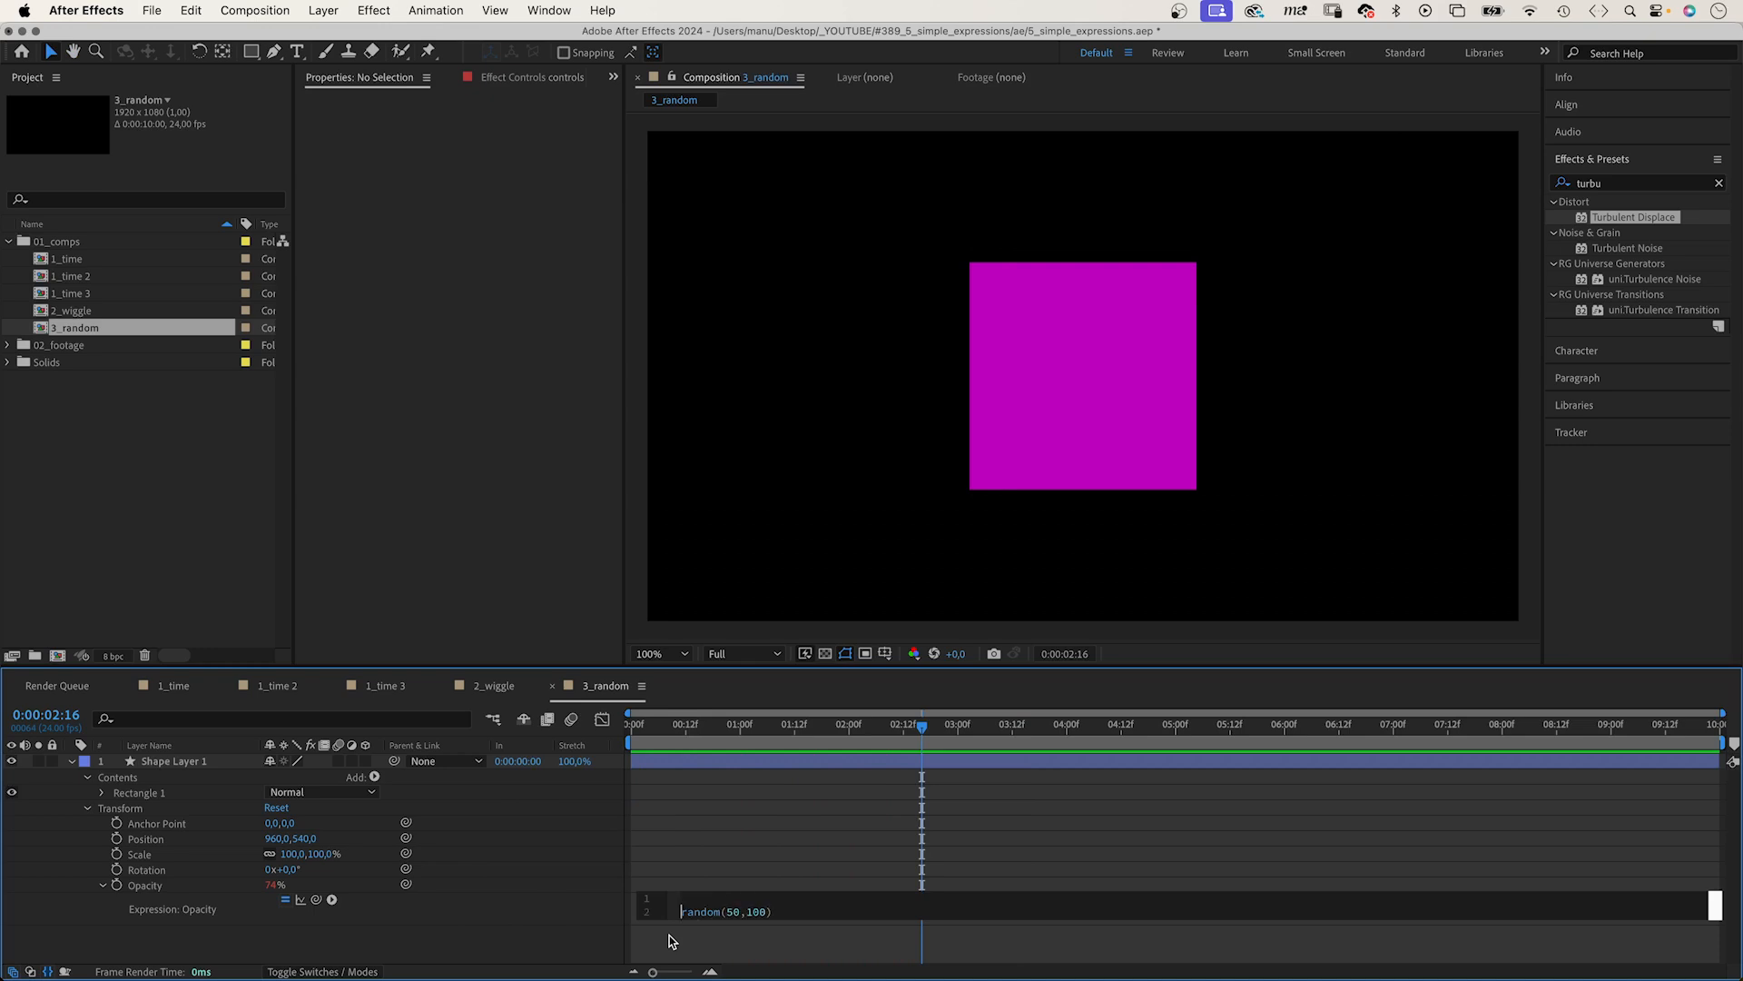
type("po")
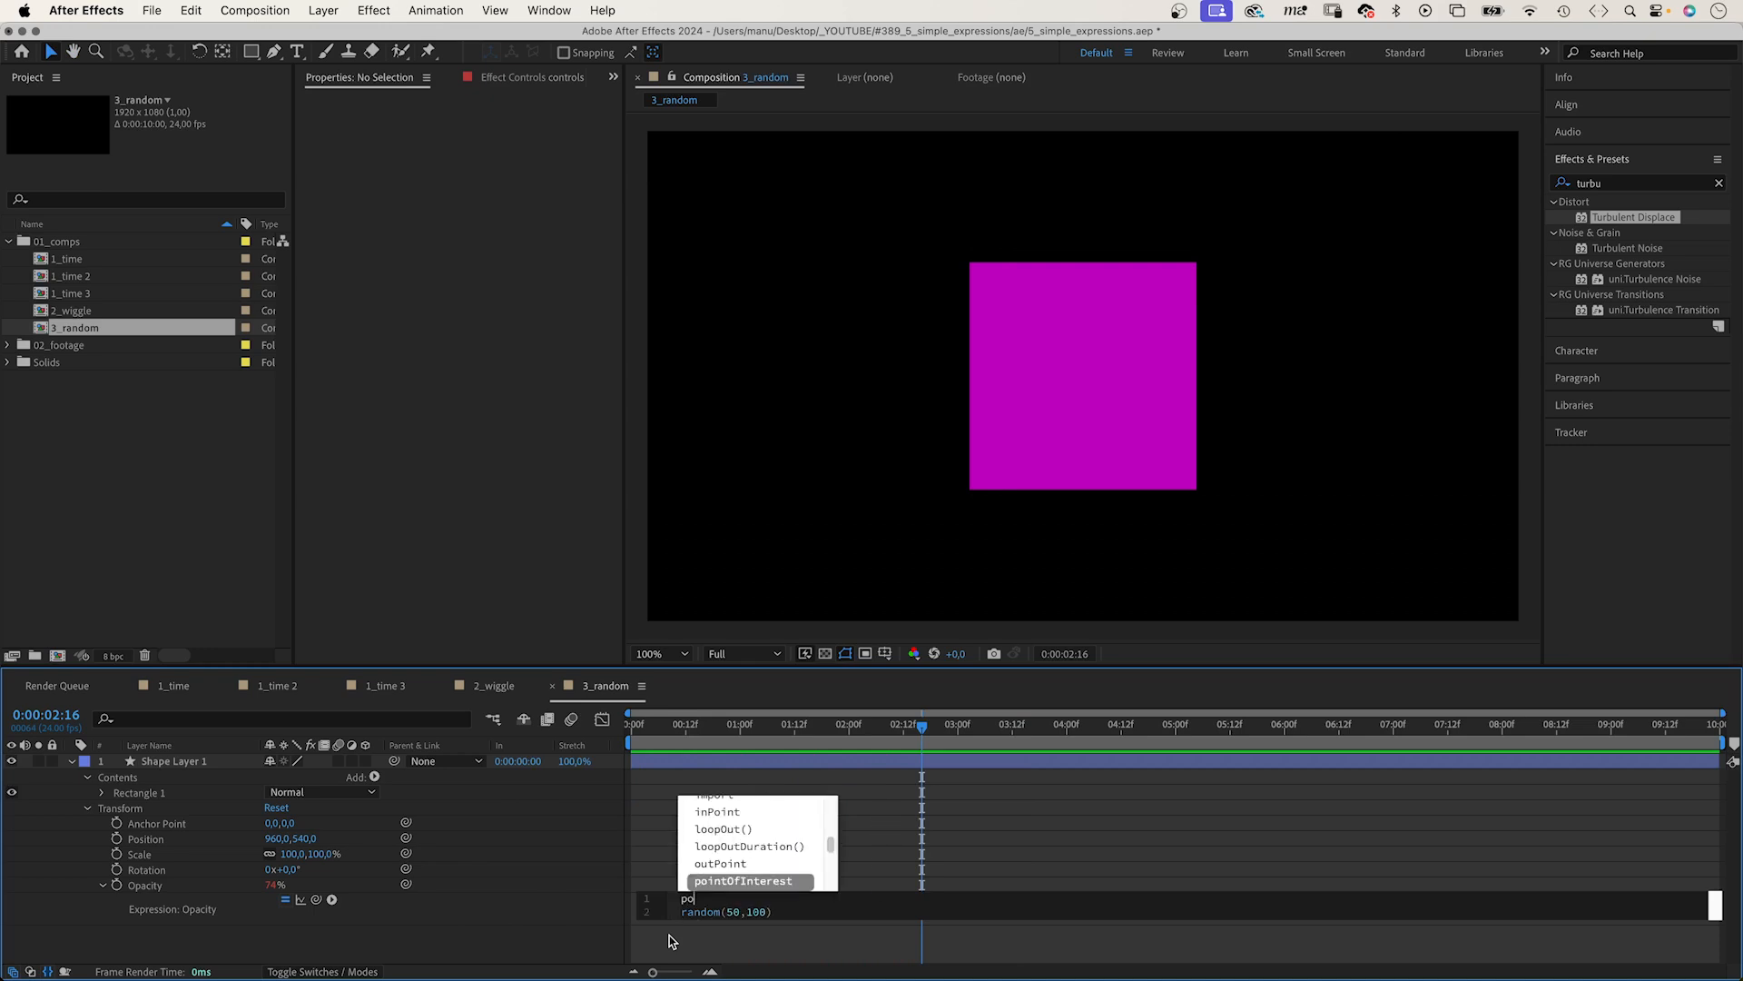
type("s")
key("Return")
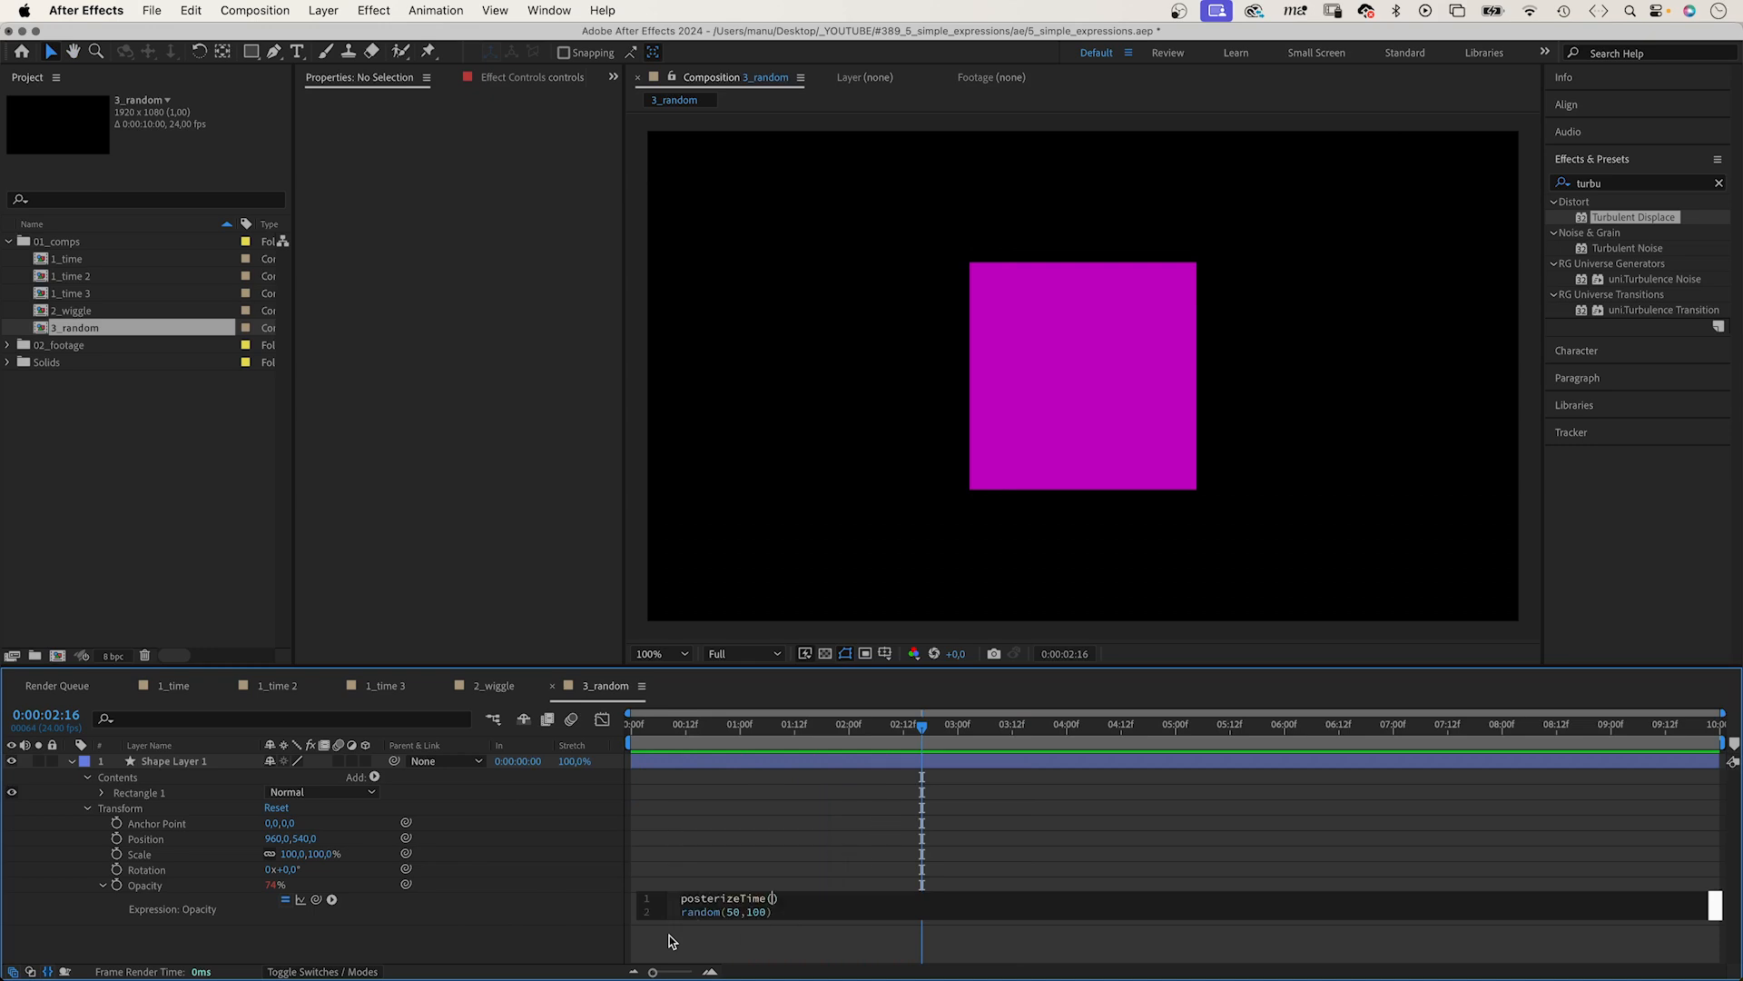
type("8")
key("Right")
left_click(515, 872)
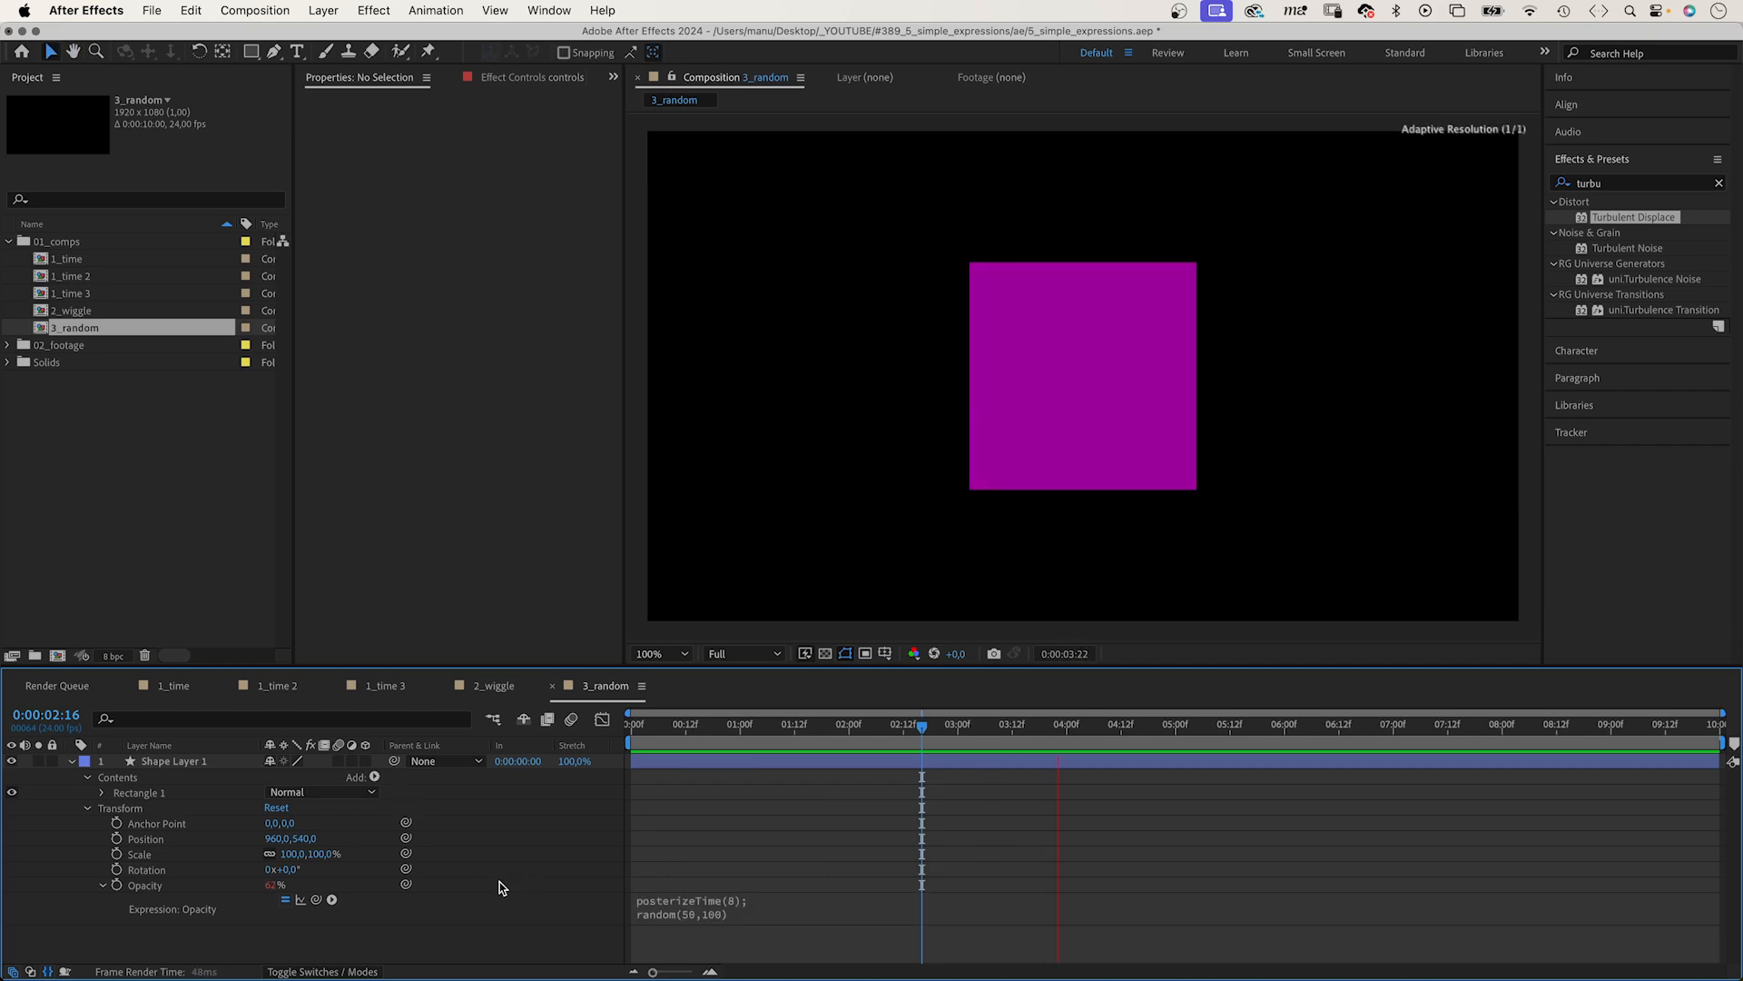
Add a Scale expression to Shape Layer 1 with var x = random(100,500); and var y = random(50,5000); returning [x,y]
left_click(165, 817)
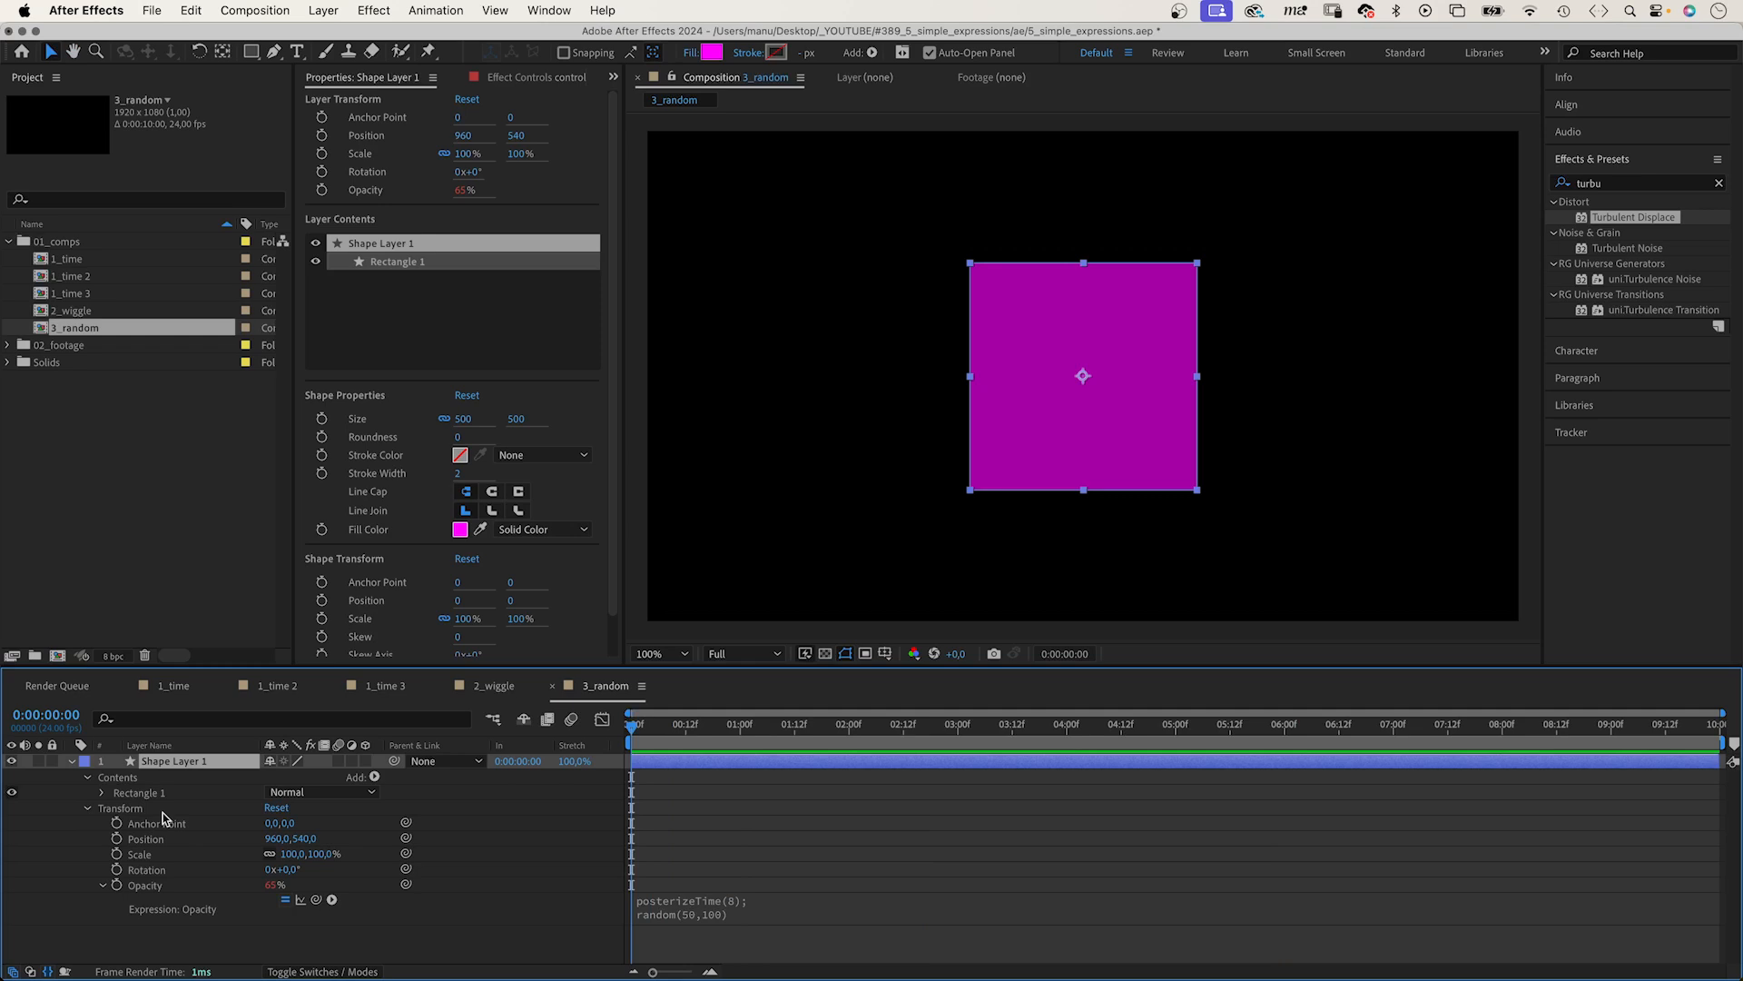
left_click(116, 854, "alt")
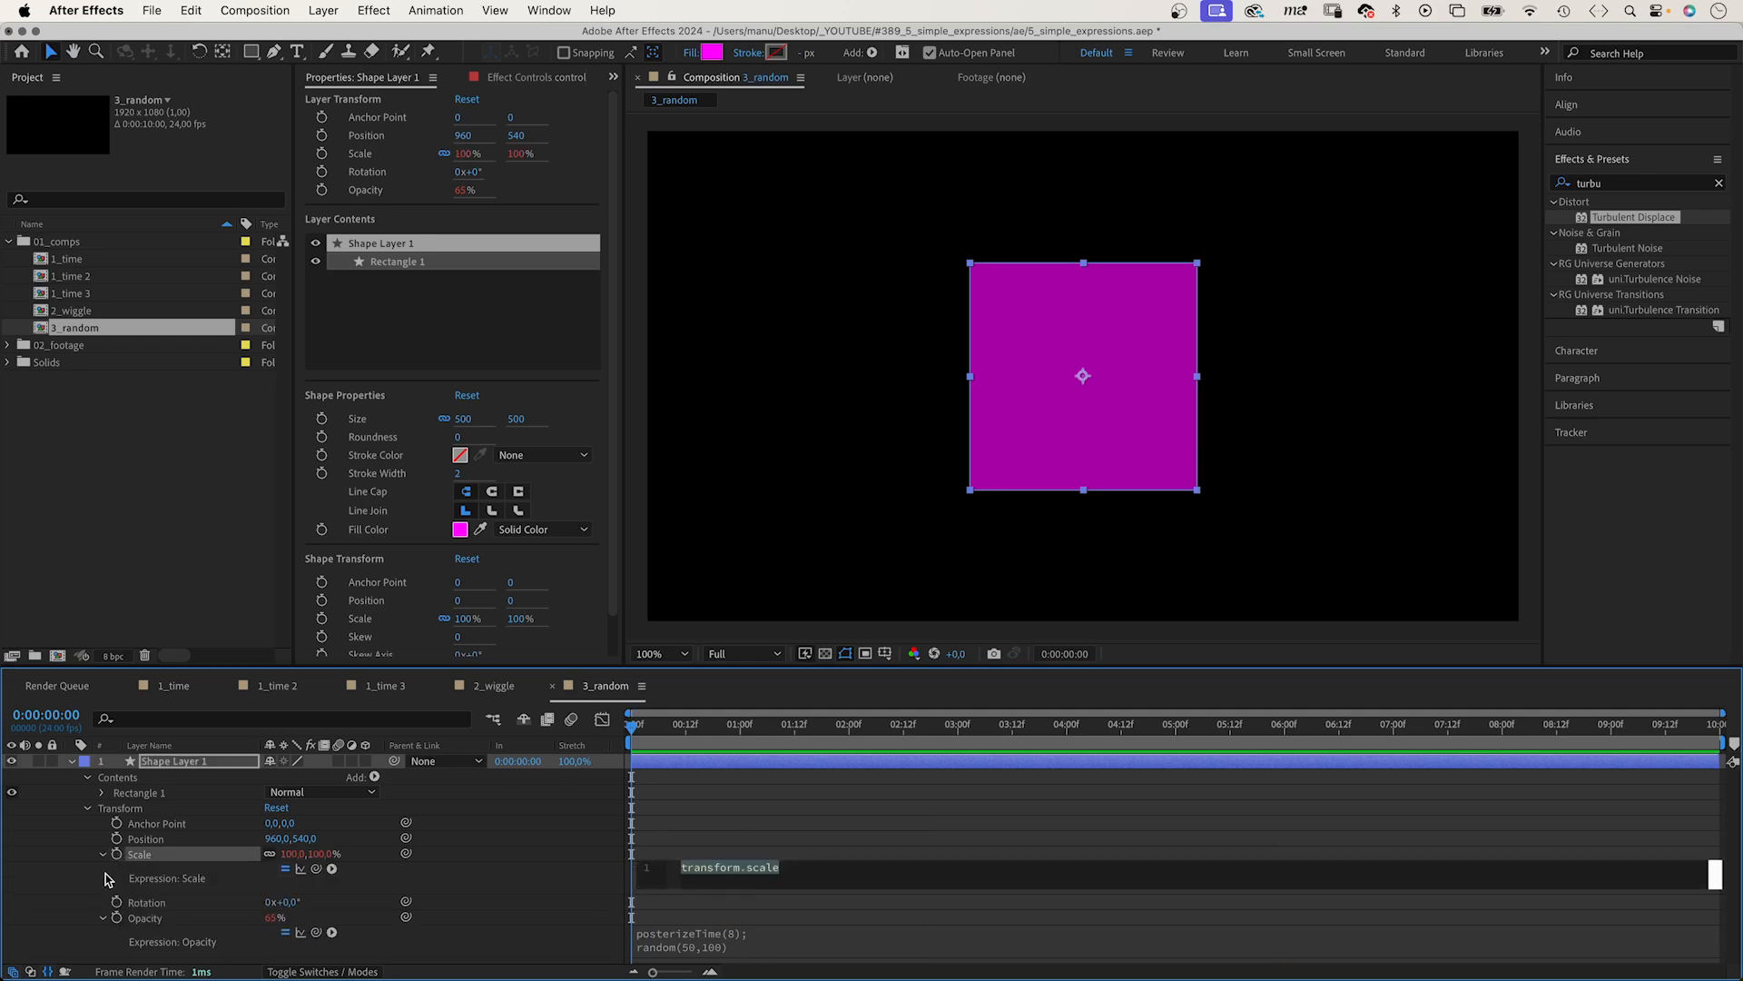
type("var x = random()")
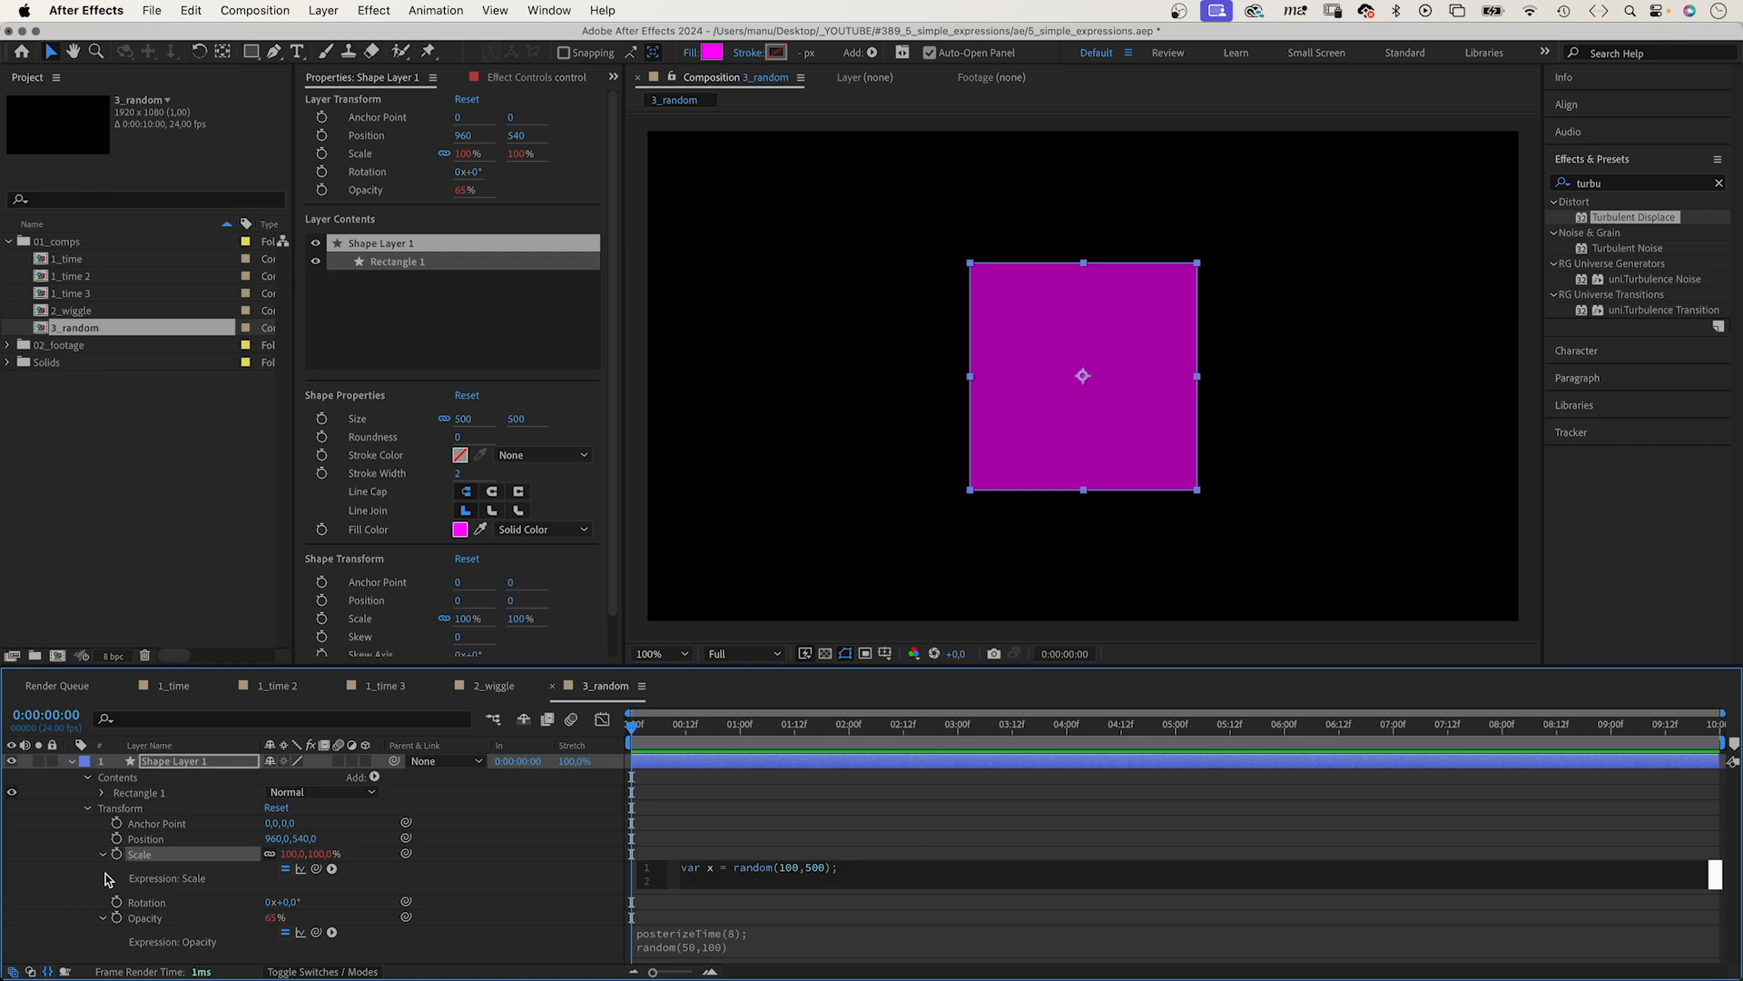
type("var y = random")
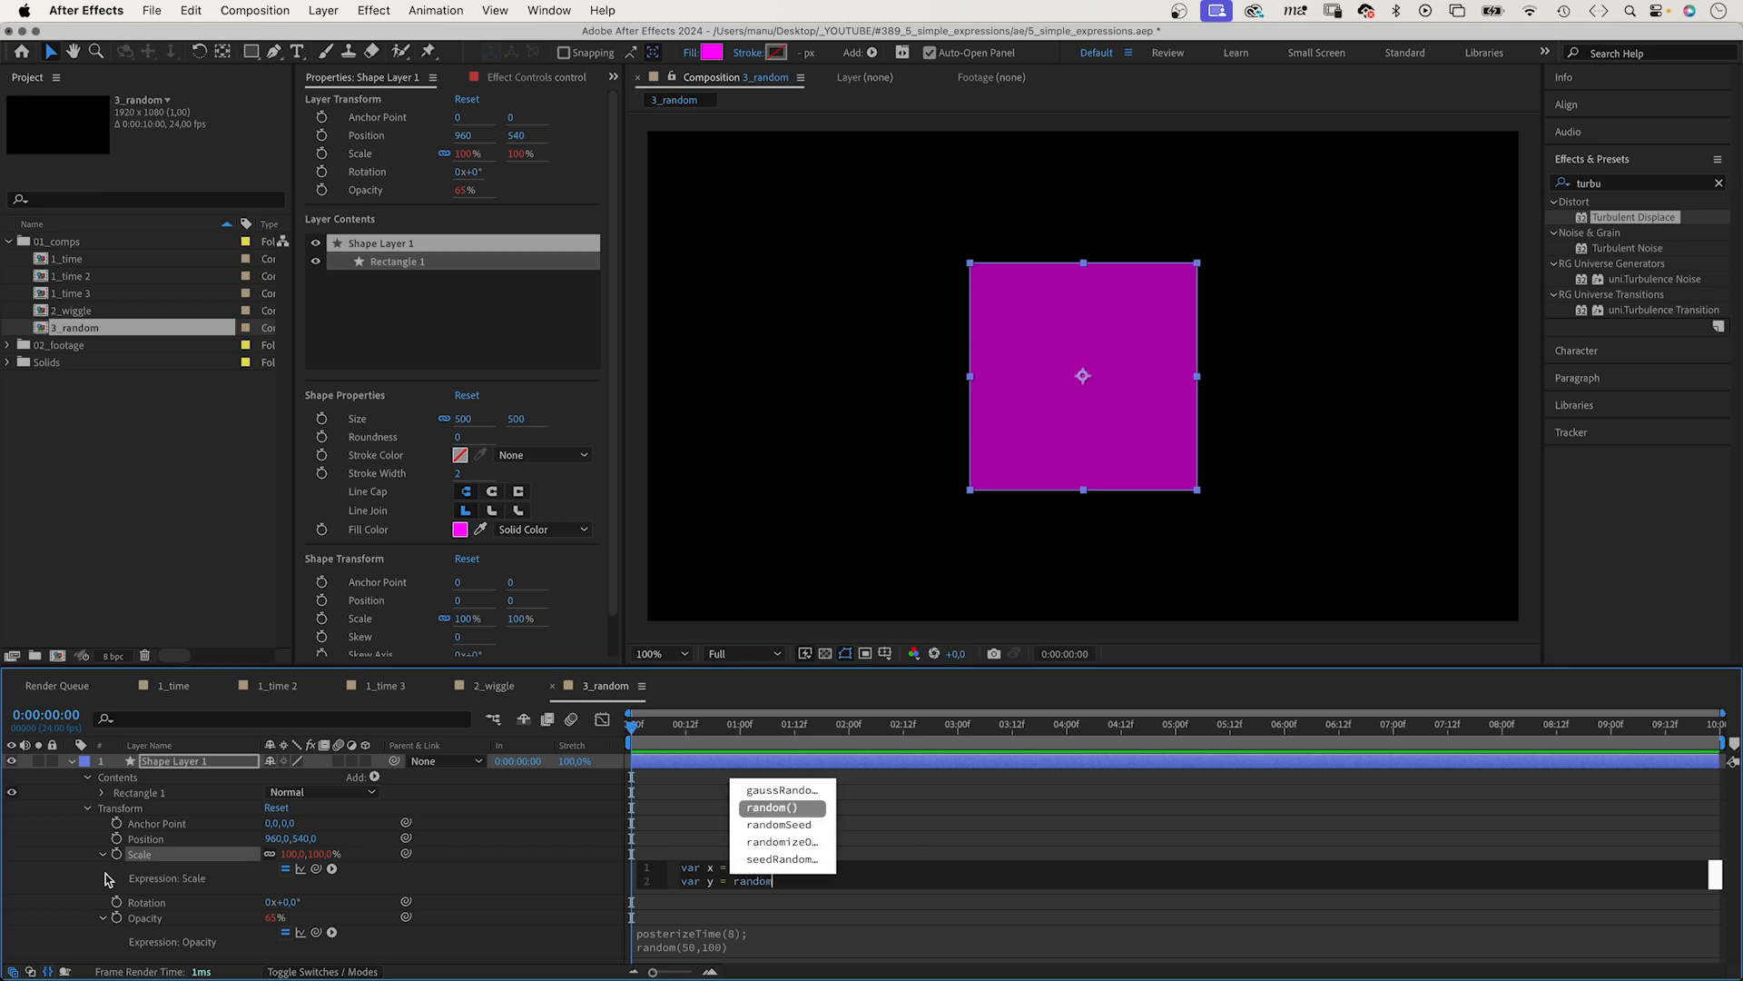
key("Return")
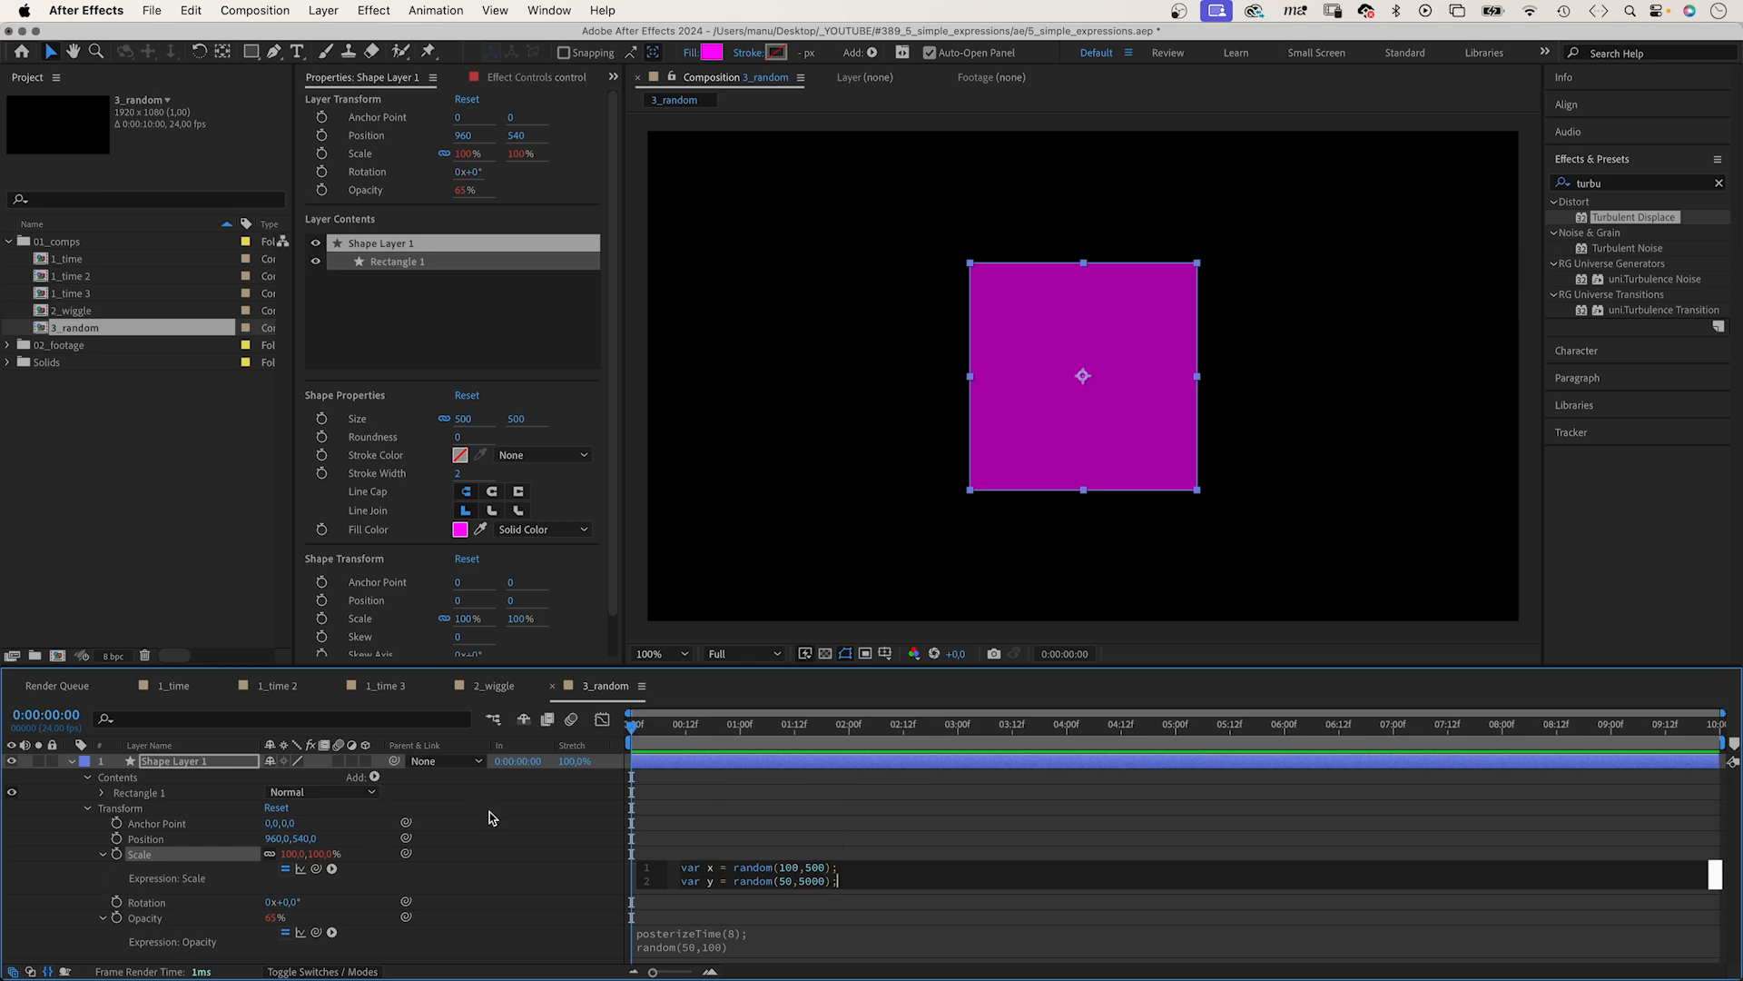
key("Return")
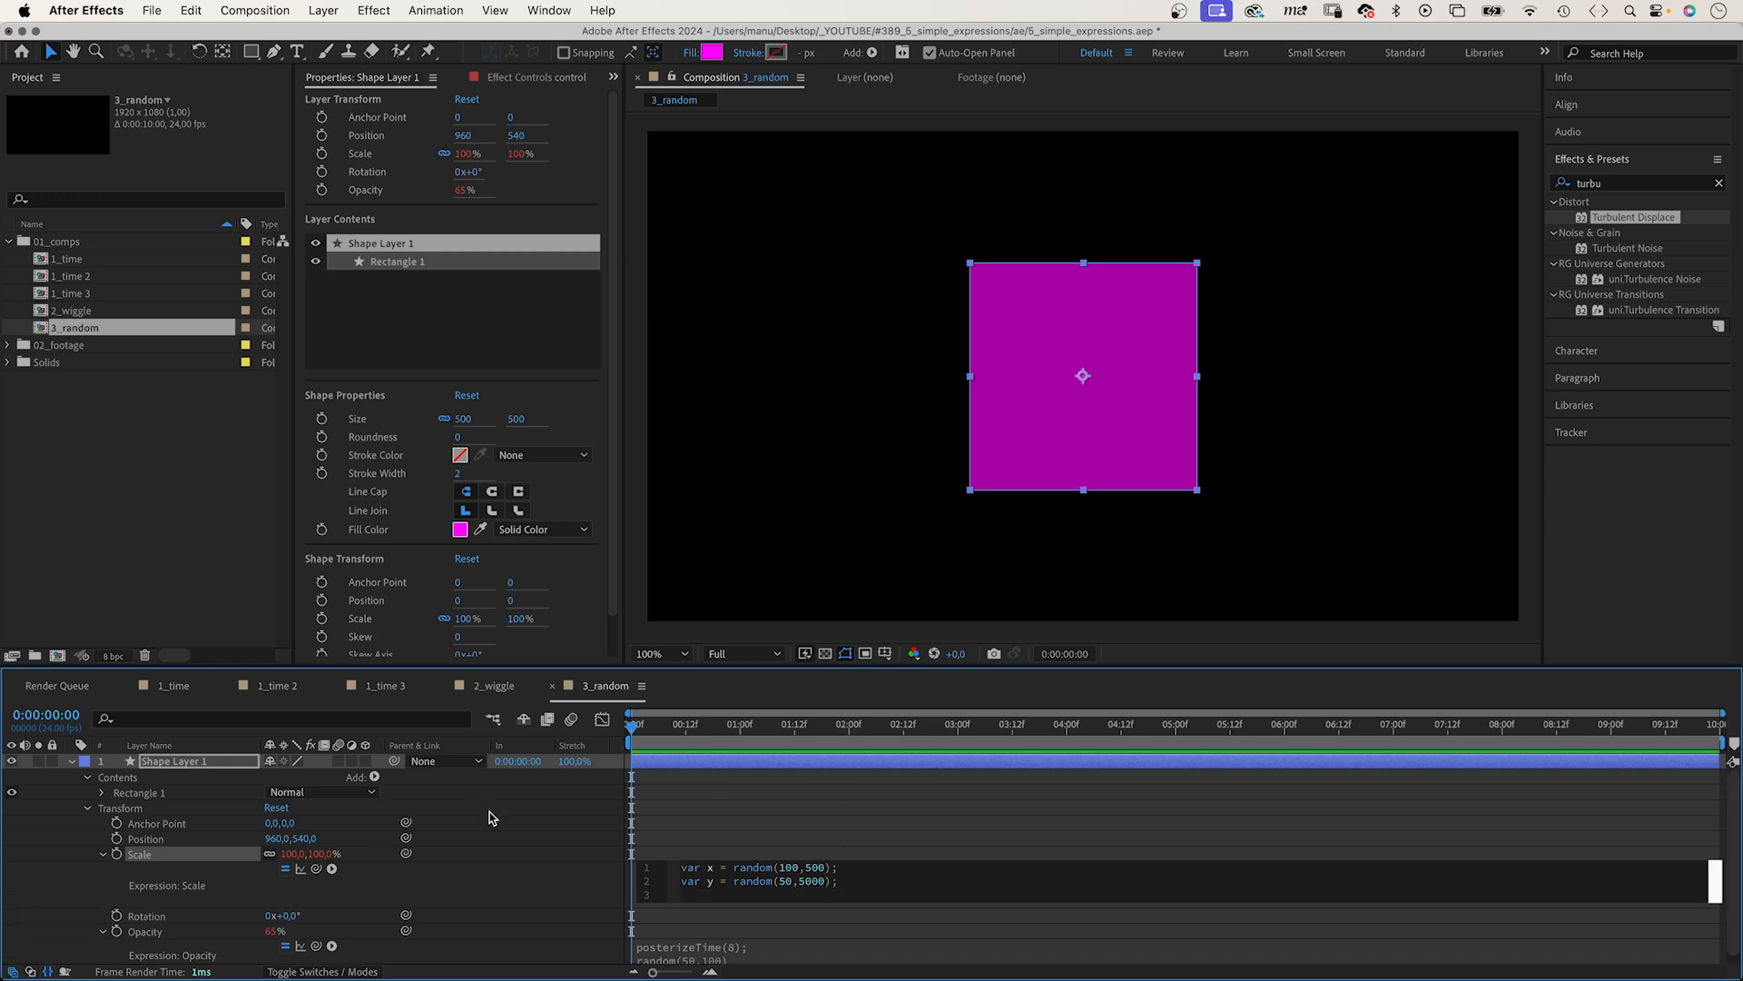
type("[x,y")
left_click(474, 897)
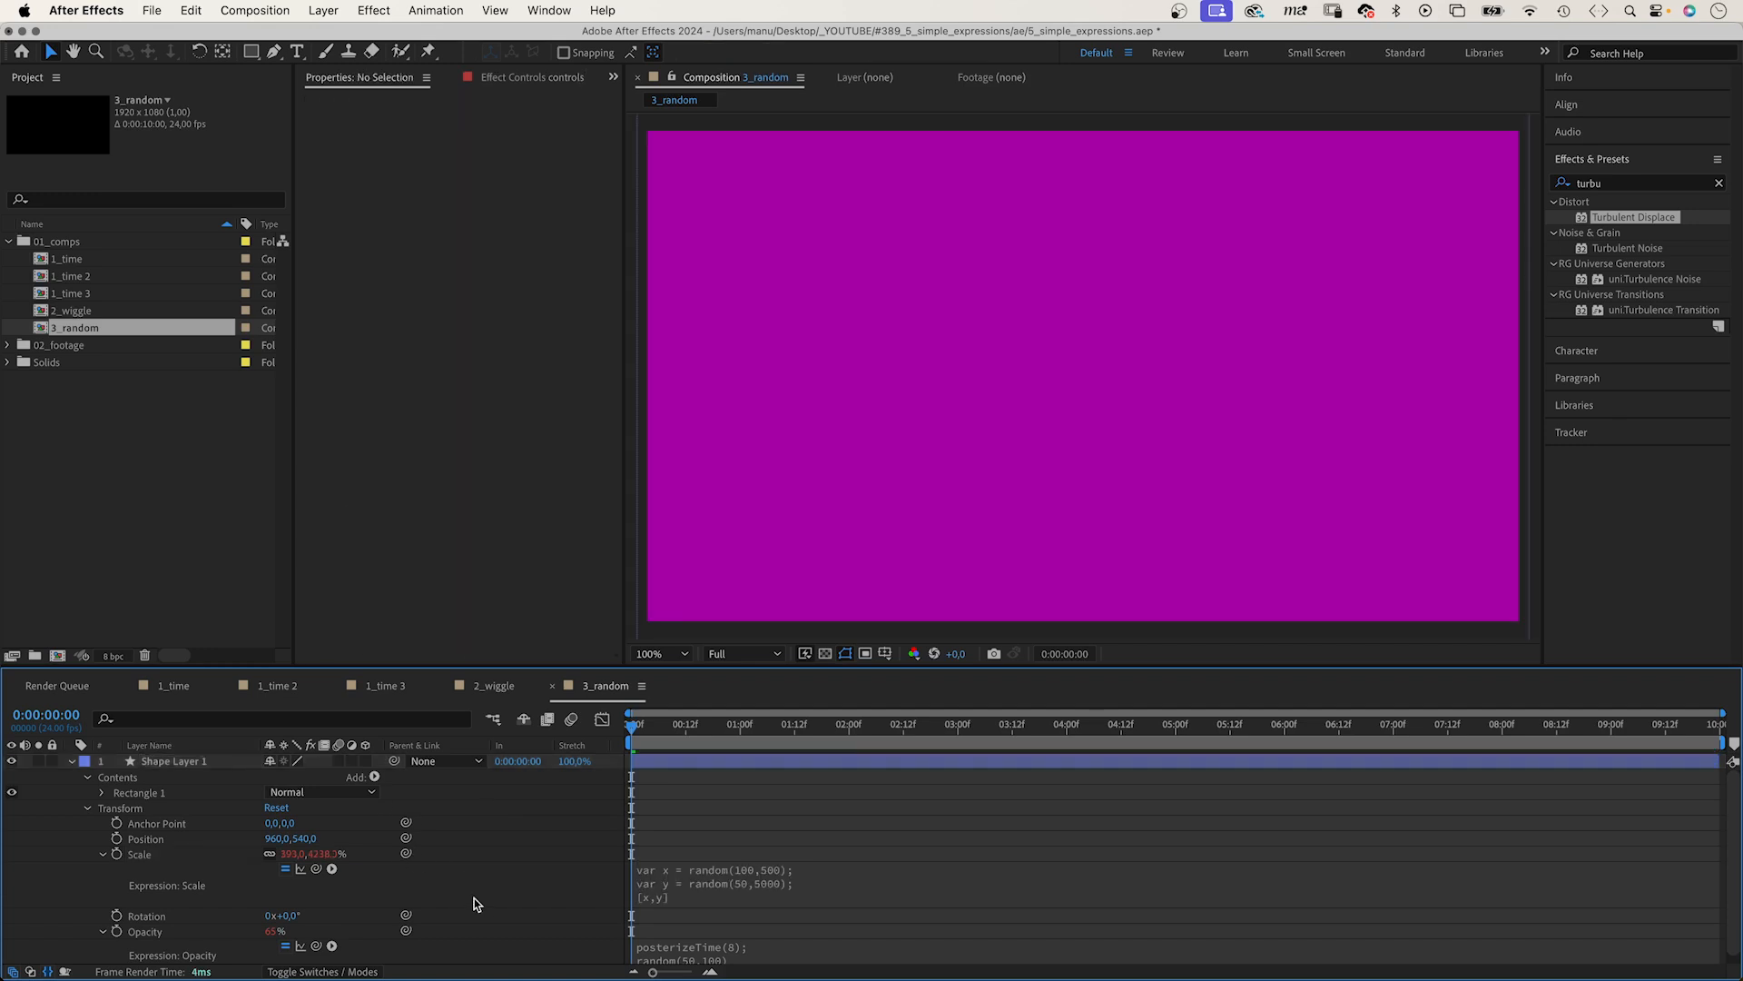
Add posterizeTime(8); as the first line of the Scale expression, change y to random(50,1000), and preview the result
key("space")
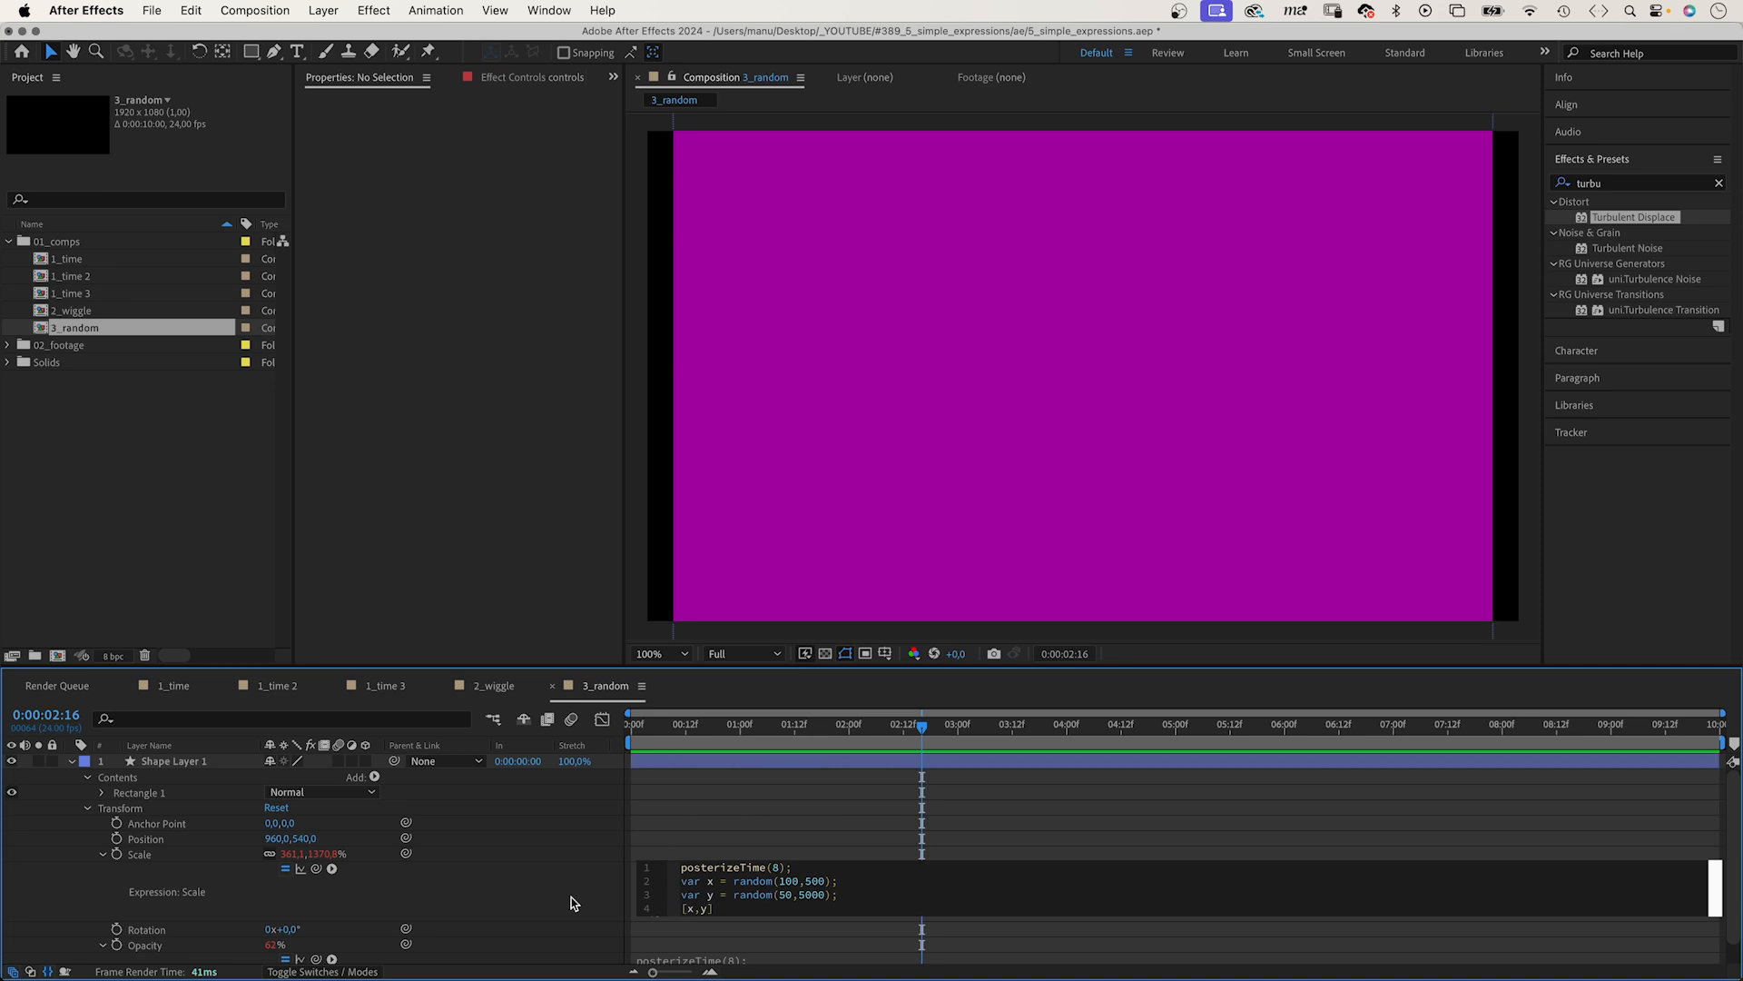
left_click(570, 897)
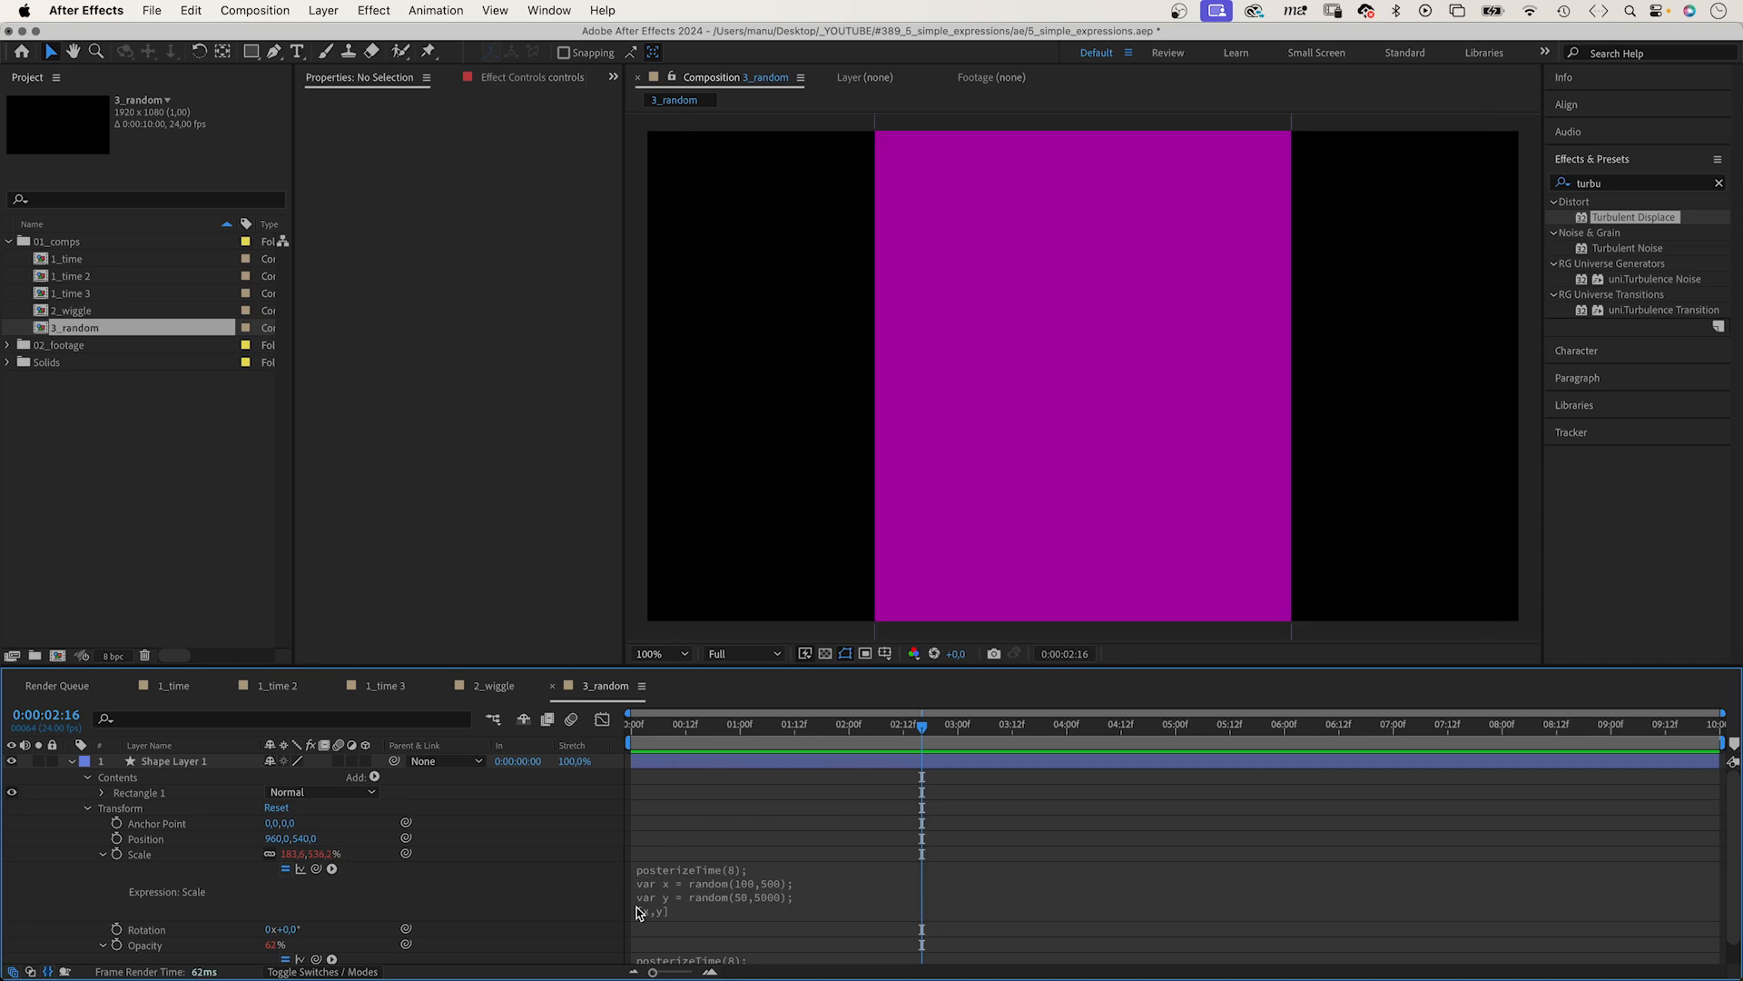
left_click(759, 894)
left_click(803, 896)
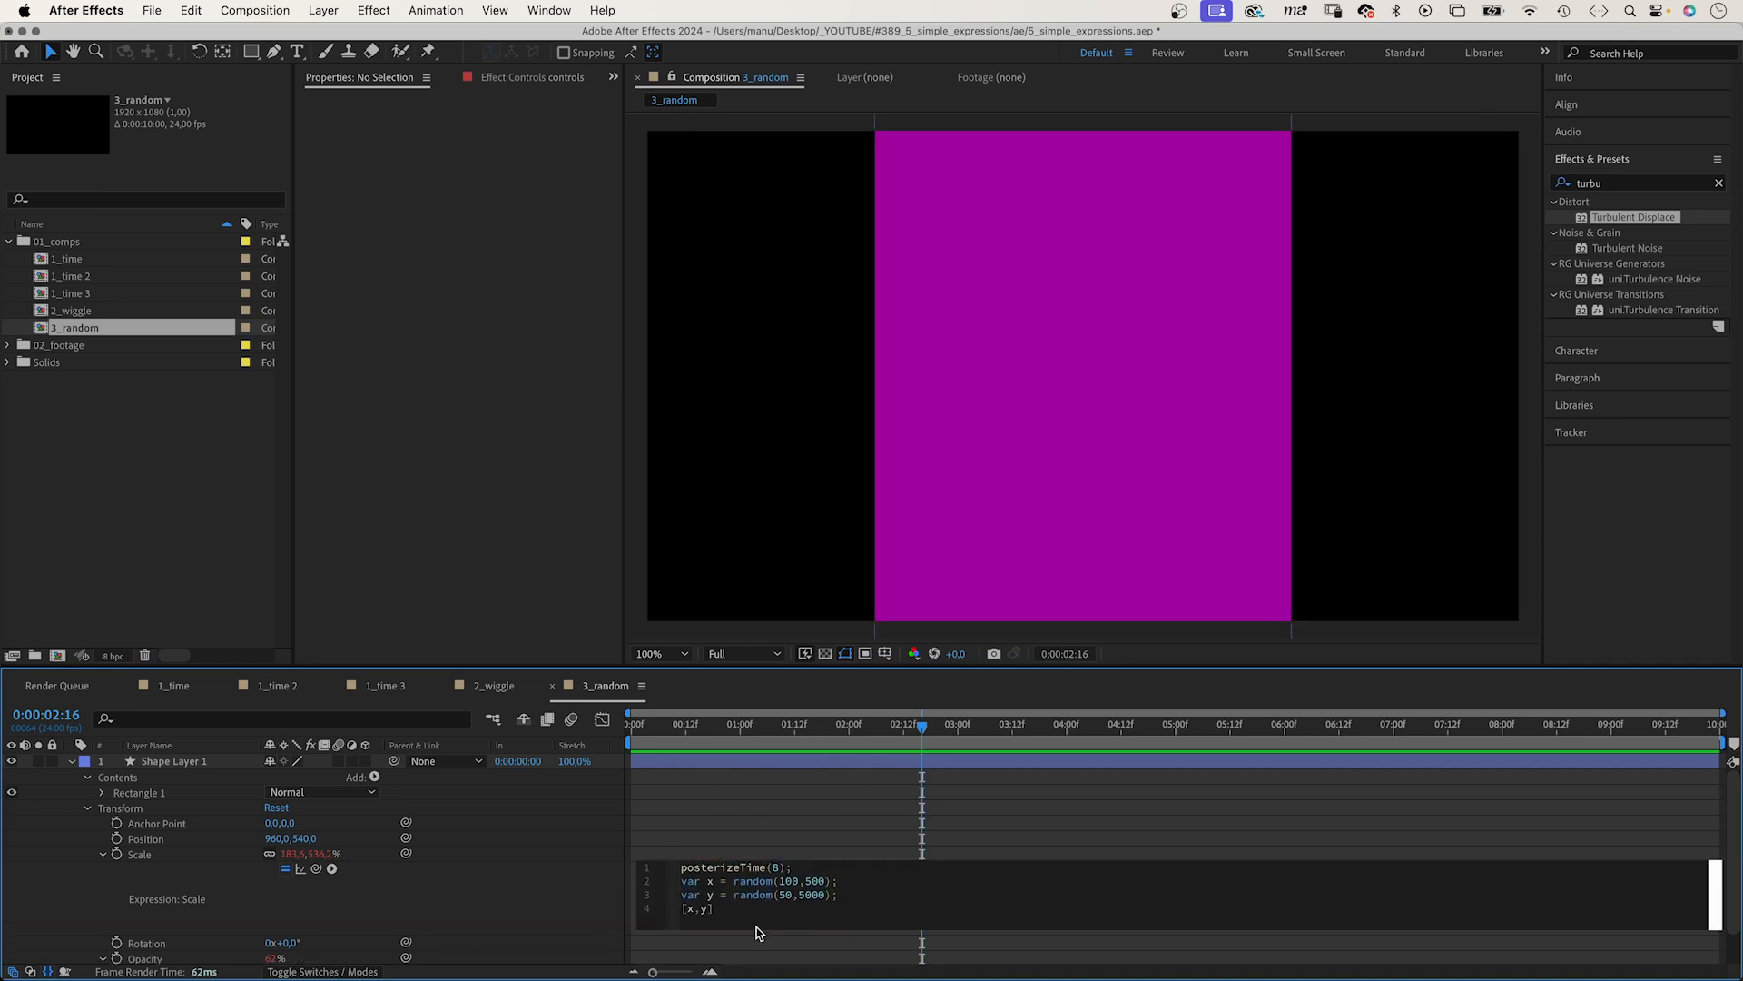
key("BackSpace")
type("1")
left_click(378, 918)
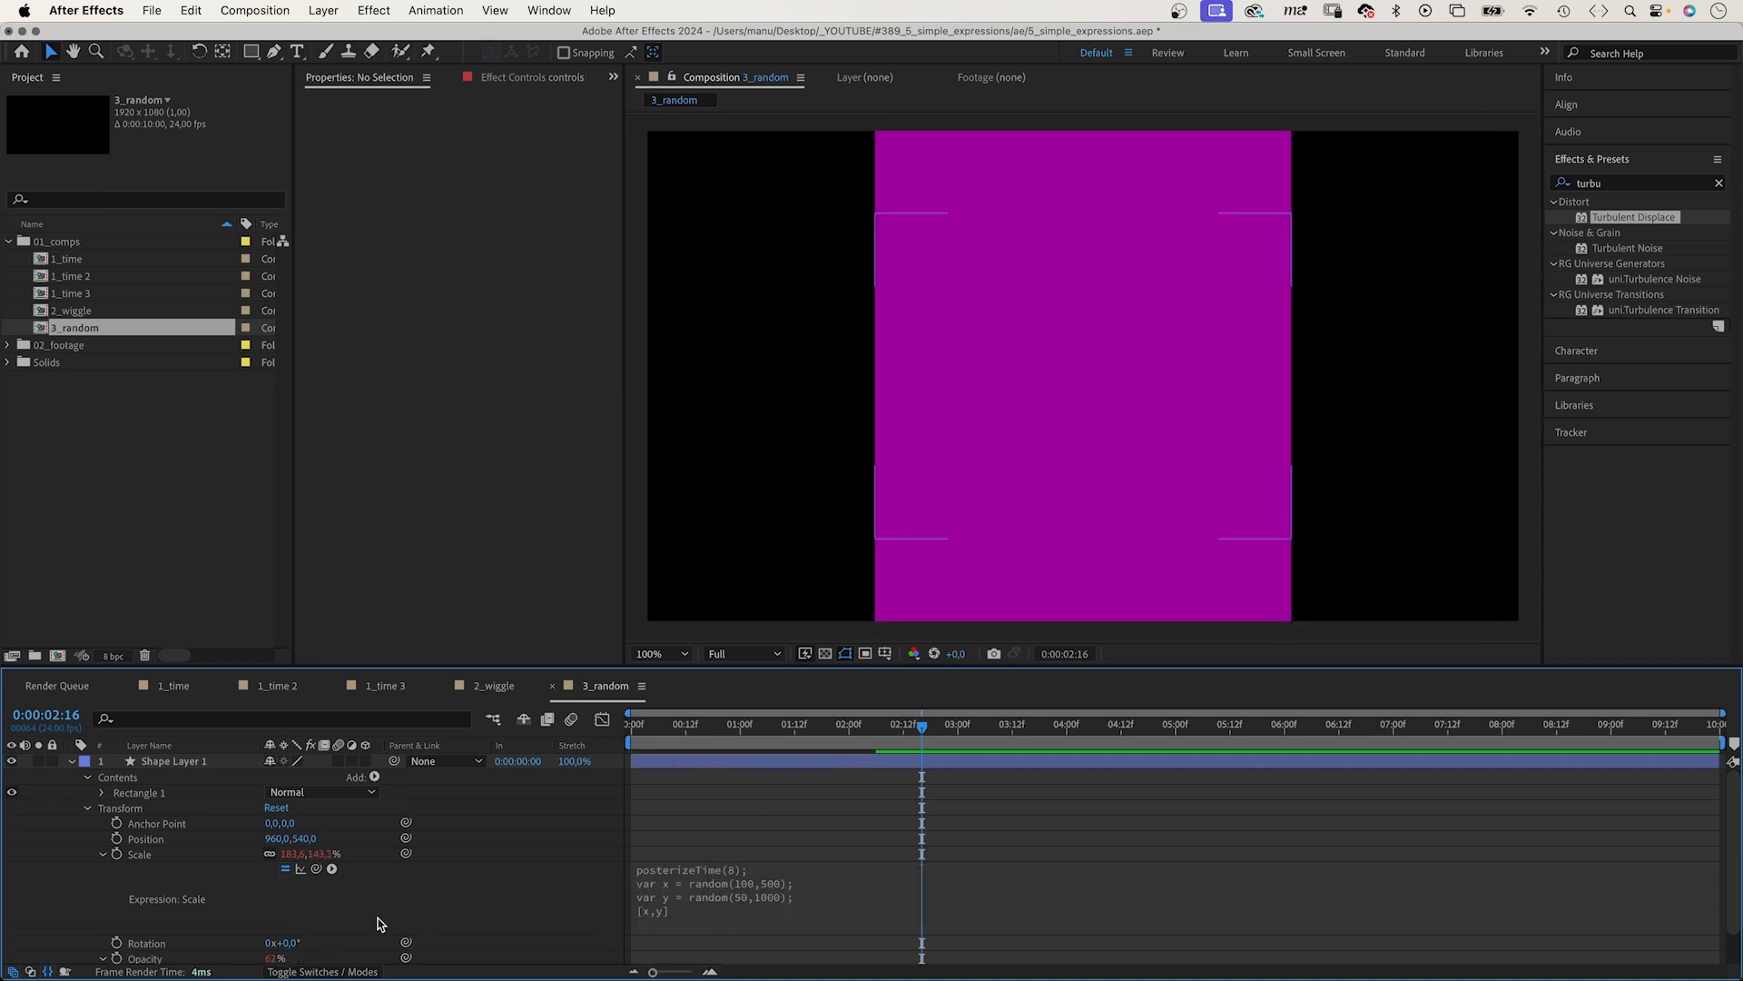
key("space")
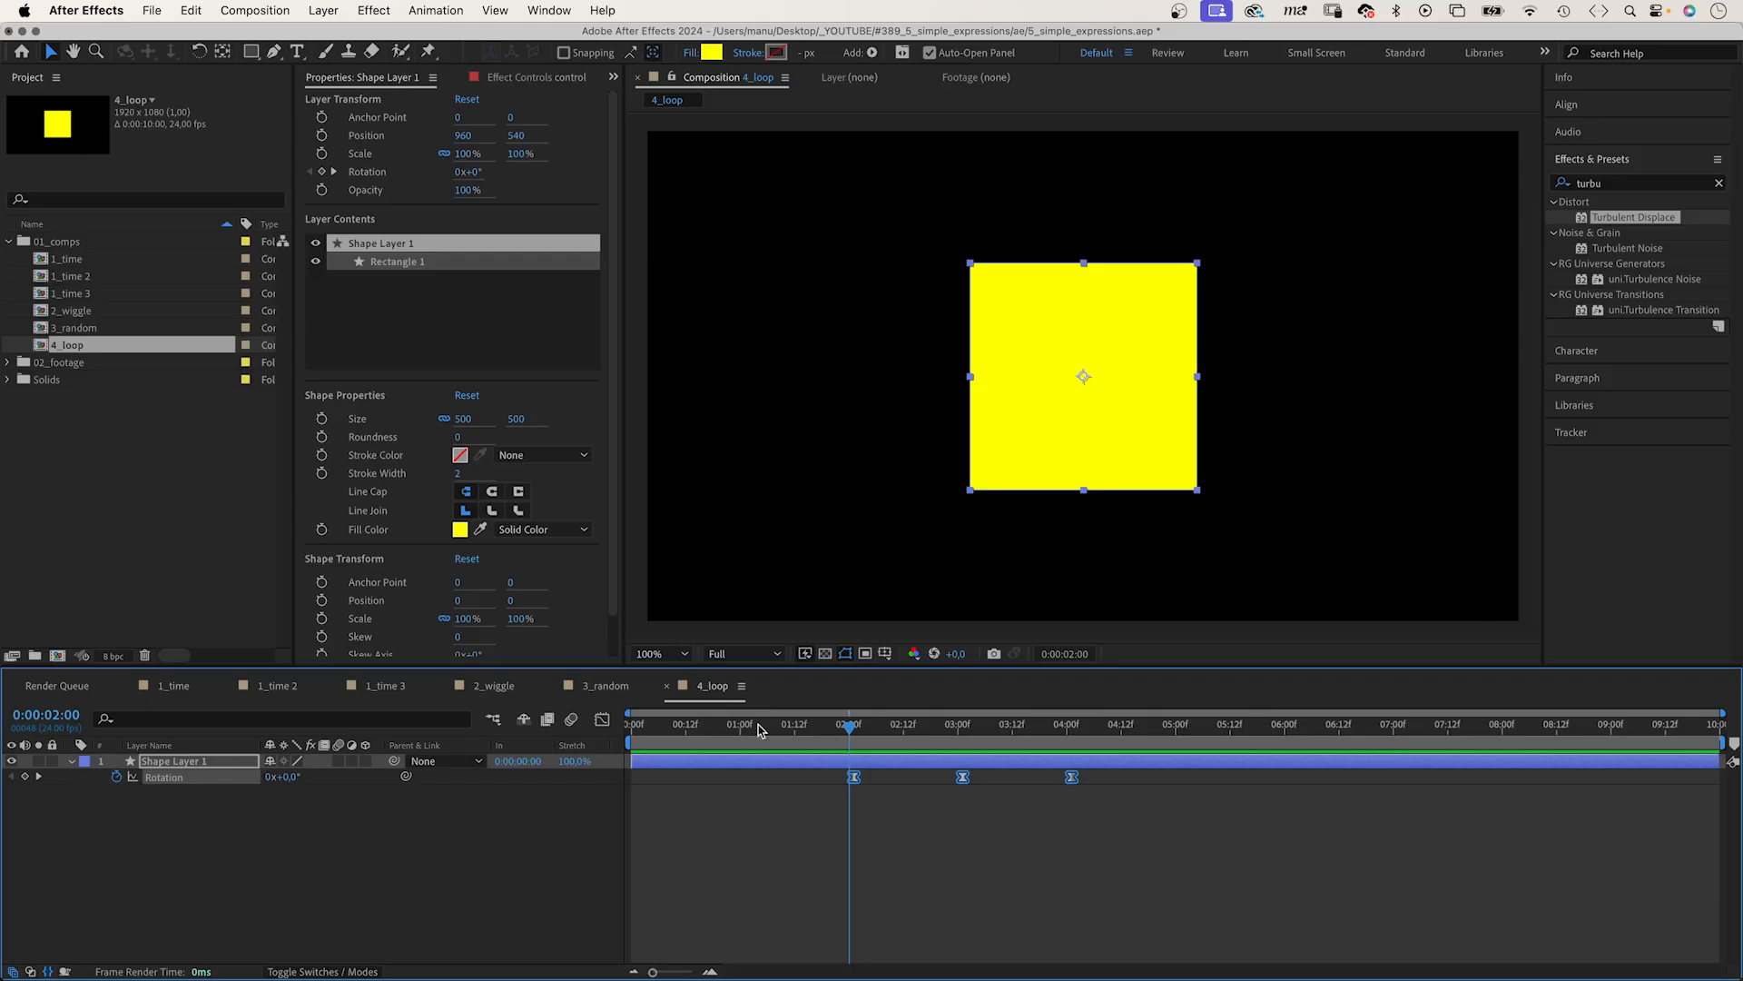
Preview the yellow square's keyframed rotation in the 4_loop composition and add the expression loopIn() to its Rotation
key("space")
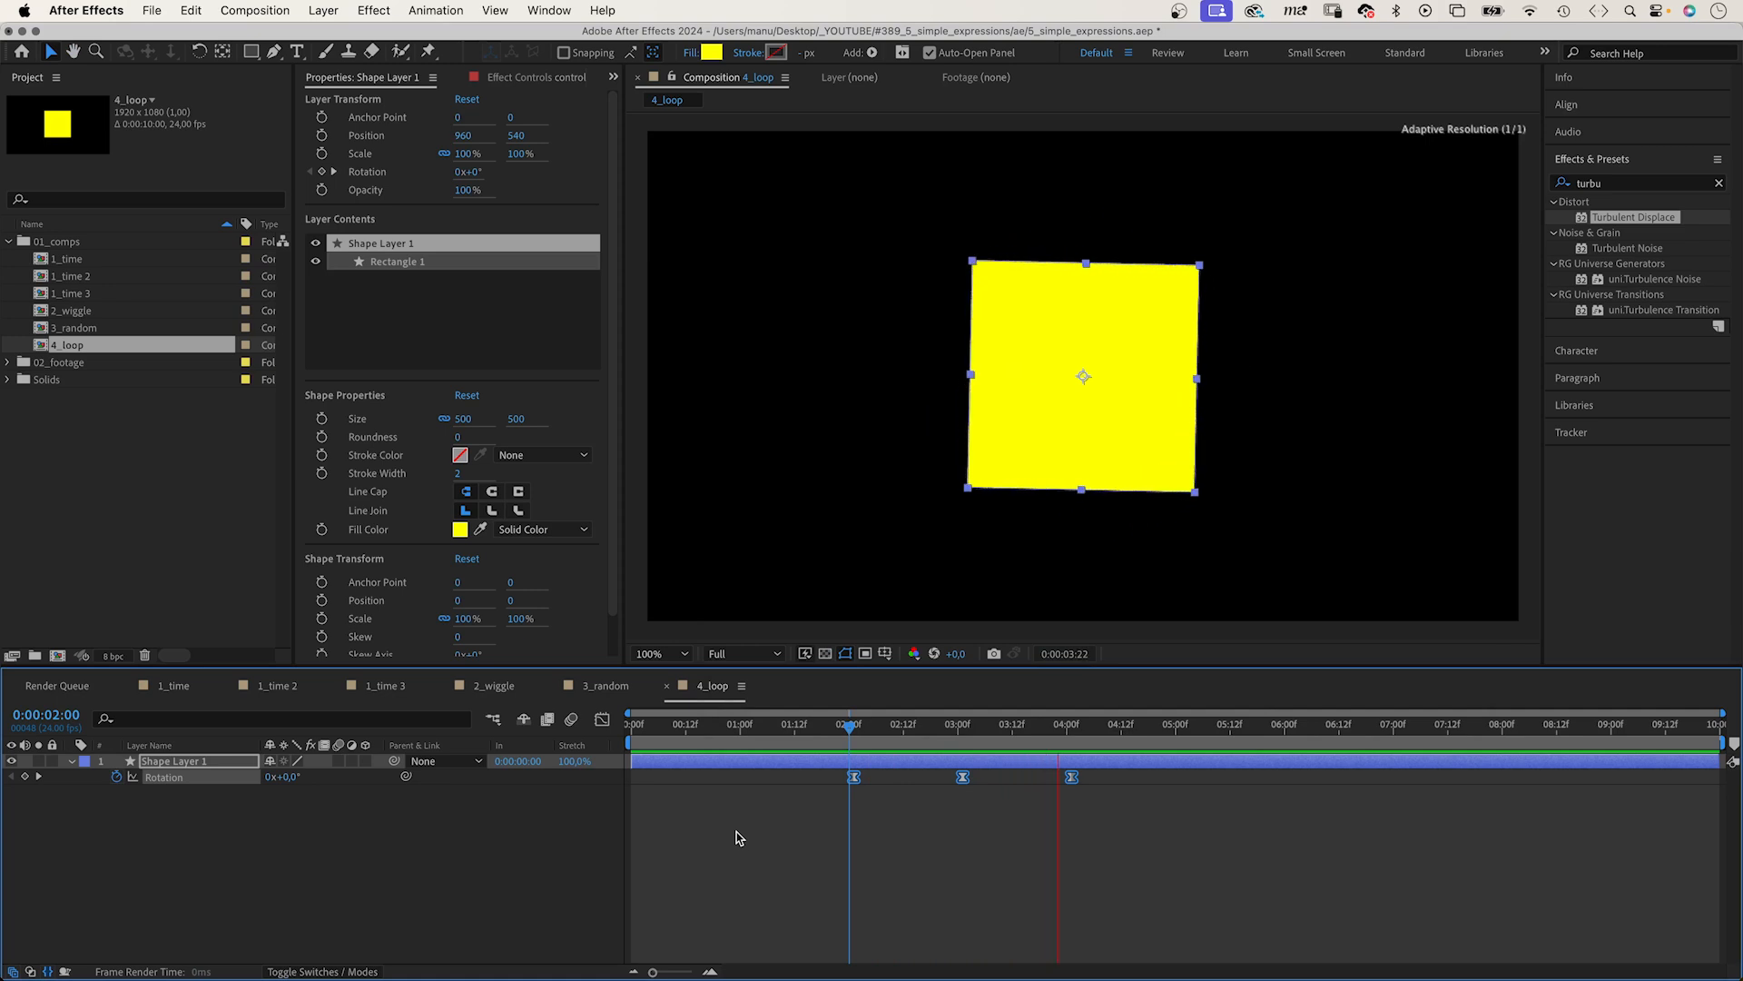
key("space")
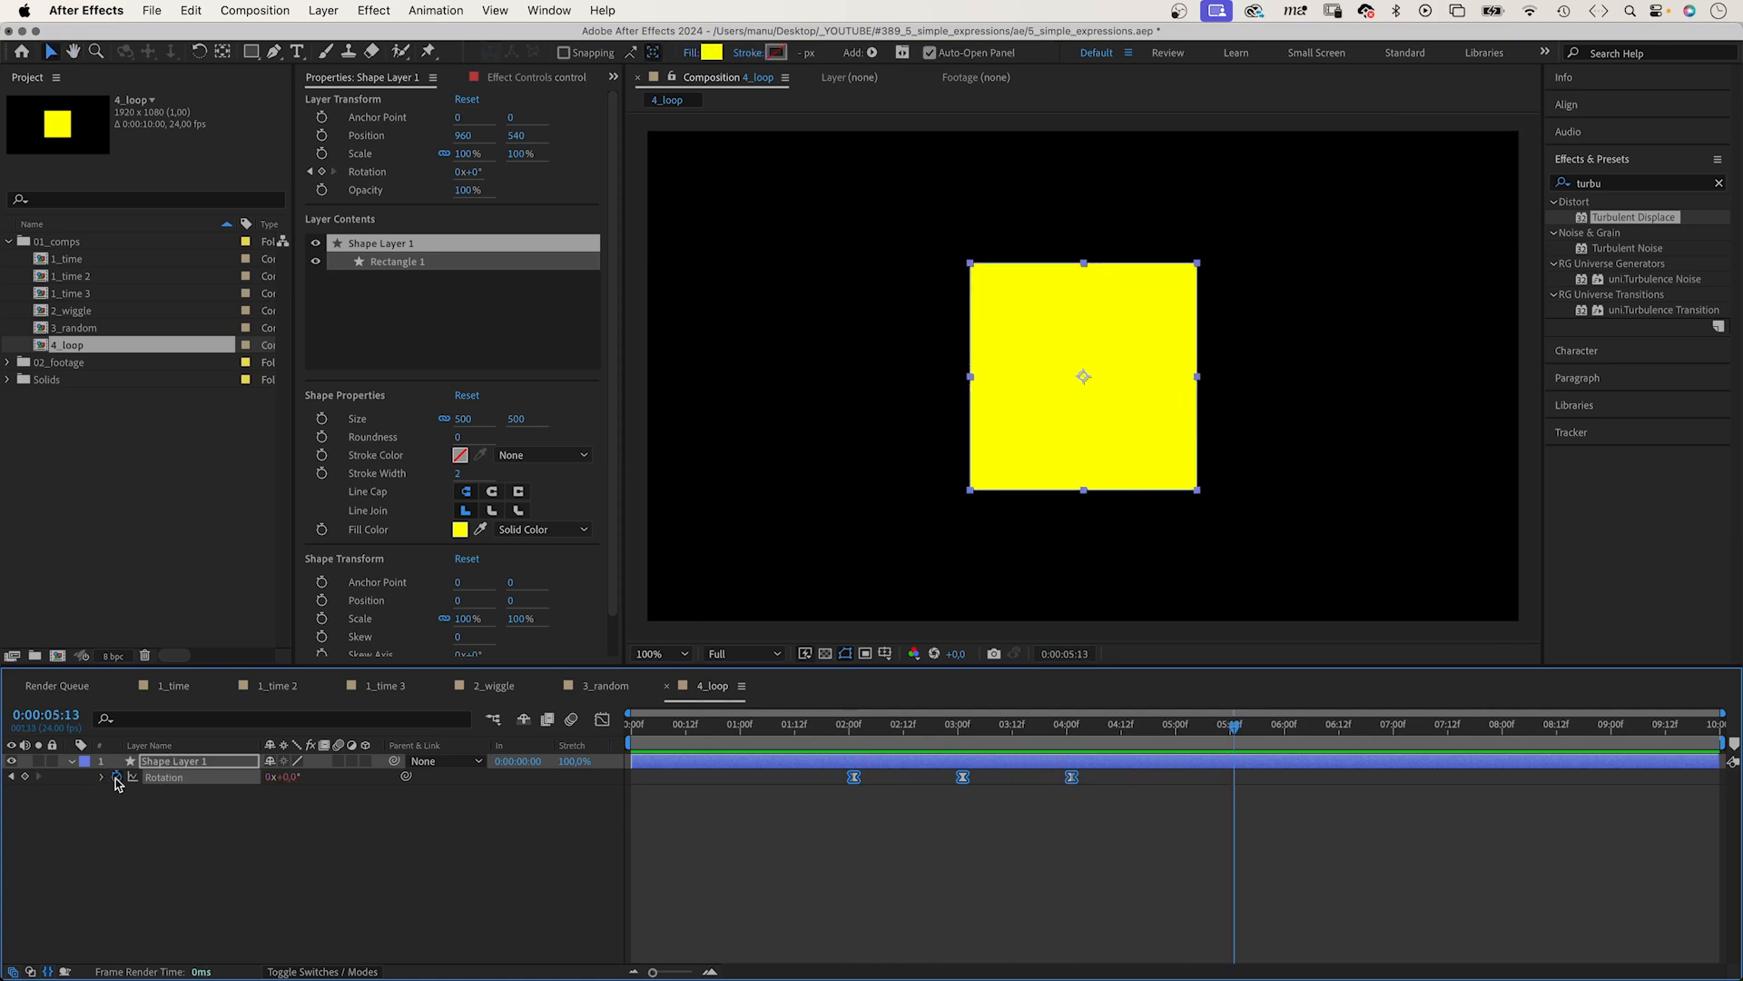
left_click(116, 776, "alt")
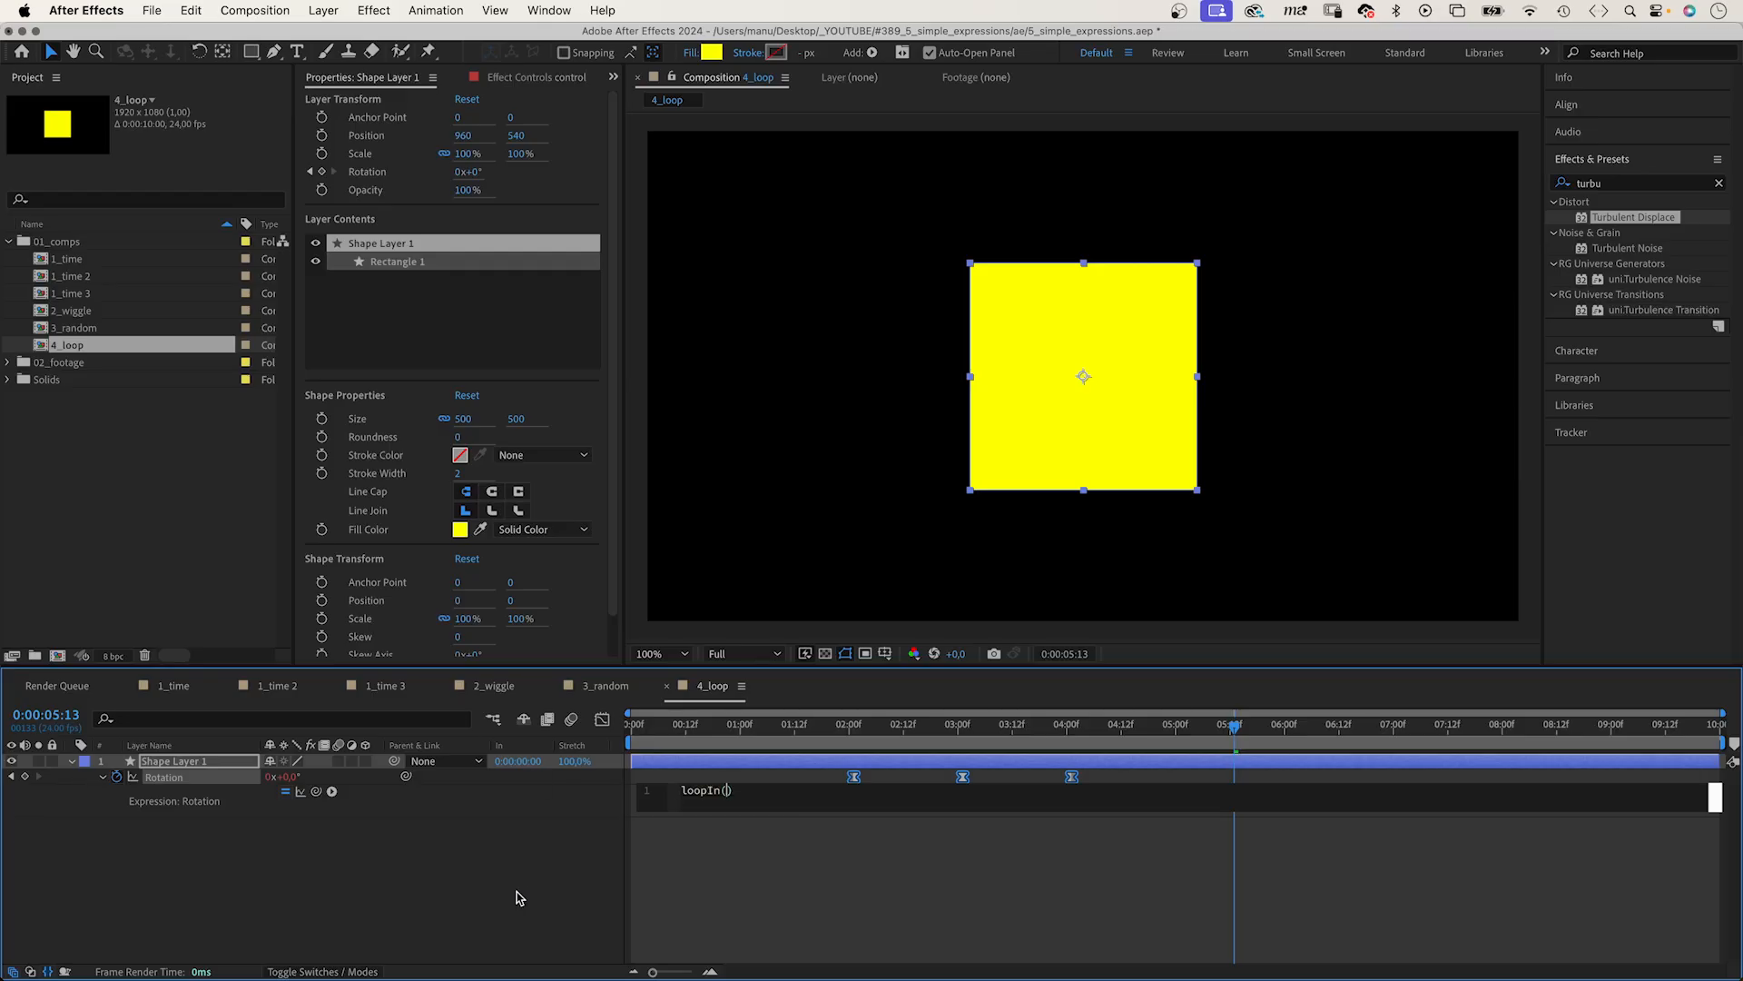
left_click(657, 759)
key("space")
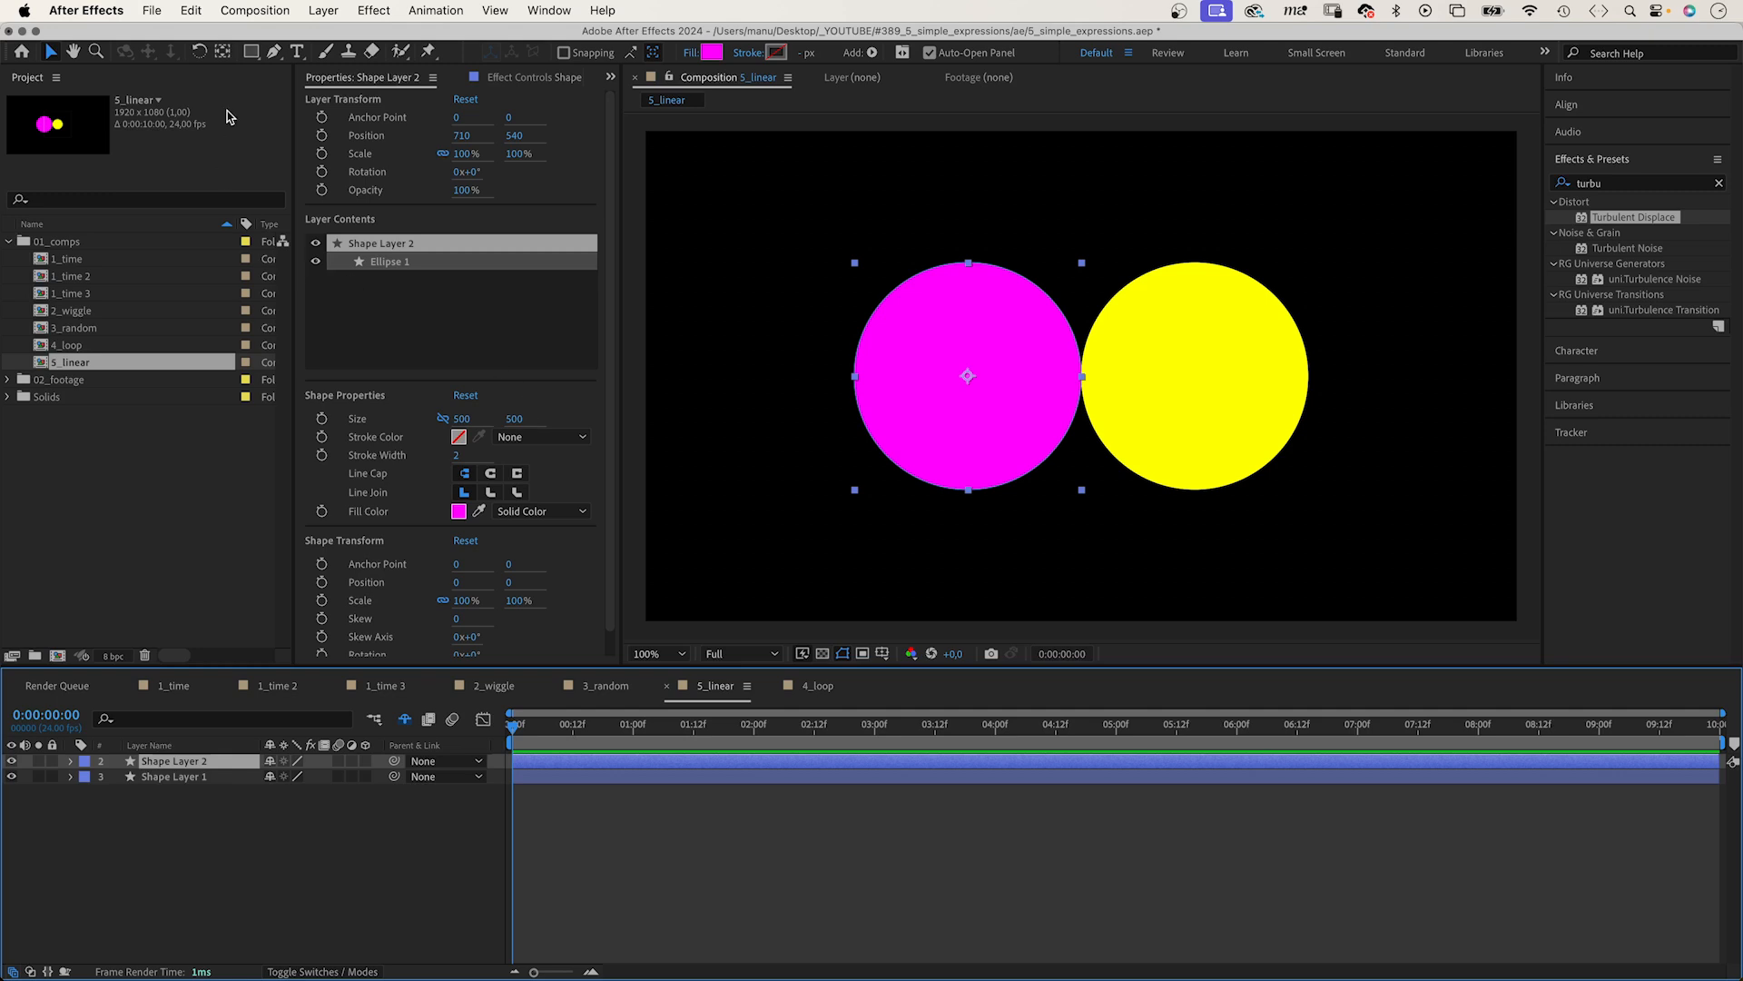
In the 5_linear composition, move the anchor points of the magenta and yellow circles to the point where the circles touch
left_click(223, 51)
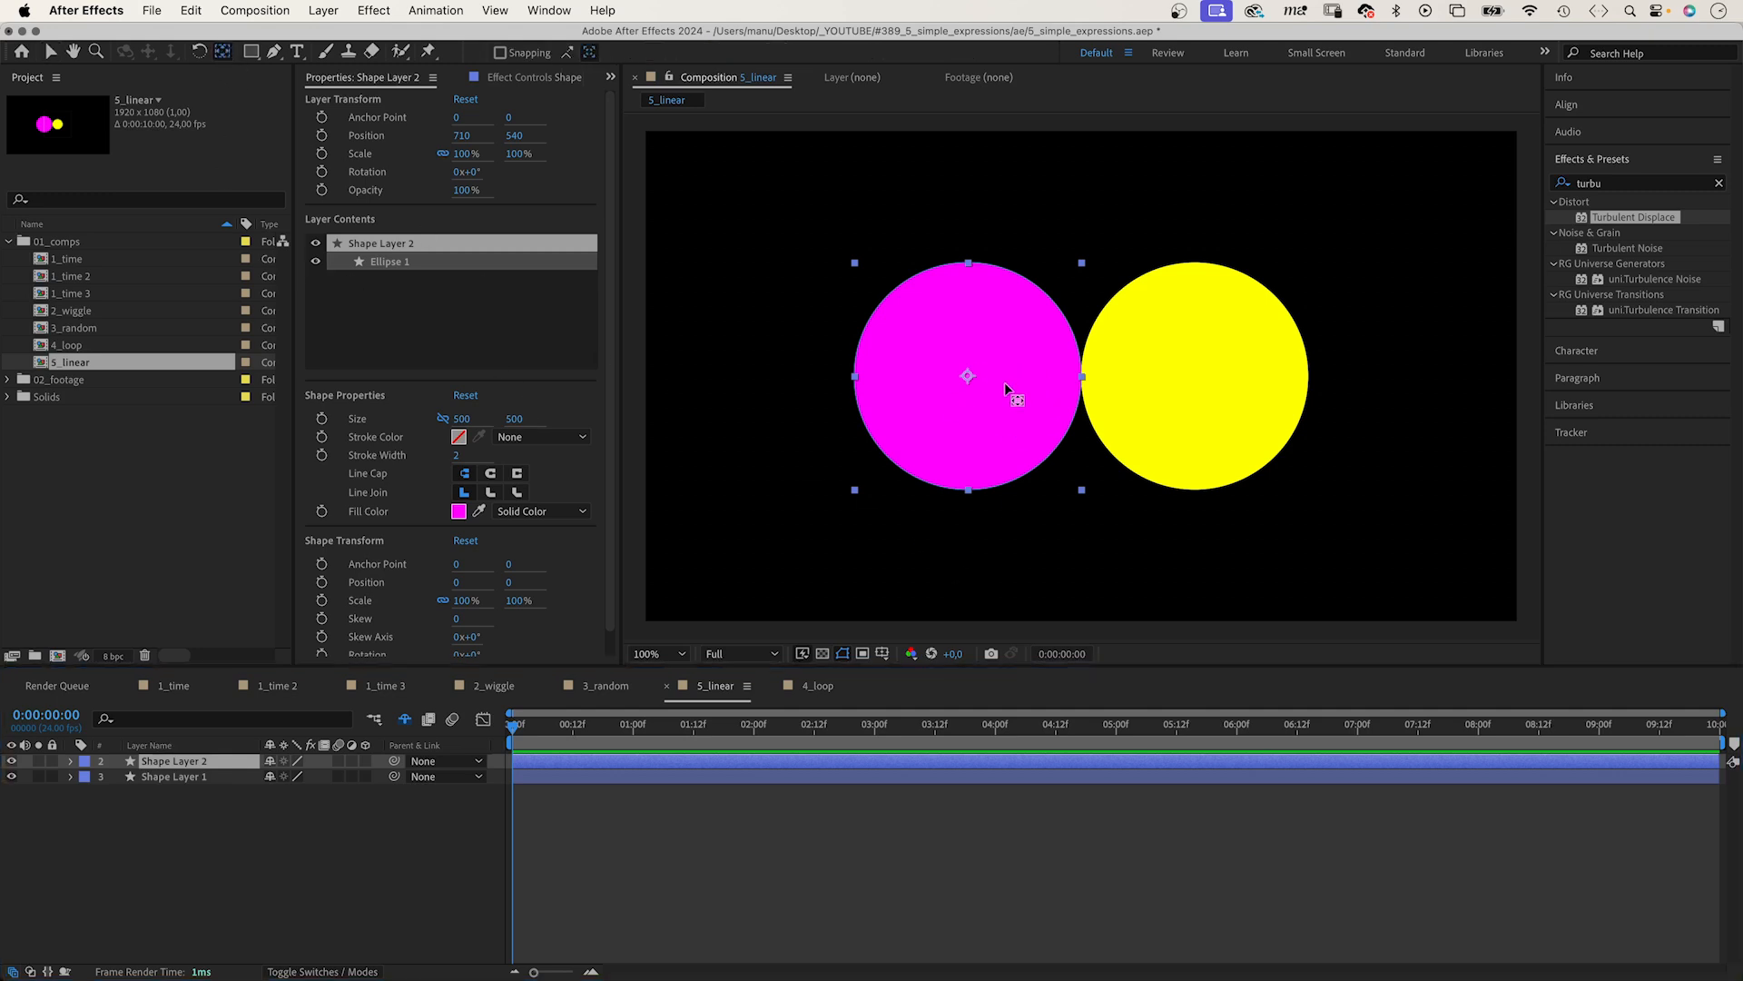
left_click_drag(968, 376, 1081, 375)
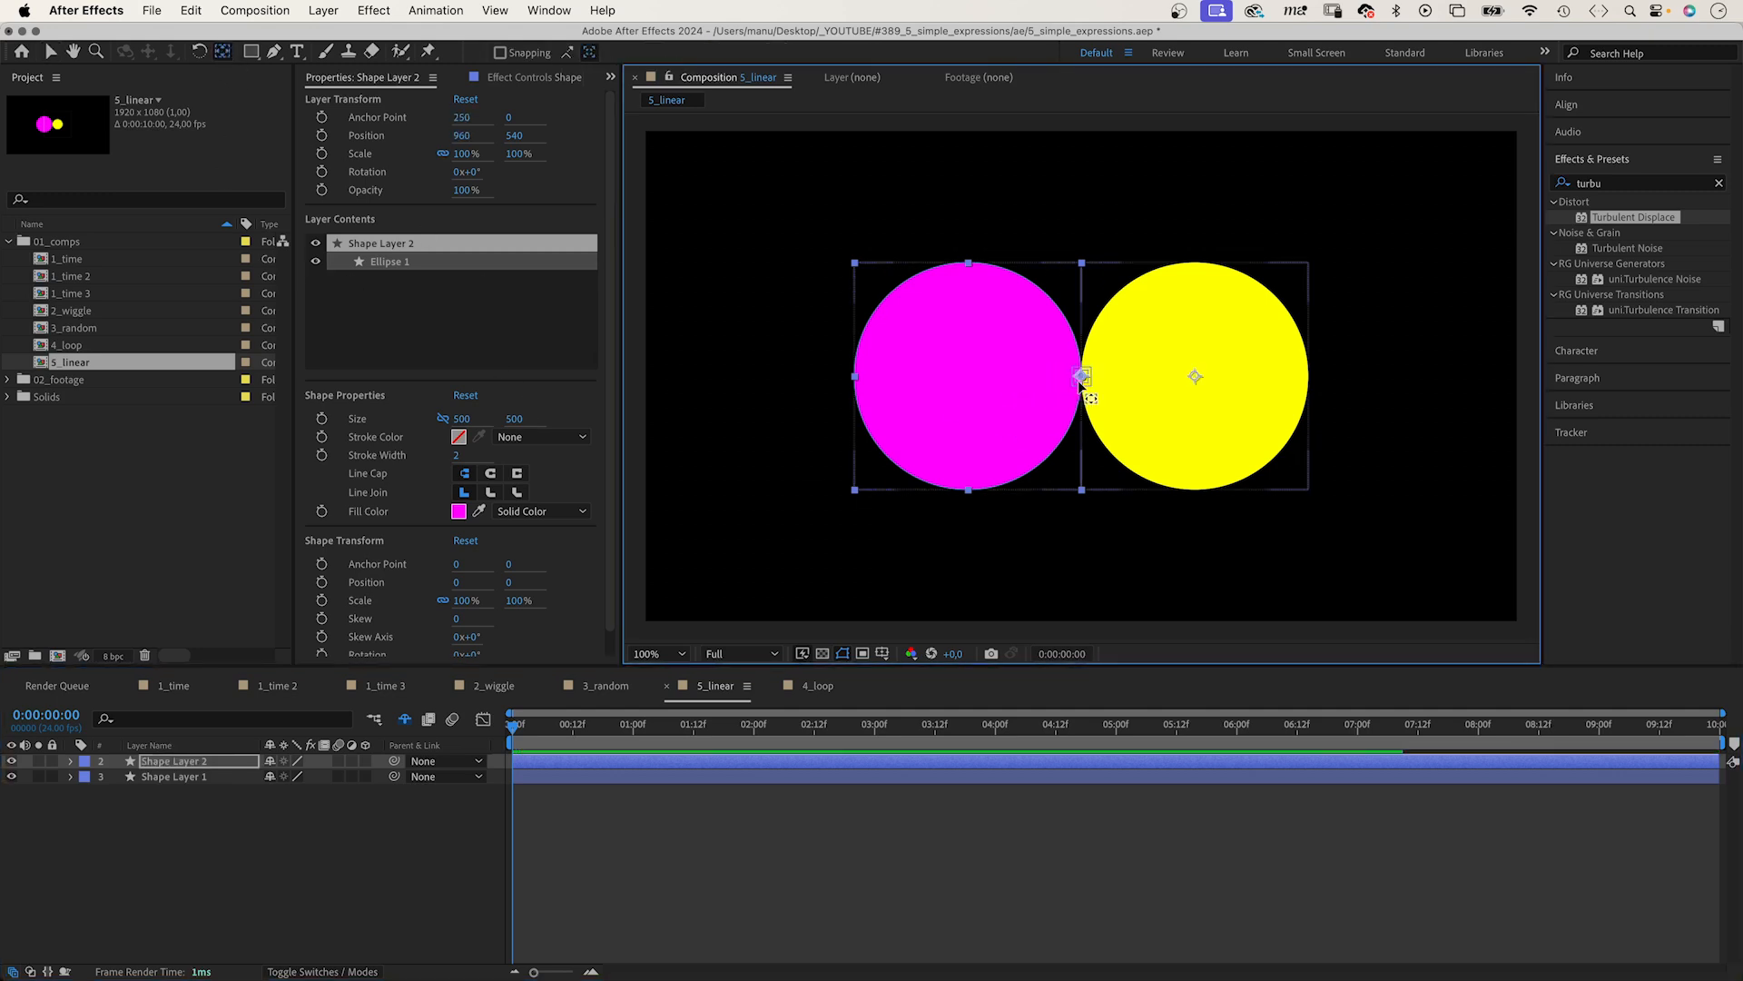
left_click(172, 777)
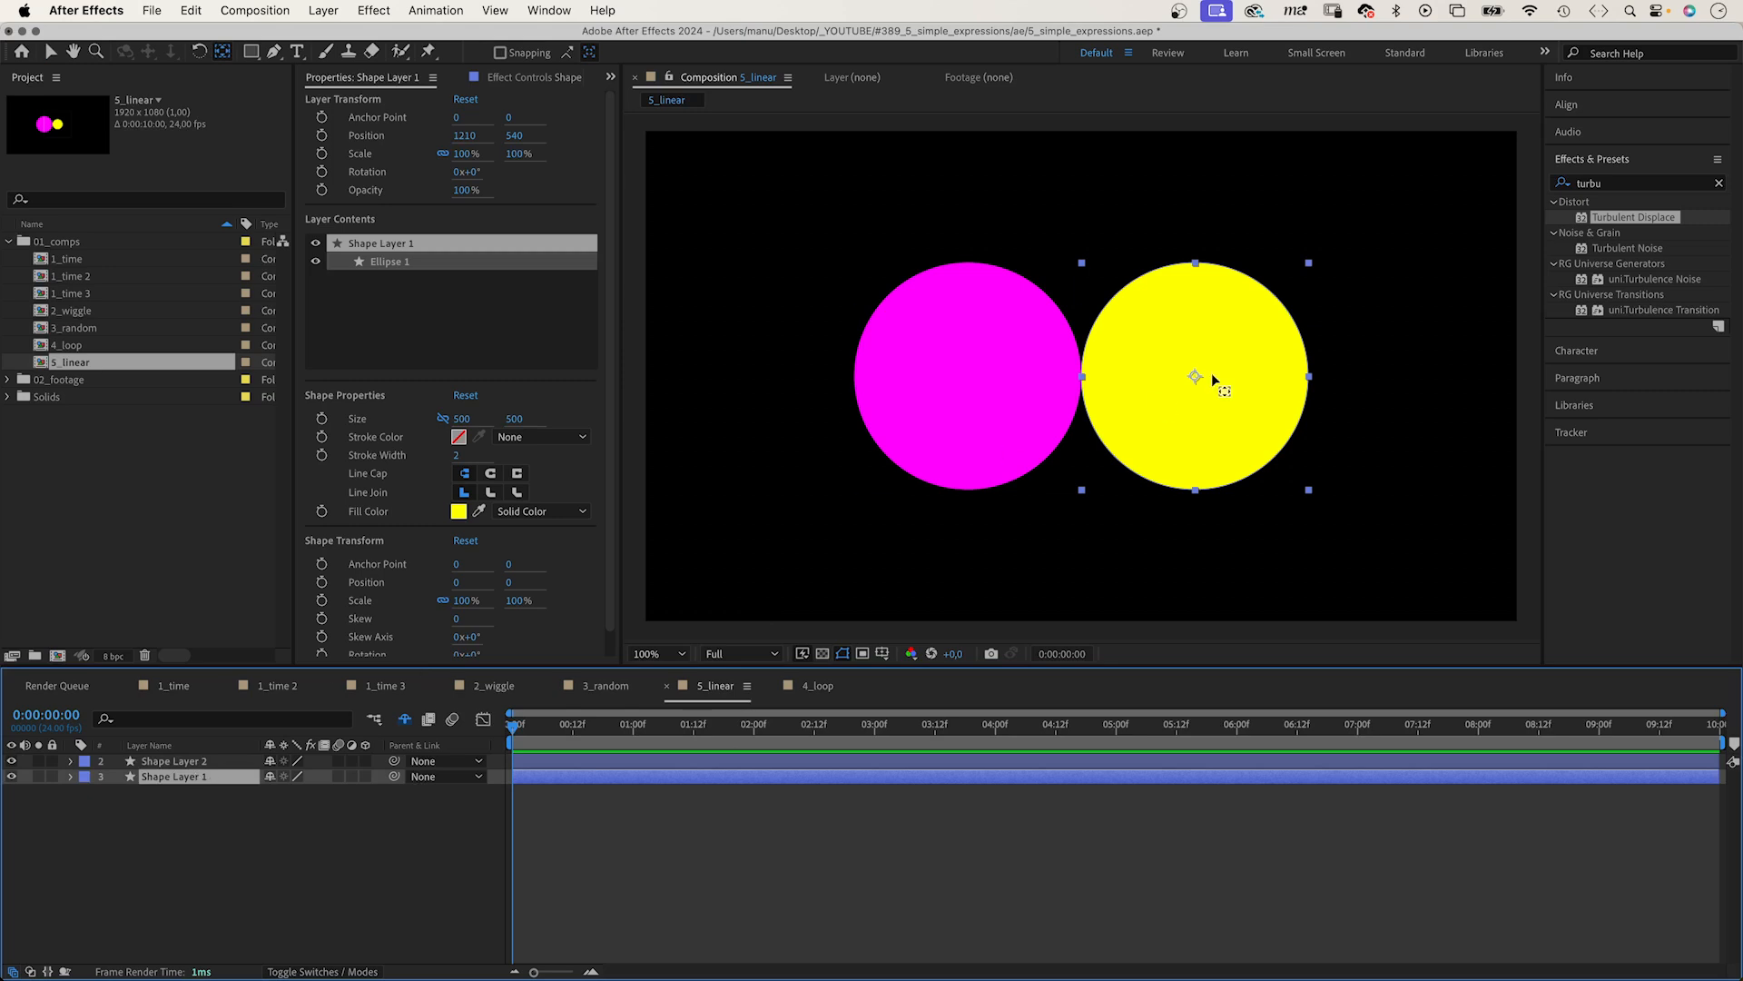
left_click_drag(1196, 376, 1081, 376)
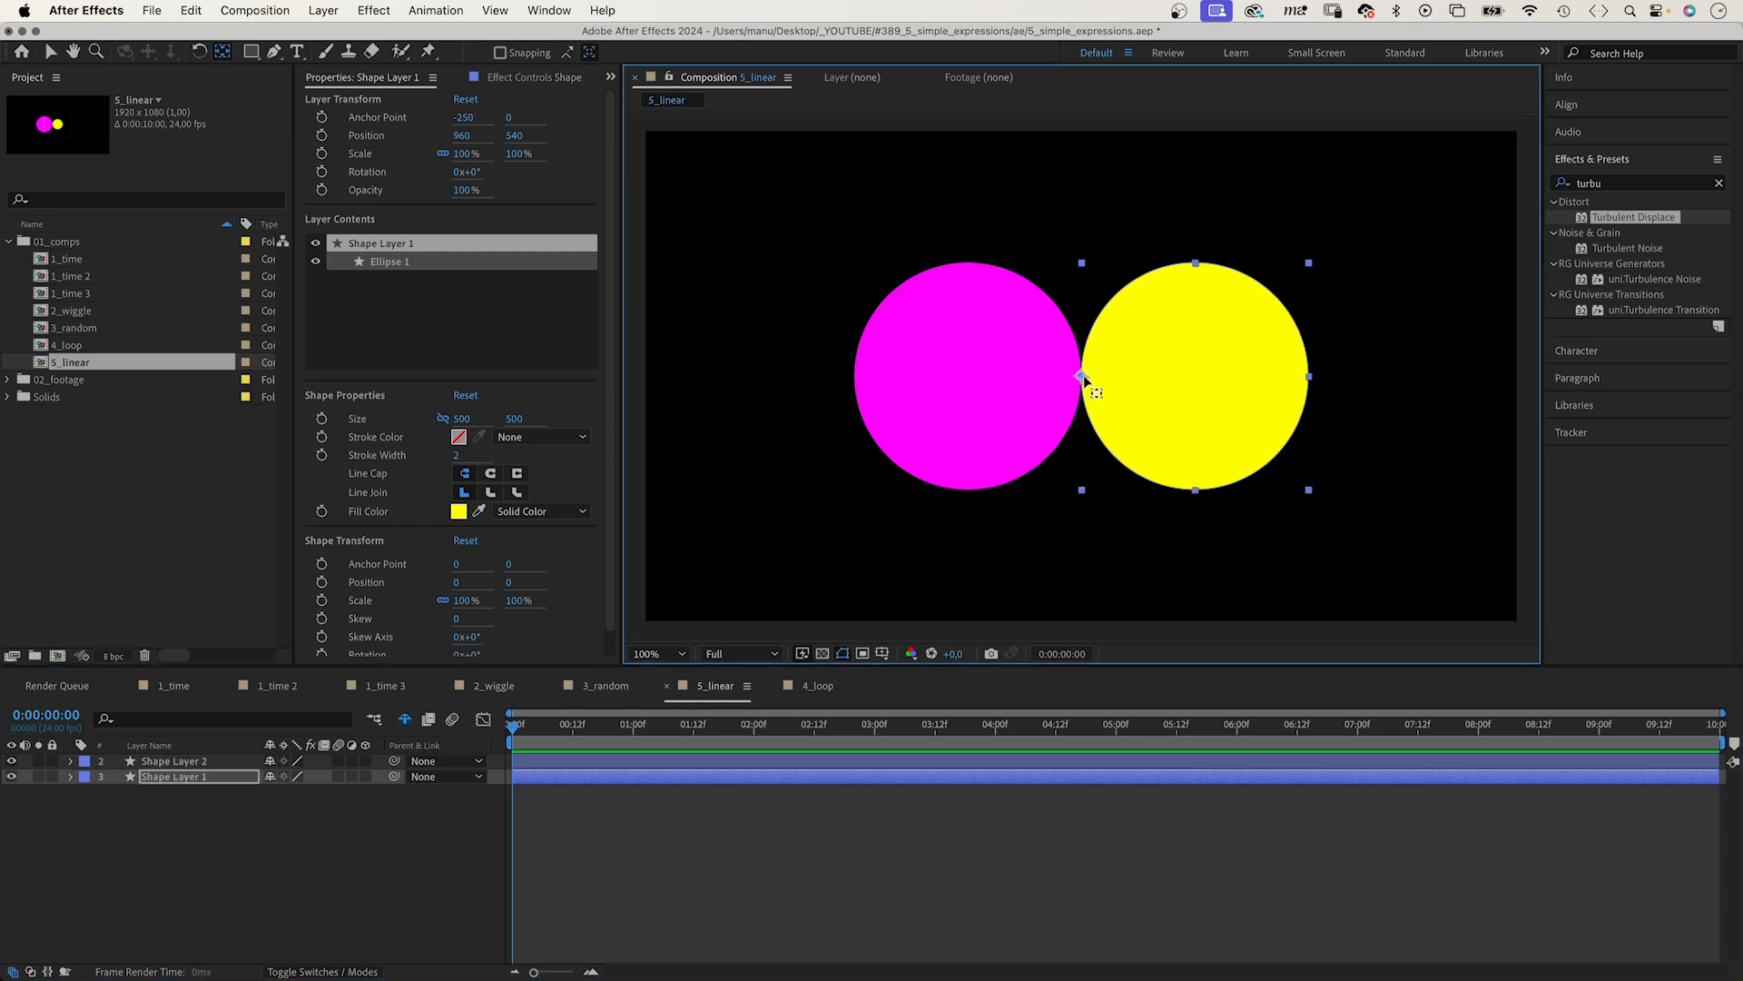
key("v")
Create a null object above both circle layers and name it controls
left_click(323, 10)
mouse_move(329, 41)
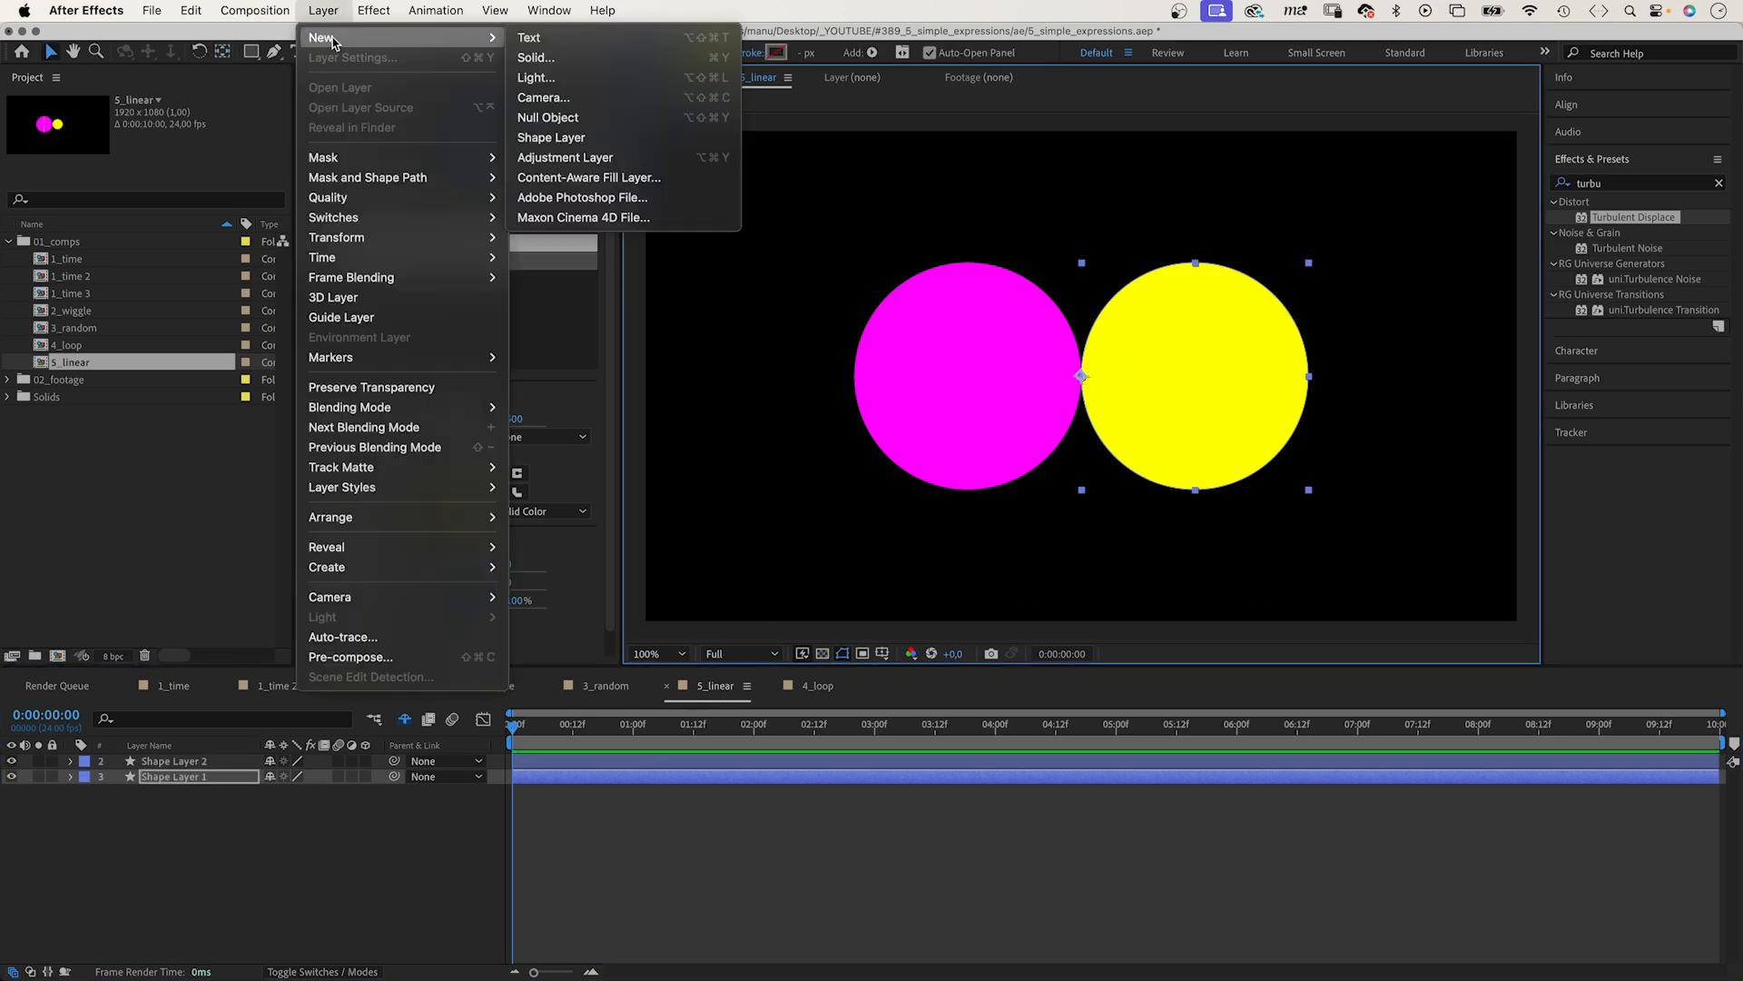
left_click(626, 118)
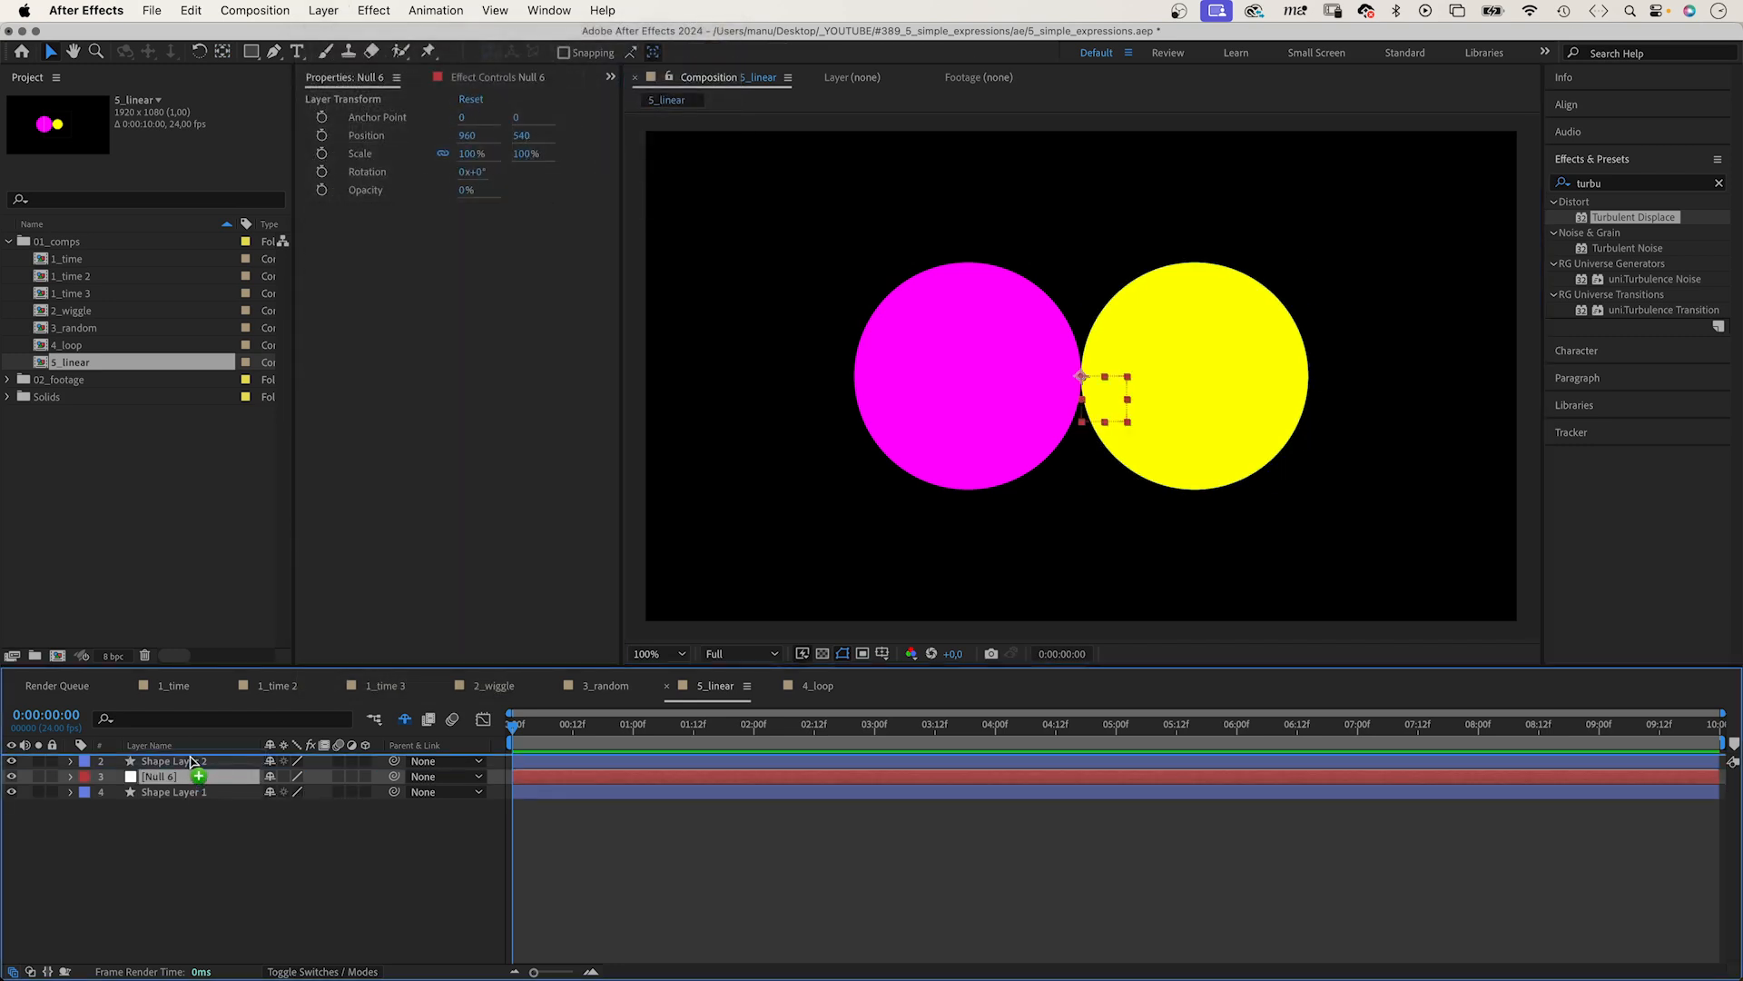
key("Return")
type("controls")
key("Return")
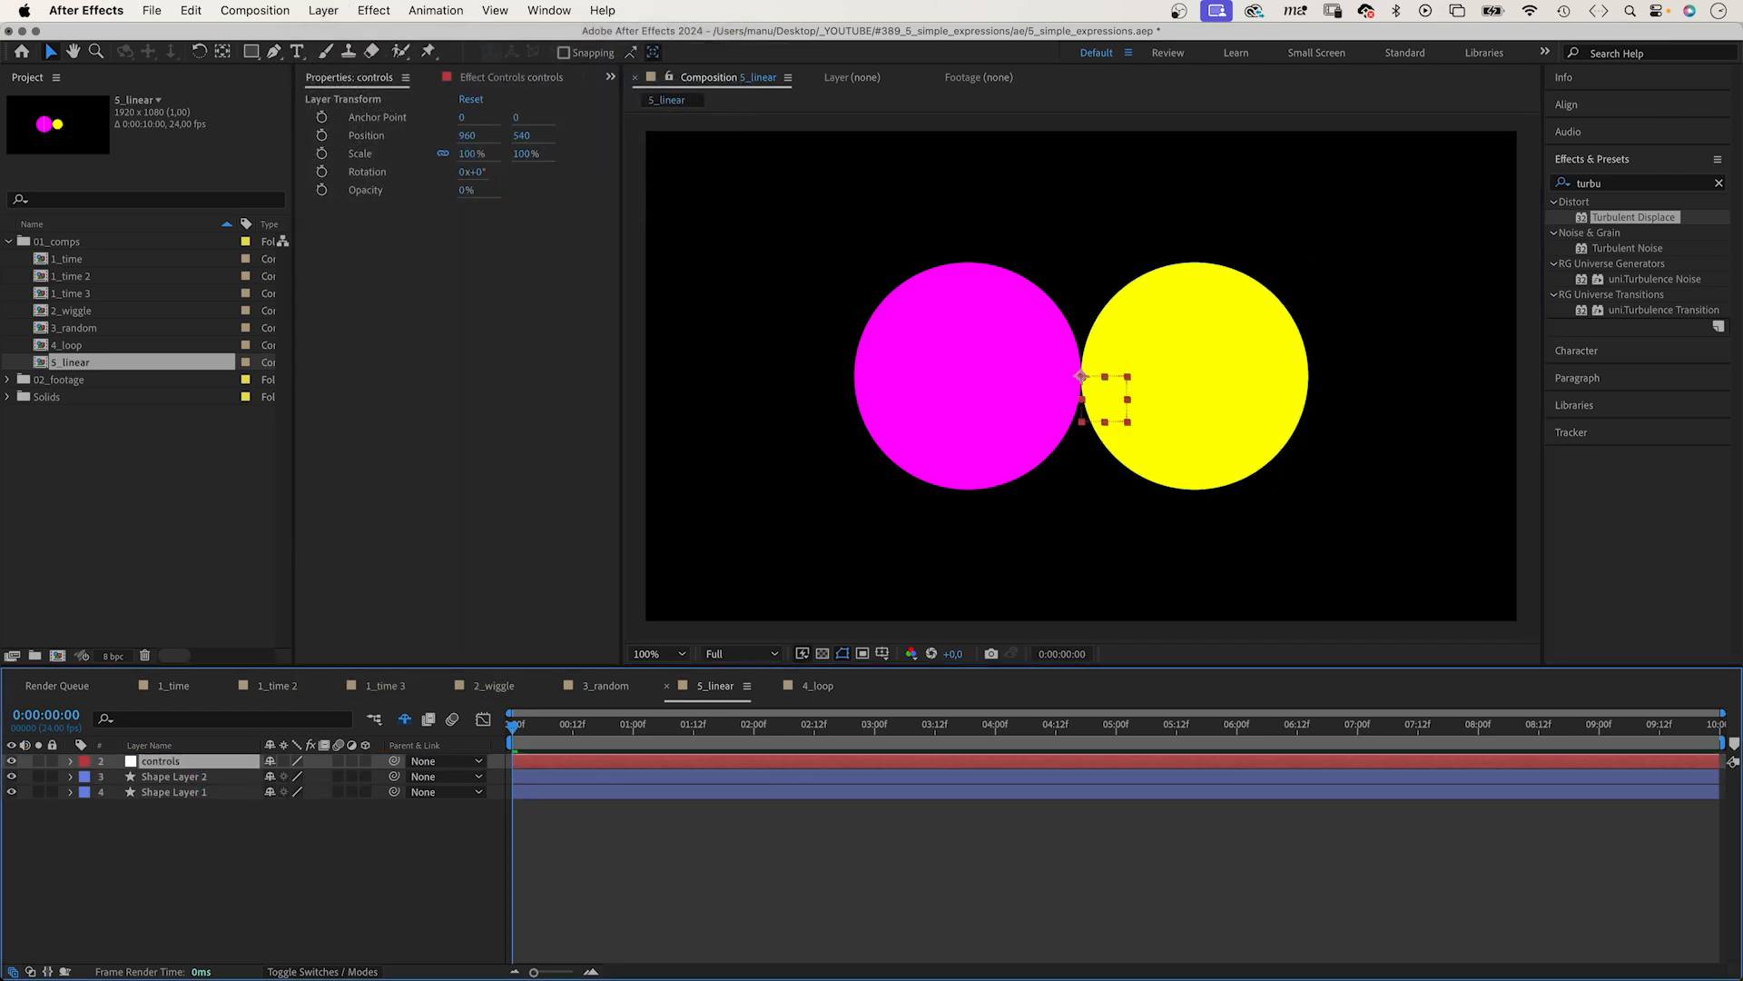
Apply a Slider Control effect to the controls null
left_click(374, 10)
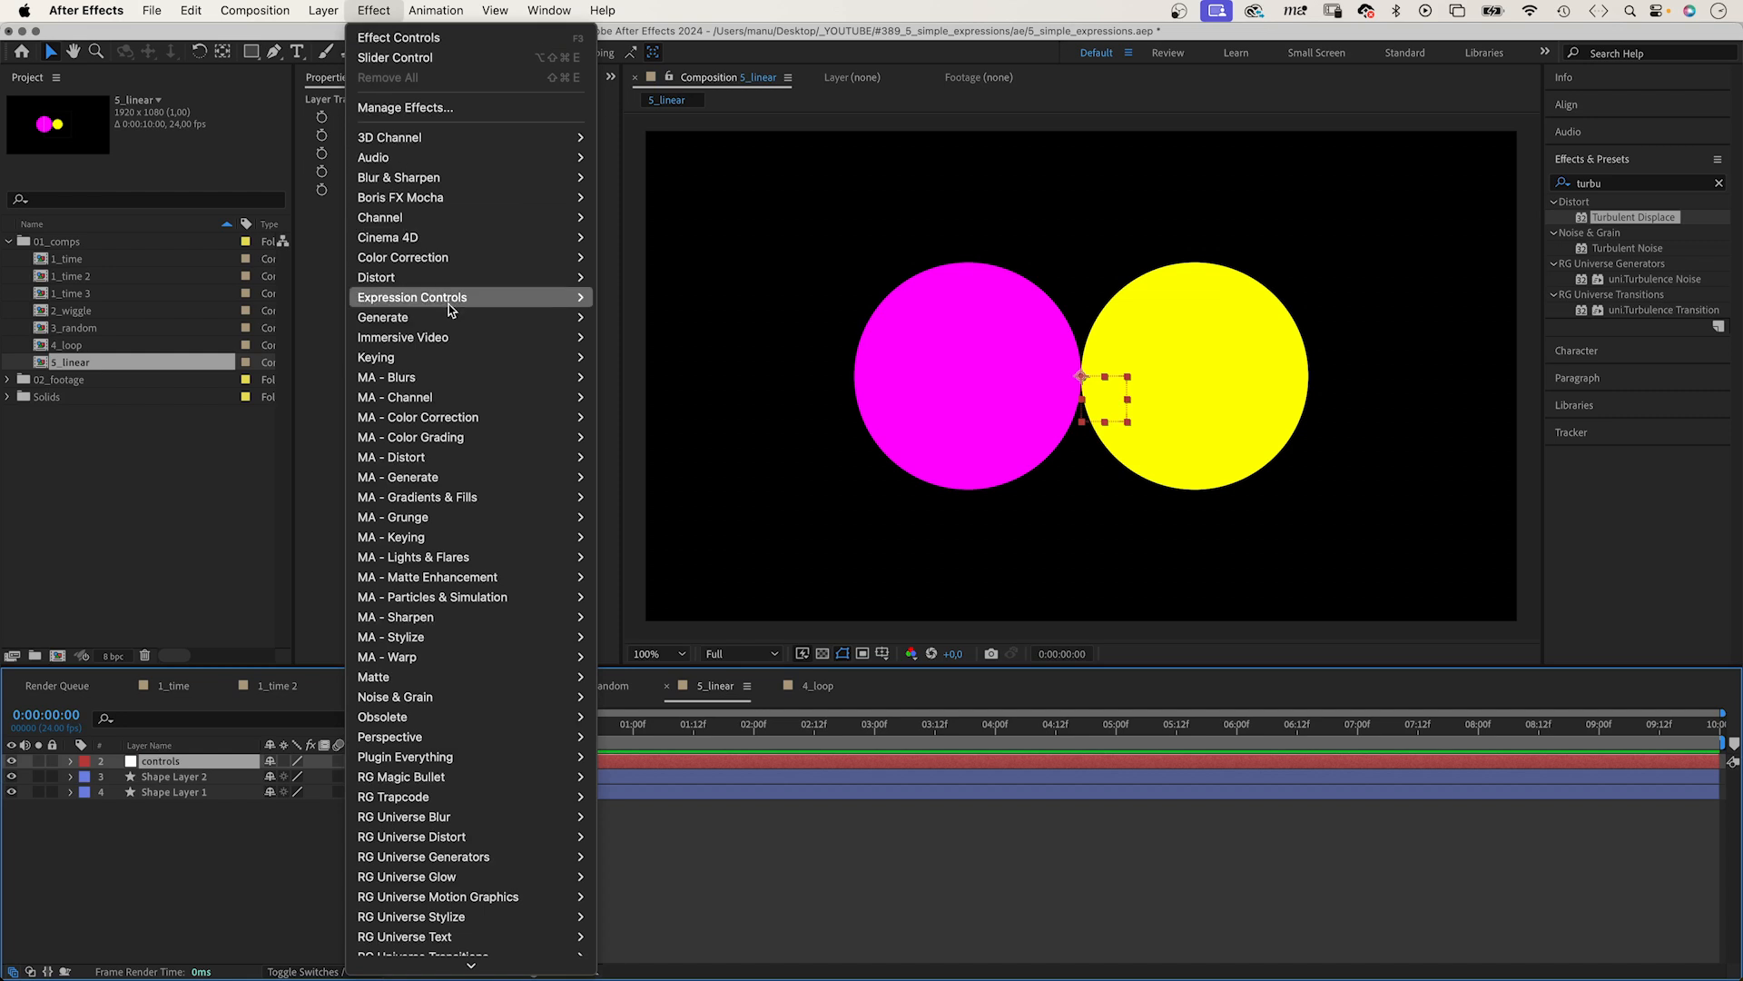
mouse_move(449, 299)
left_click(647, 436)
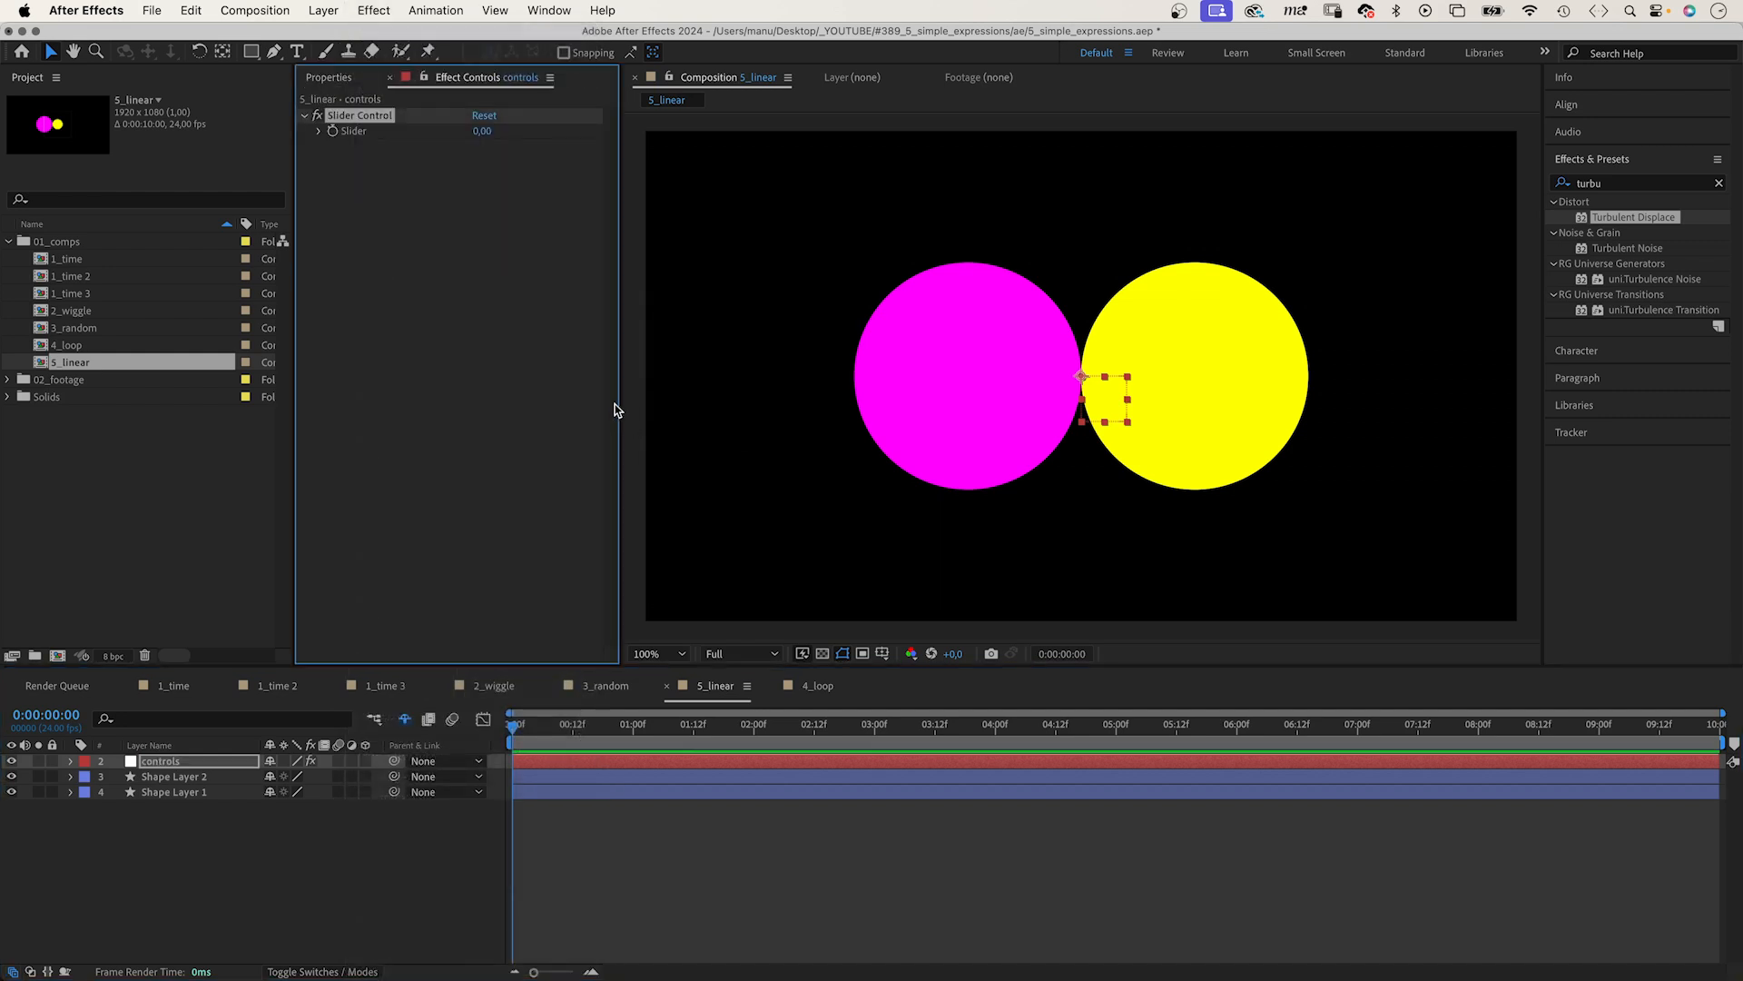
Reveal the Scale property of both circle layers, Shape Layer 2 and Shape Layer 1
left_click(172, 776)
left_click(165, 791, "shift")
key("s")
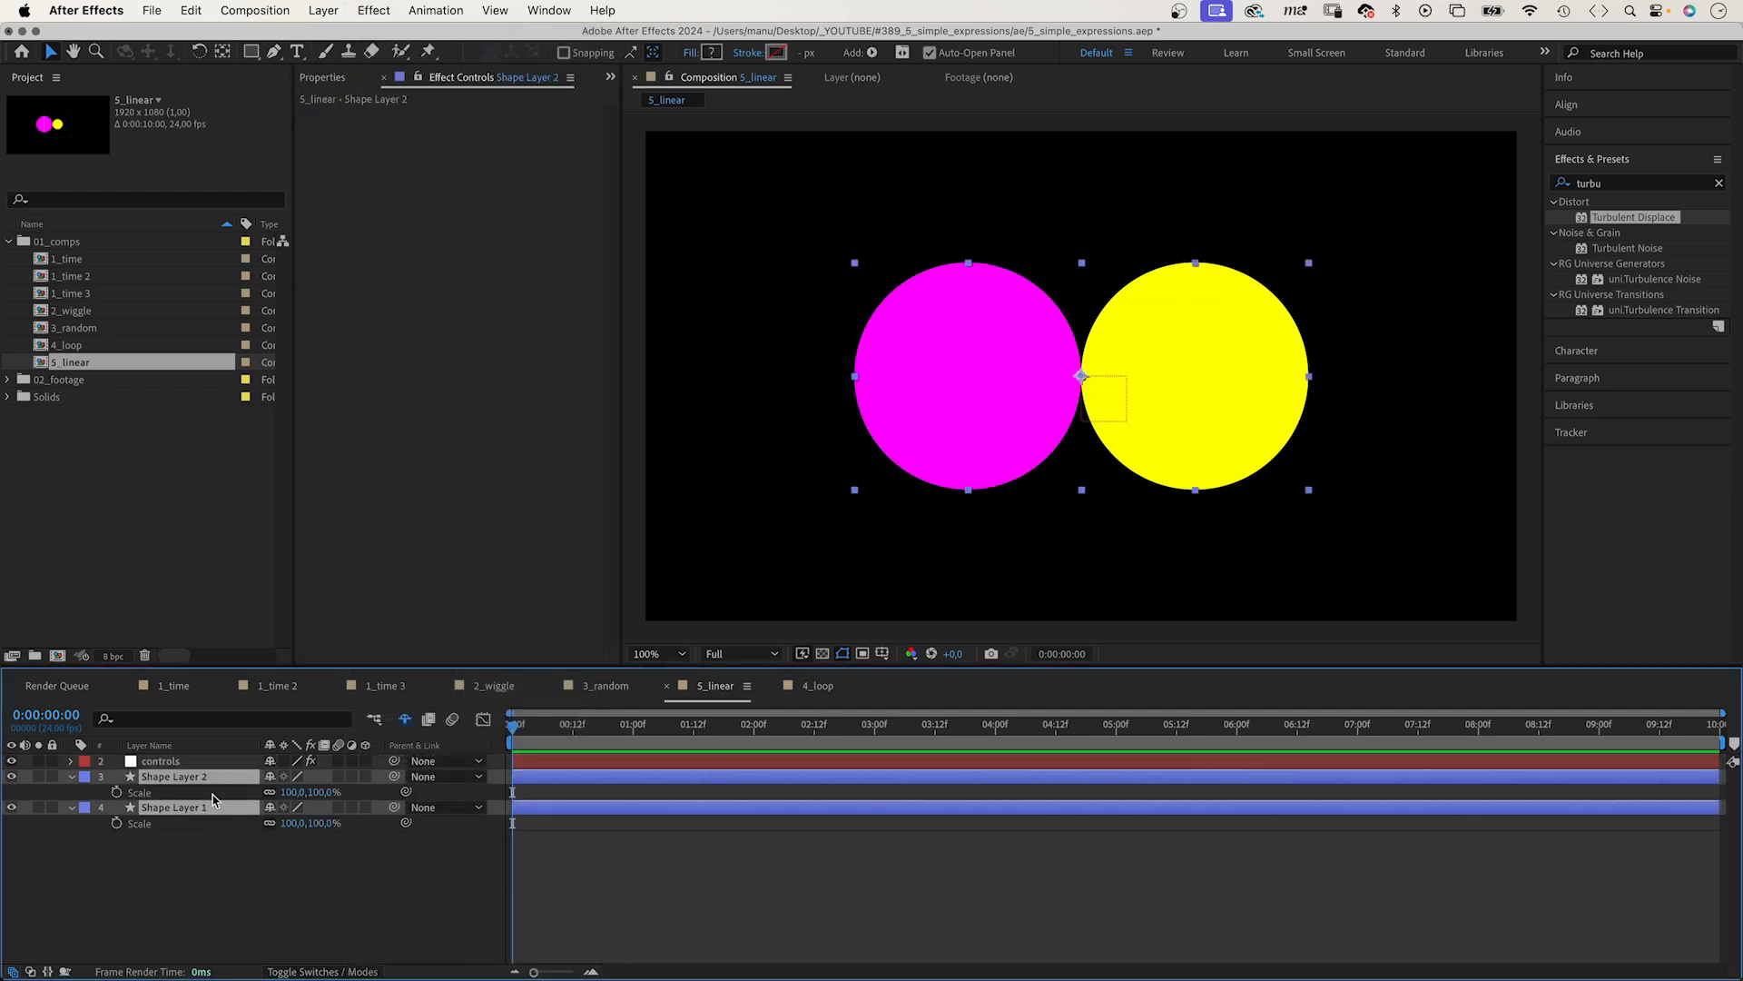
left_click(196, 877)
Lock the effect controls on the controls null and link the Scale of both circles to its Slider
left_click(406, 793)
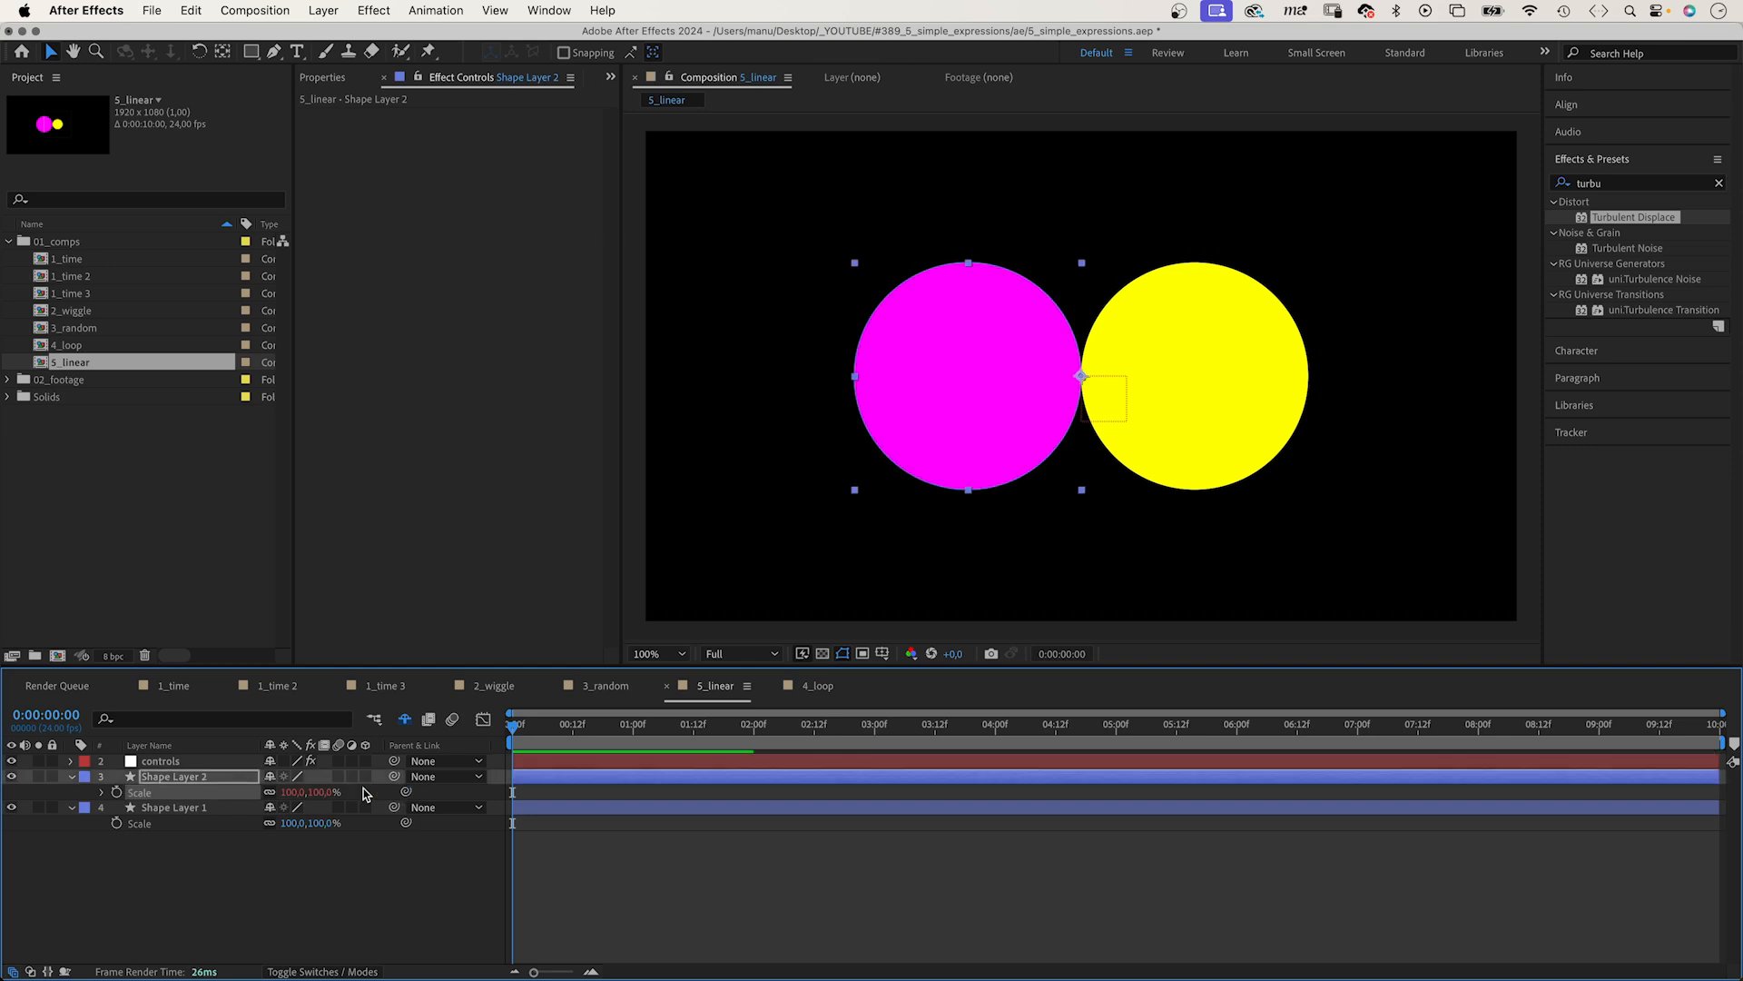
left_click_drag(190, 766, 193, 770)
left_click(199, 759)
left_click(427, 78)
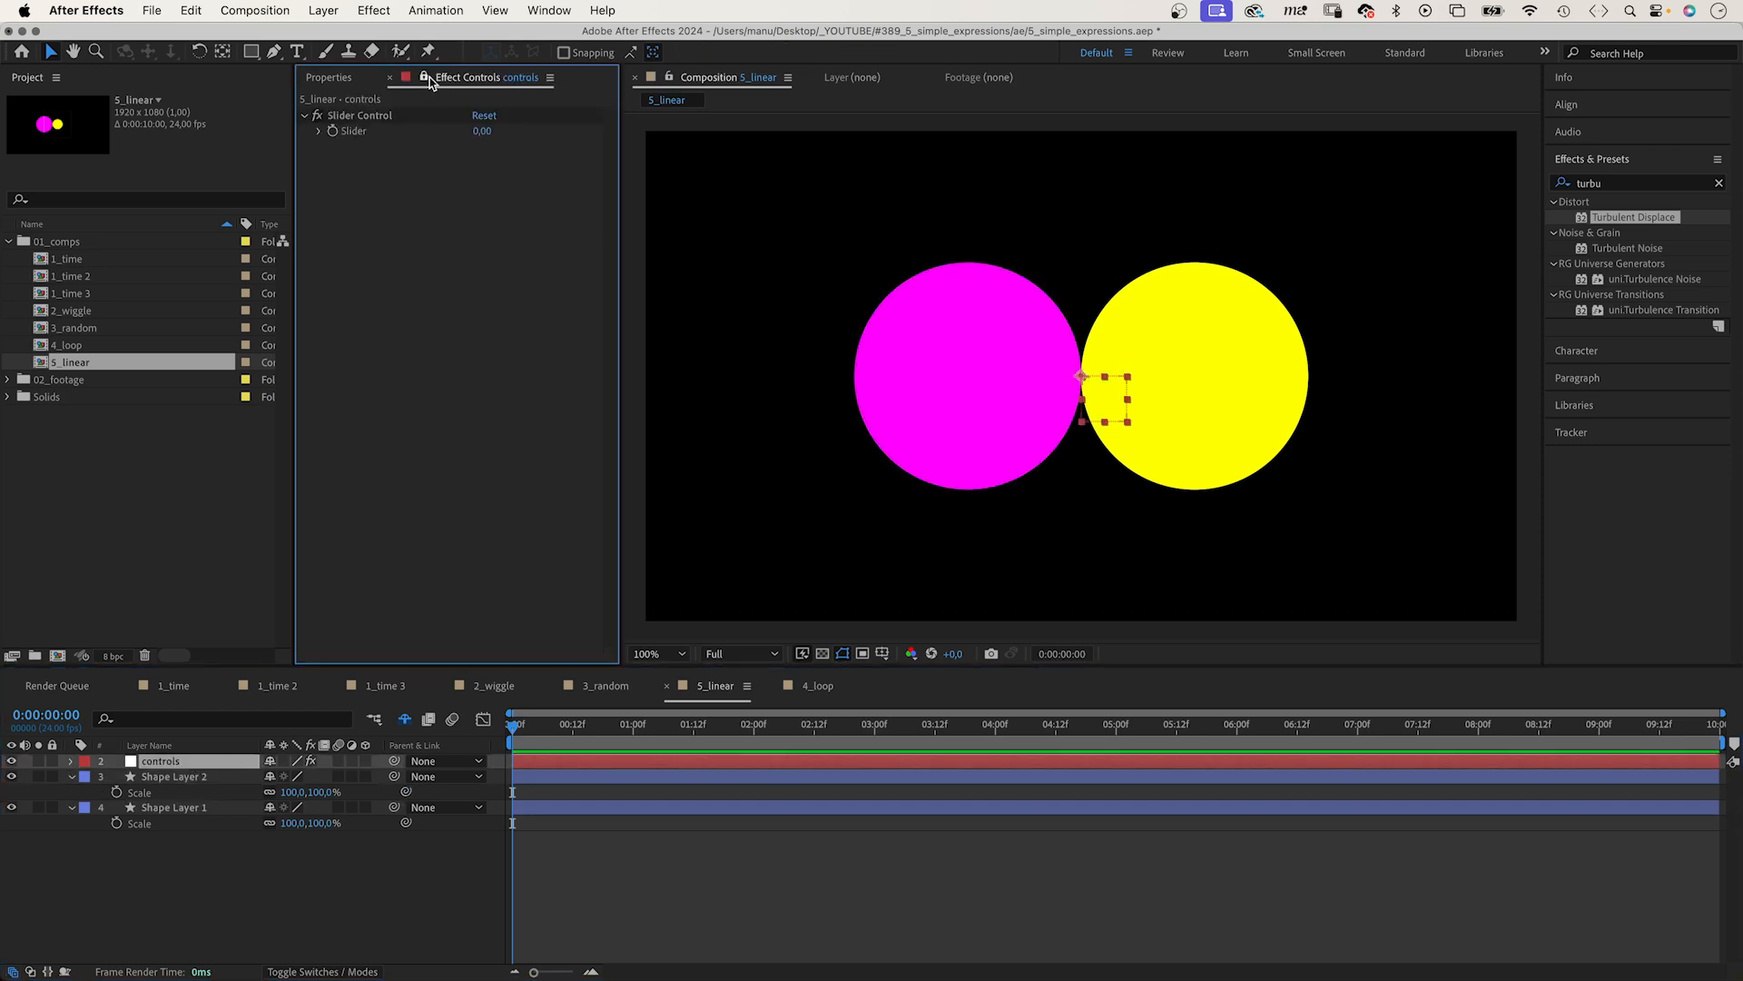
left_click_drag(406, 791, 361, 130)
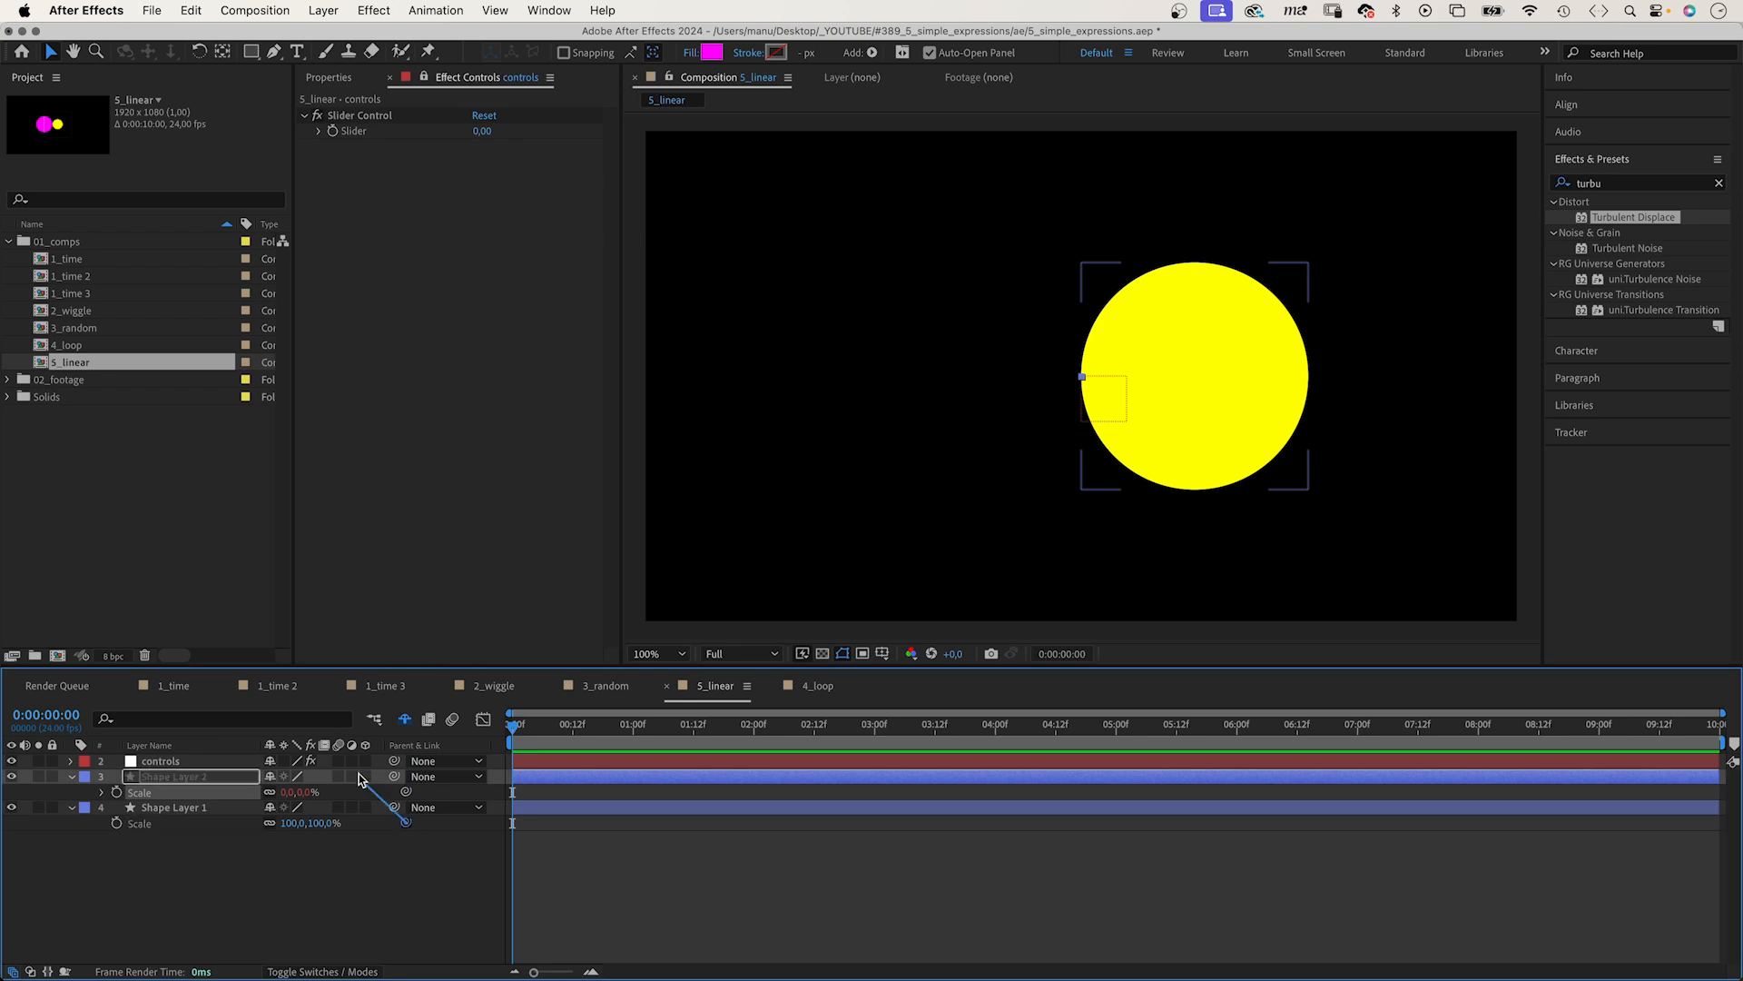
left_click_drag(406, 823, 361, 137)
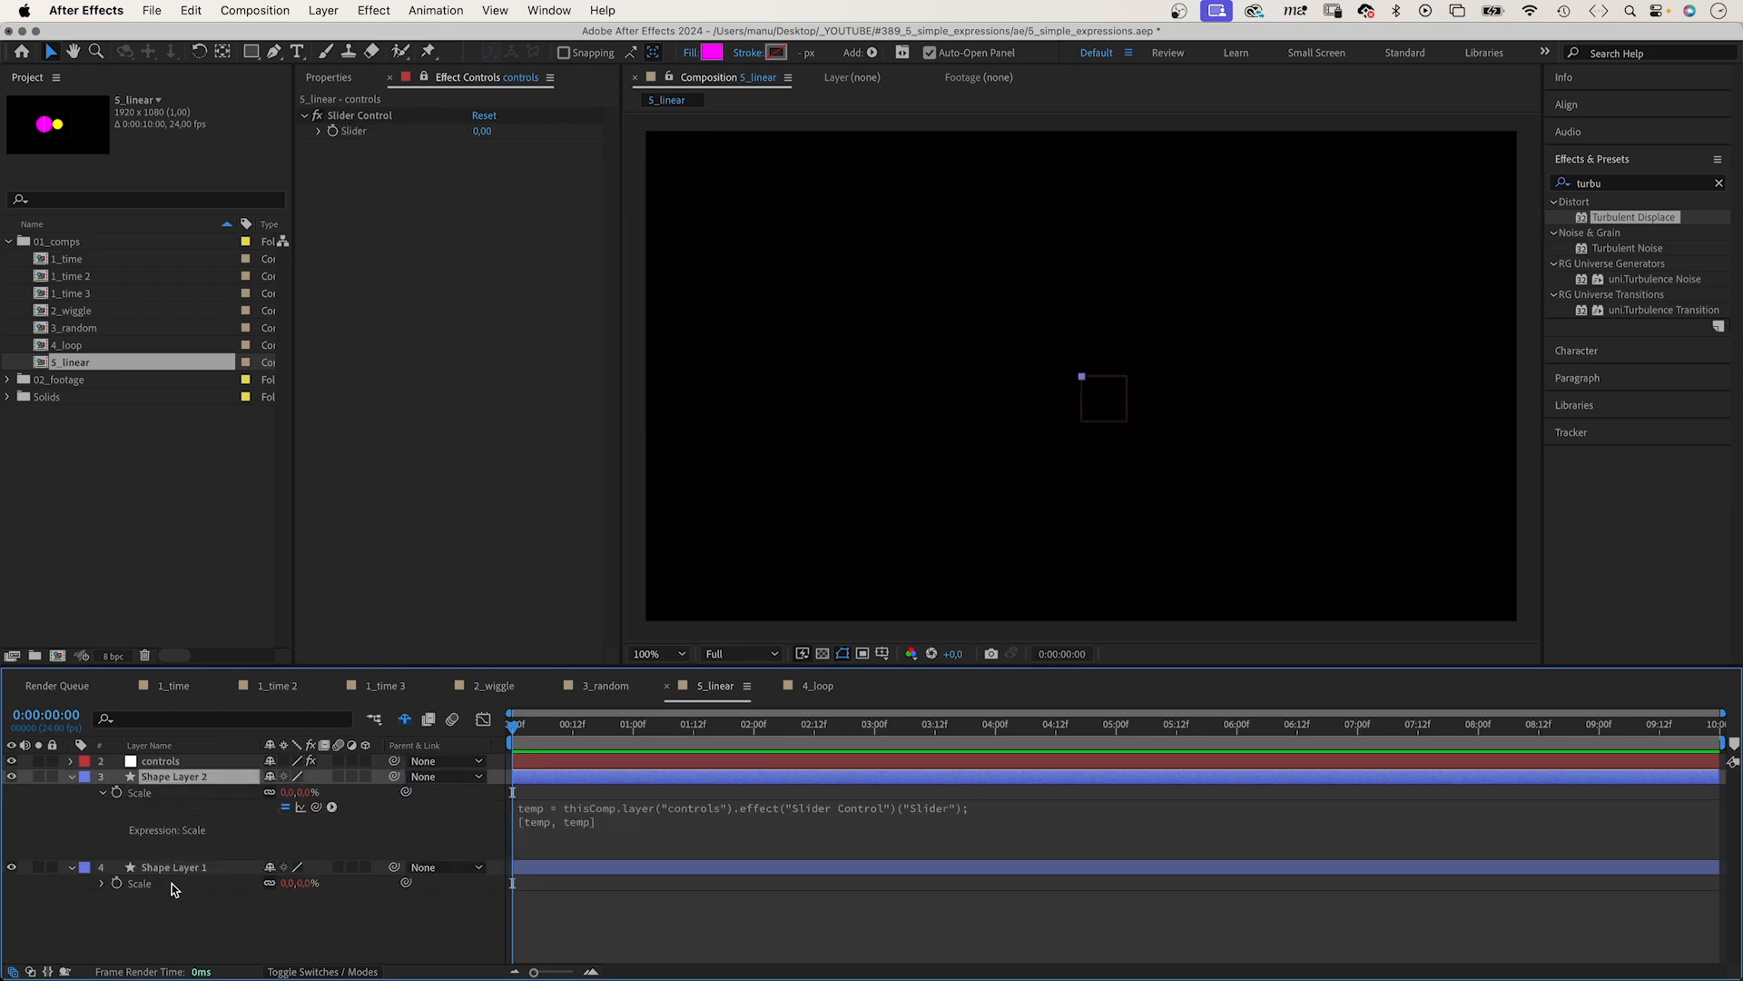
Show the Scale expression on Shape Layer 1 and raise the Slider on the controls null to about 77
left_click(171, 869)
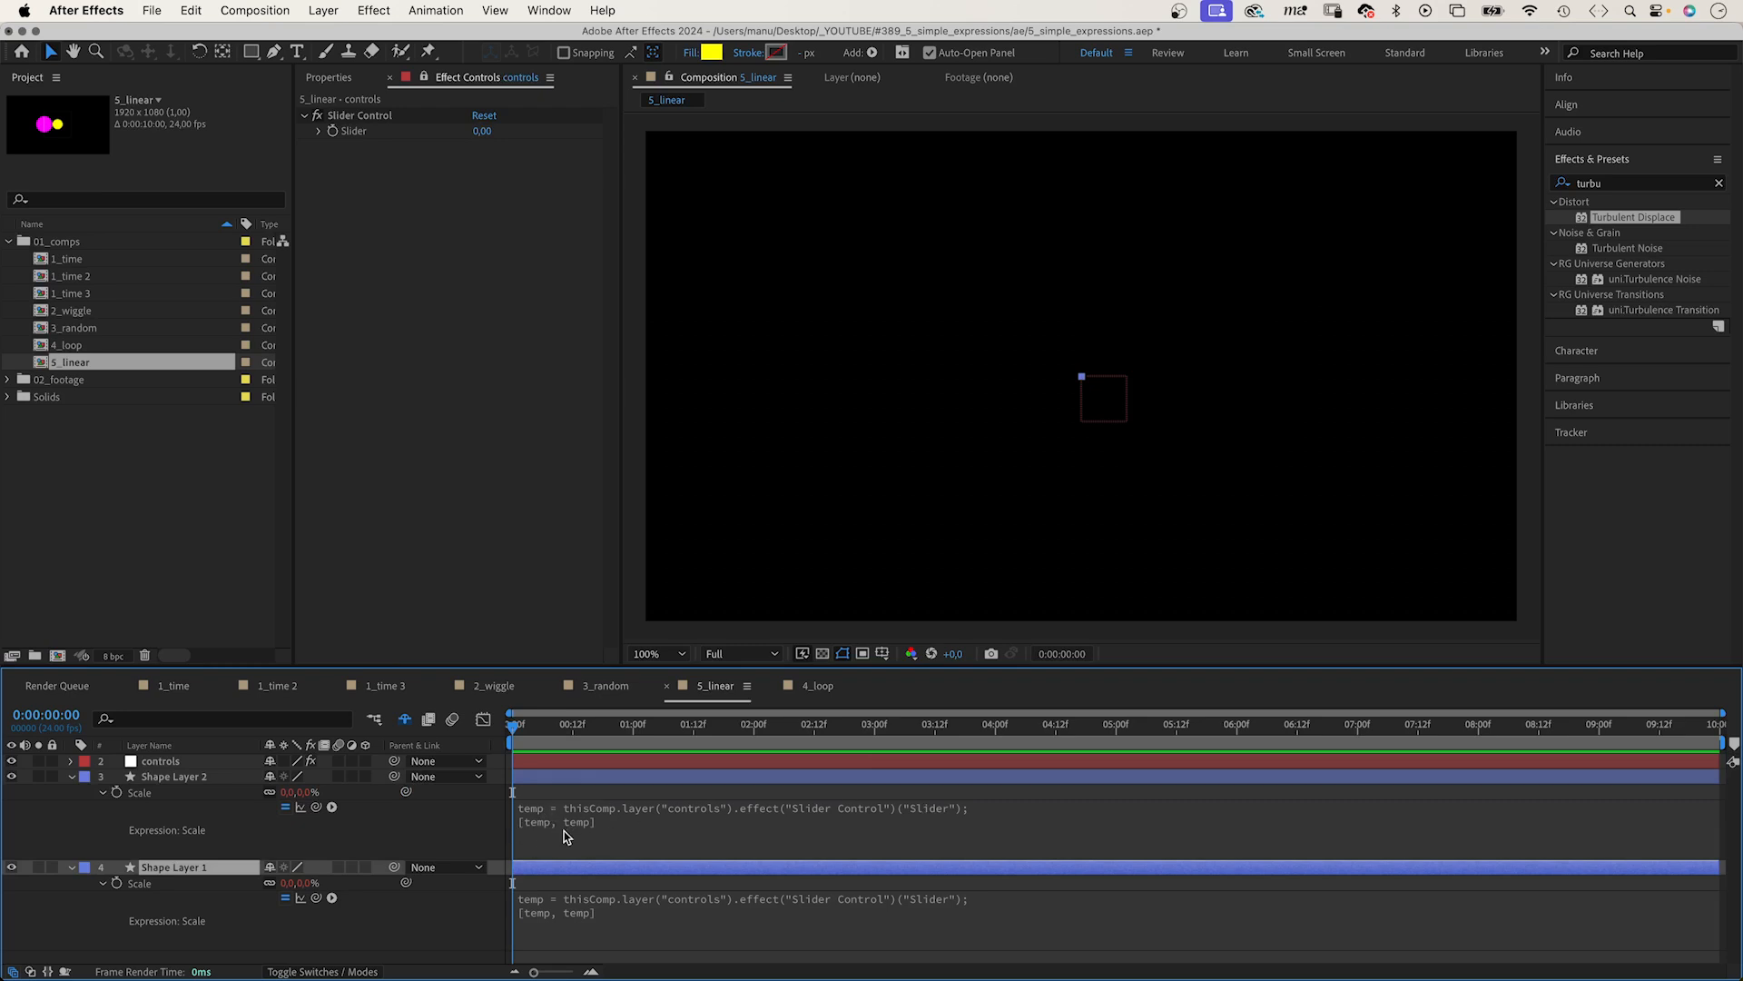
left_click(167, 775)
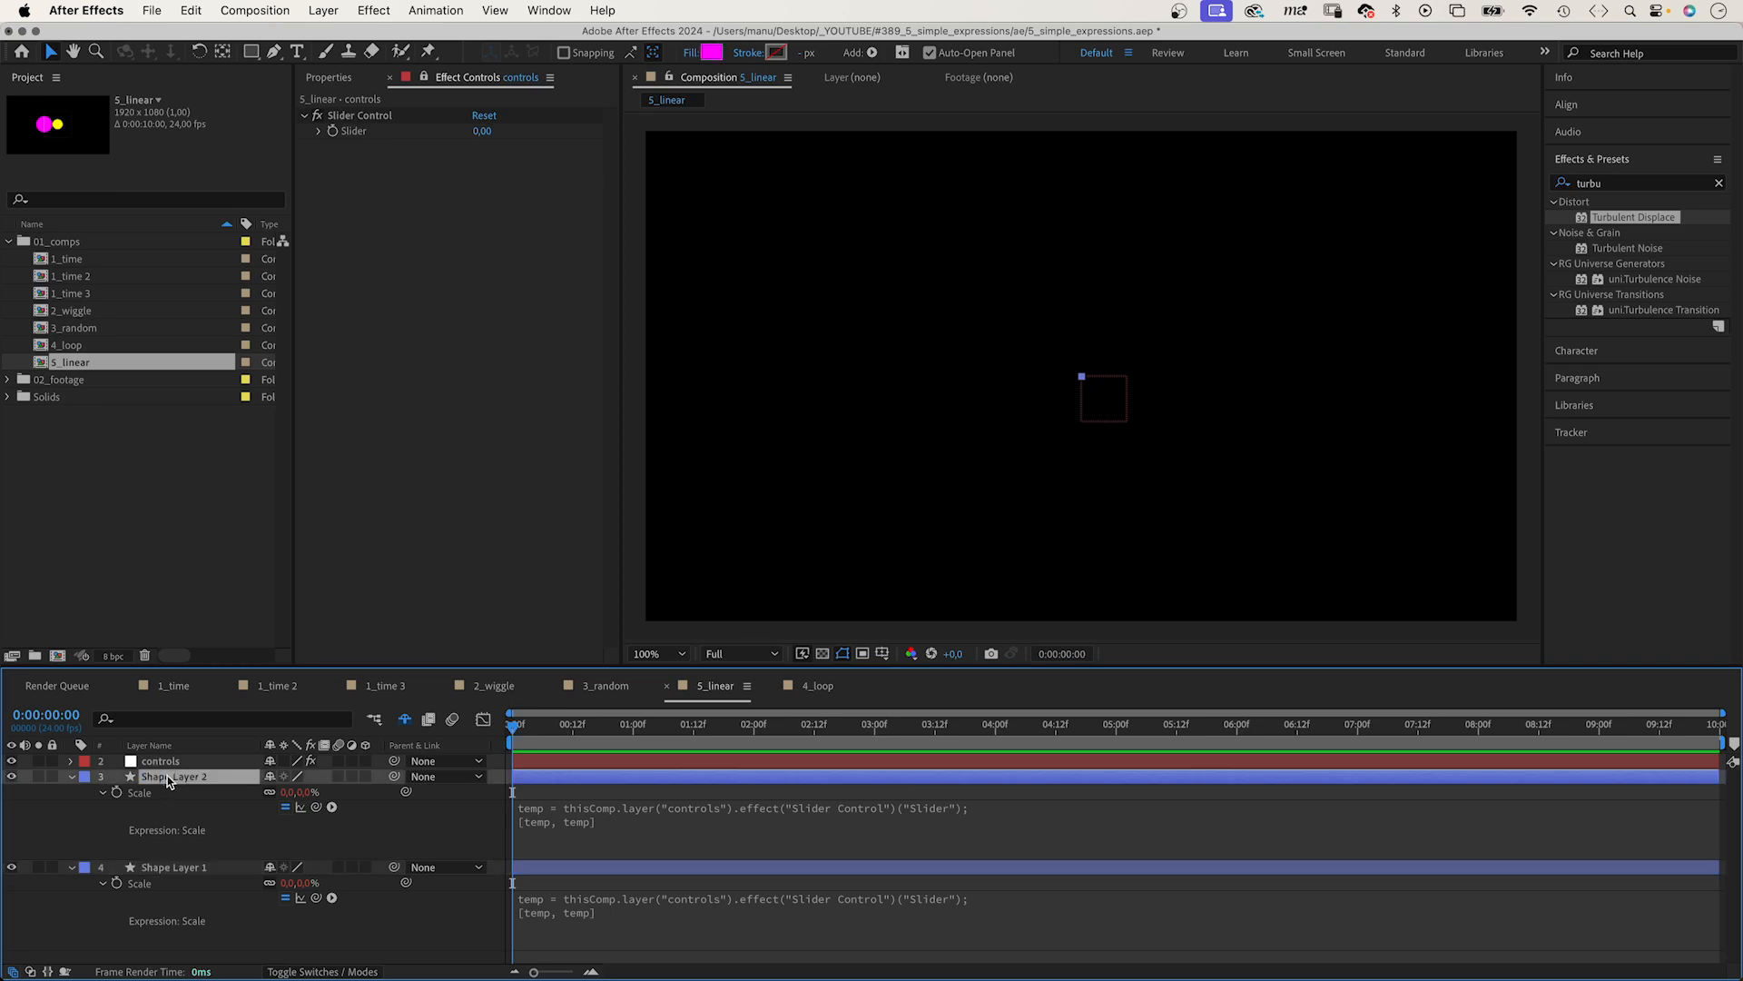
left_click(163, 761)
left_click(318, 131)
left_click_drag(346, 156, 529, 156)
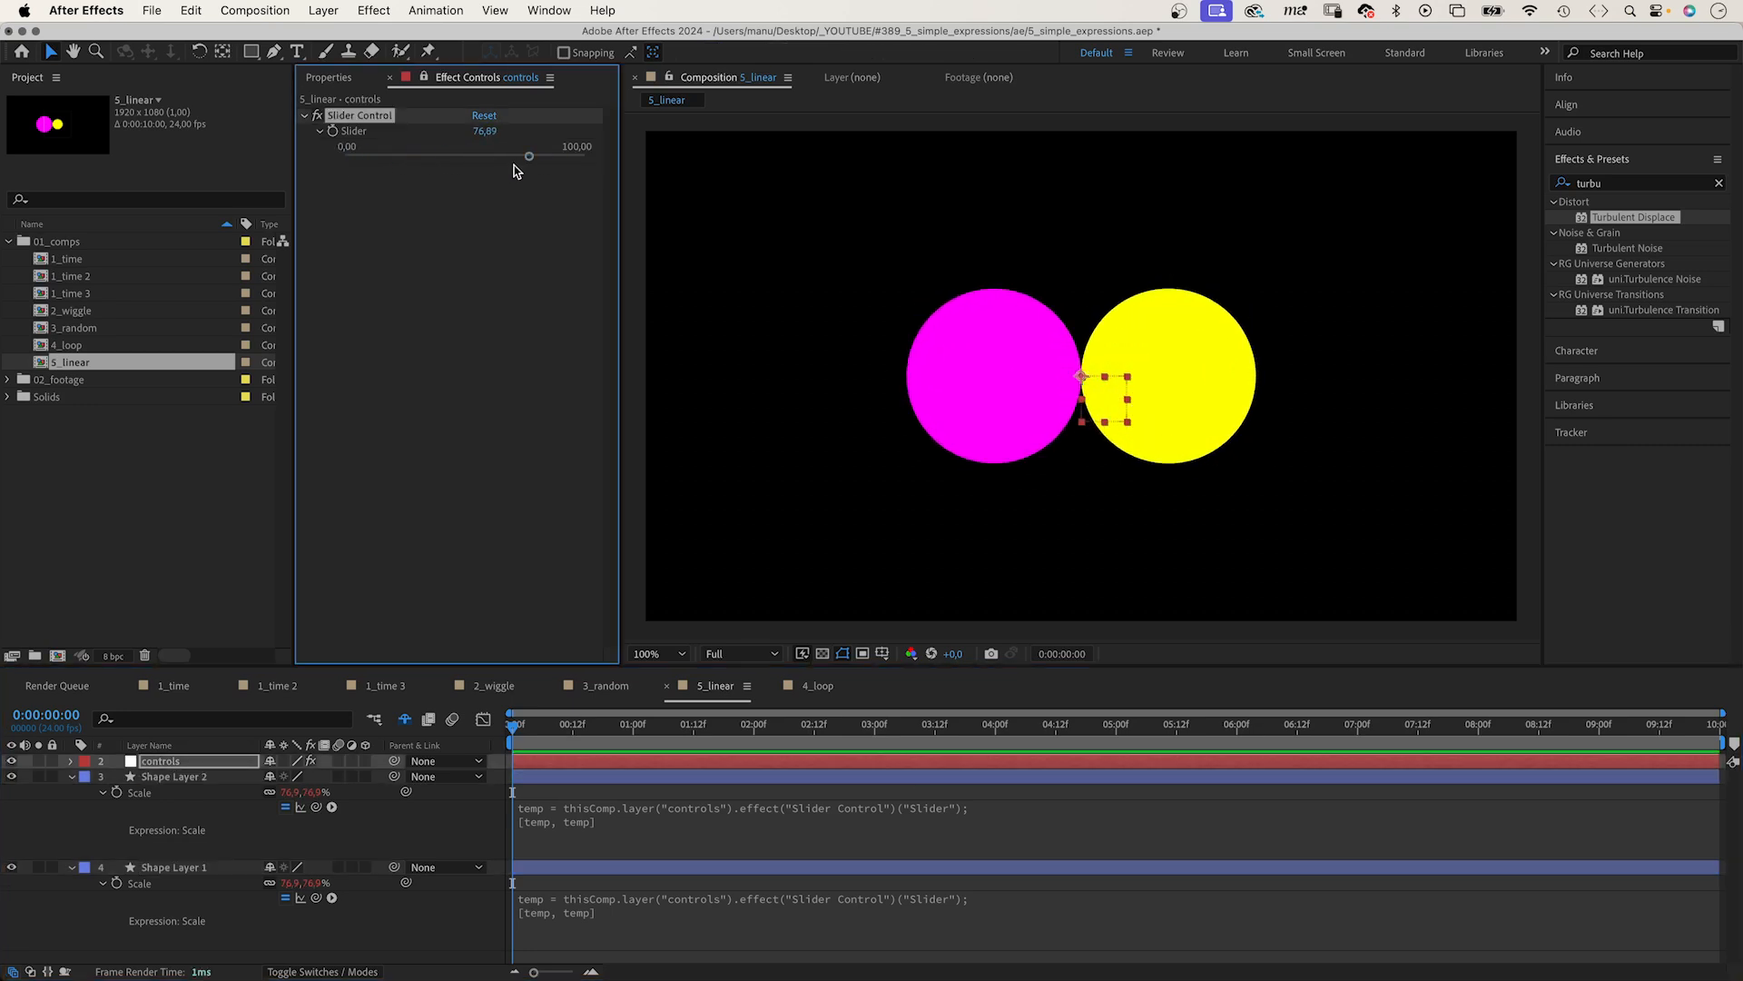
Invert Shape Layer 1's Scale by changing the last line of its expression to [100-temp, 100-temp]
left_click(545, 910)
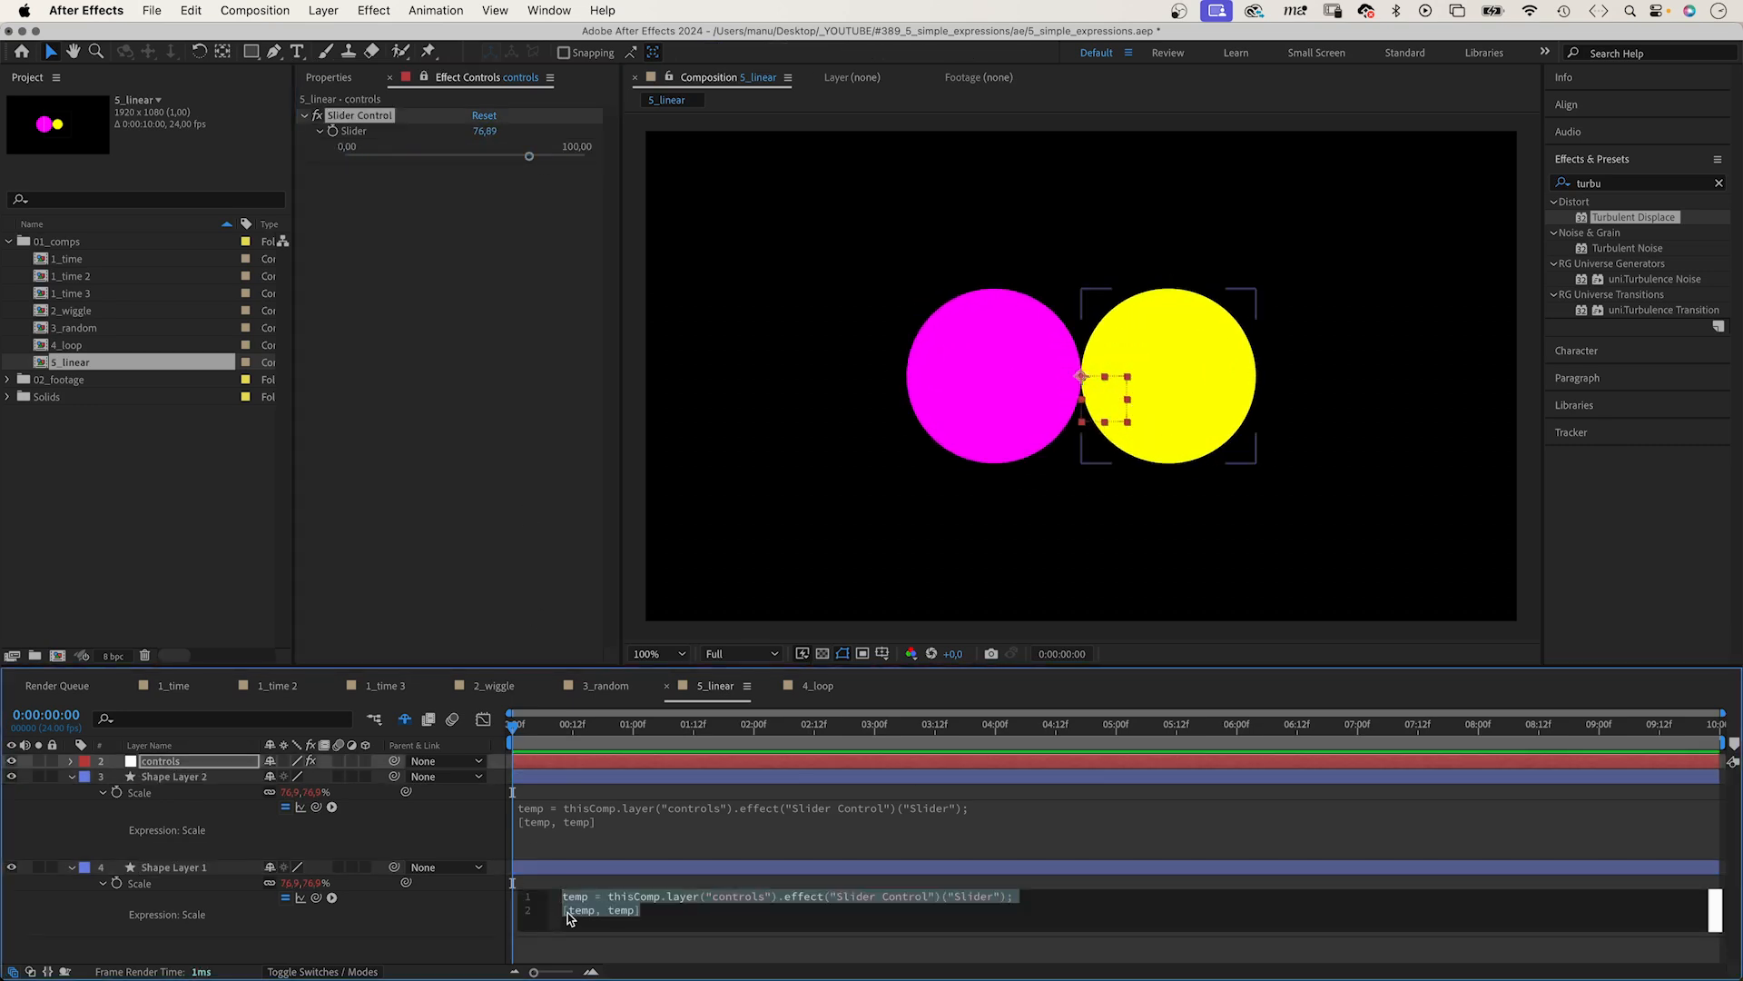
left_click(565, 911)
type("100-")
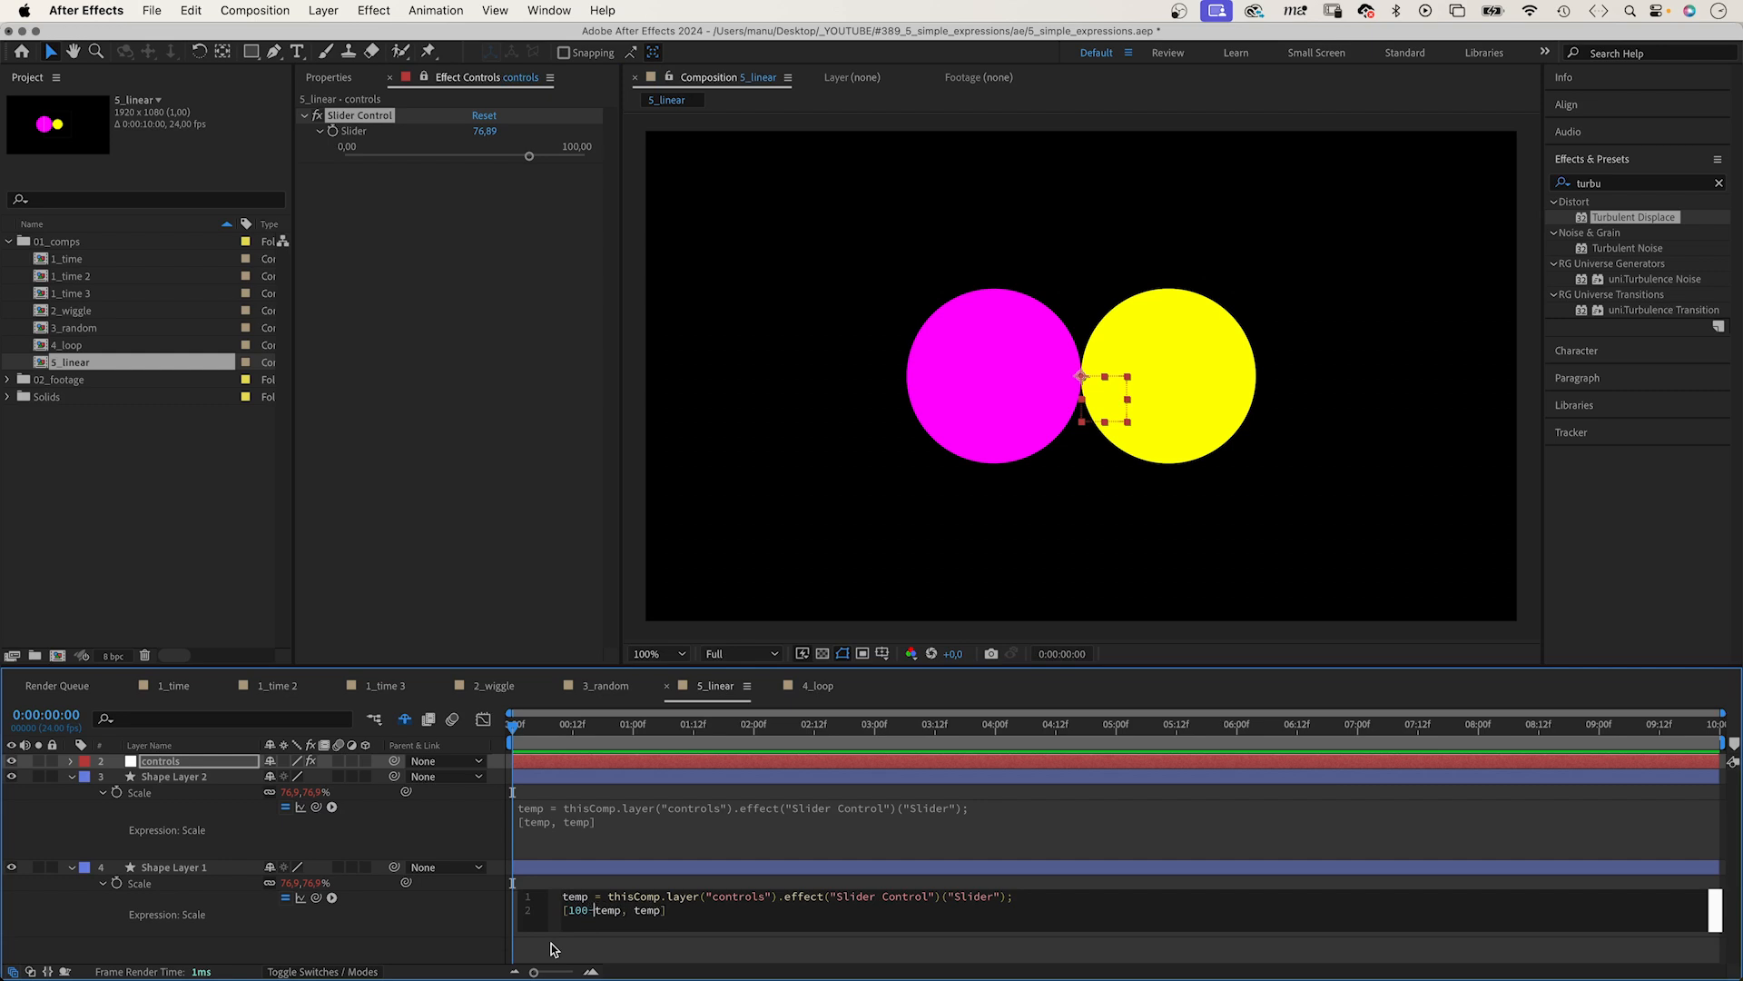
left_click(634, 910)
type("100-")
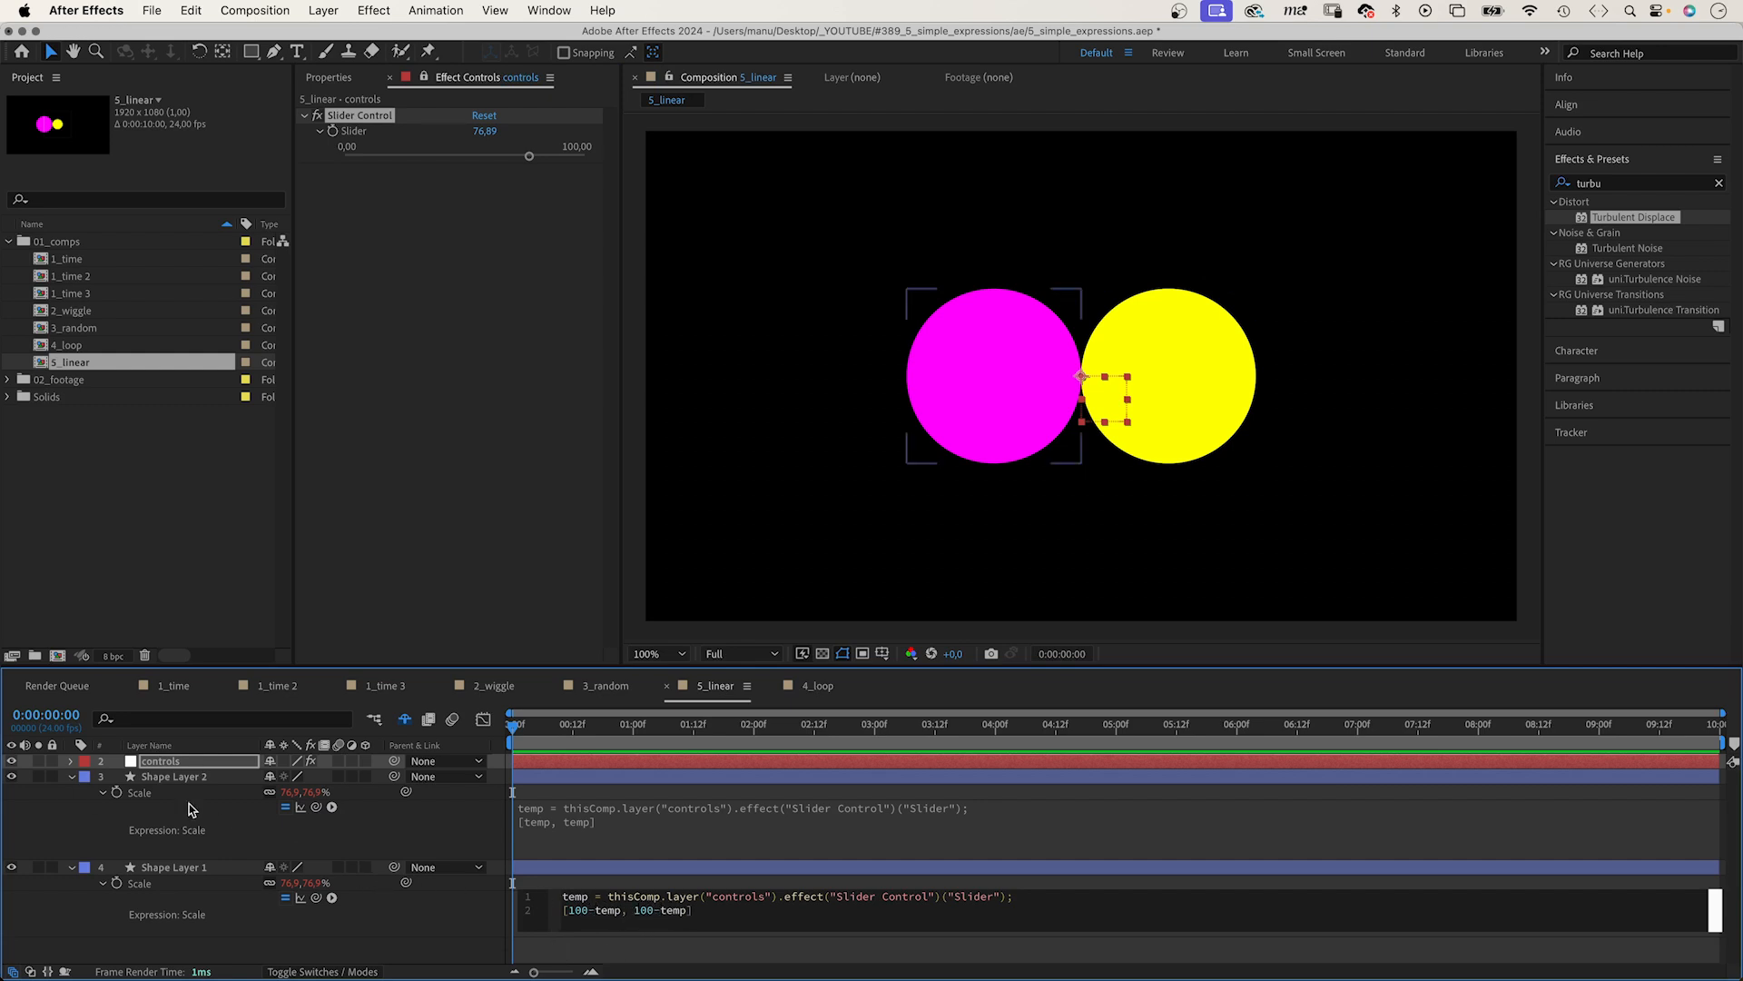
left_click(336, 922)
Vary the Slider on the controls null to test the opposing circle scales, finishing at about 84
left_click(387, 156)
left_click_drag(386, 156, 488, 156)
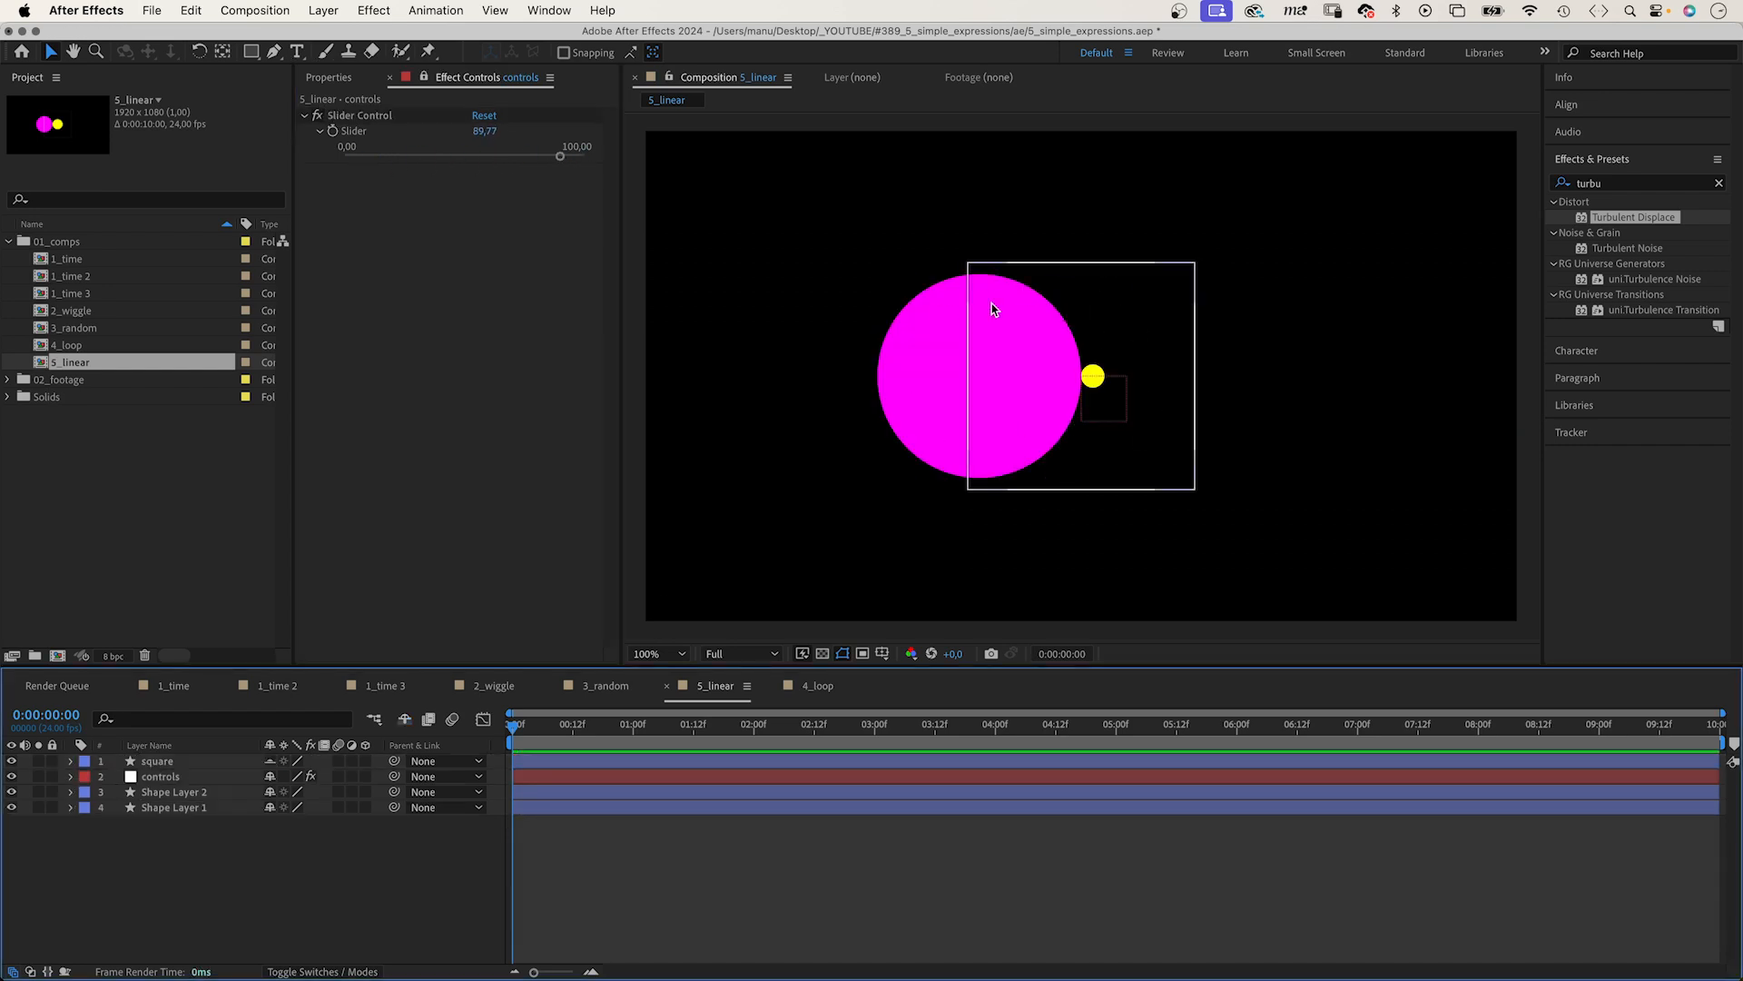
mouse_move(560, 156)
left_mouse_down()
mouse_move(500, 154)
mouse_move(541, 155)
left_mouse_up()
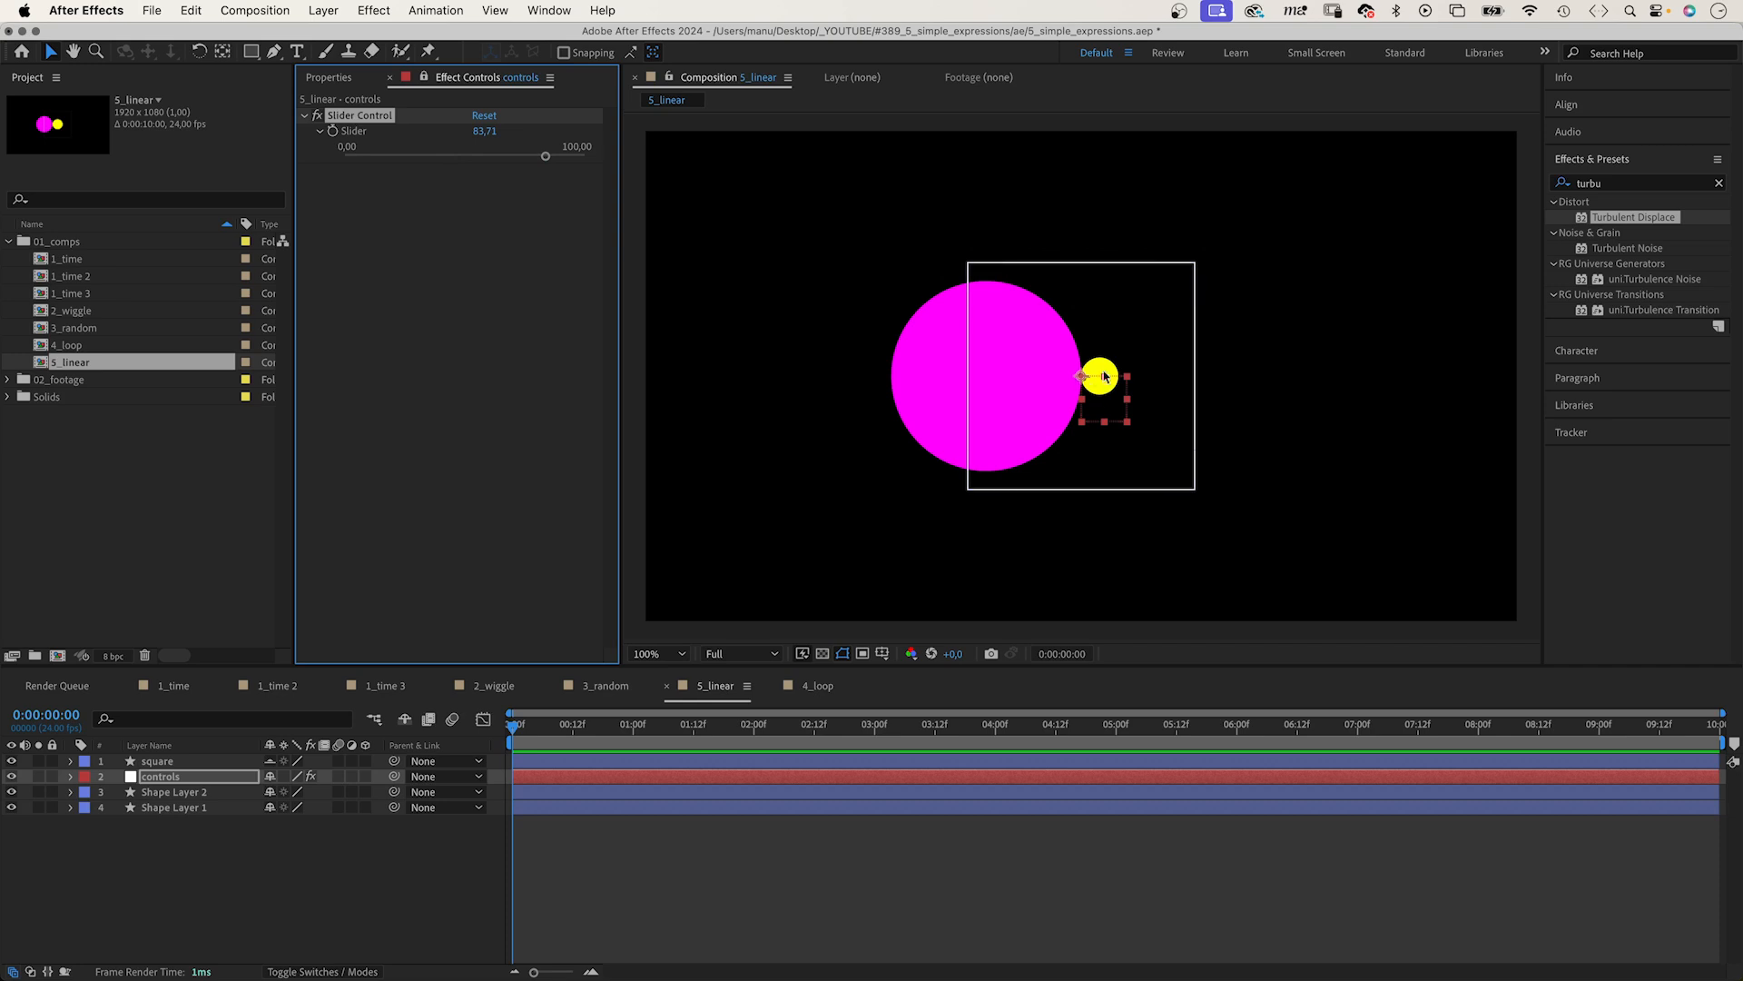
Reveal Position on Shape Layer 2 and Shape Layer 1 and separate its dimensions into X and Y on both layers
left_click(173, 792)
left_click(161, 808, "shift")
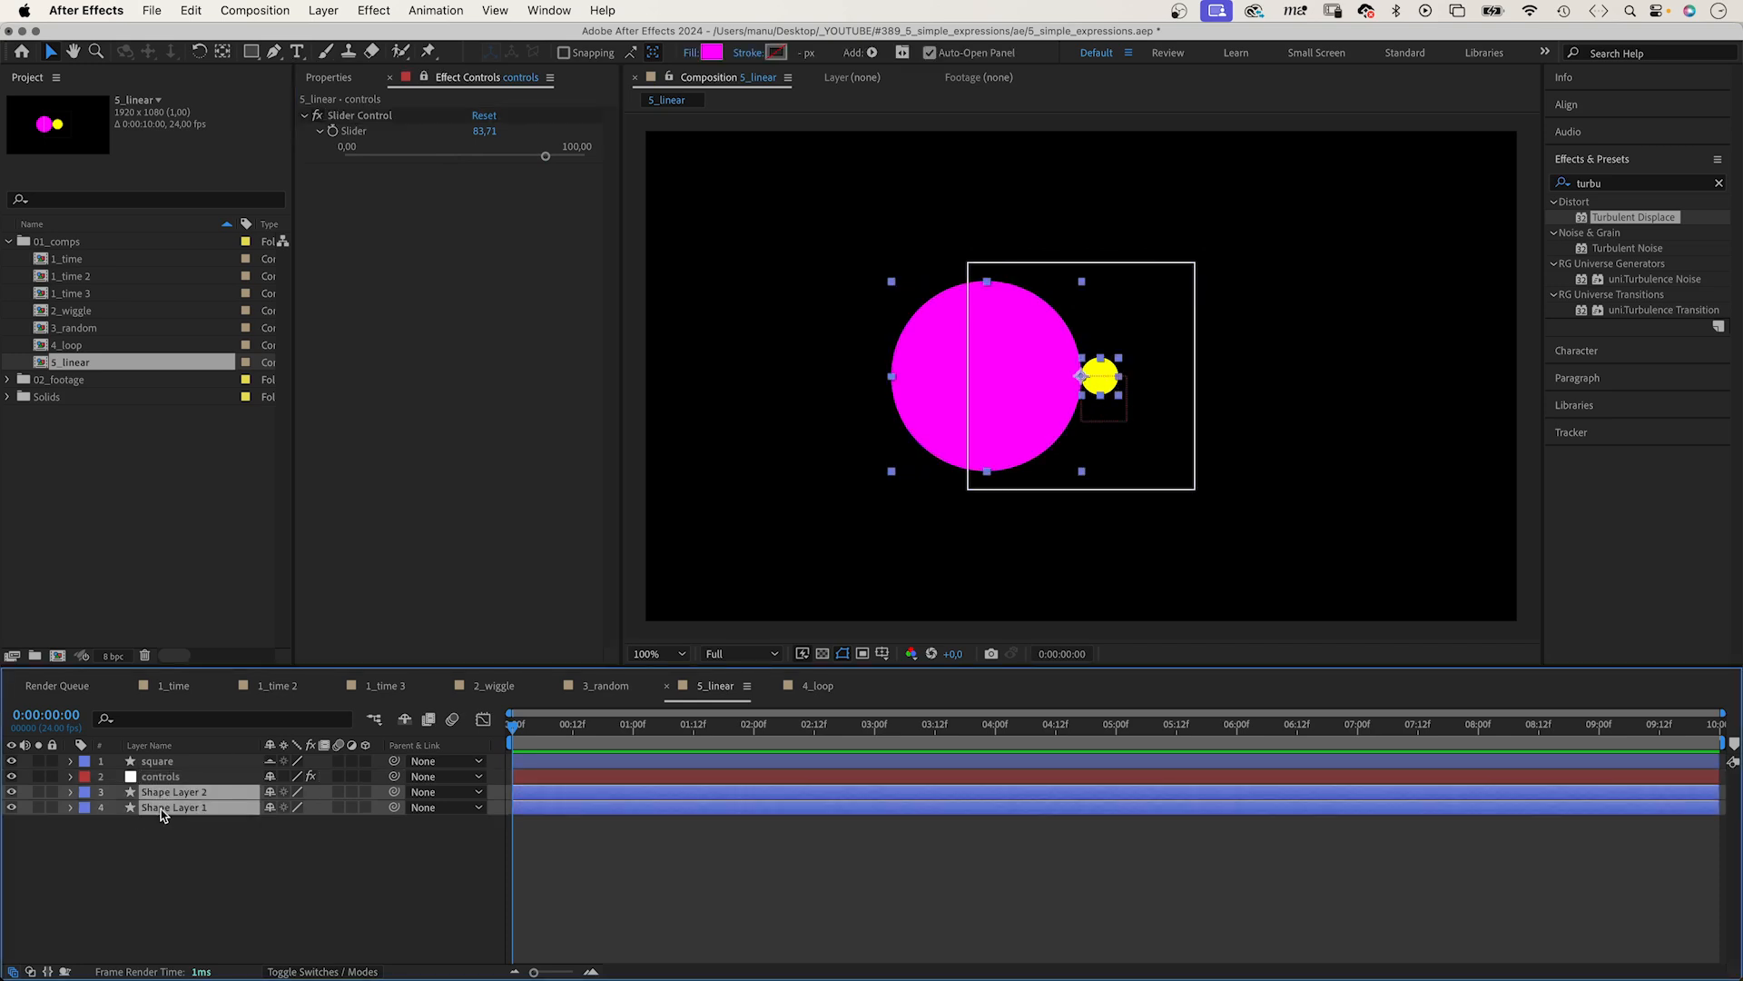
key("p")
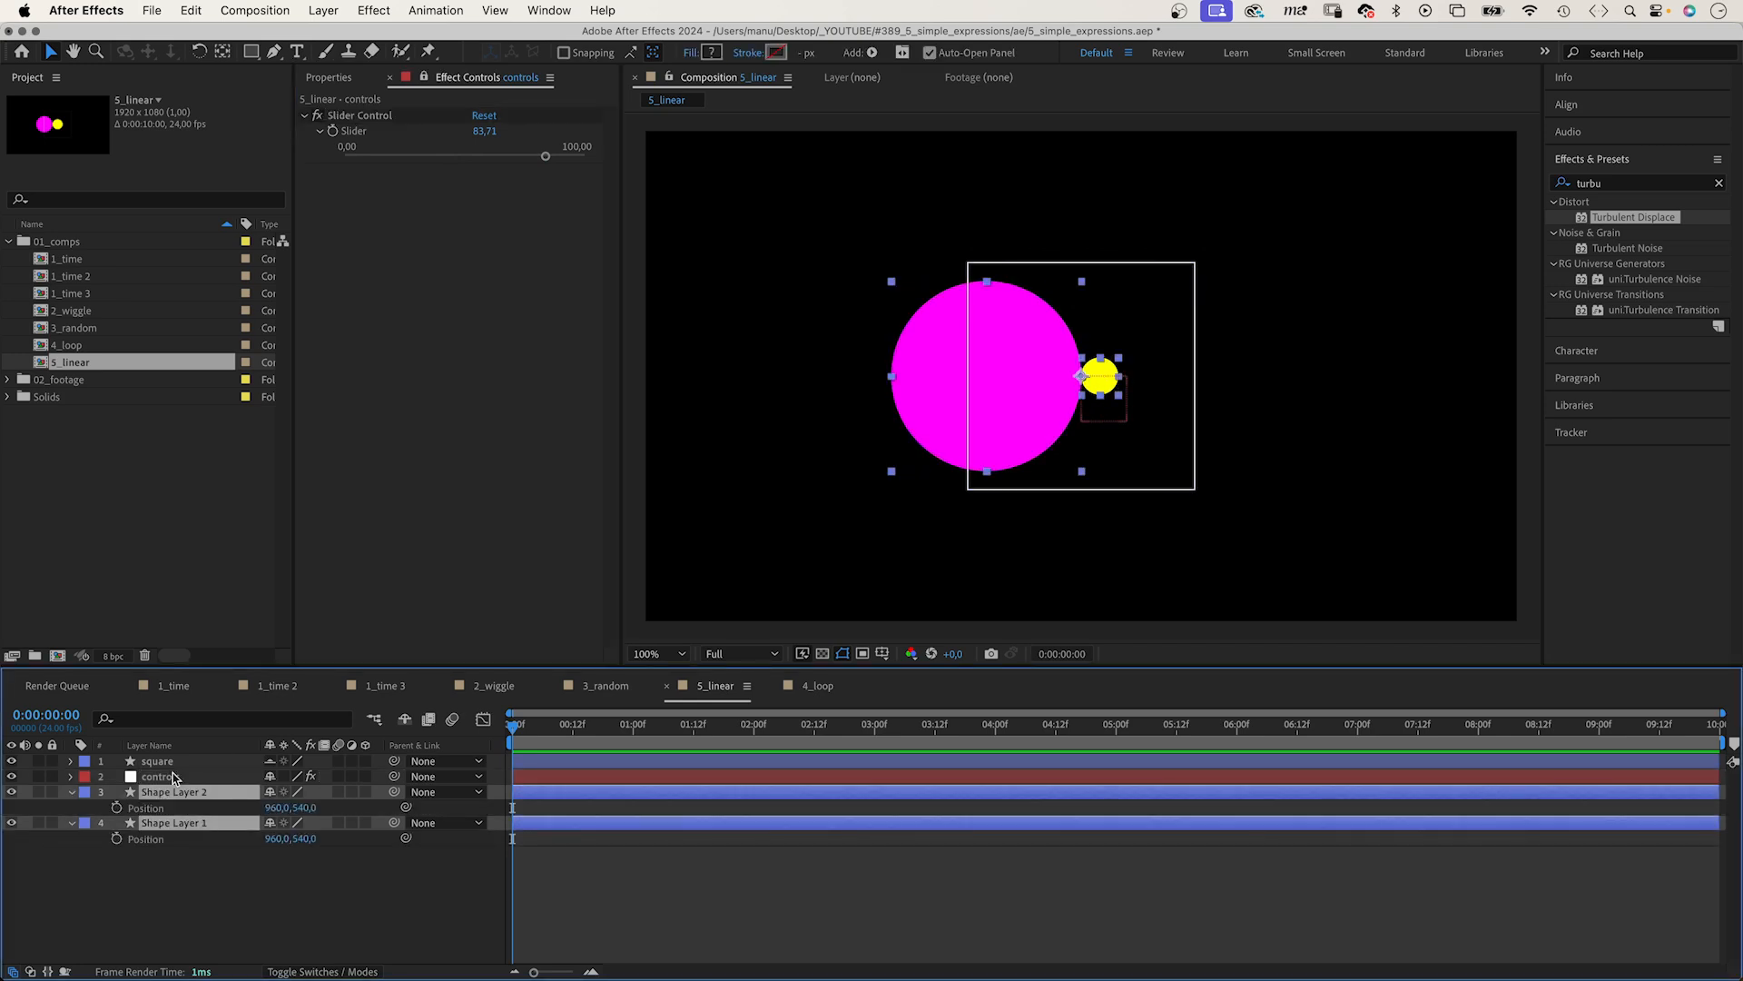
left_click(190, 896)
right_click(147, 811)
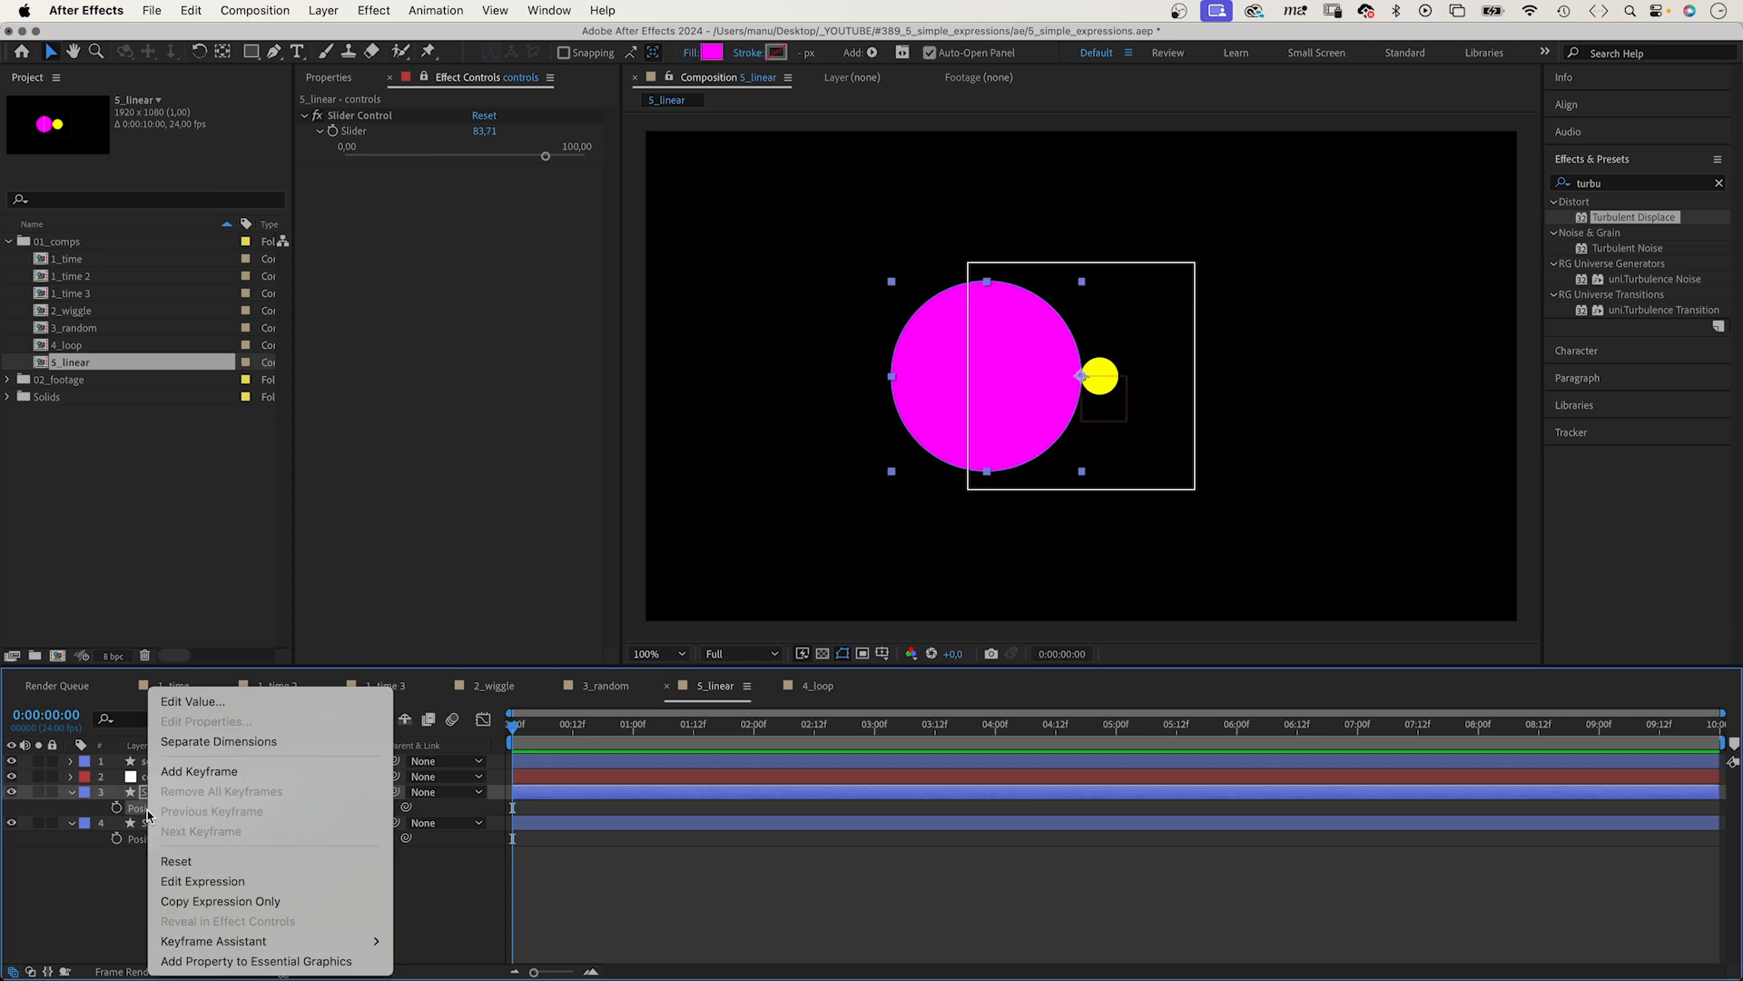
left_click(227, 741)
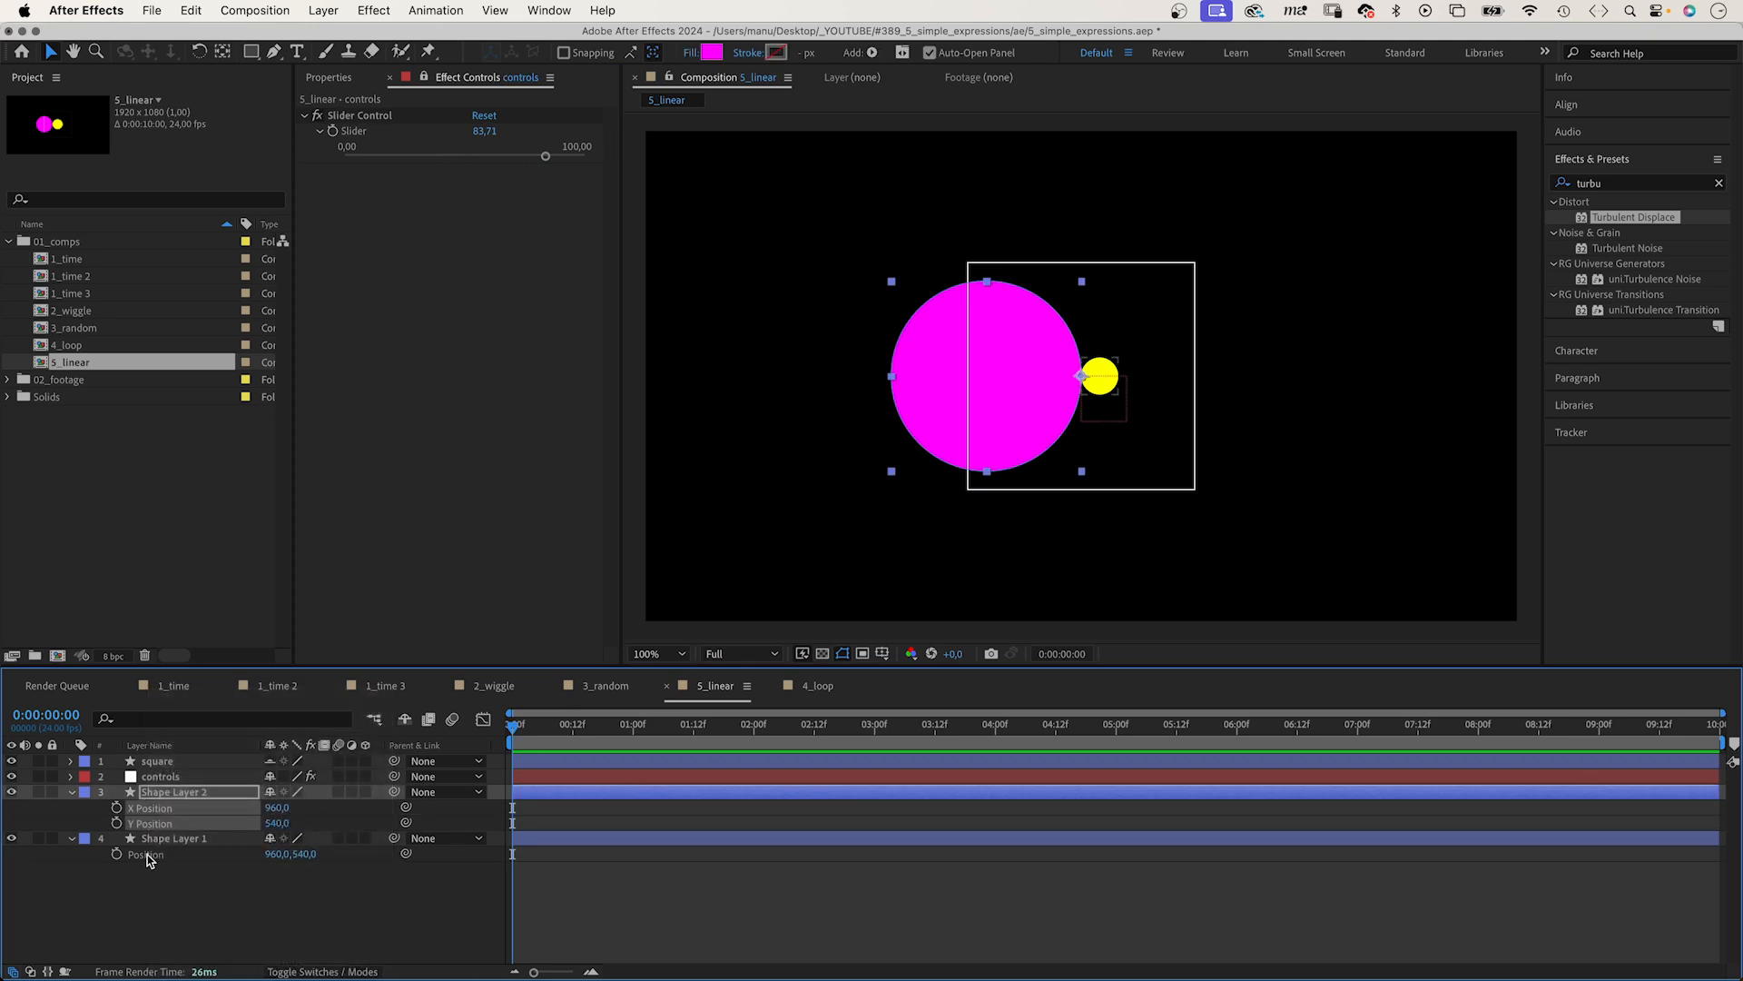
right_click(151, 855)
left_click(257, 740)
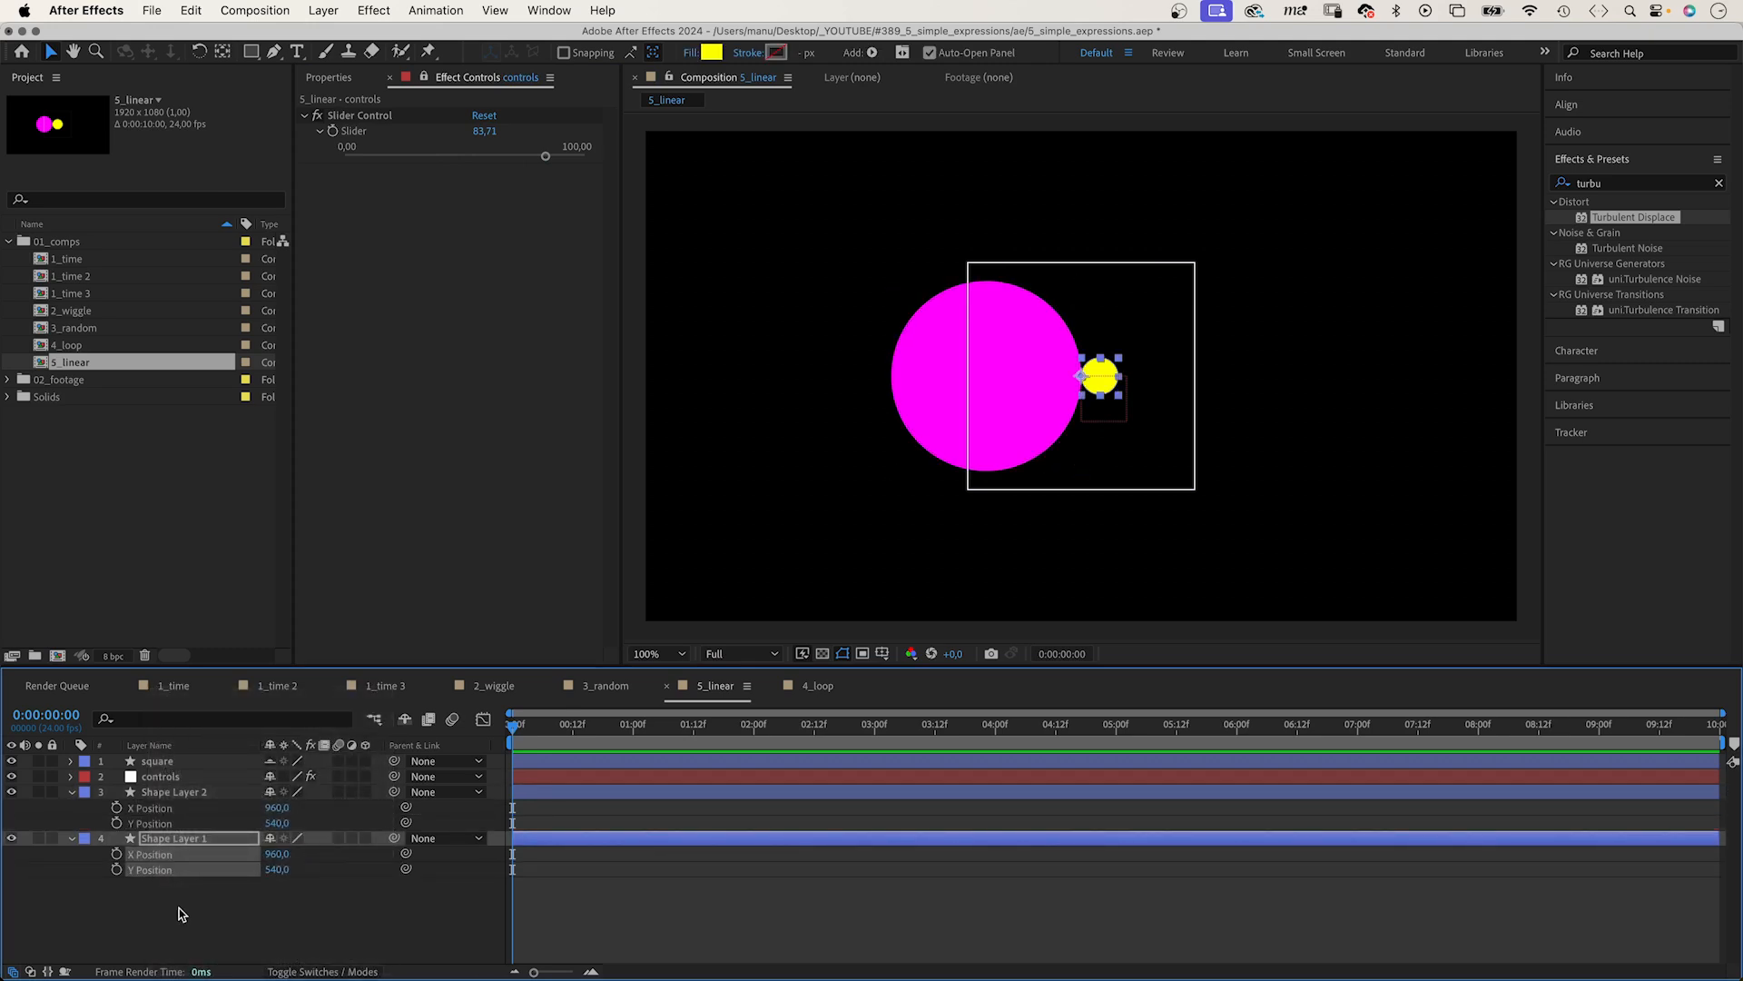
Add an X Position expression to Shape Layer 2 that stores the controls Slider as x and returns linear(x,0,100,710,1210)
left_click(116, 807, "alt")
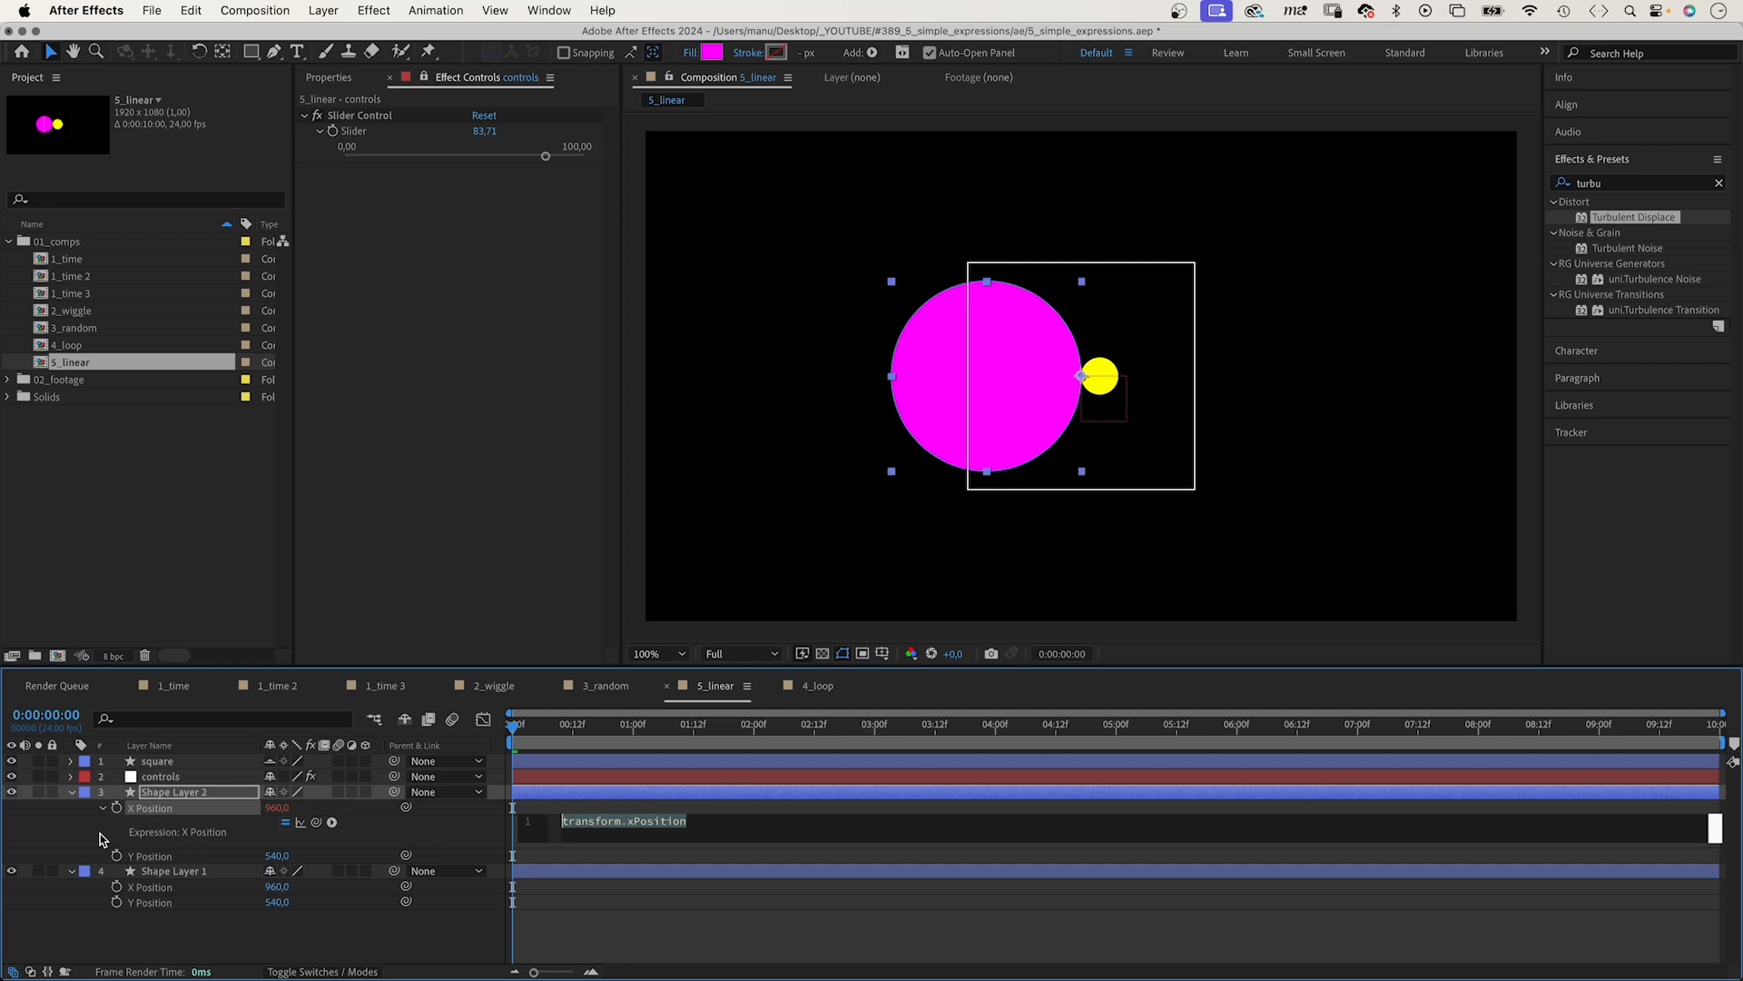
type("x =")
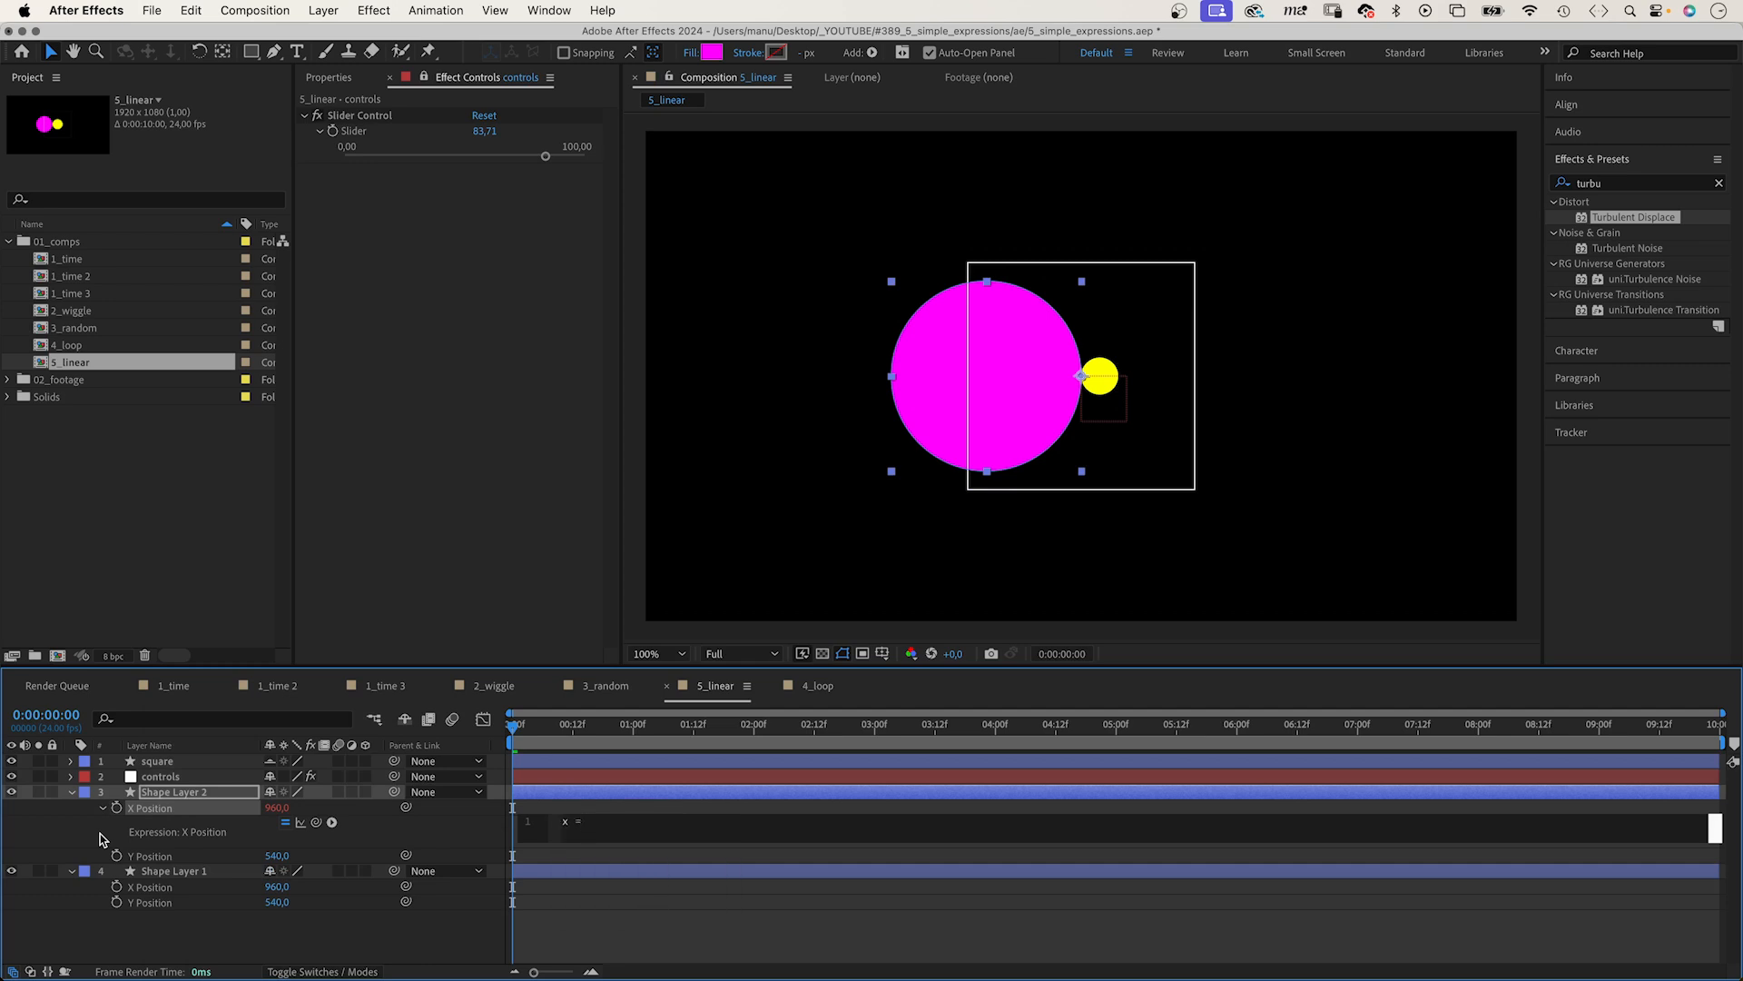
left_click_drag(316, 824, 361, 134)
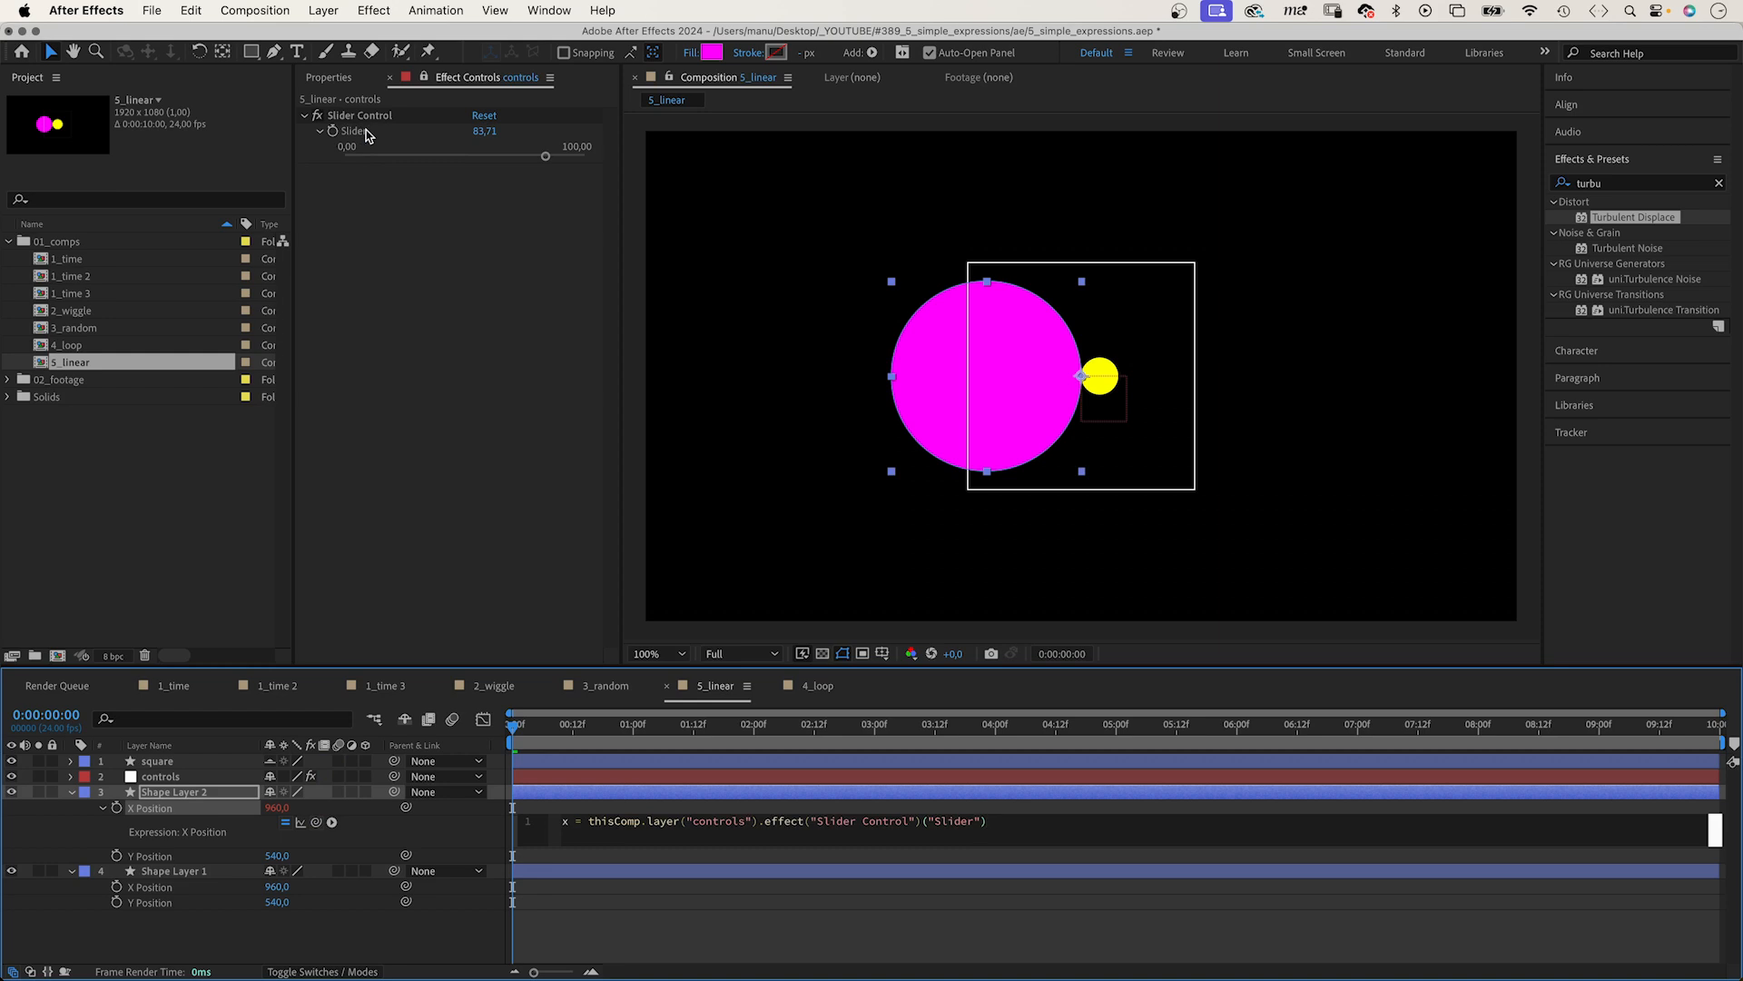
type(";")
key("Return")
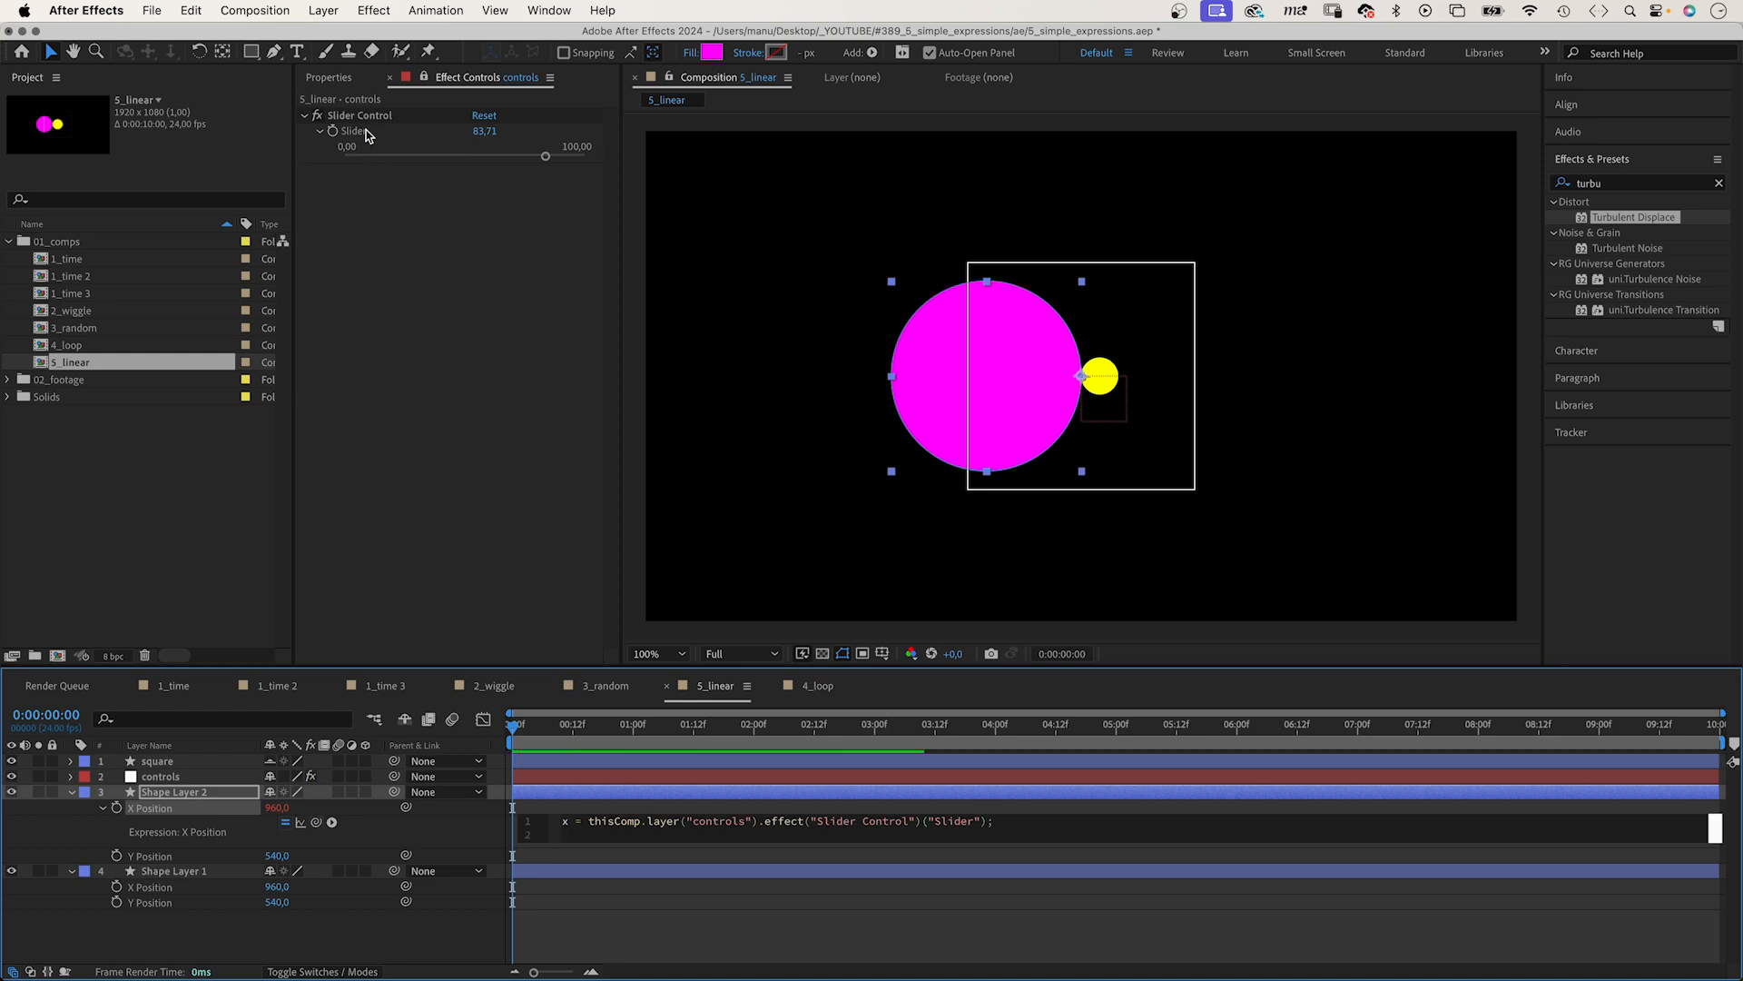
type("linea")
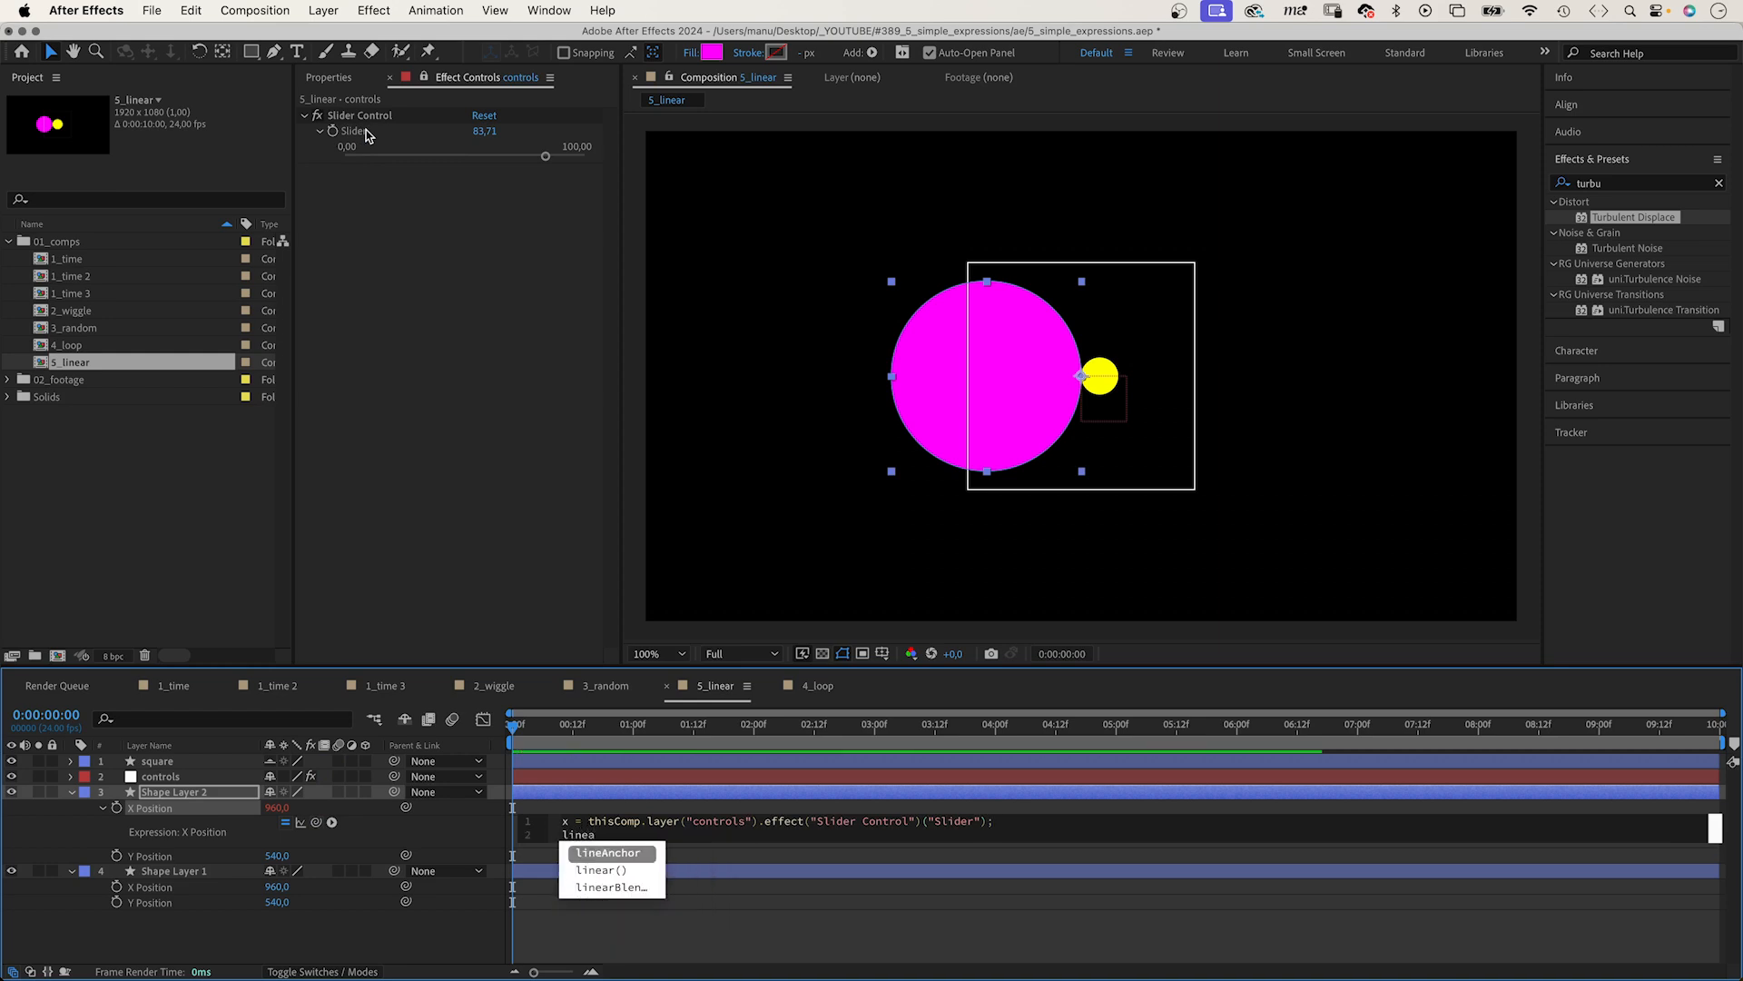
type("r(")
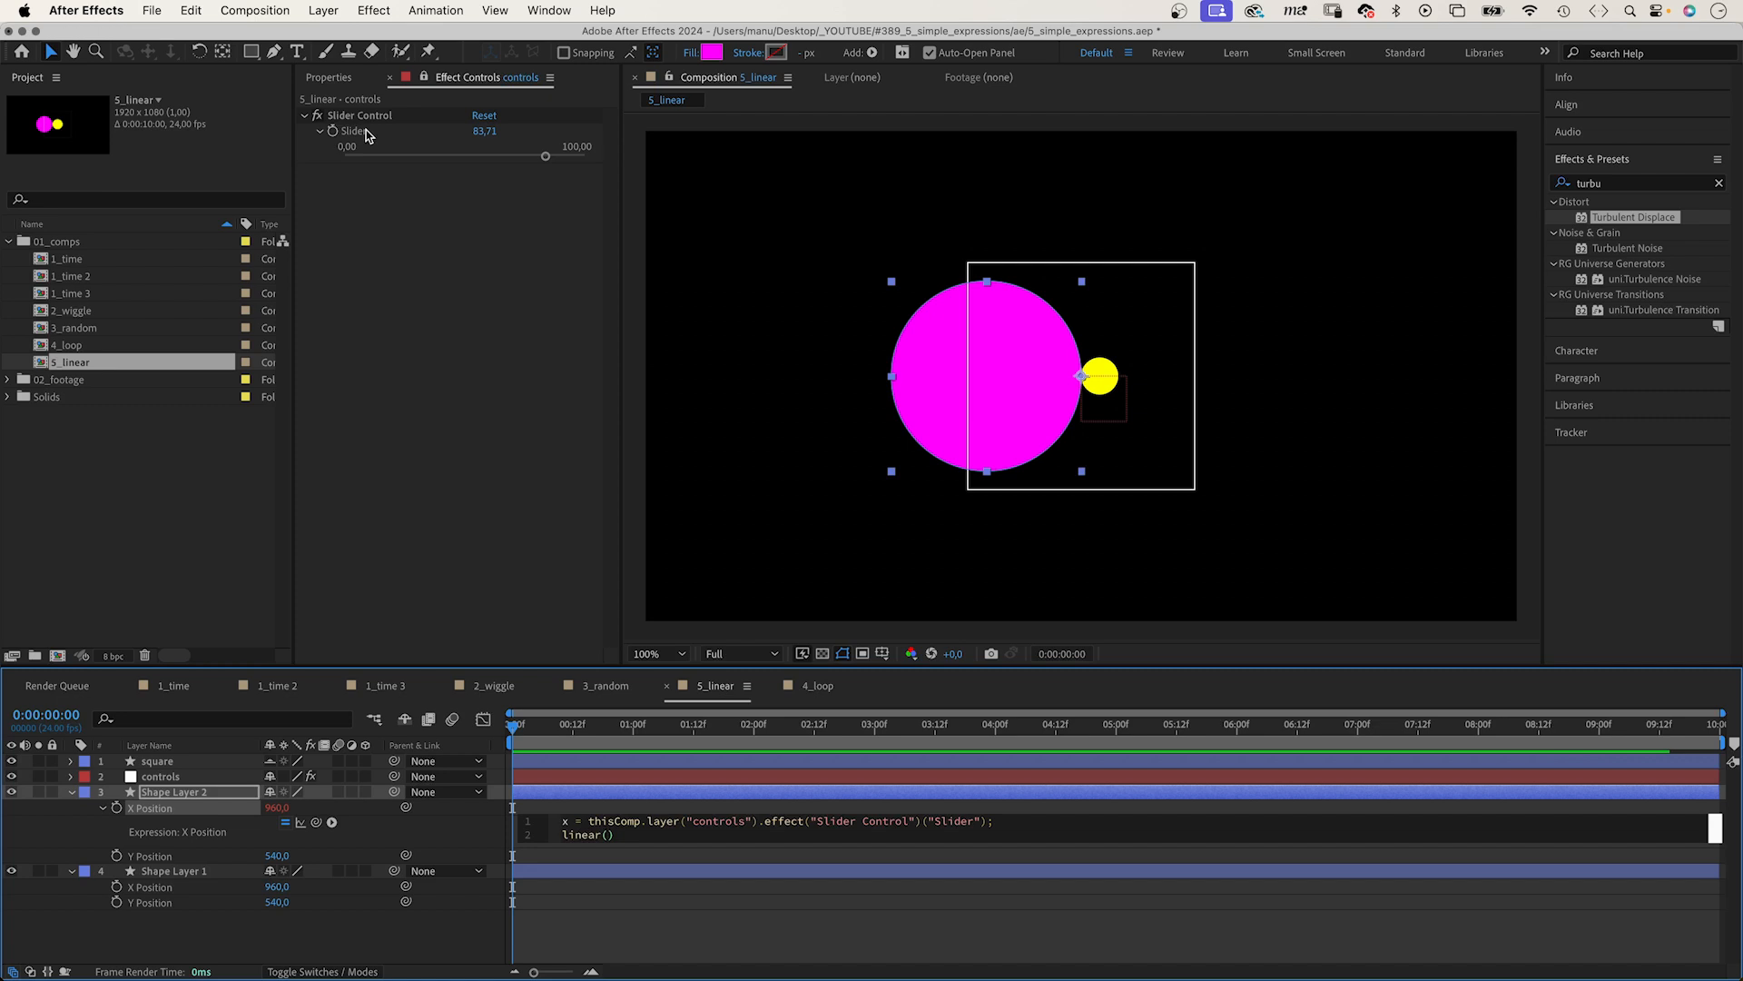
type("x,0,100,710,1210")
left_click(246, 948)
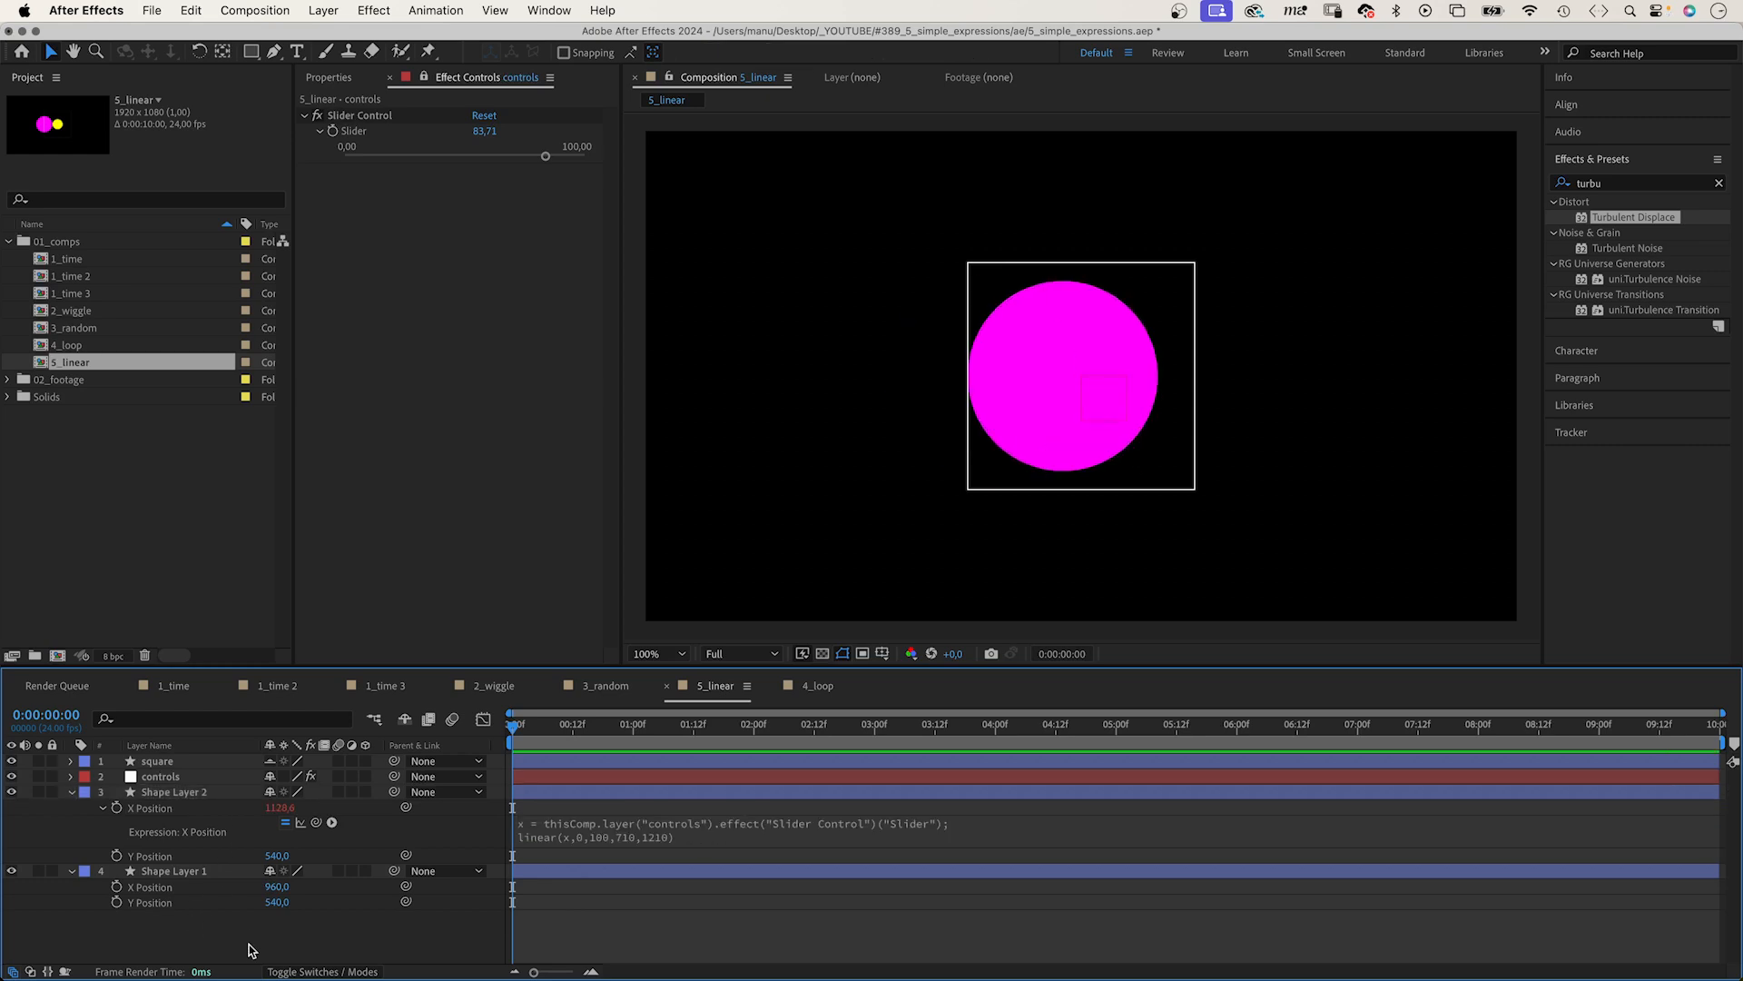
Copy Shape Layer 2's X Position expression onto Shape Layer 1's X Position and lower the controls Slider to about 15 to test it
left_click(189, 796)
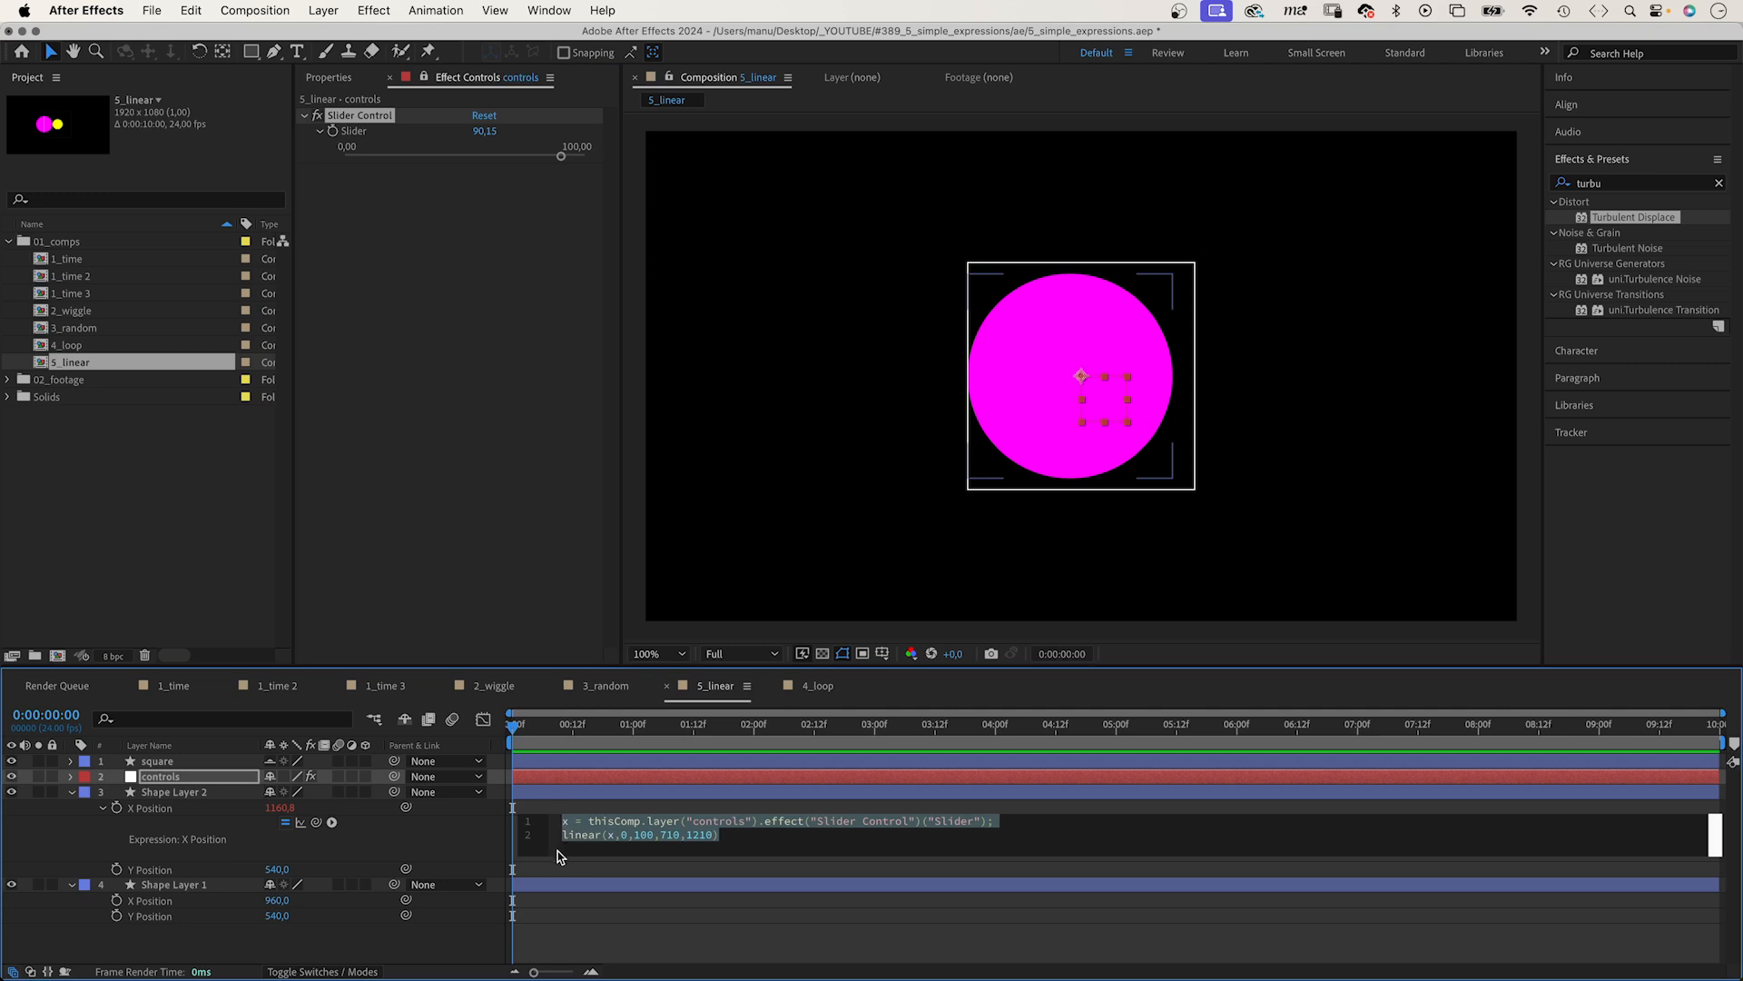
left_click(202, 884)
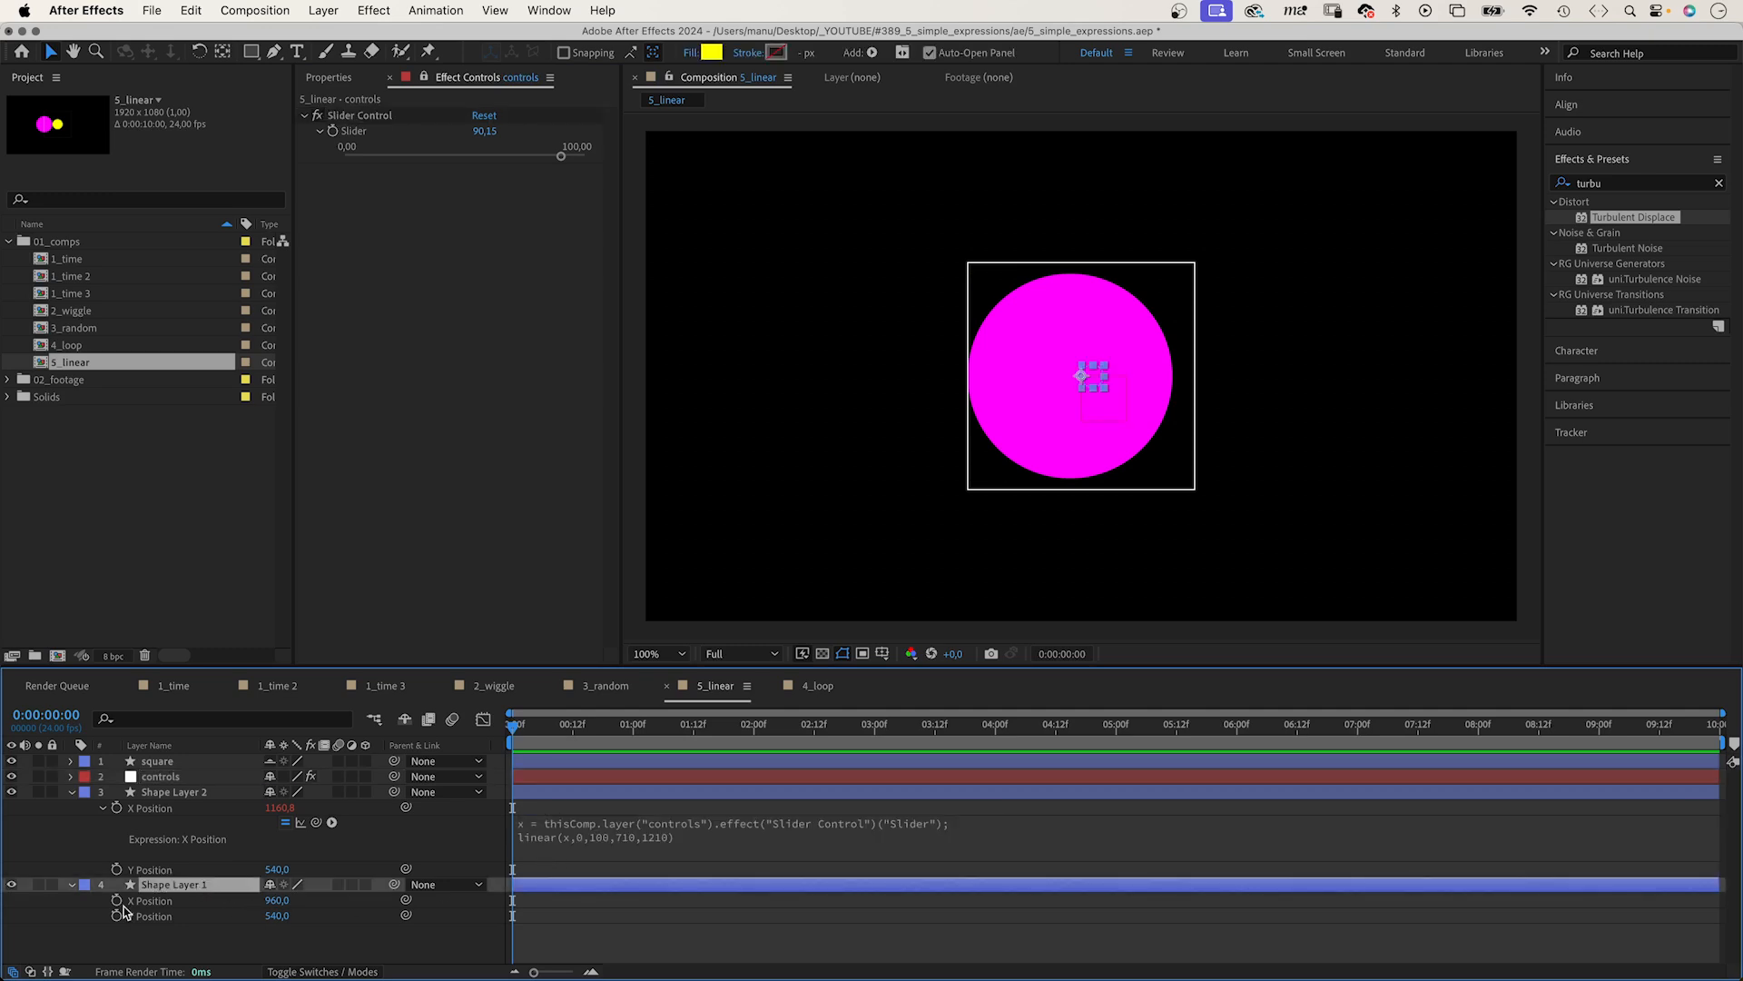
left_click(117, 900, "alt")
type("x = thisComp.layer(\"controls\").effect(\"Slider Control\")(\"Slider\"); linear(x,0,100,710,1210)")
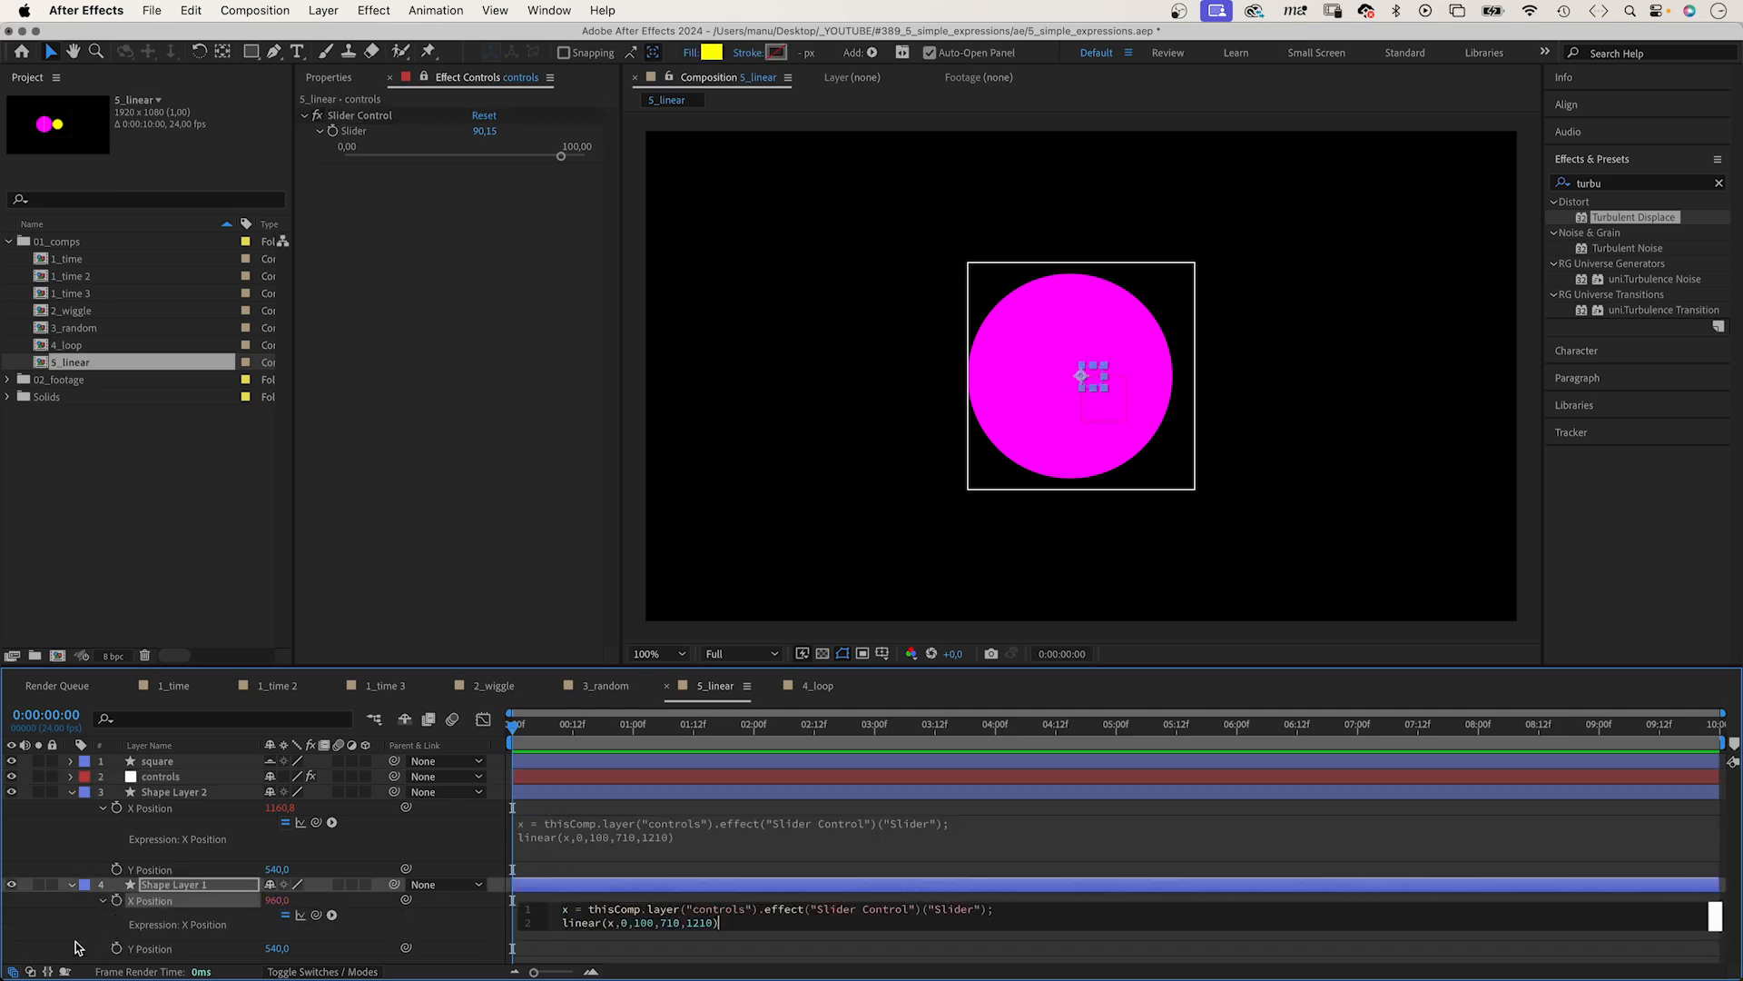
left_click(73, 945)
left_click(154, 776)
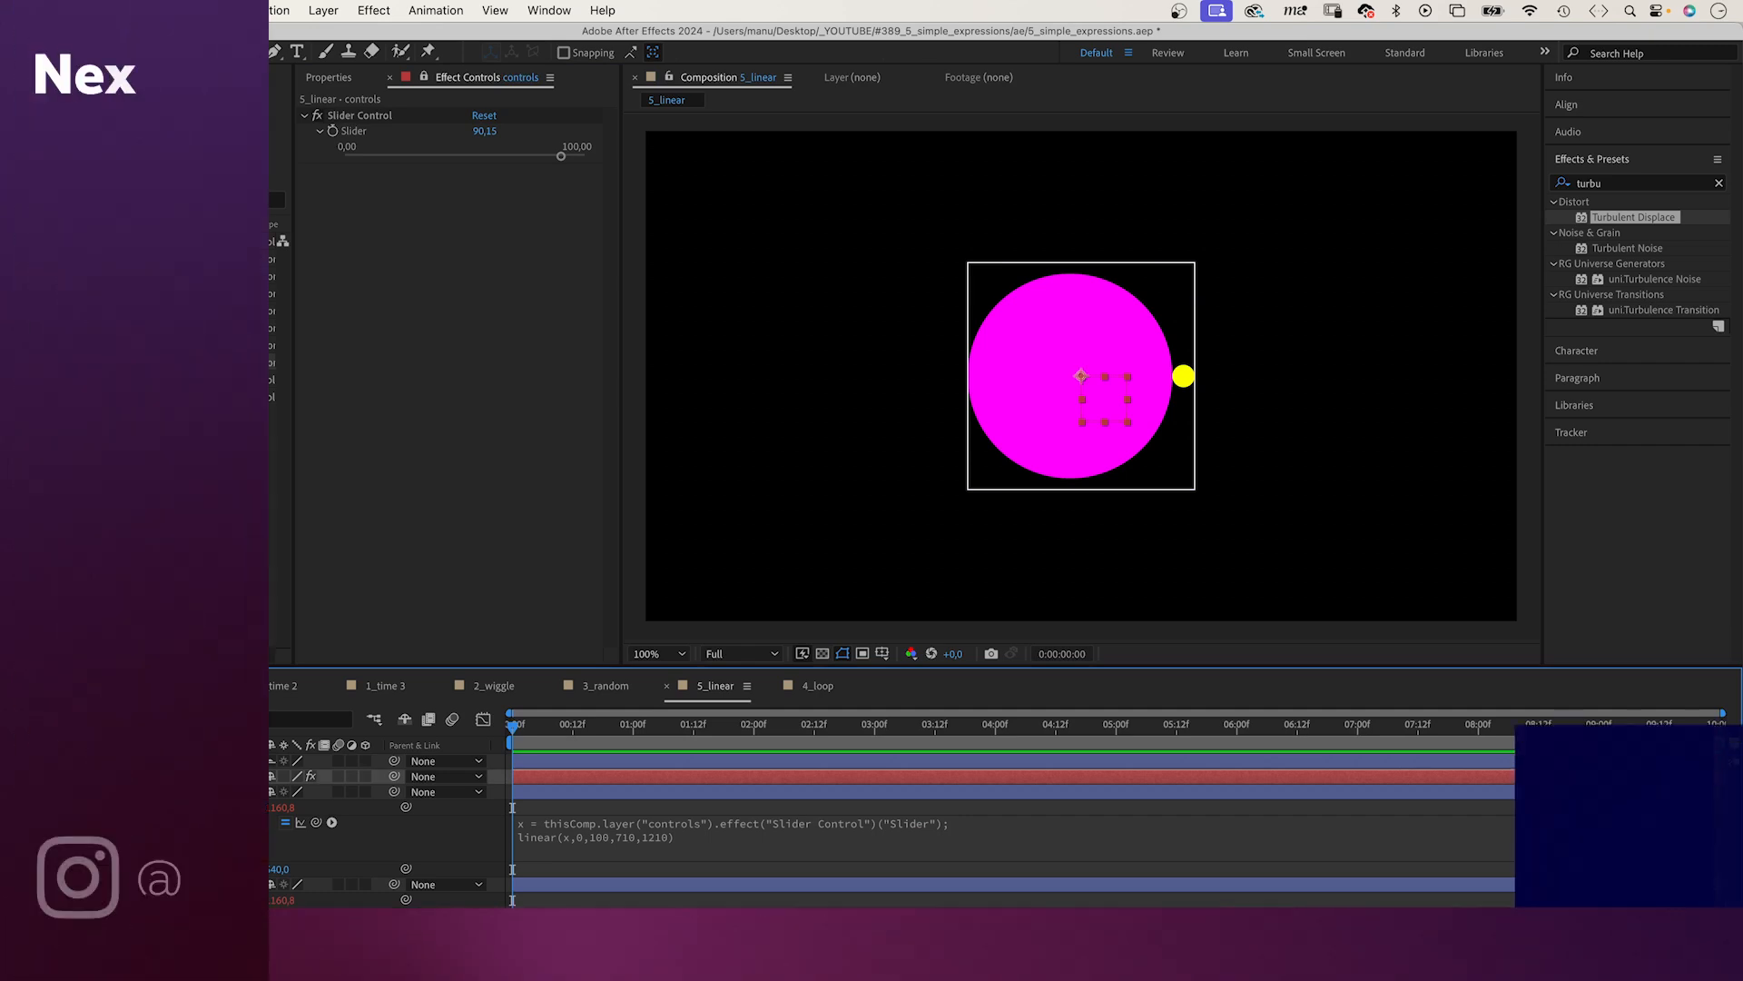
left_click_drag(755, 155, 582, 158)
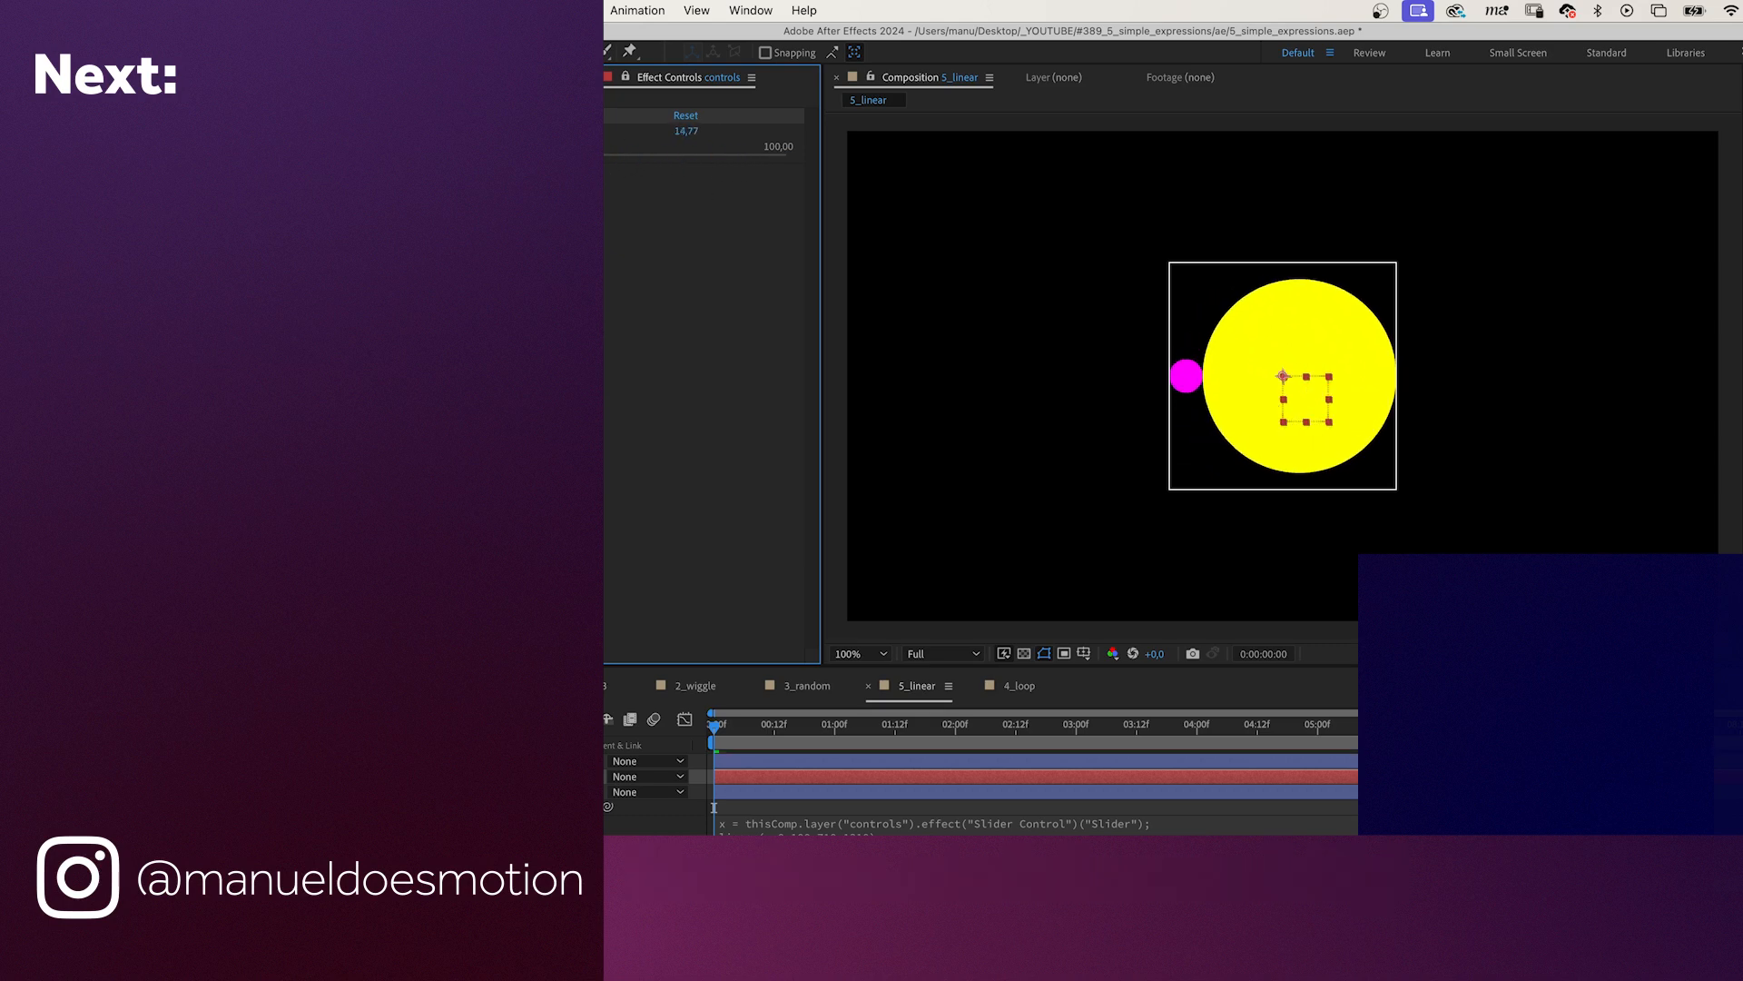